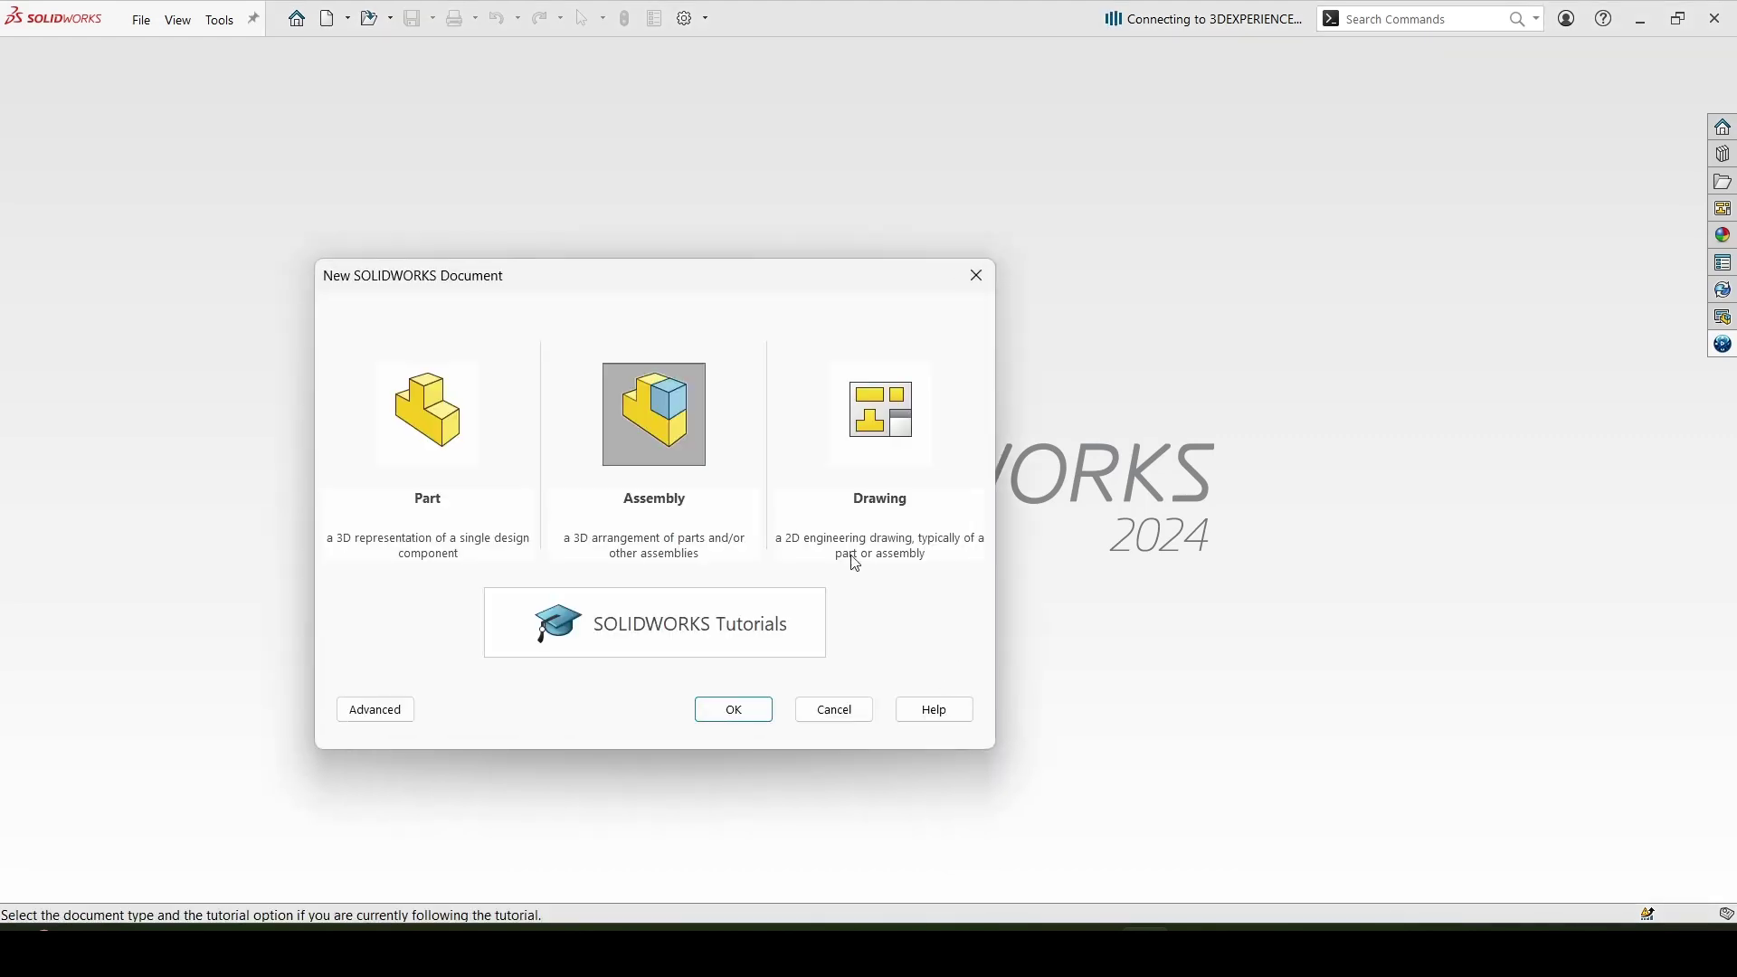
Create a new assembly and open Spindle-Base as its first component
double_click(603, 388)
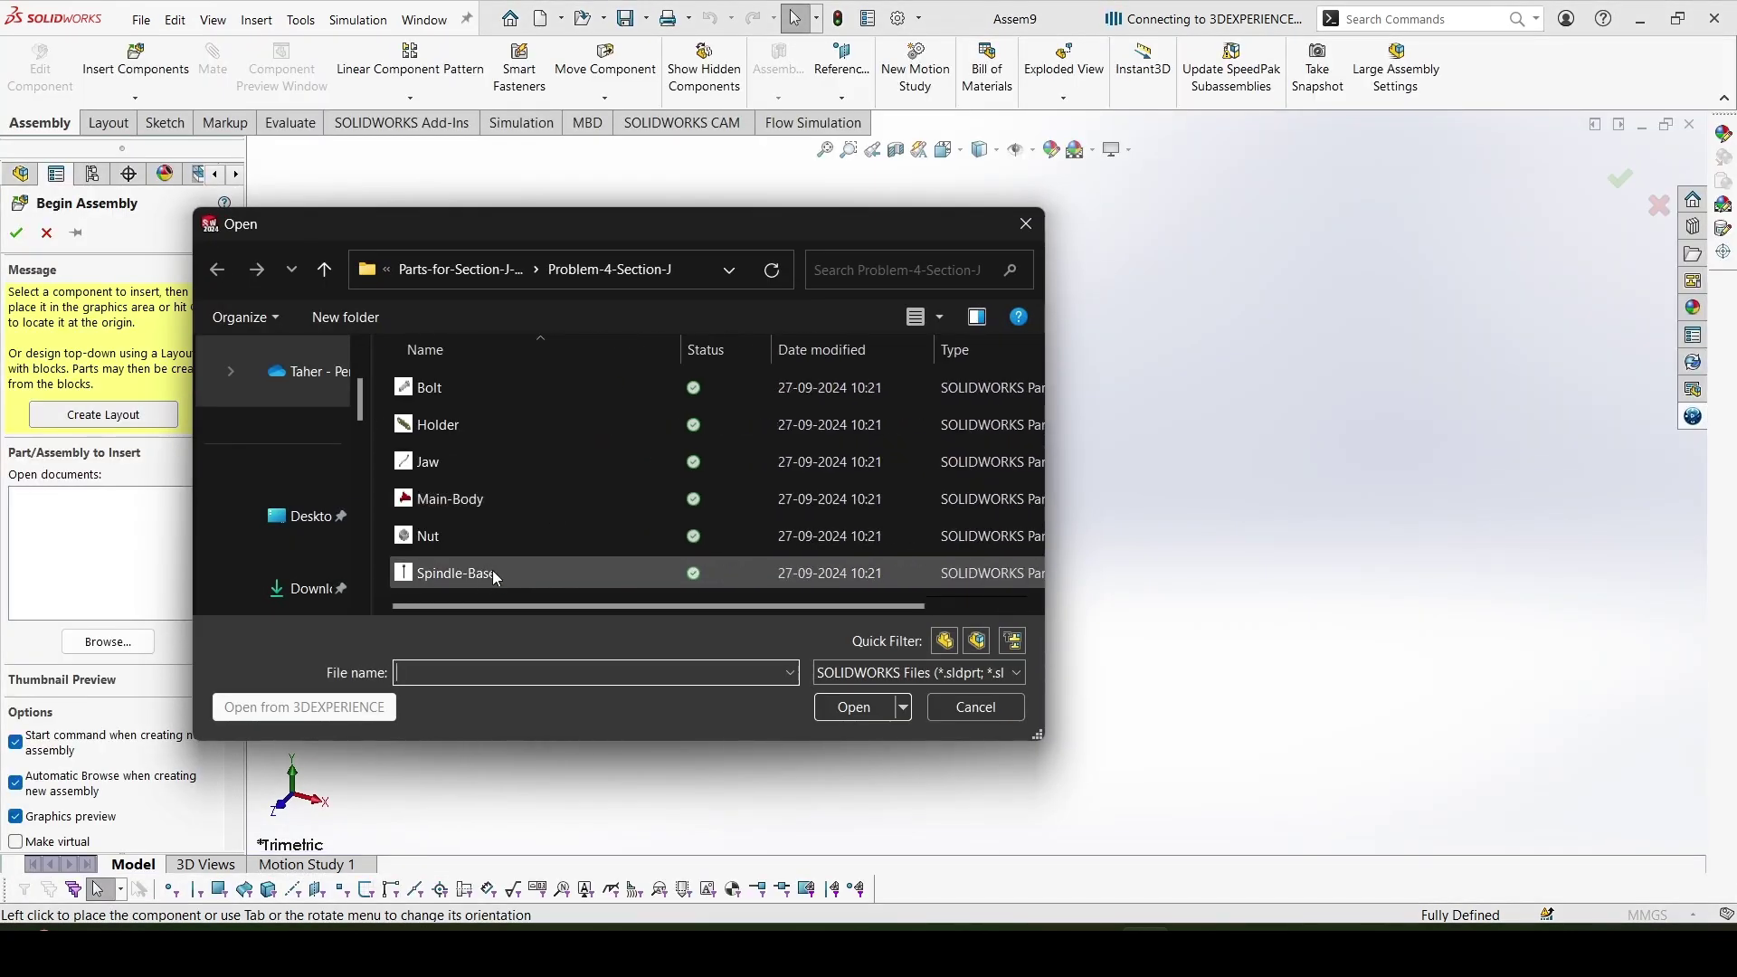
left_click(457, 573)
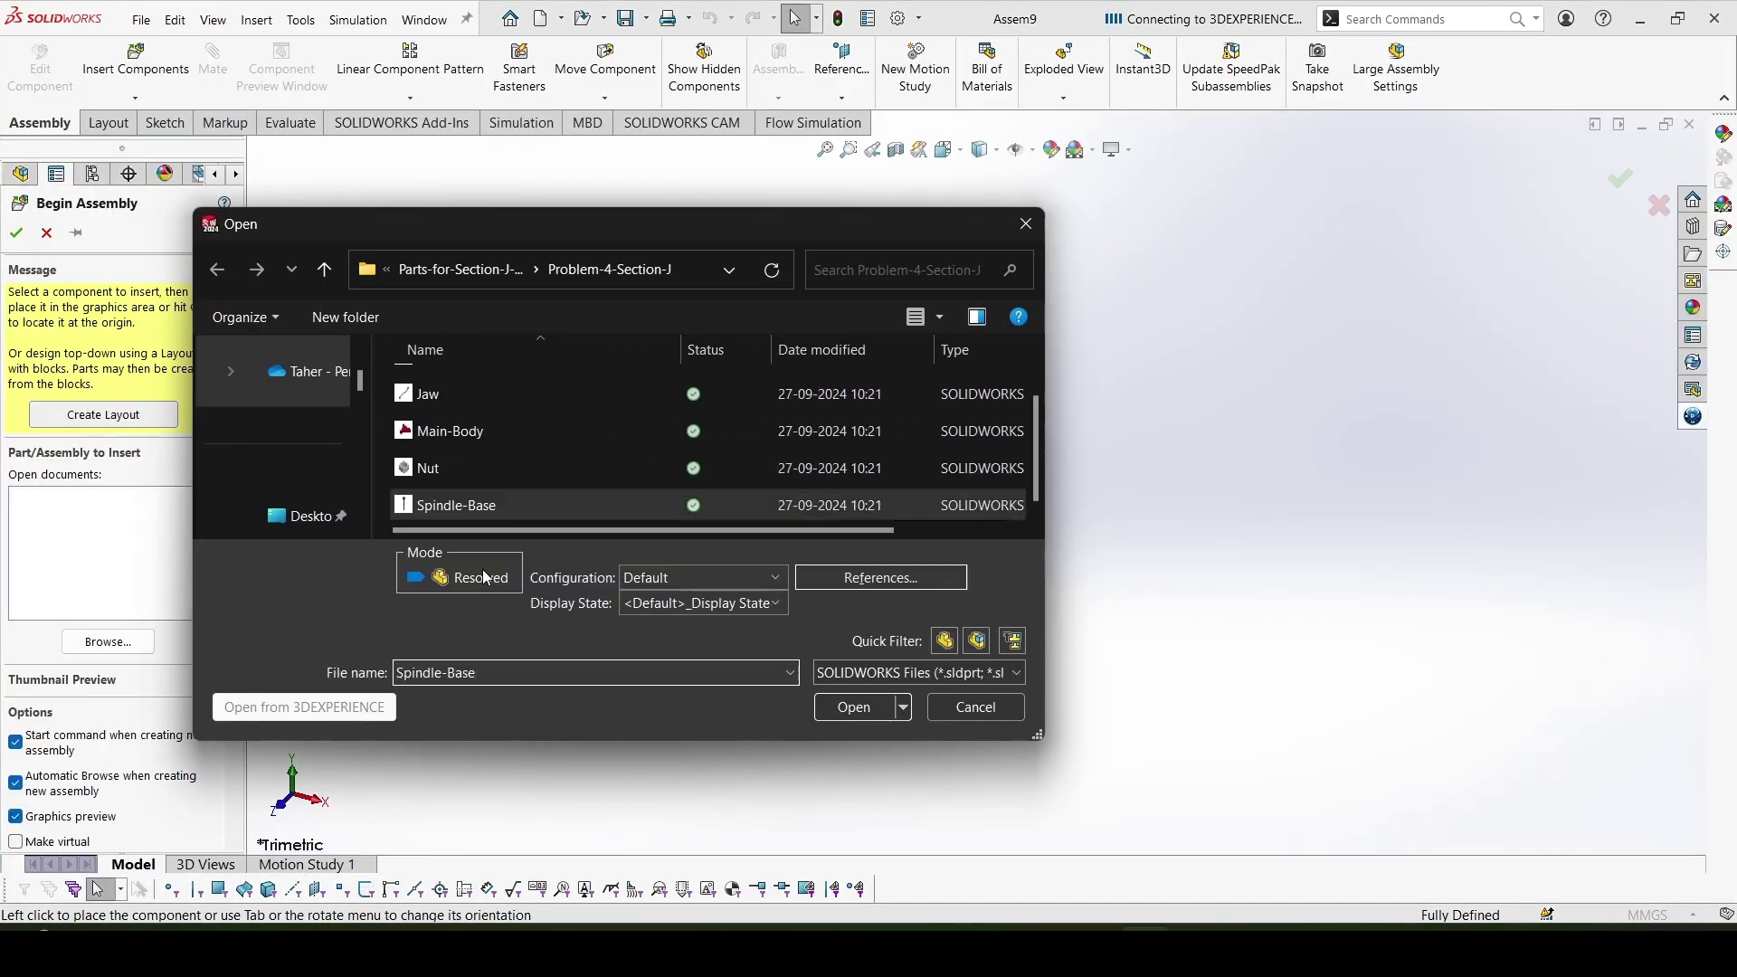
left_click(846, 704)
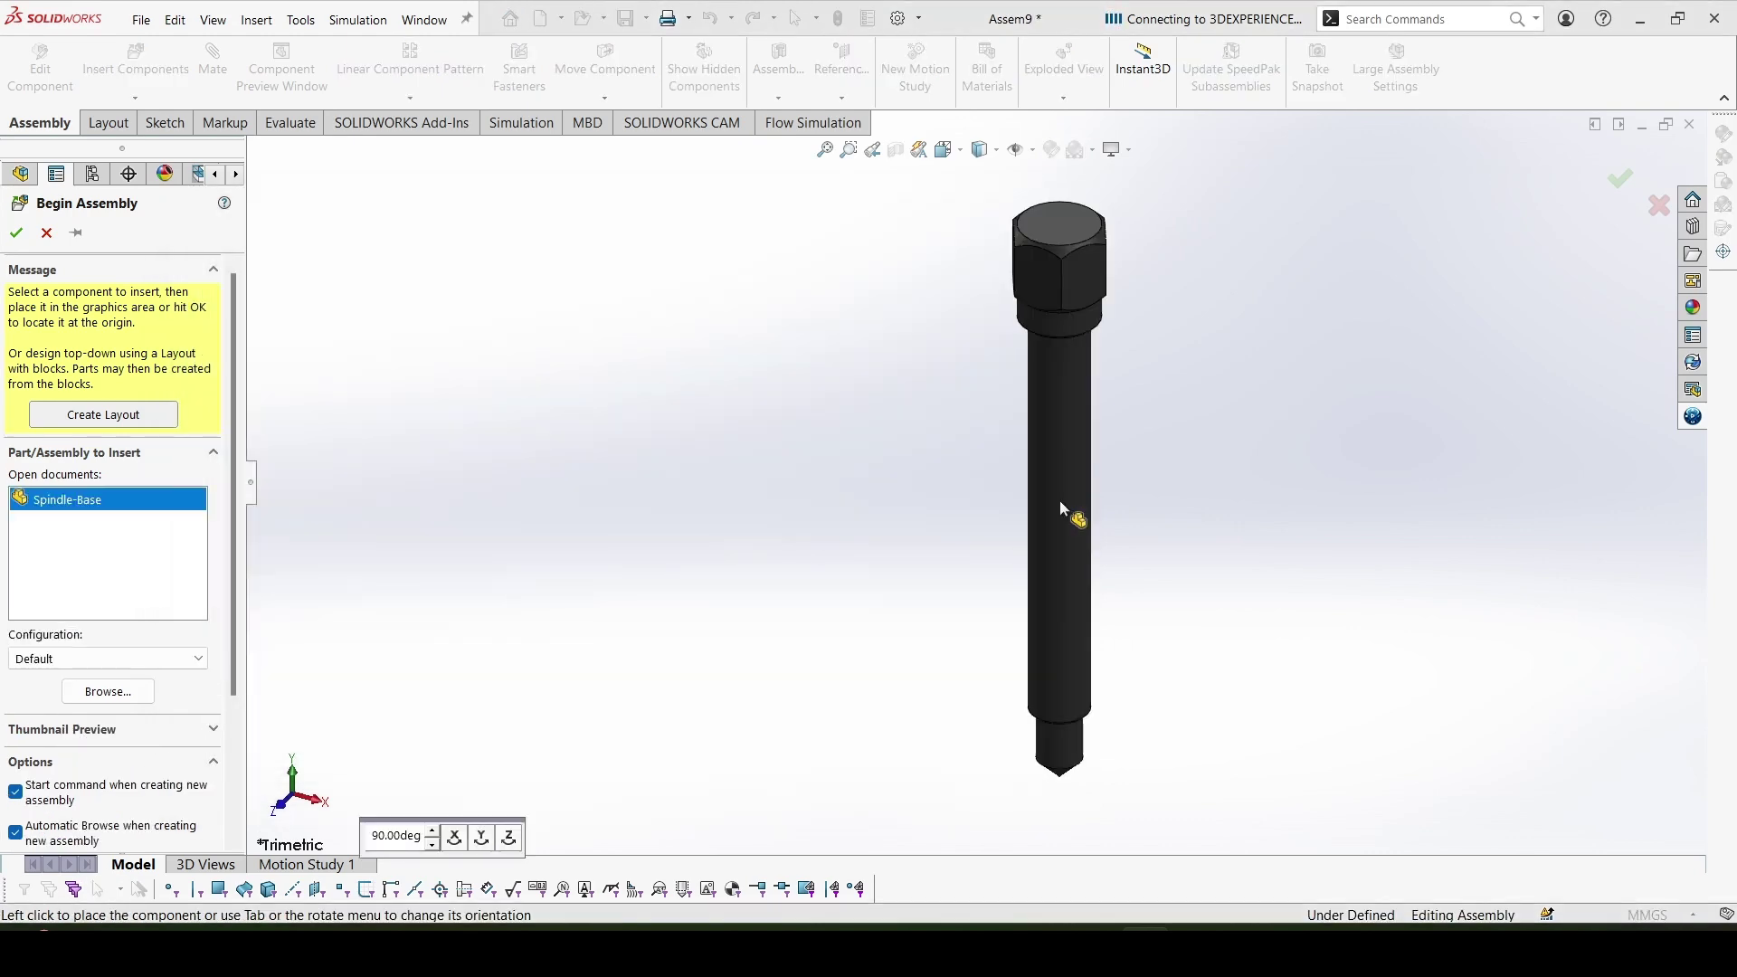
Fix Spindle-Base at the origin, load the five parts Bolt through Nut, and place Bolt and Holder
left_click(1060, 502)
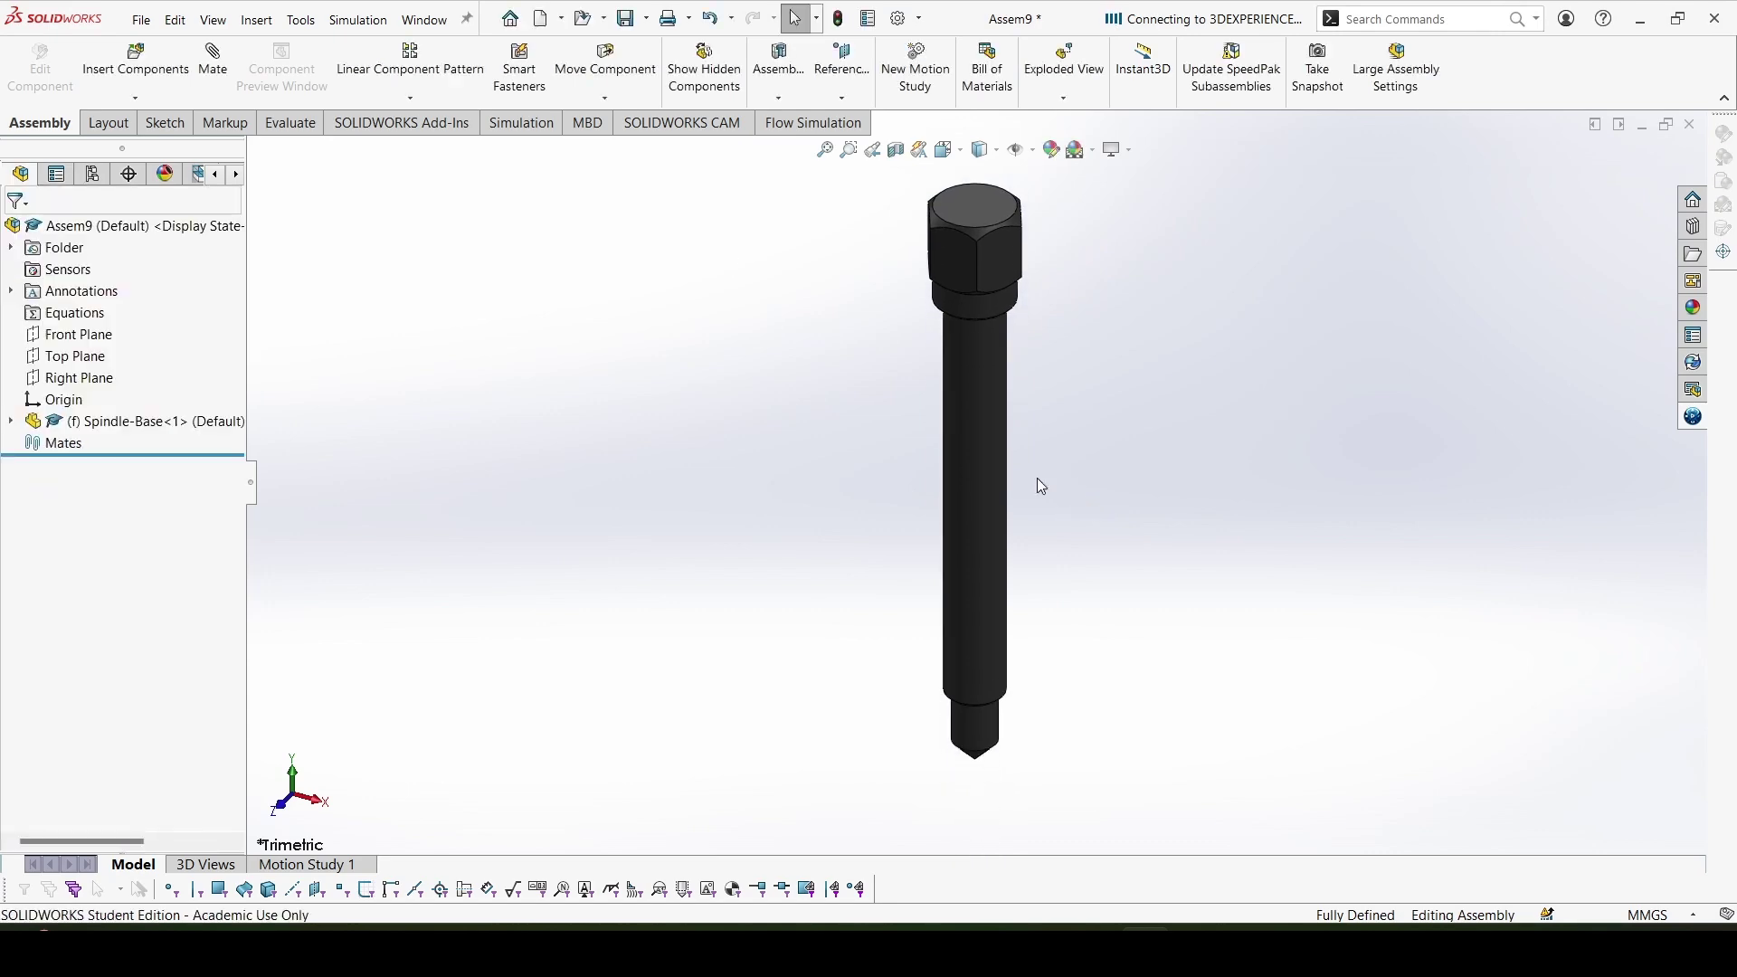
left_click(135, 60)
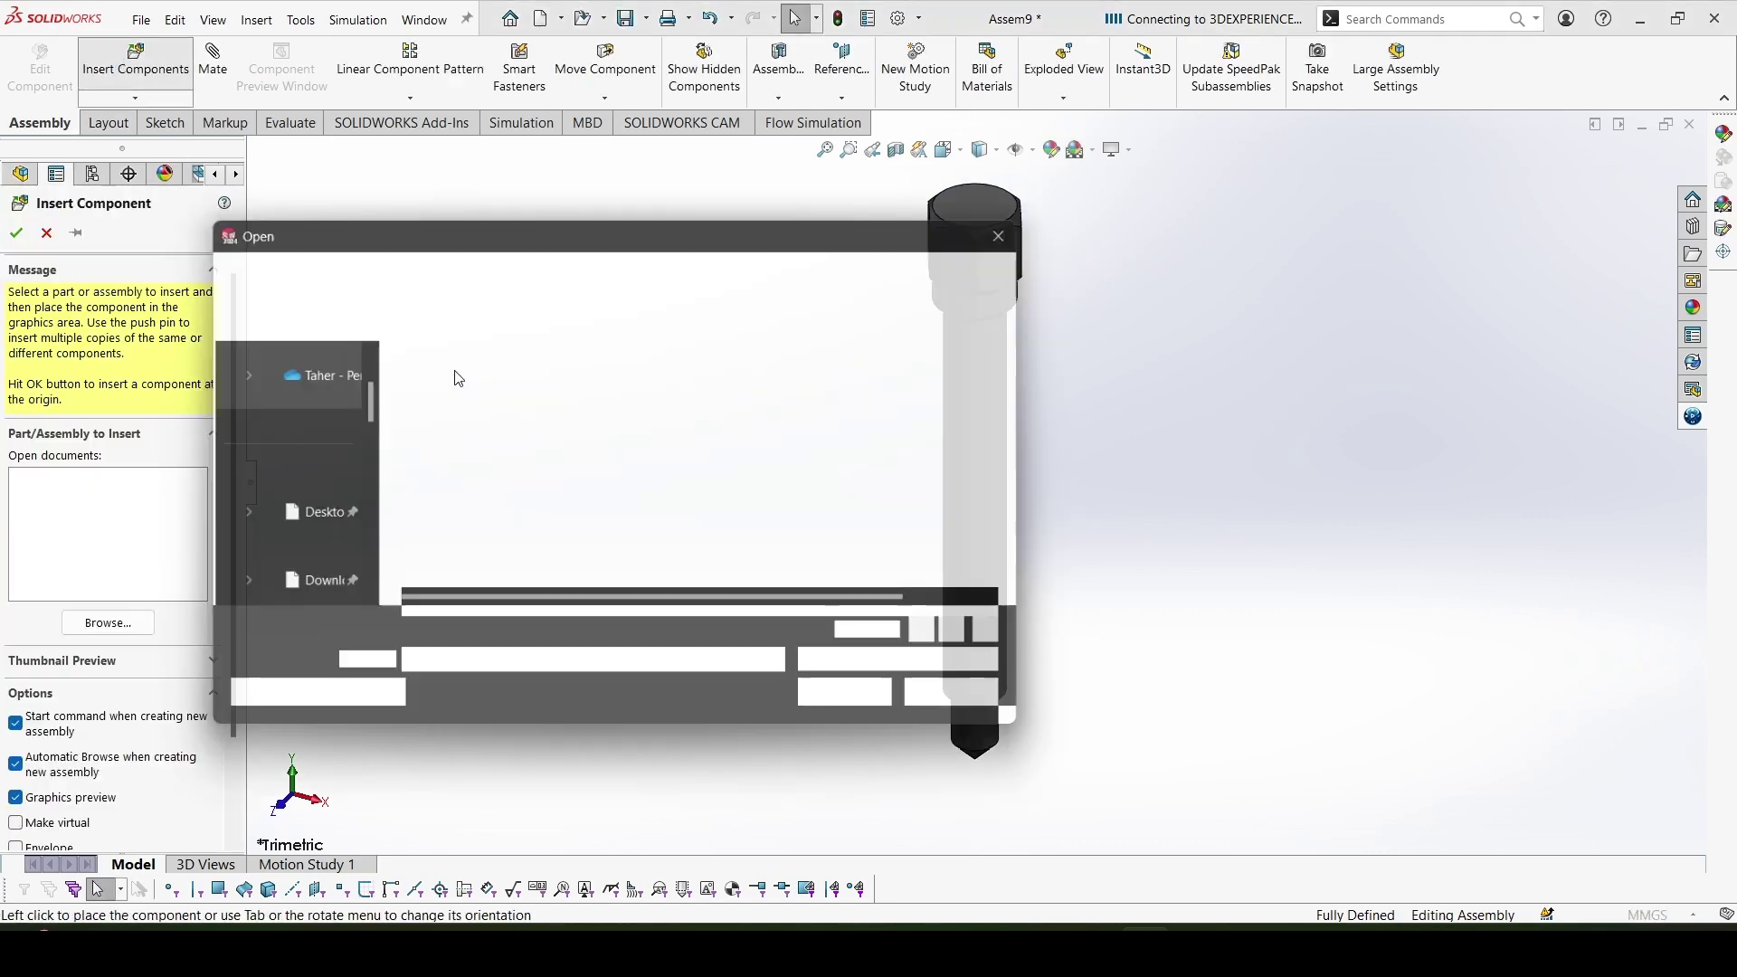
left_click(456, 388)
scroll(501, 502, "down", 1)
left_click(489, 470, "shift")
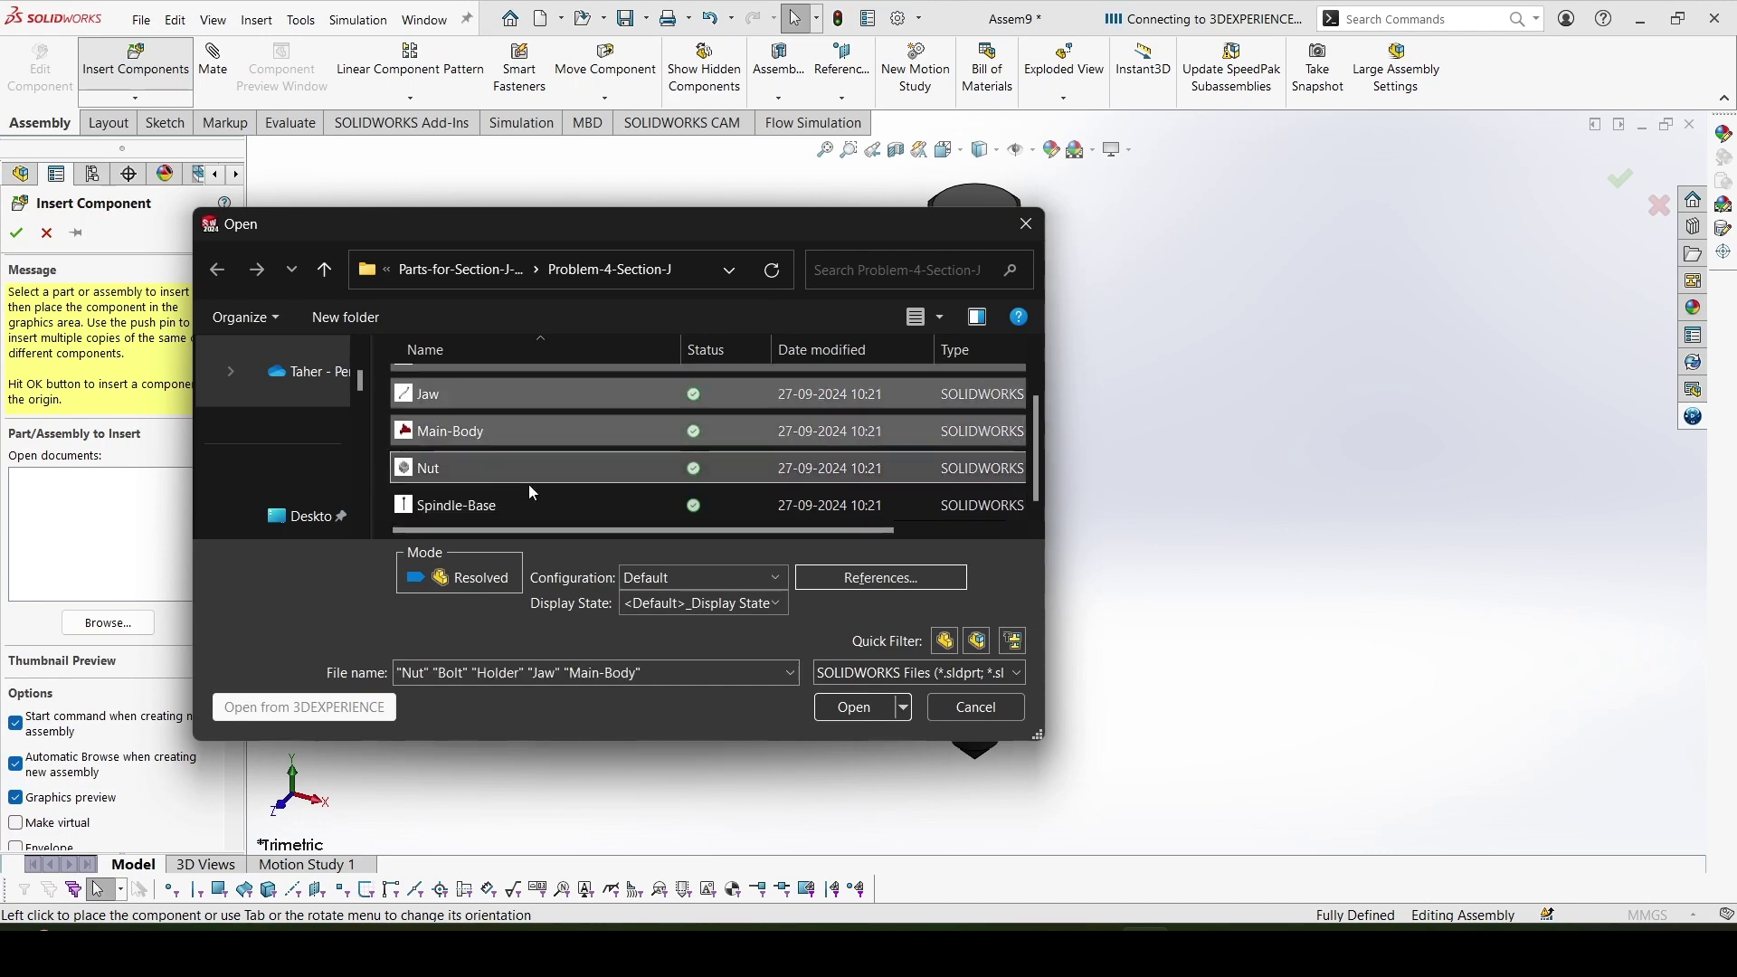
left_click(857, 710)
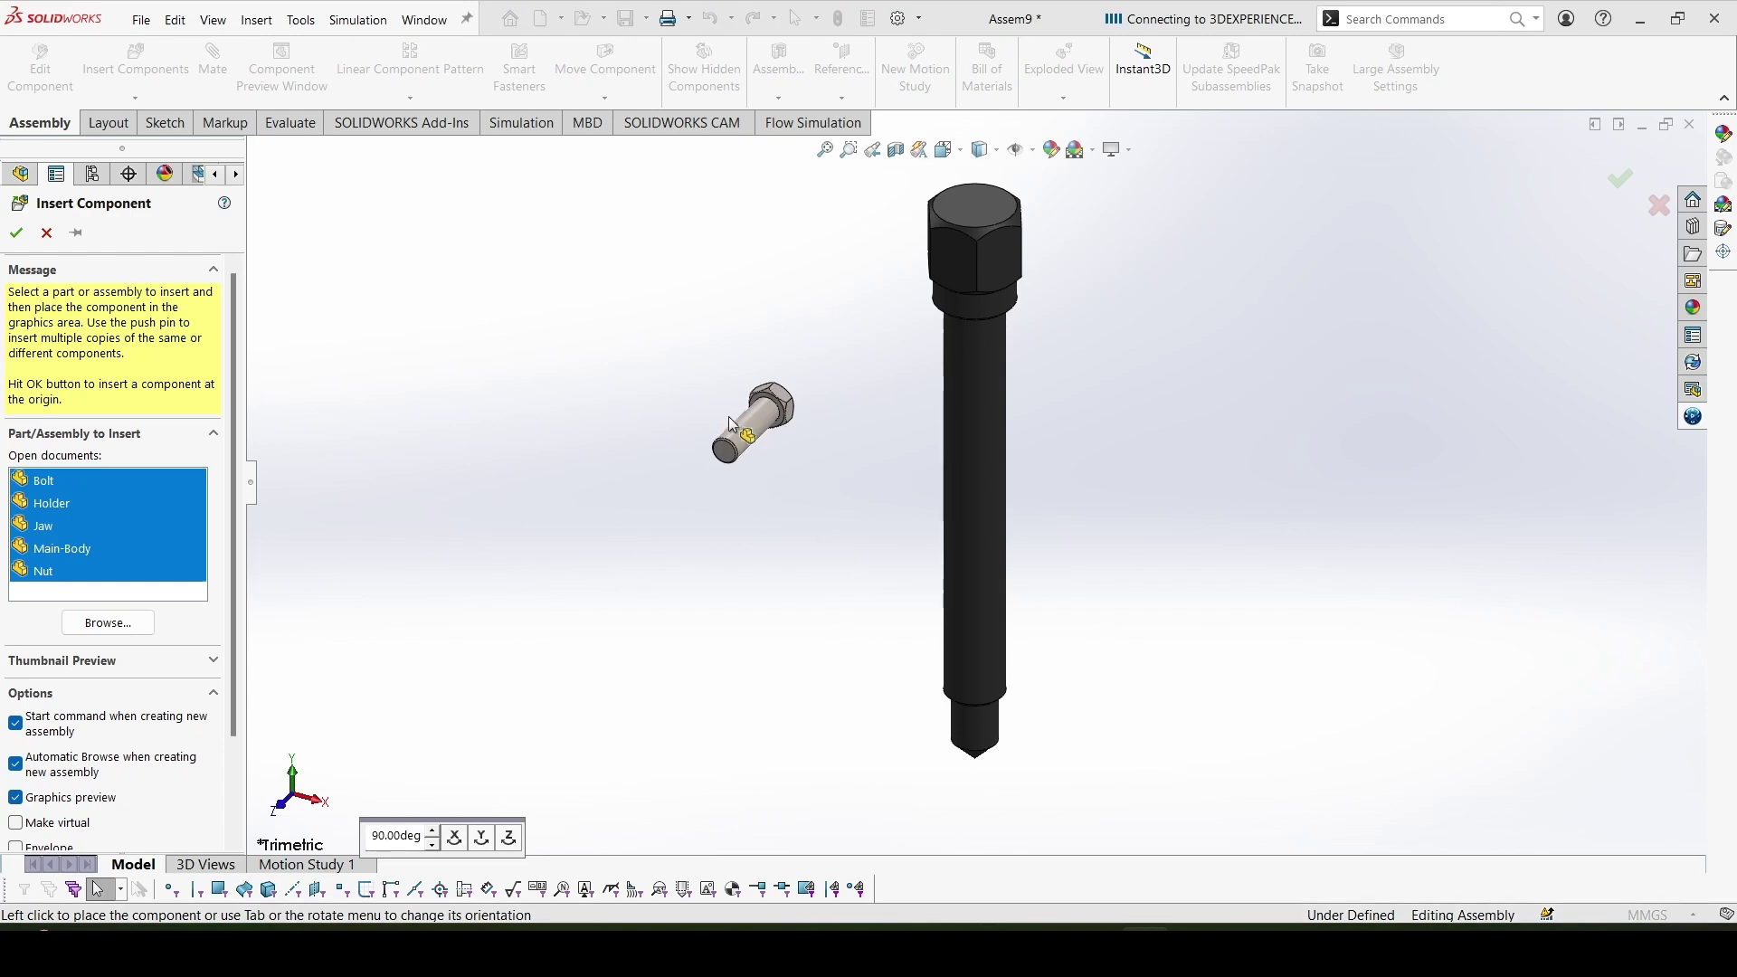
left_click(732, 415)
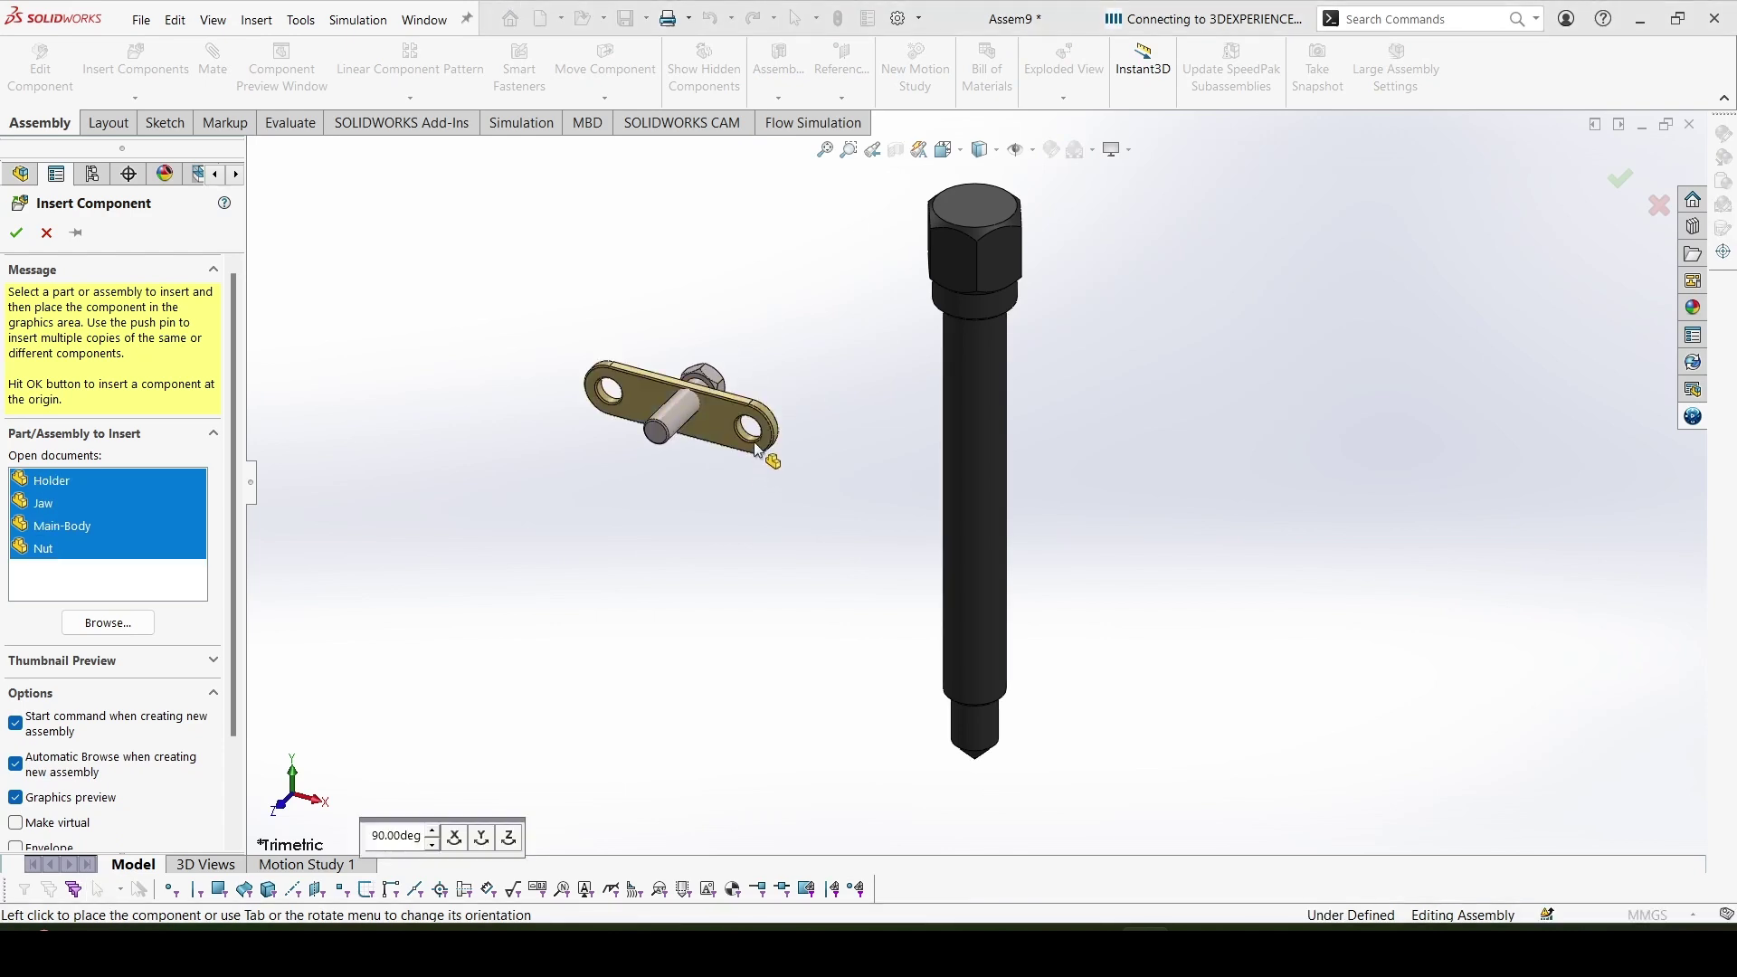
left_click(768, 510)
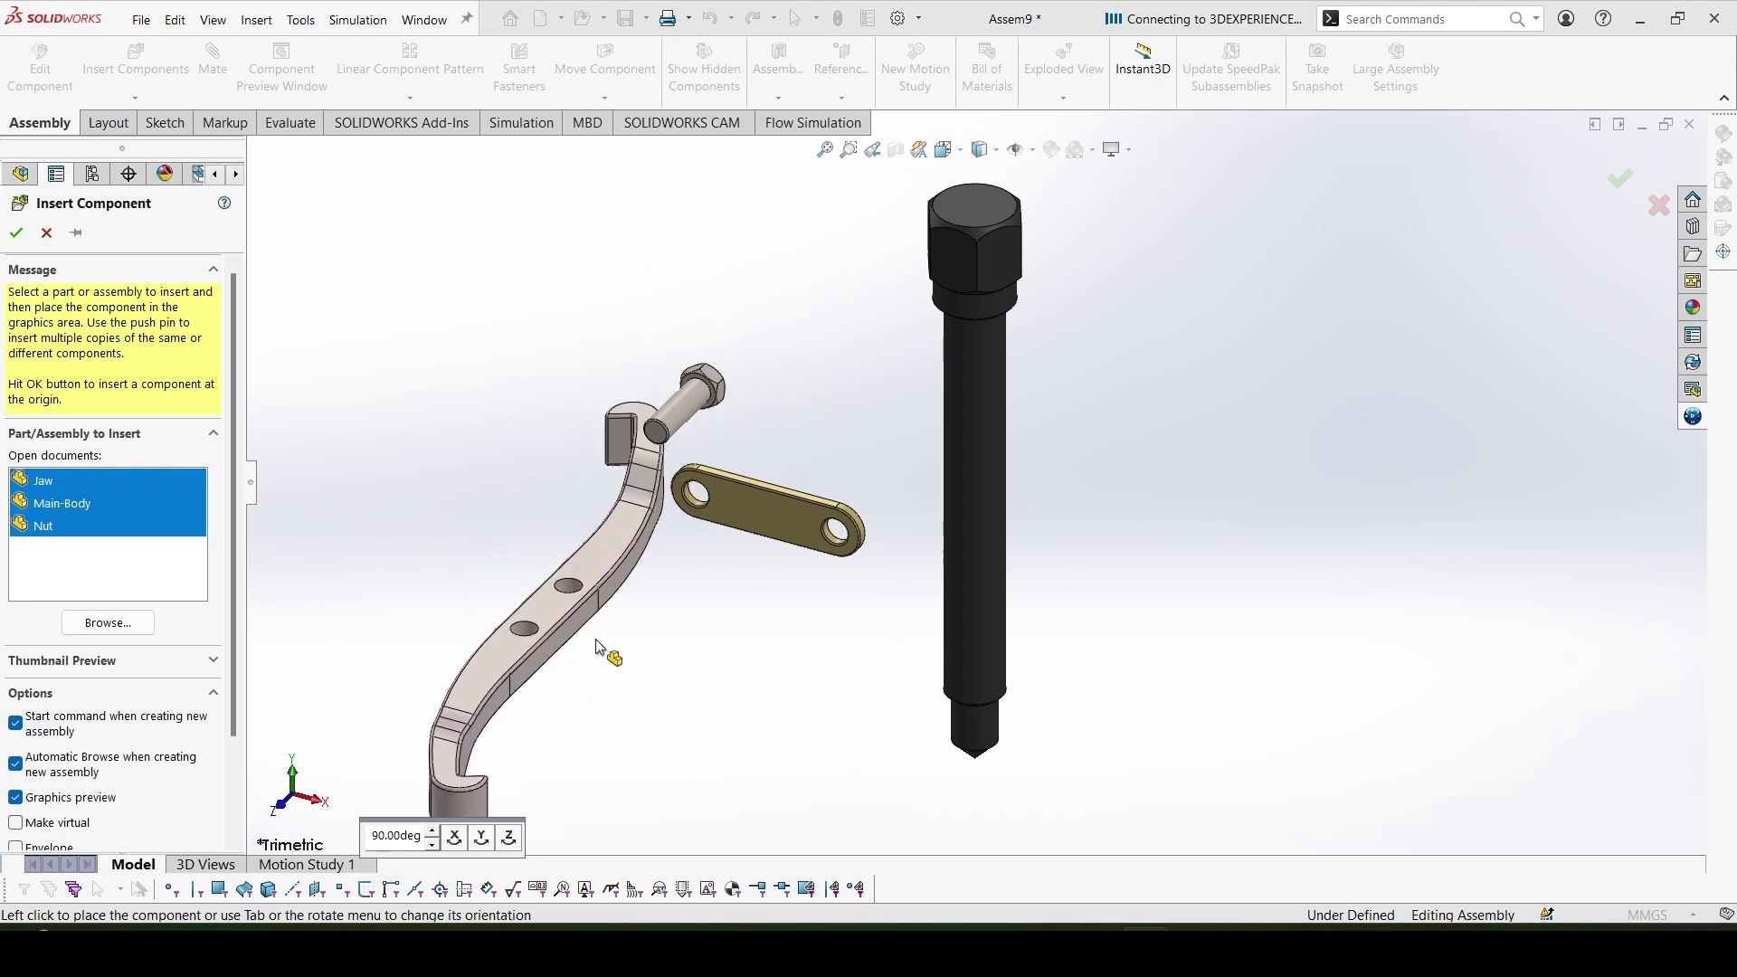
key("alt+Tab")
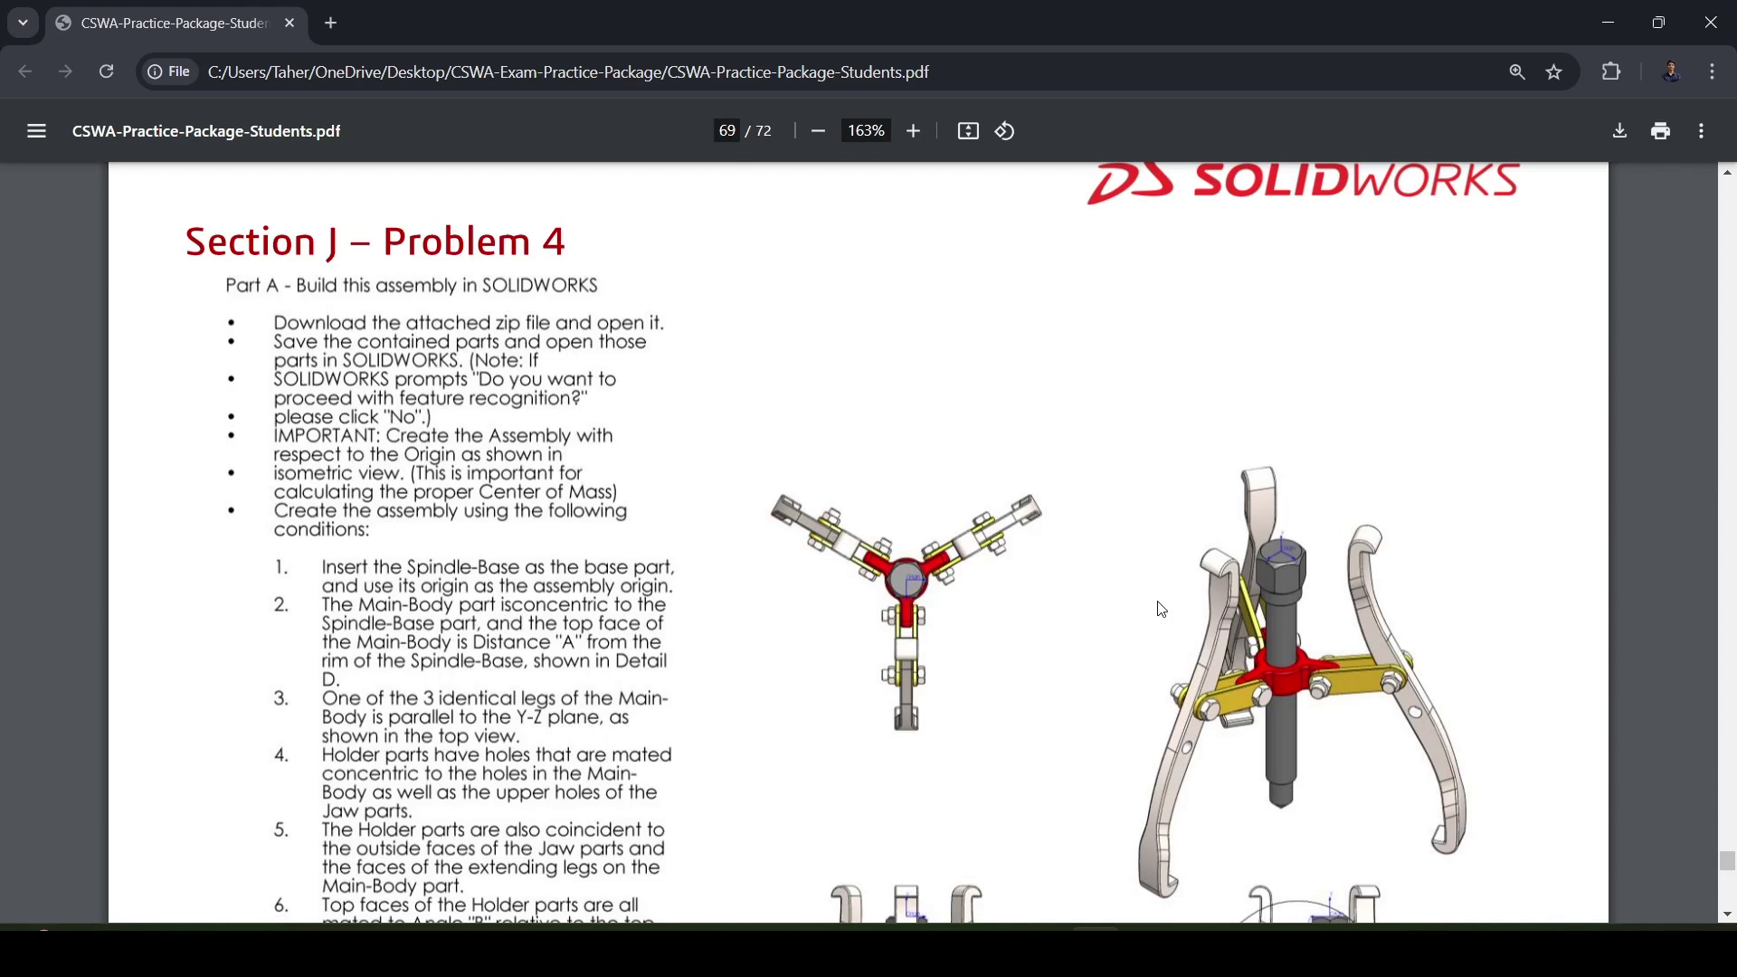
scroll(1144, 608, "down", 5)
scroll(1143, 608, "down", 2)
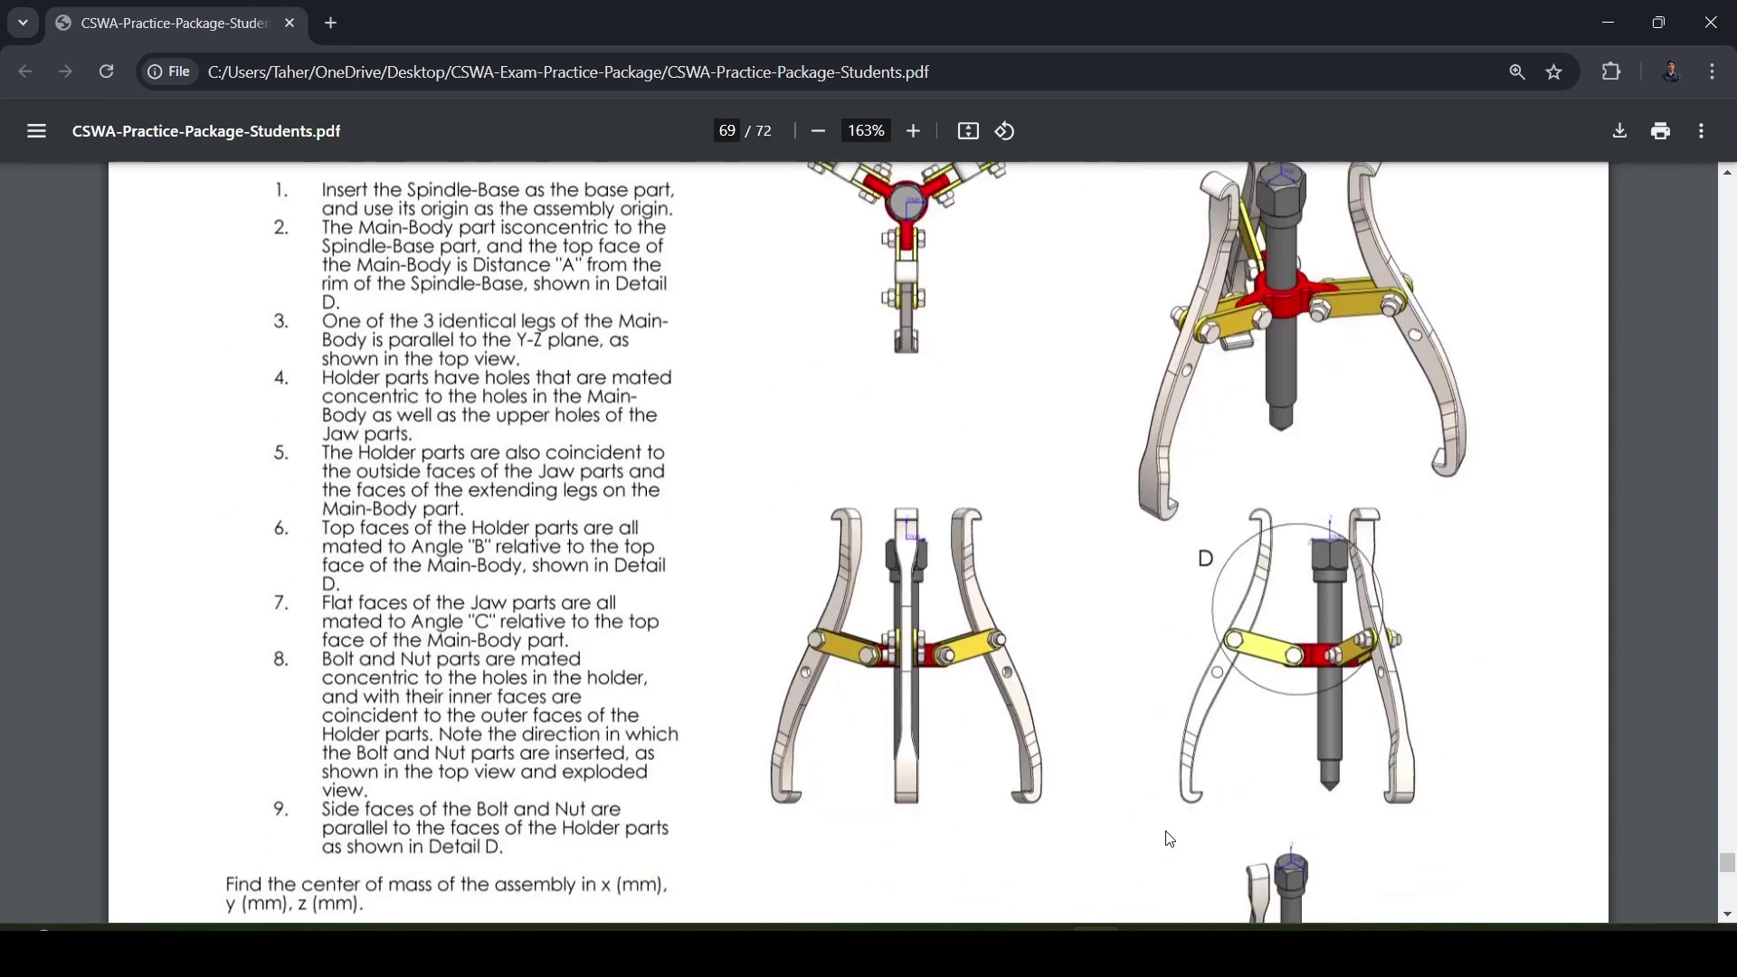
key("alt+Tab")
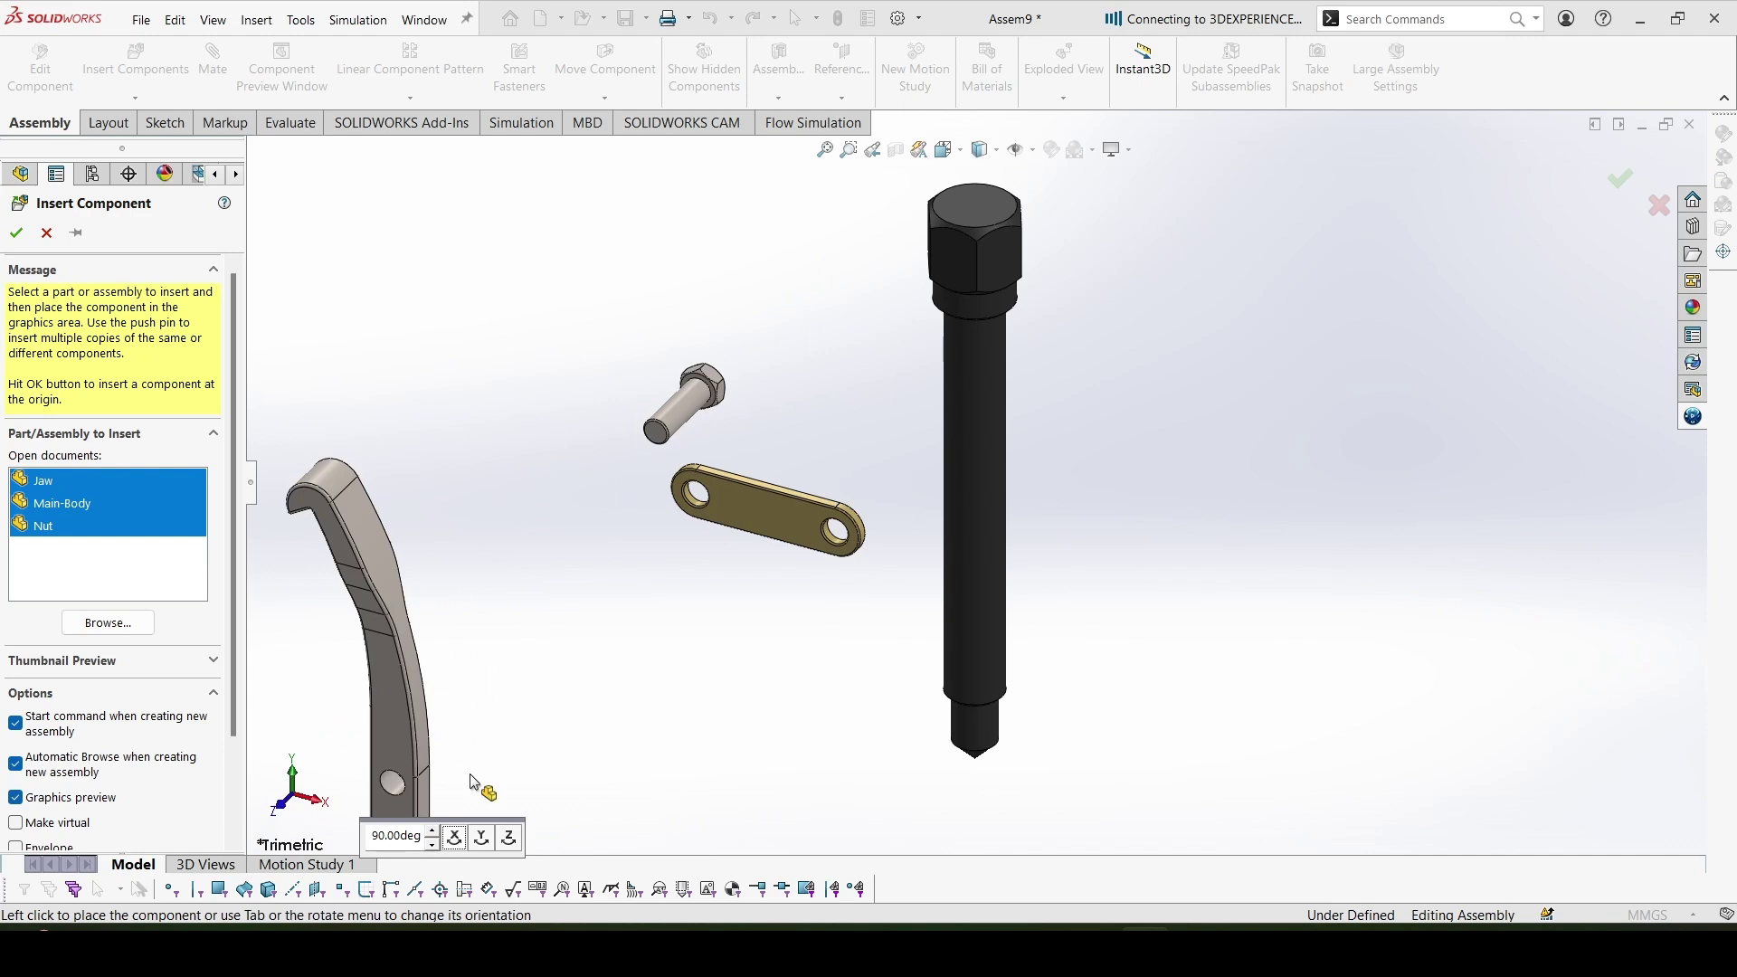
Place the Jaw, Main-Body and Nut beside the spindle to finish inserting components
left_click(788, 474)
left_click(1156, 452)
left_click(1249, 586)
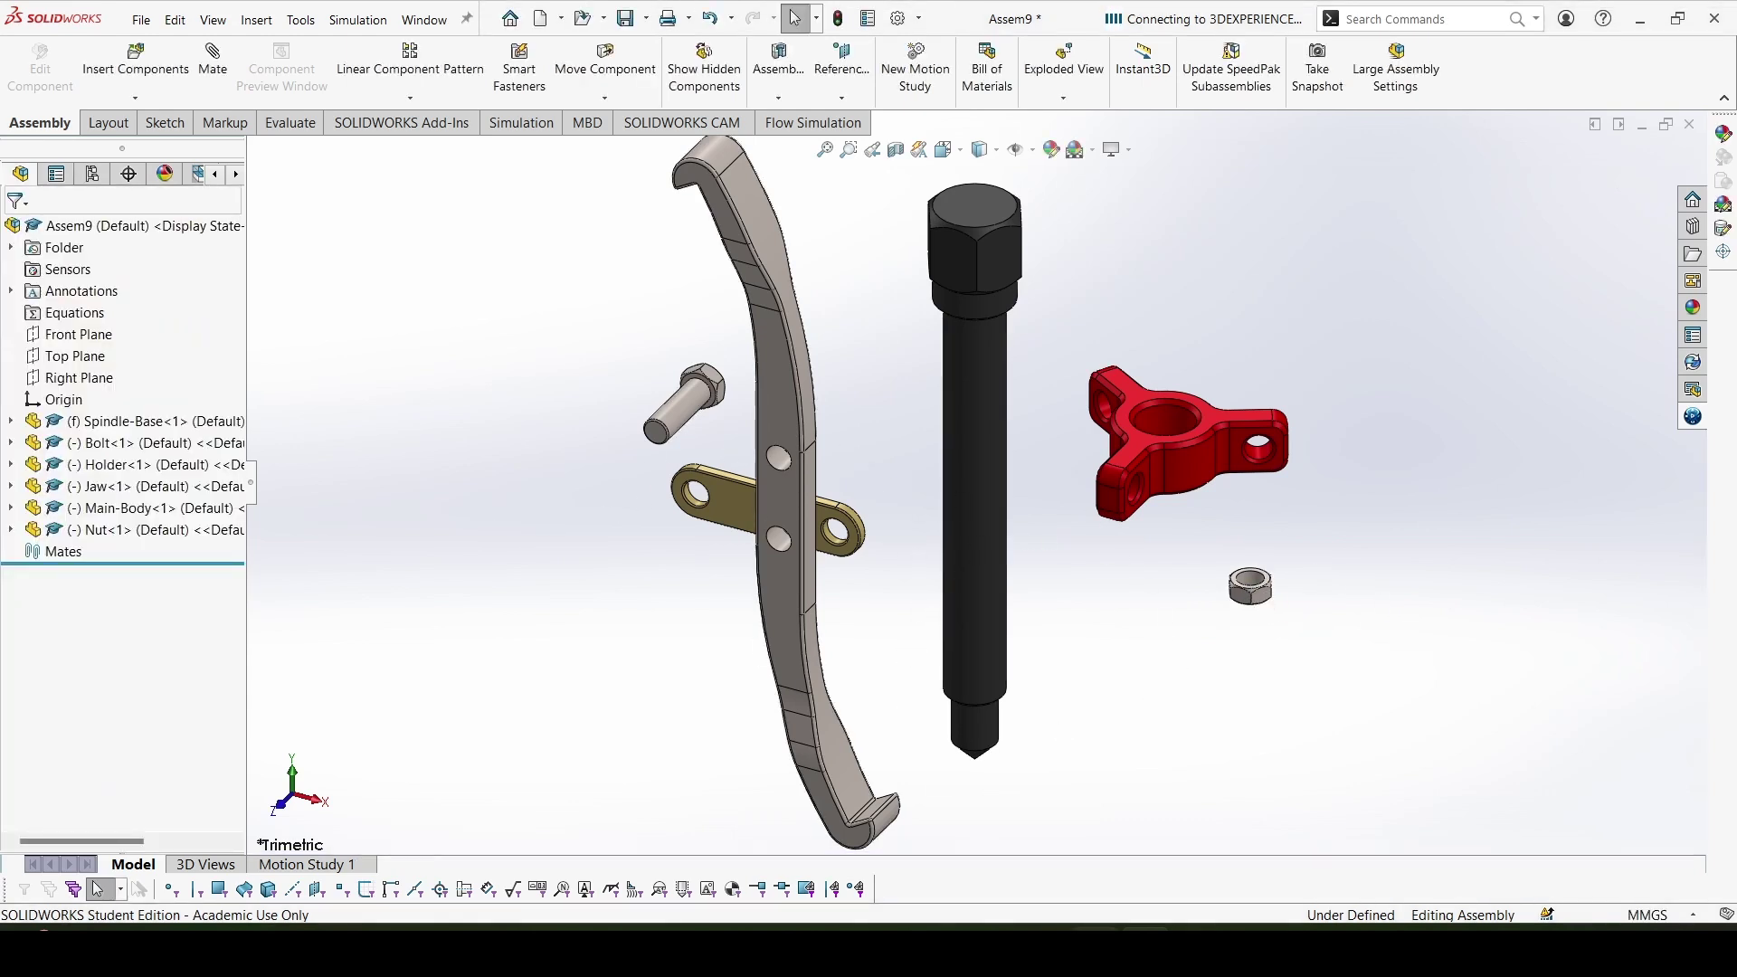
Switch to the PDF and zoom into page 69's top view of the three-legged Main-Body
key("alt+Tab")
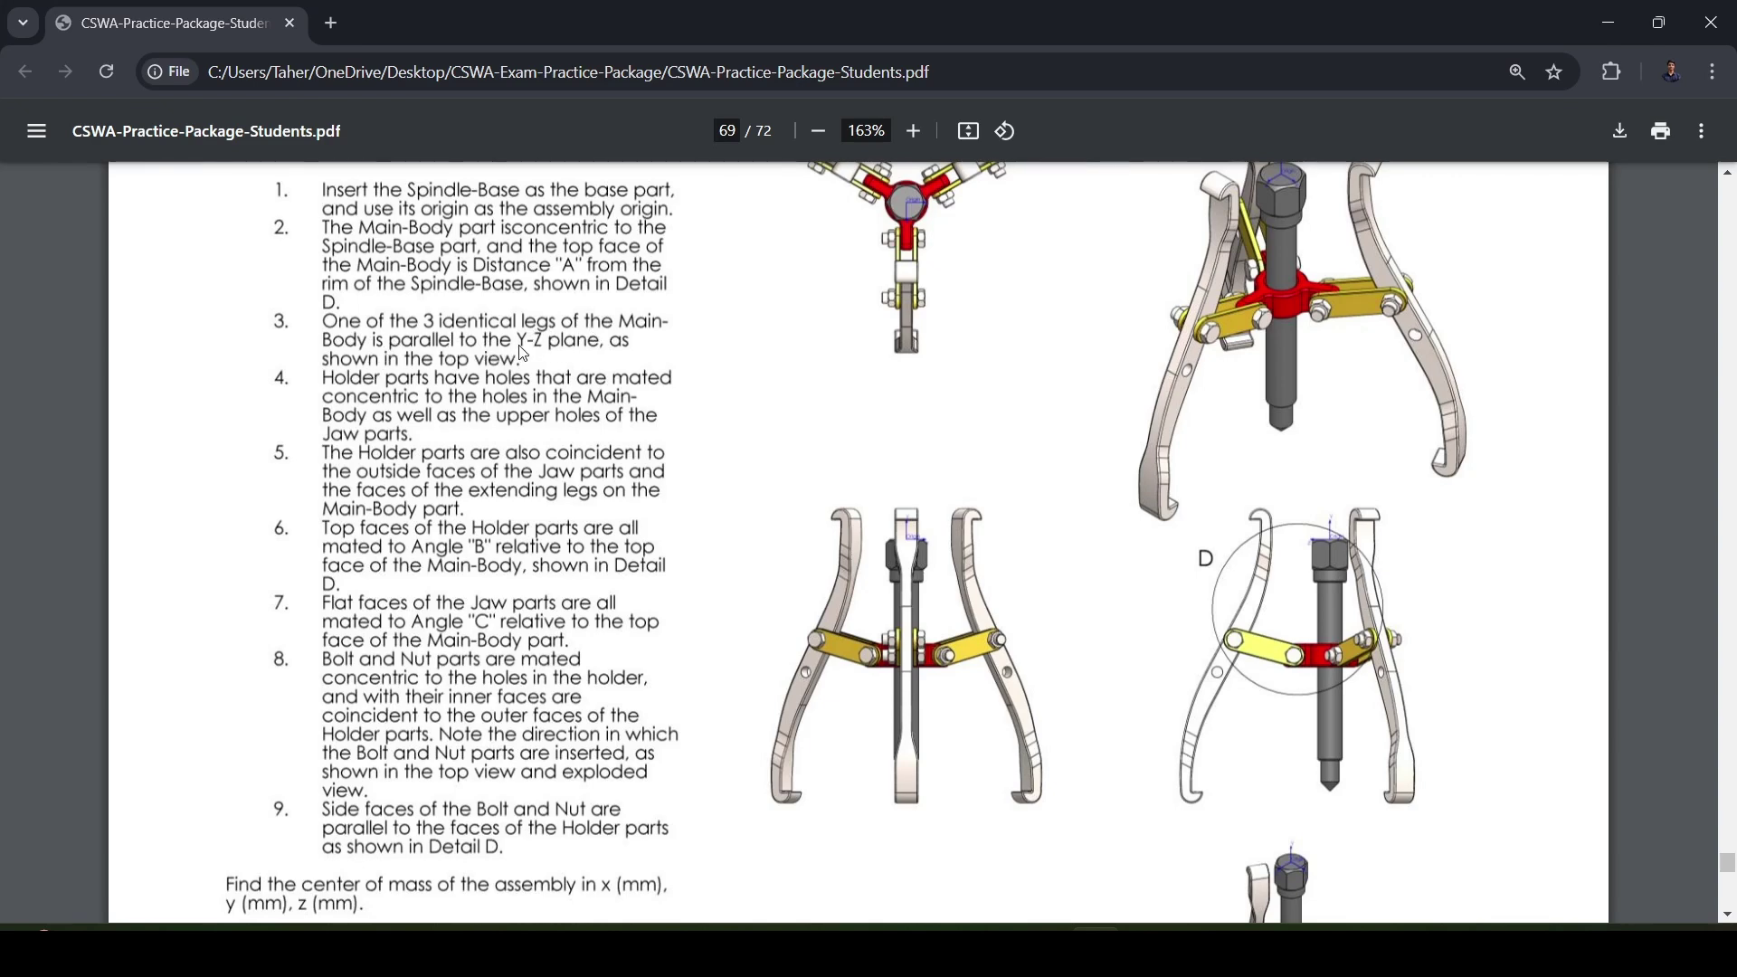
scroll(915, 289, "up", 5)
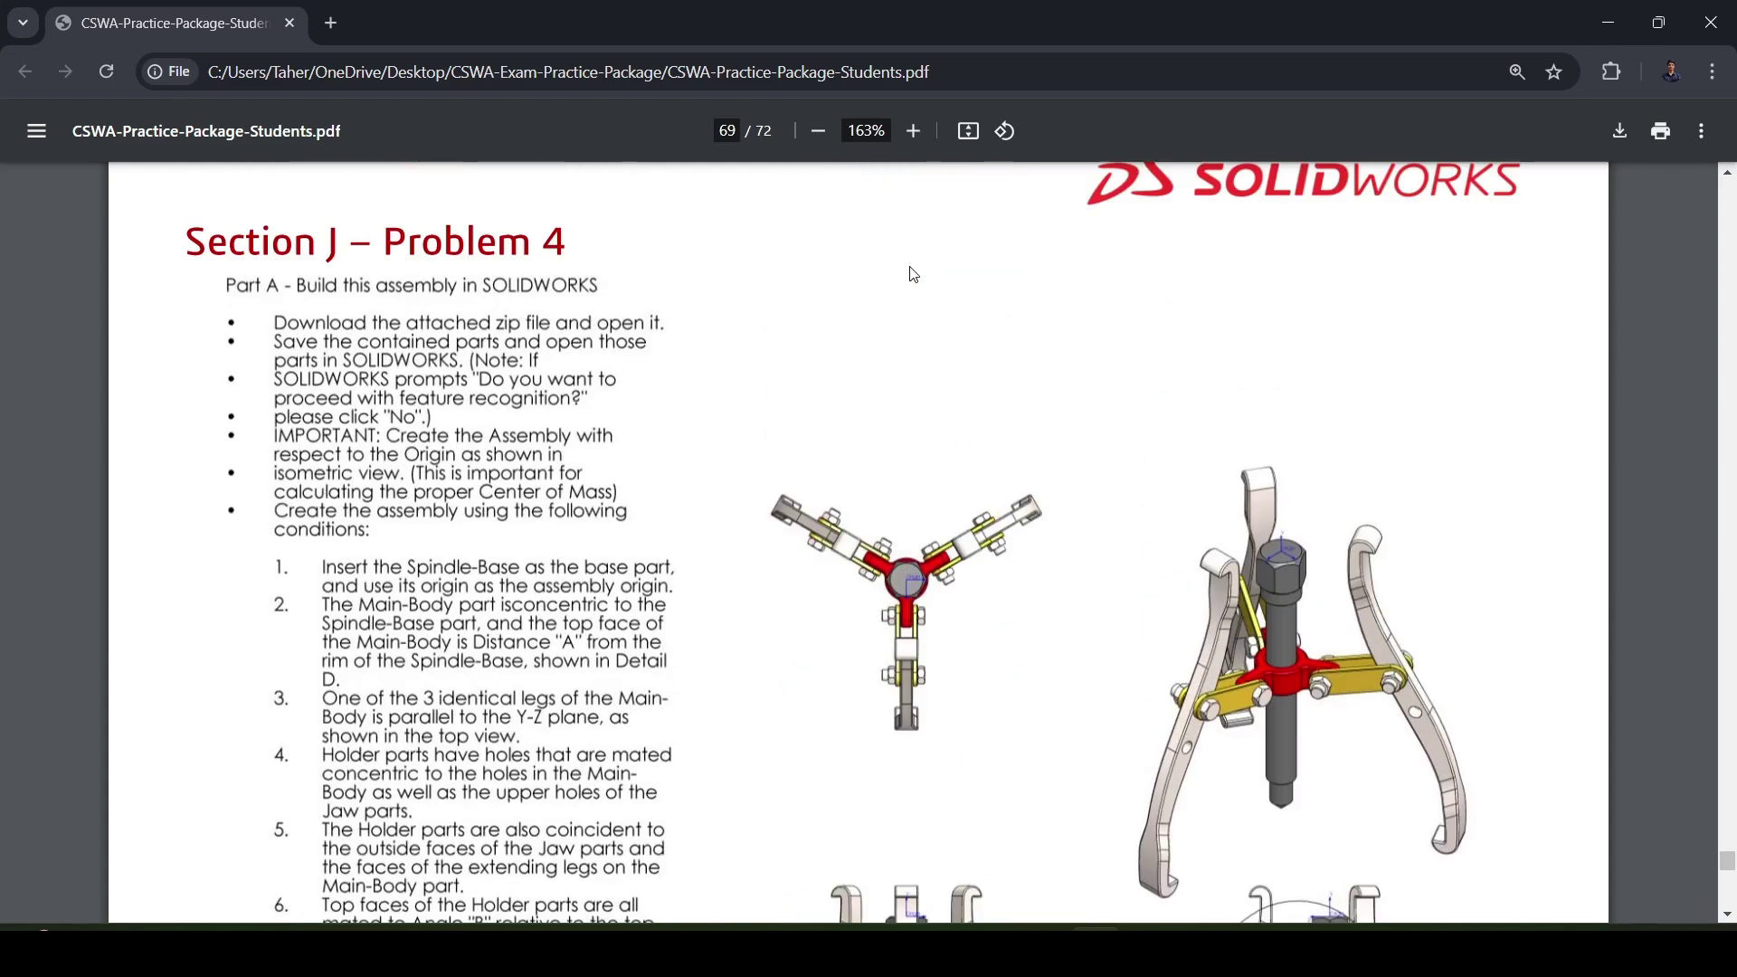
scroll(917, 353, "down", 5)
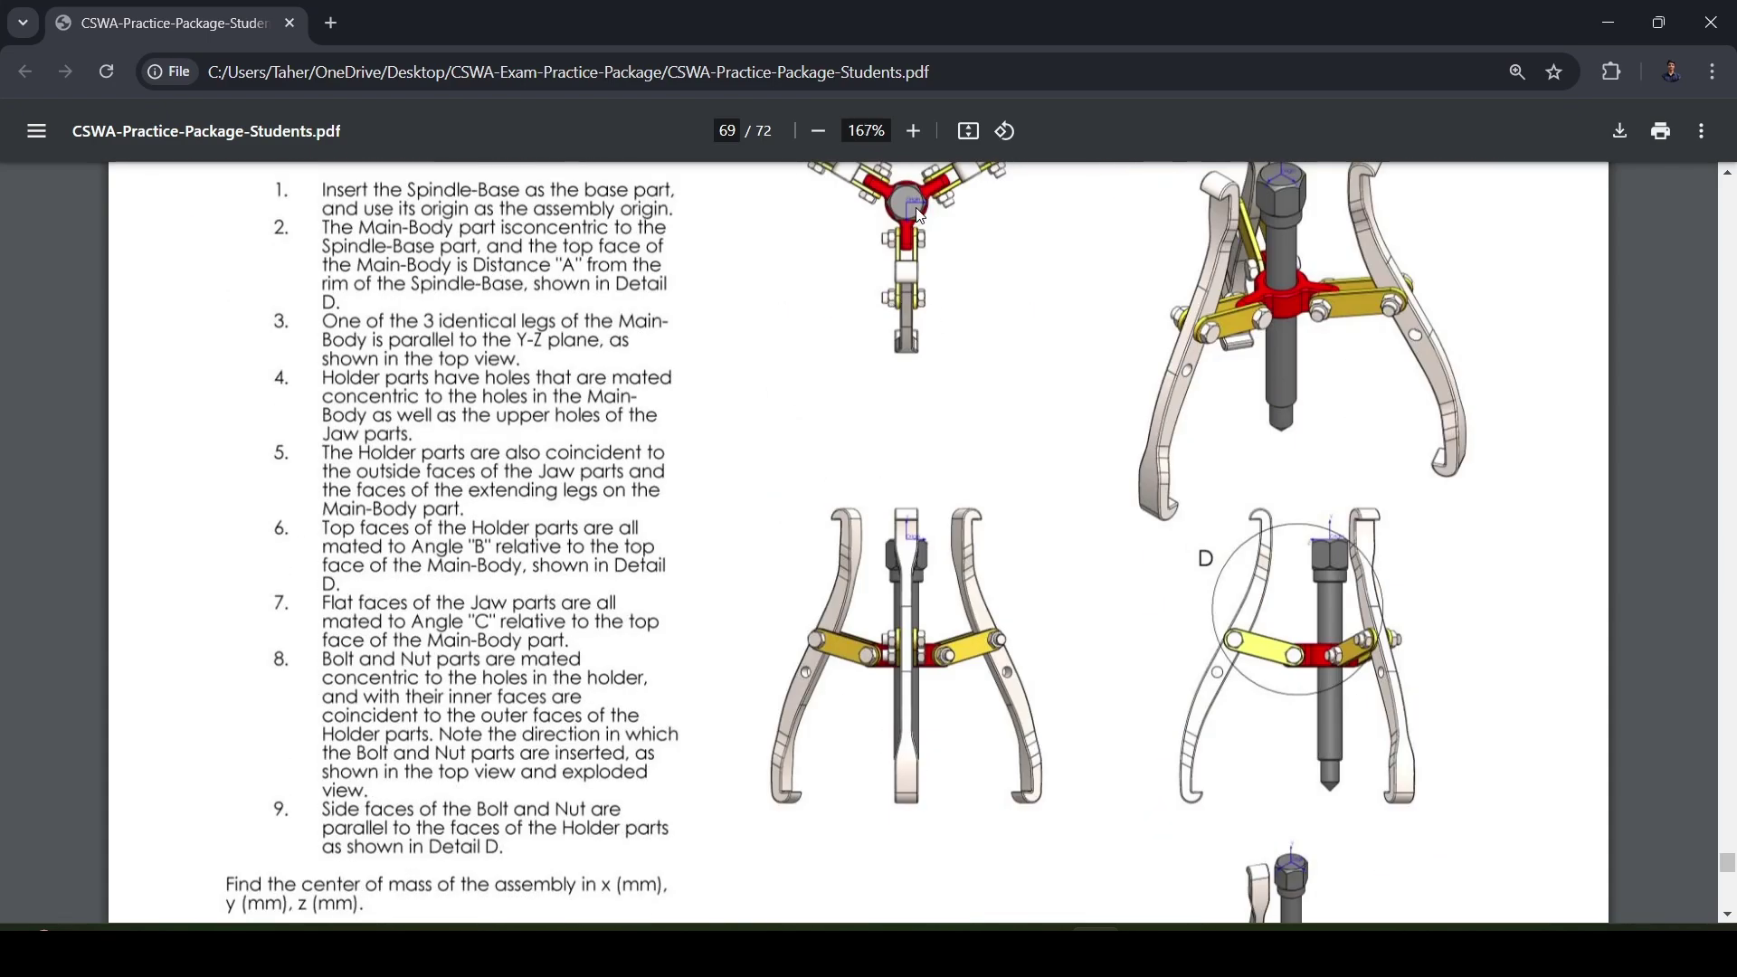
scroll(916, 231, "up", 3, "ctrl")
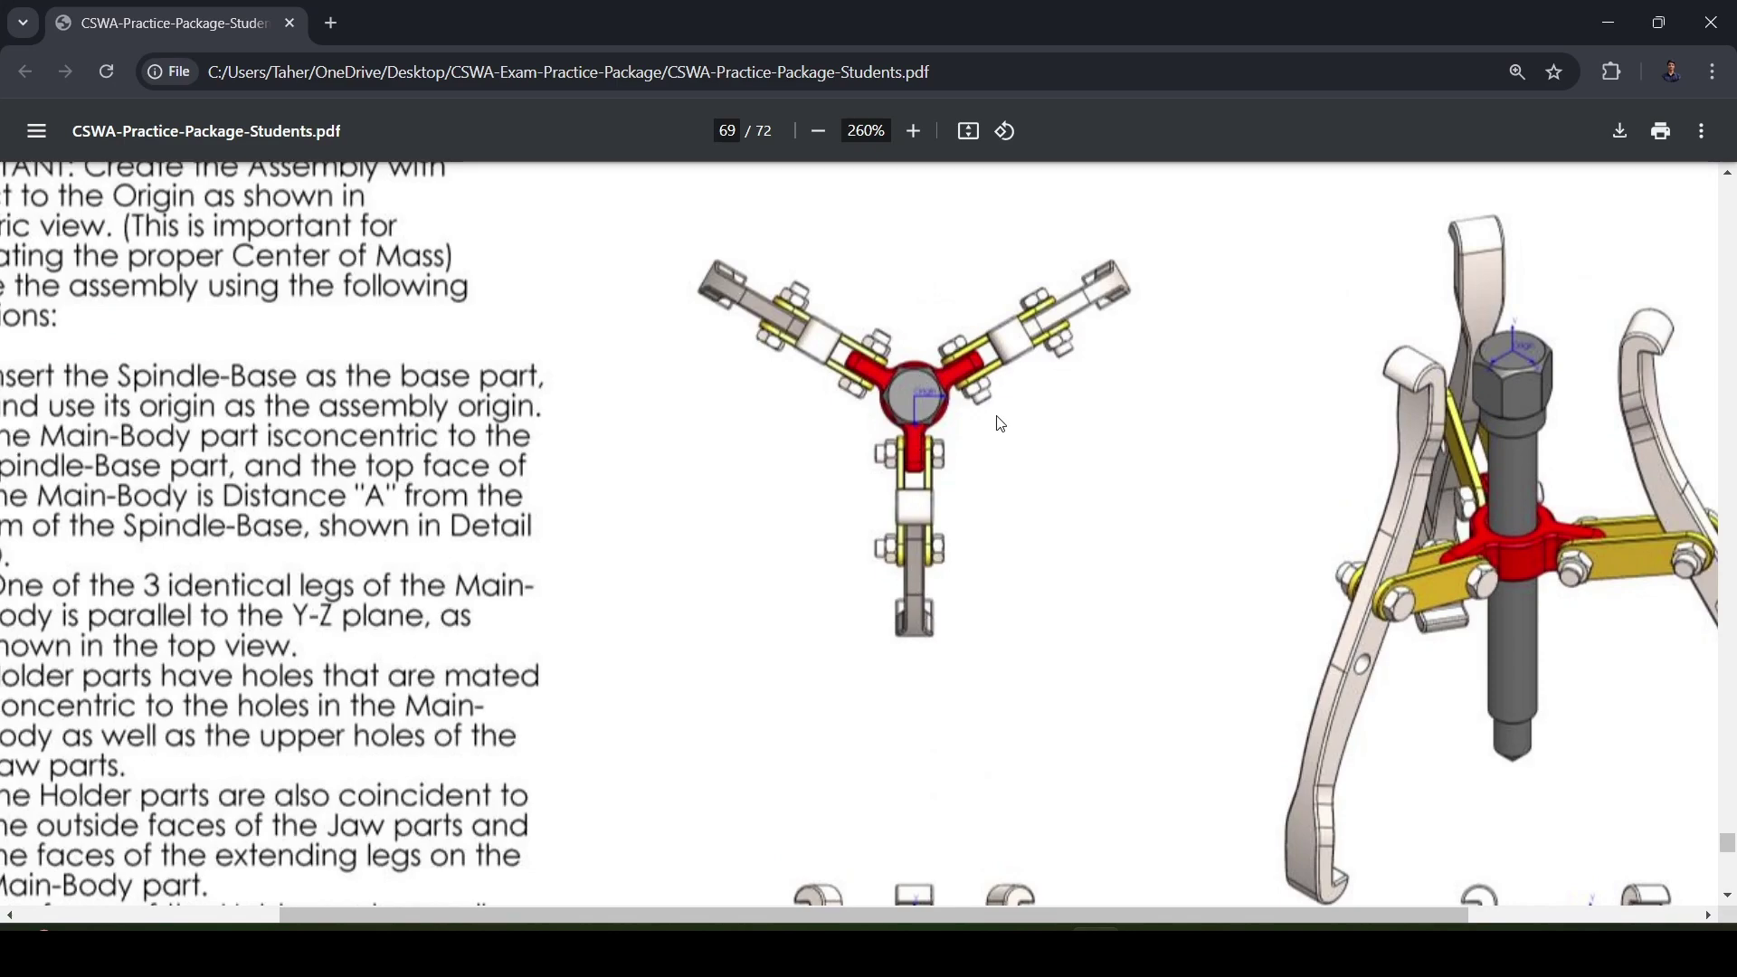
scroll(918, 472, "down", 3, "ctrl")
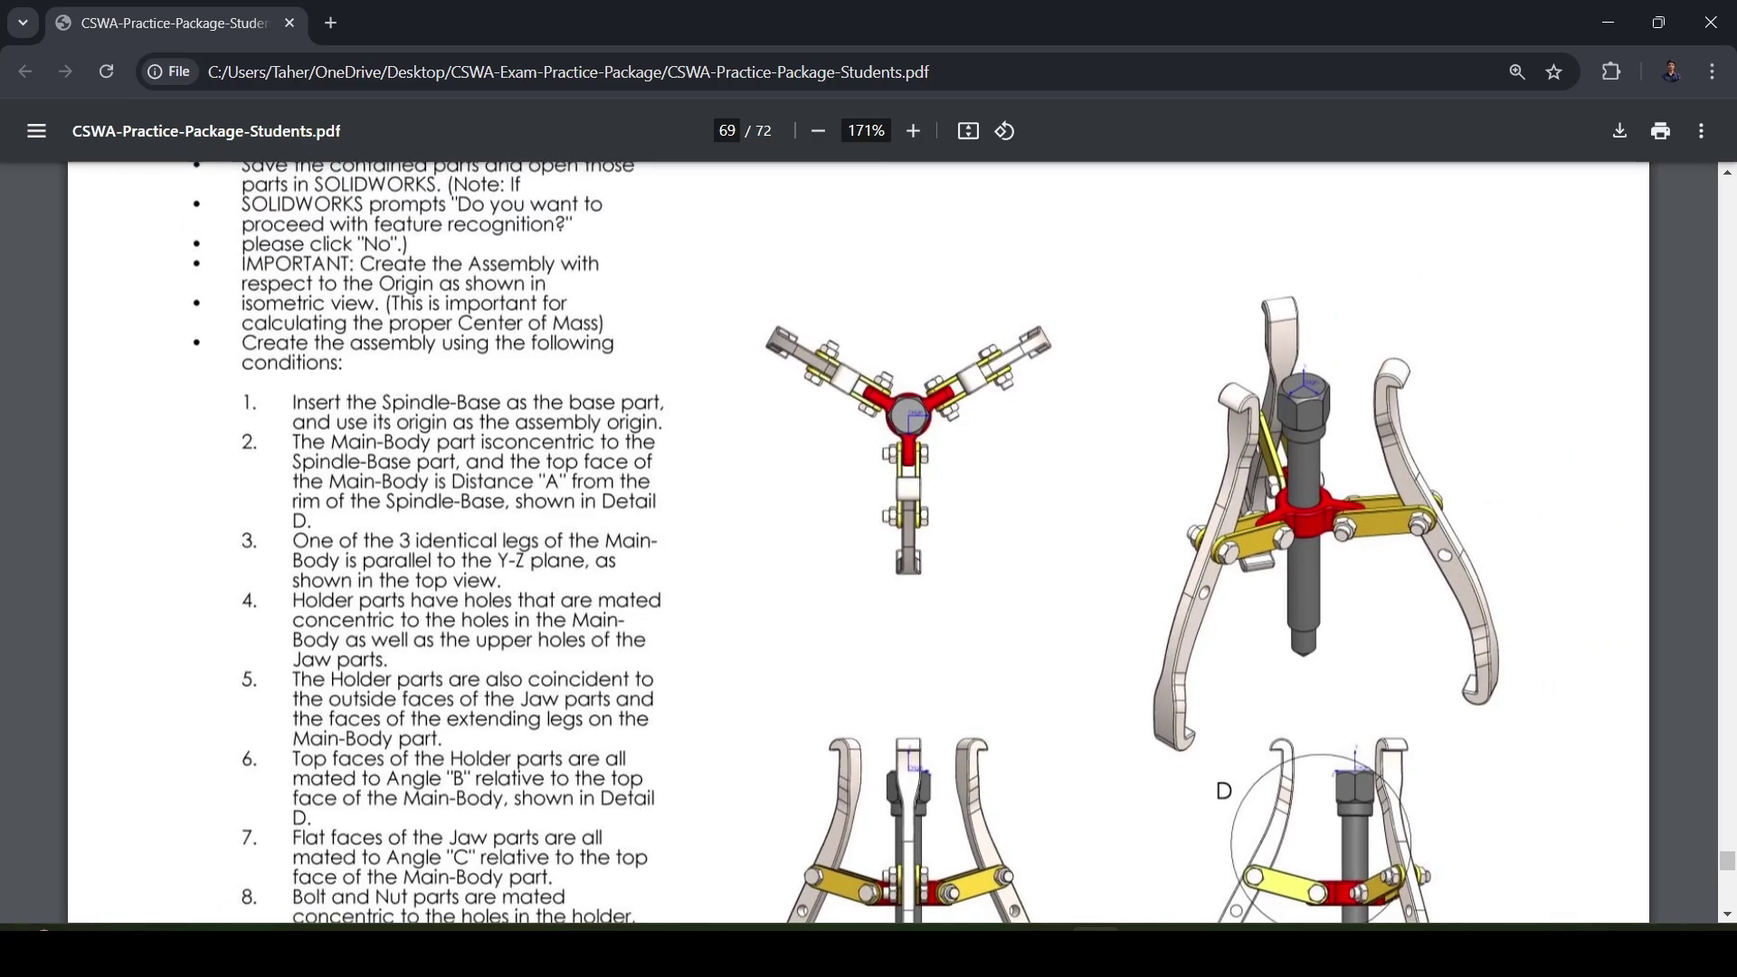
Mate the Main-Body's center hole concentric with the Spindle-Base shaft
key("alt+Tab")
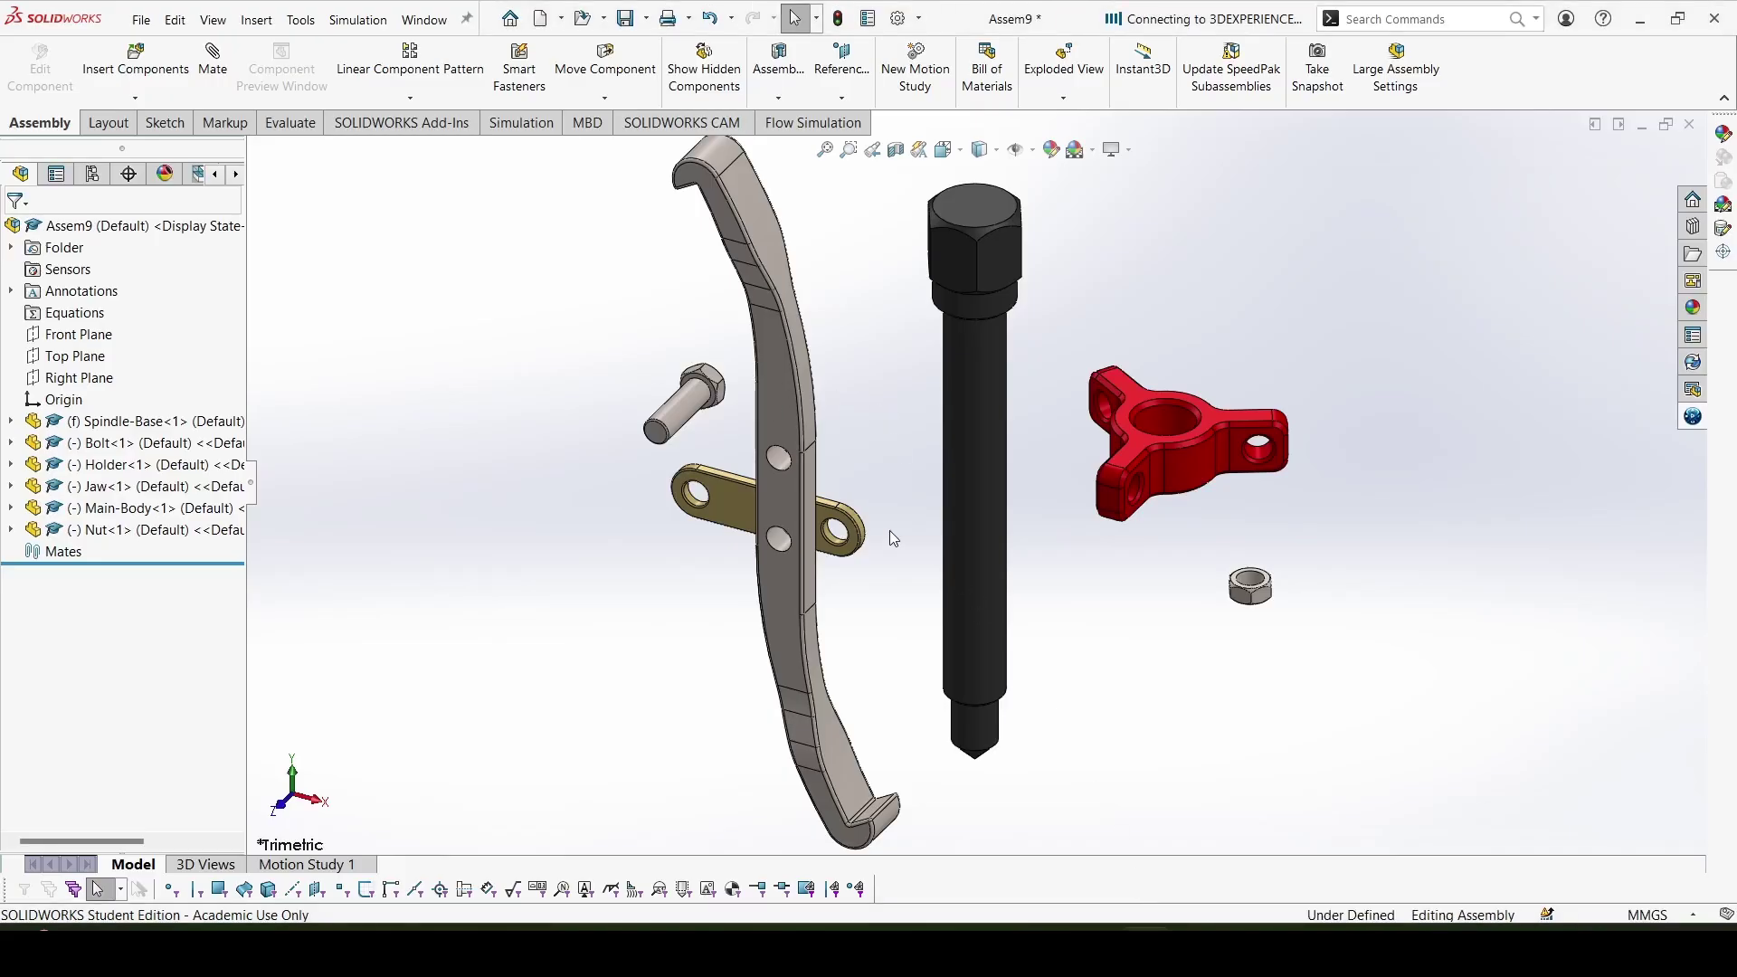
left_click(1176, 420)
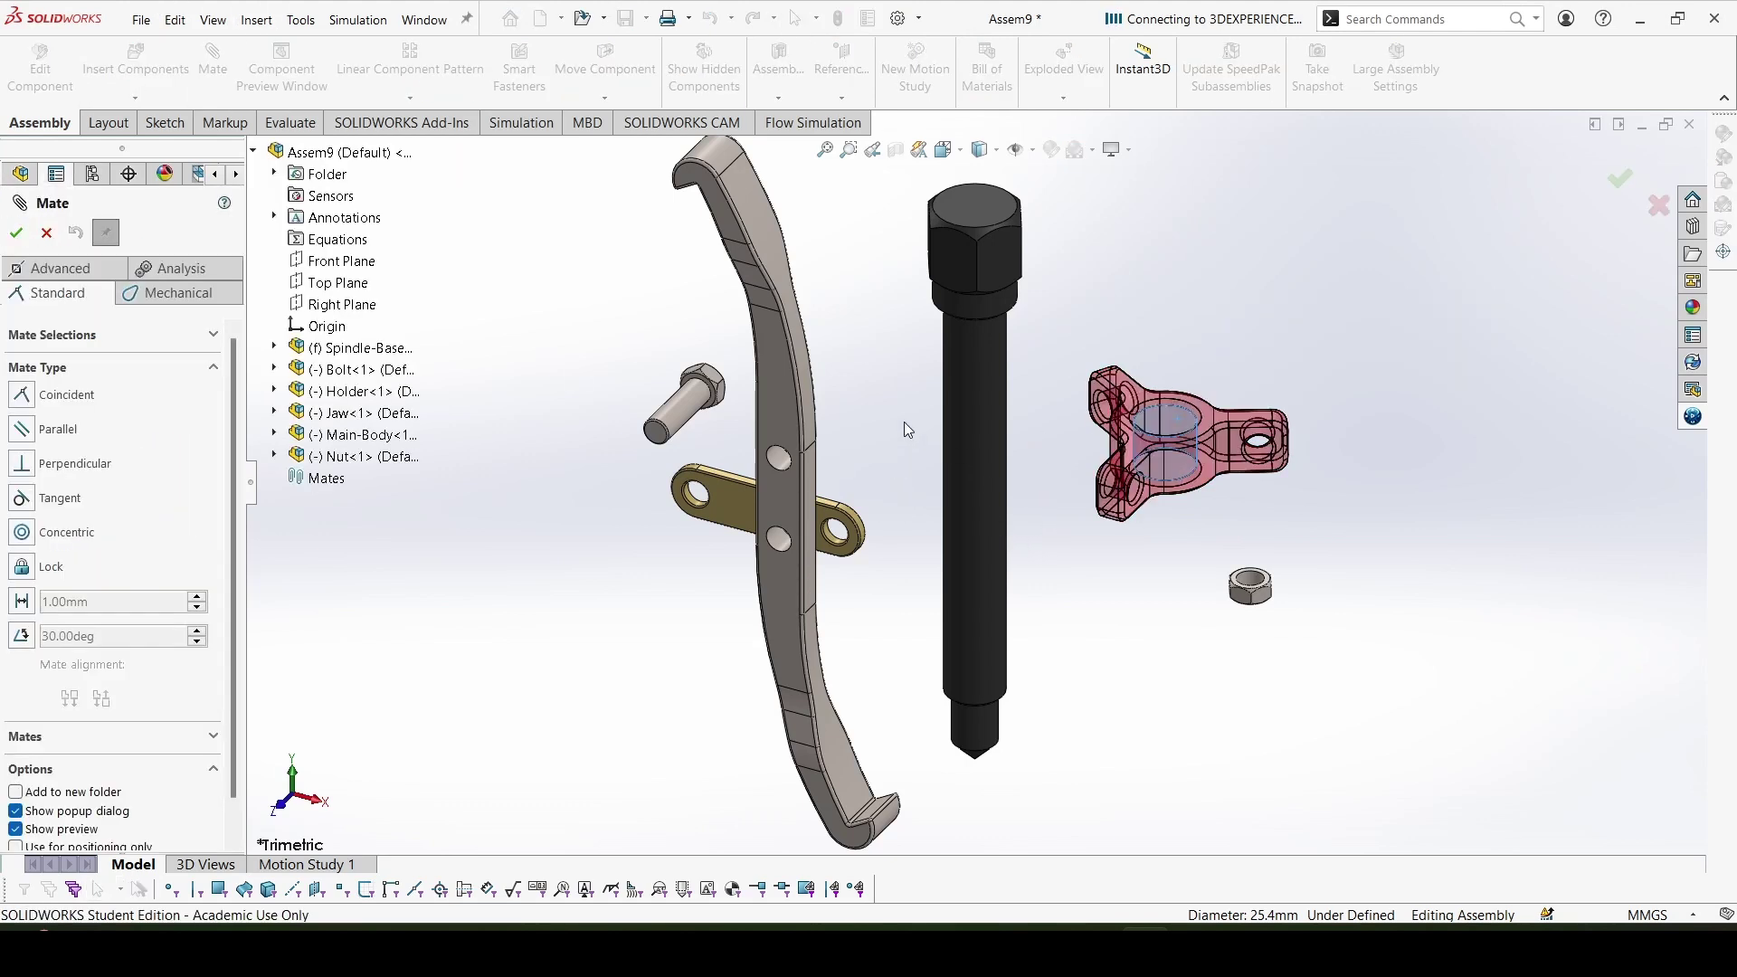
left_click(969, 511)
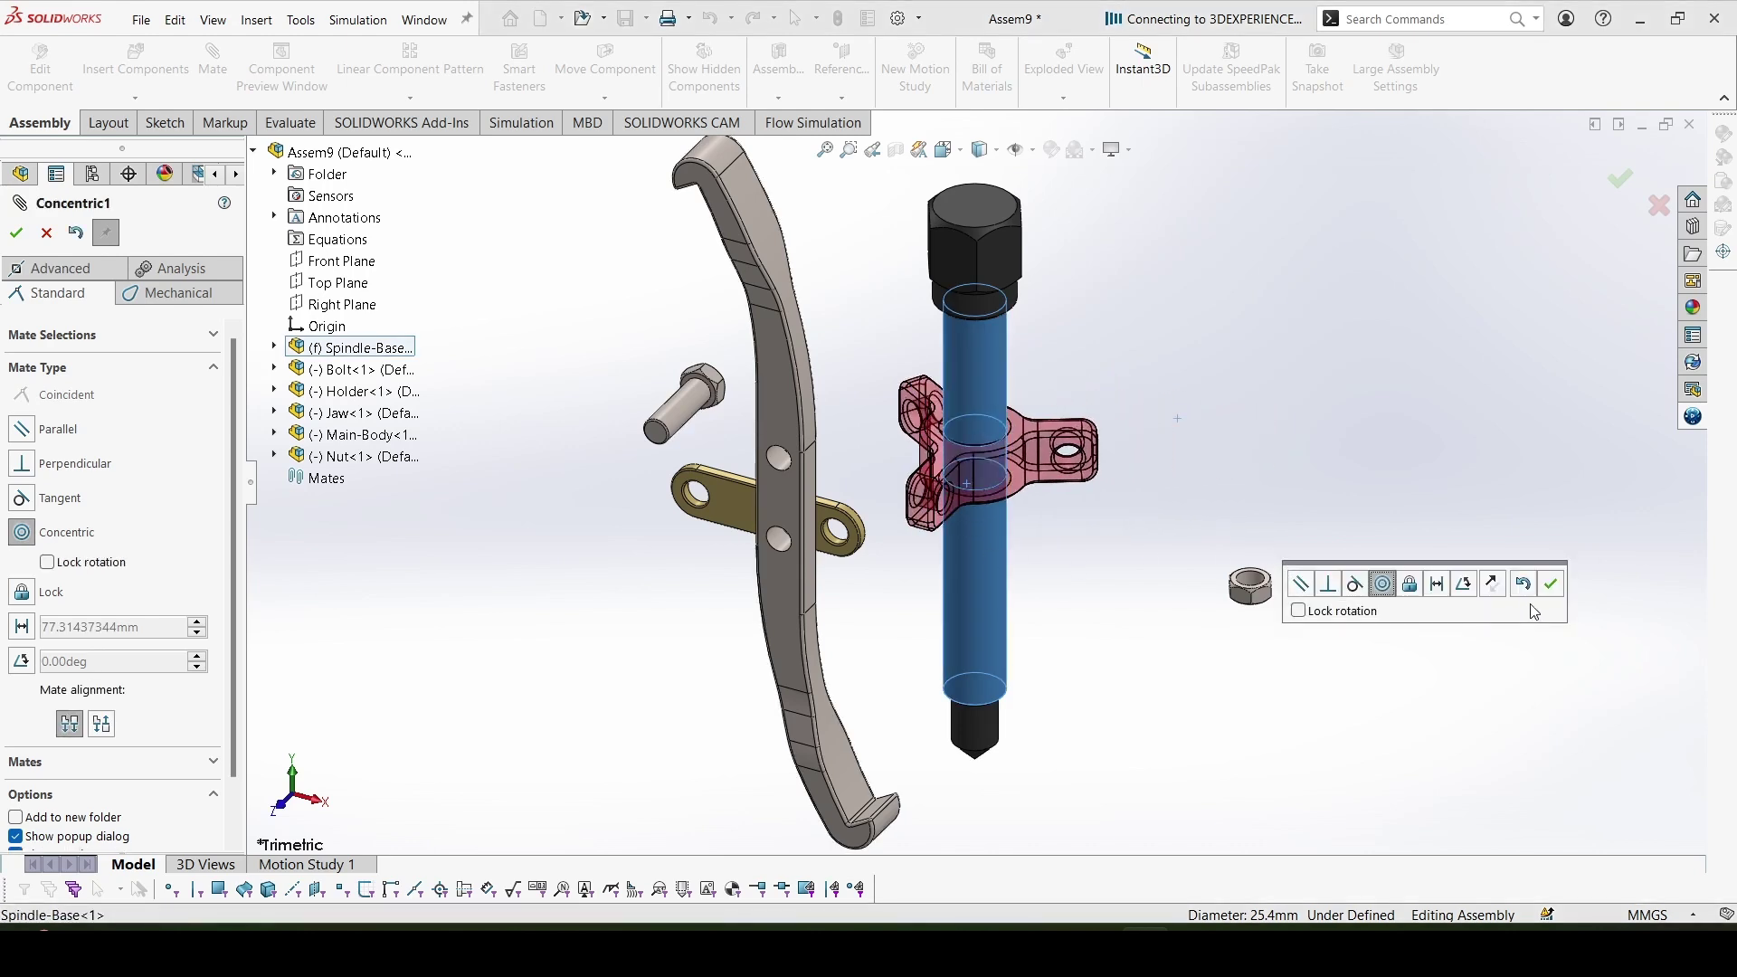
left_click(1549, 586)
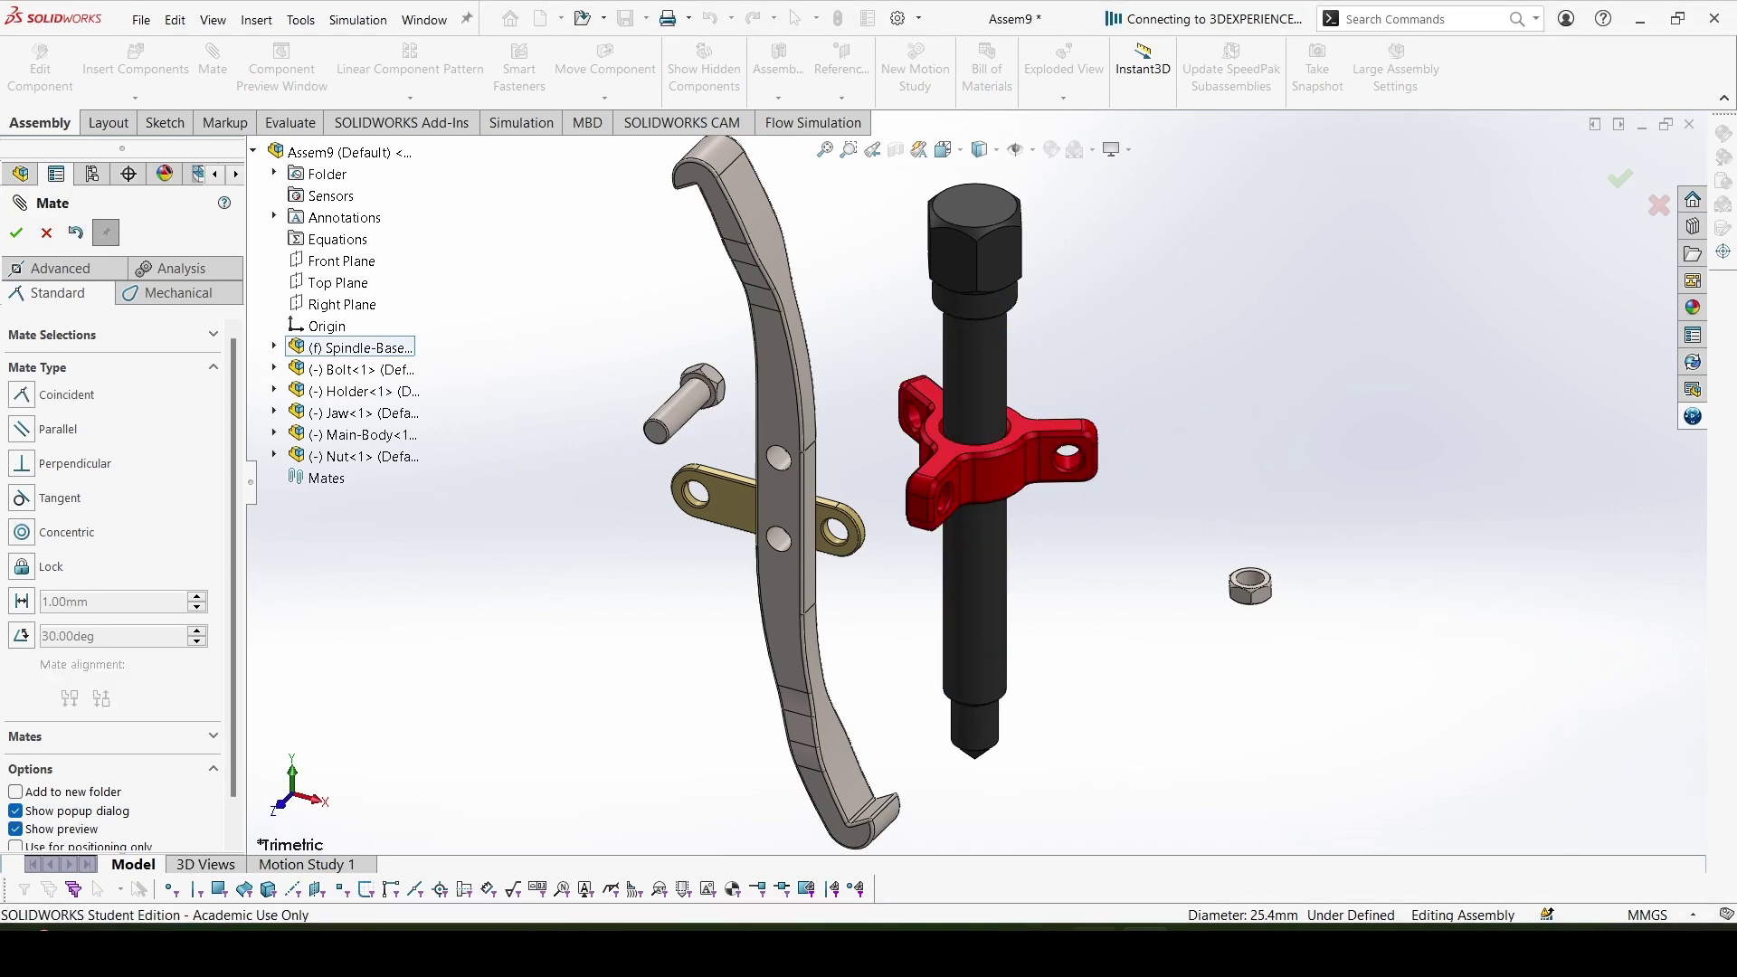
key("alt+Tab")
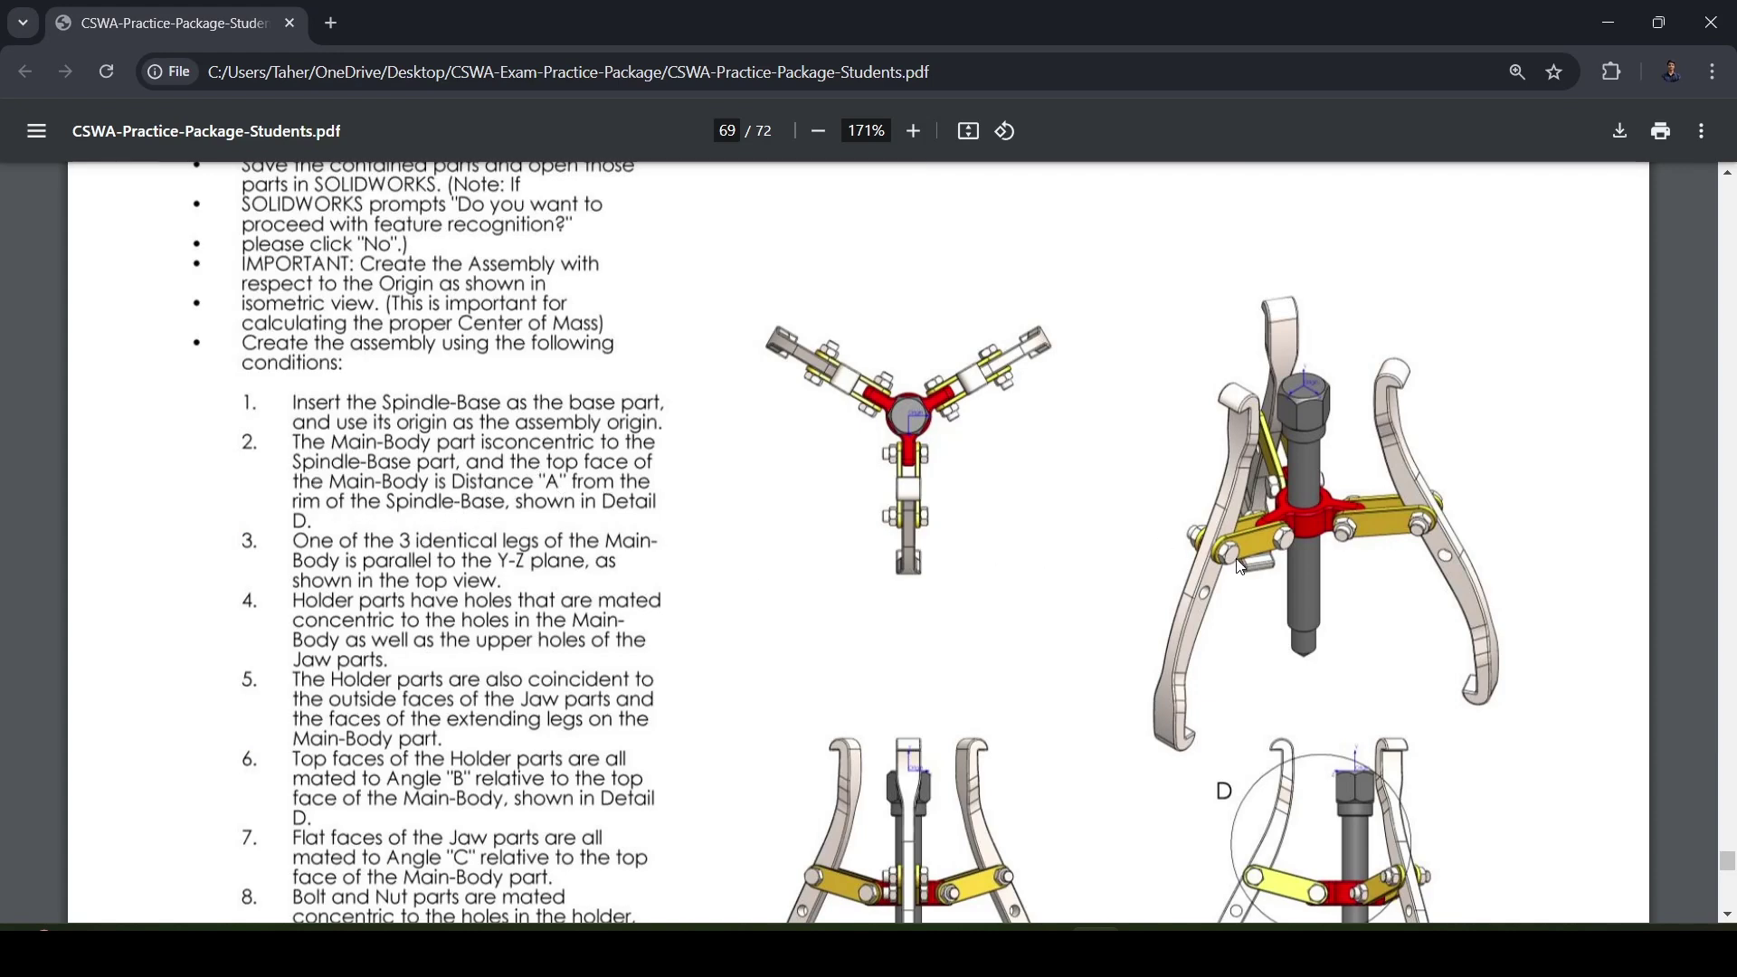
scroll(1240, 567, "down", 10)
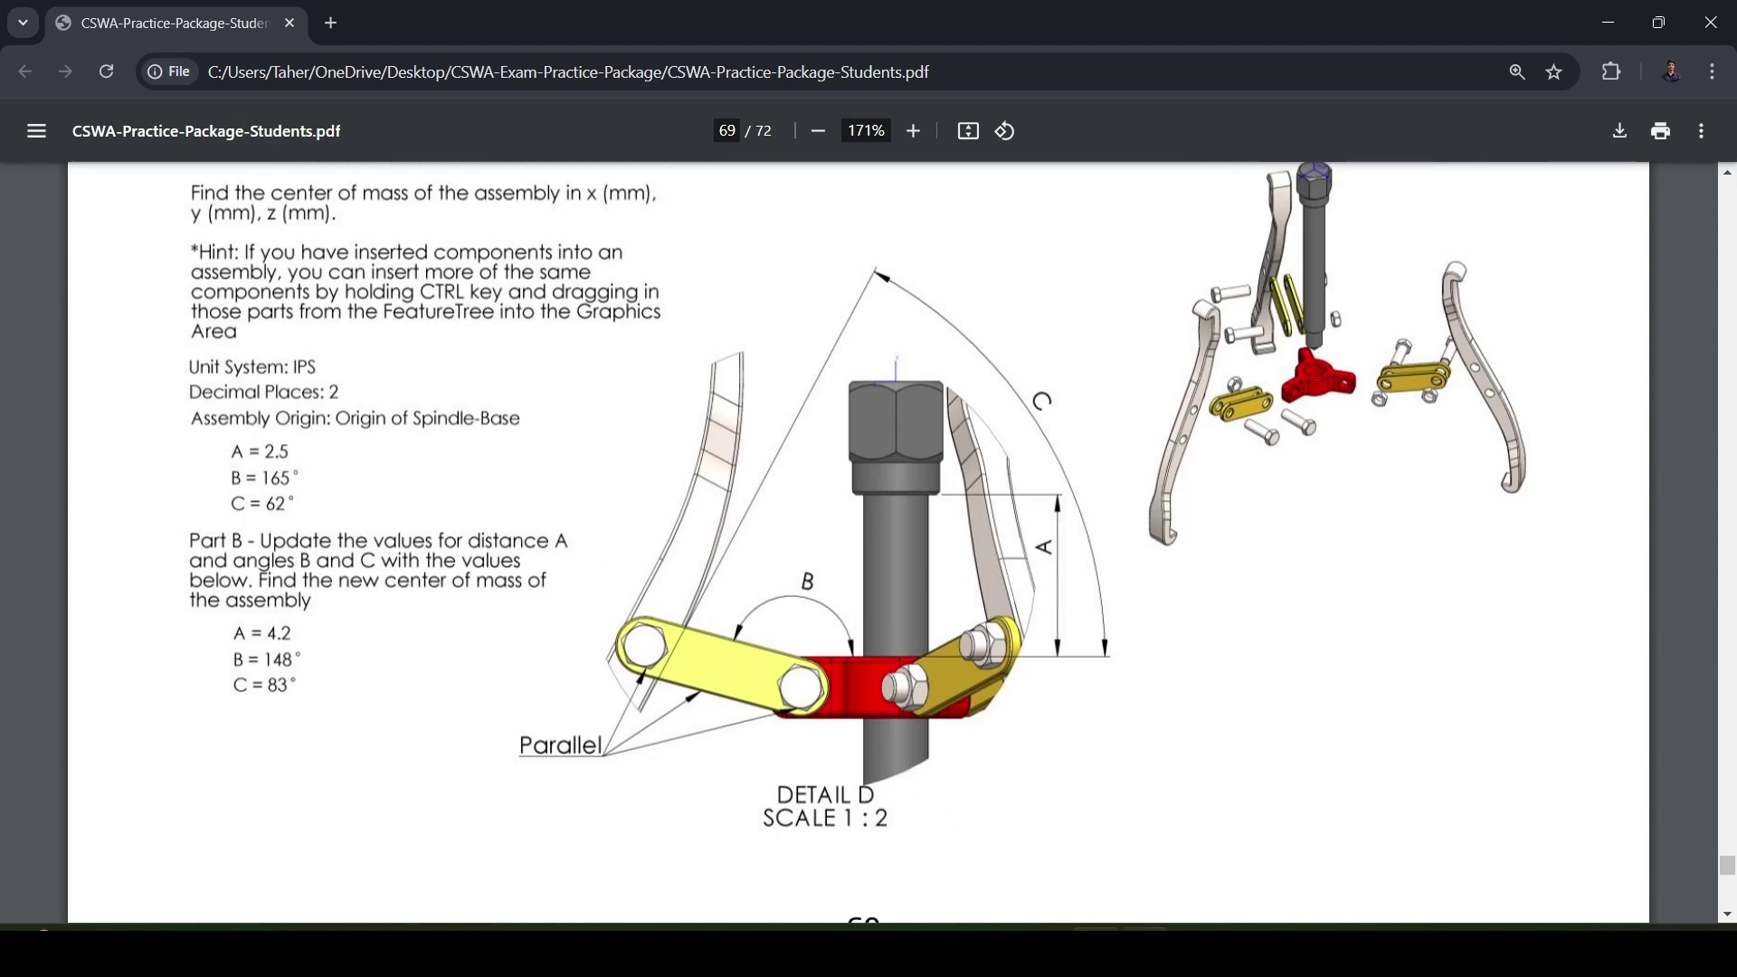
Select the Main-Body hole edge and the spindle collar rim face for a mate
left_click(1125, 817)
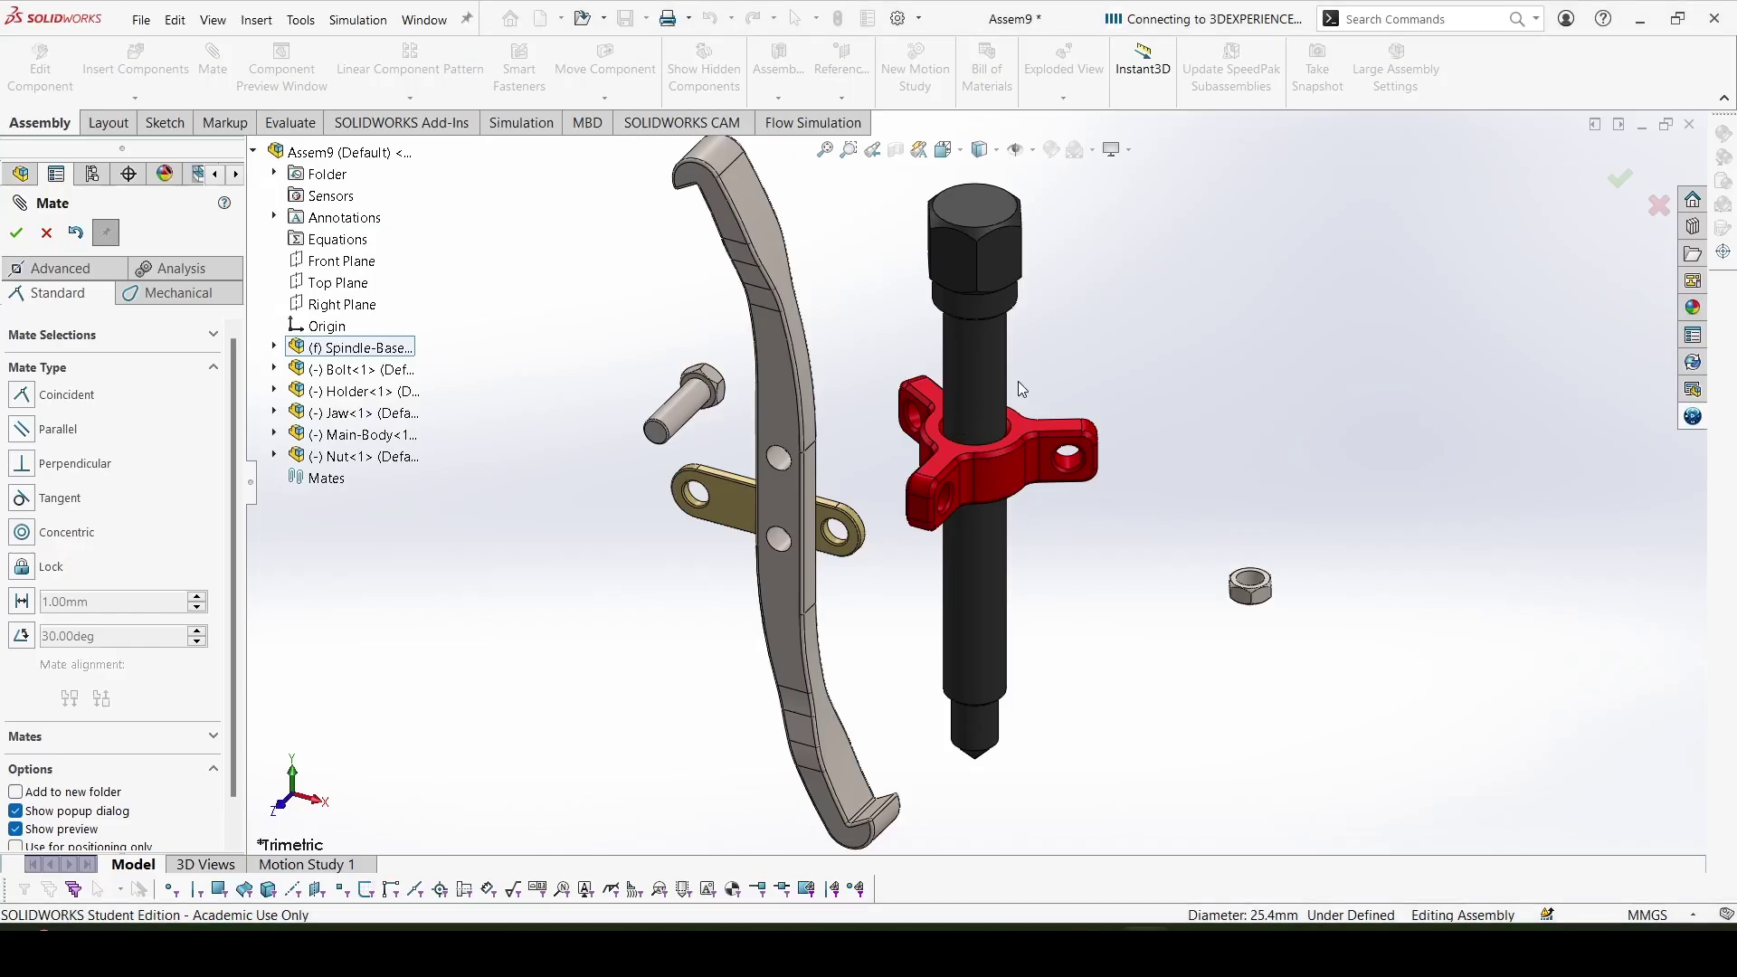
scroll(1017, 382, "down", 3)
left_click(959, 524)
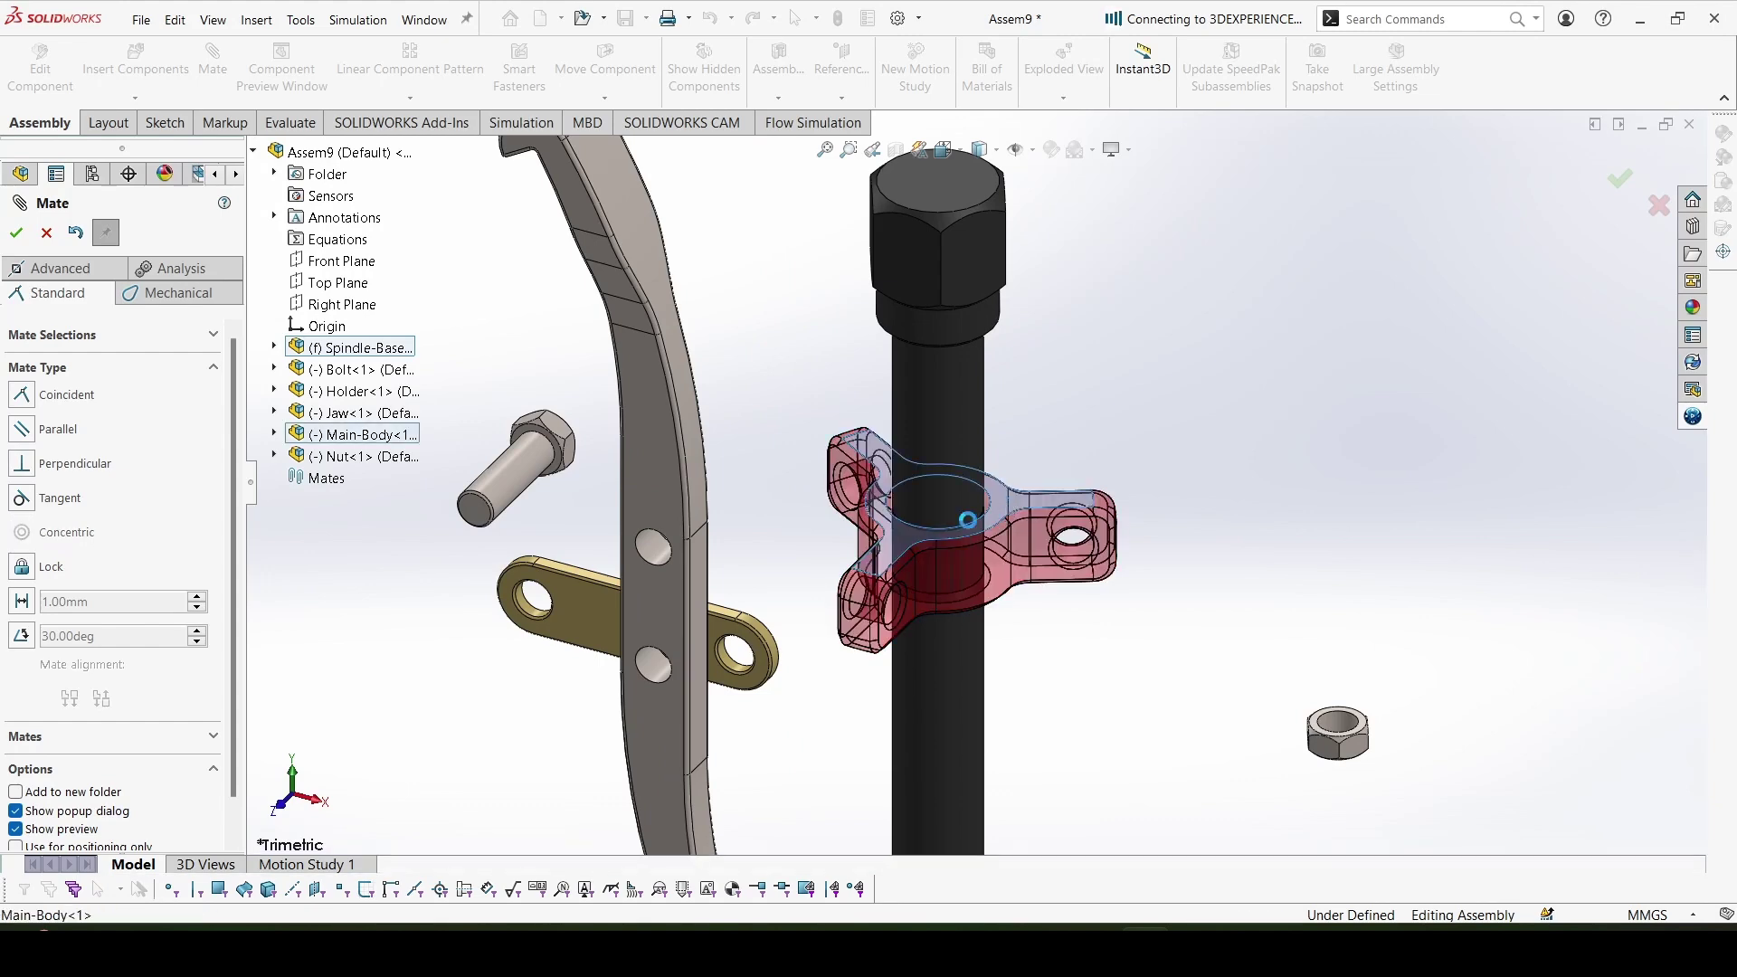
middle_click_drag(958, 523, 991, 370)
scroll(991, 370, "down", 5)
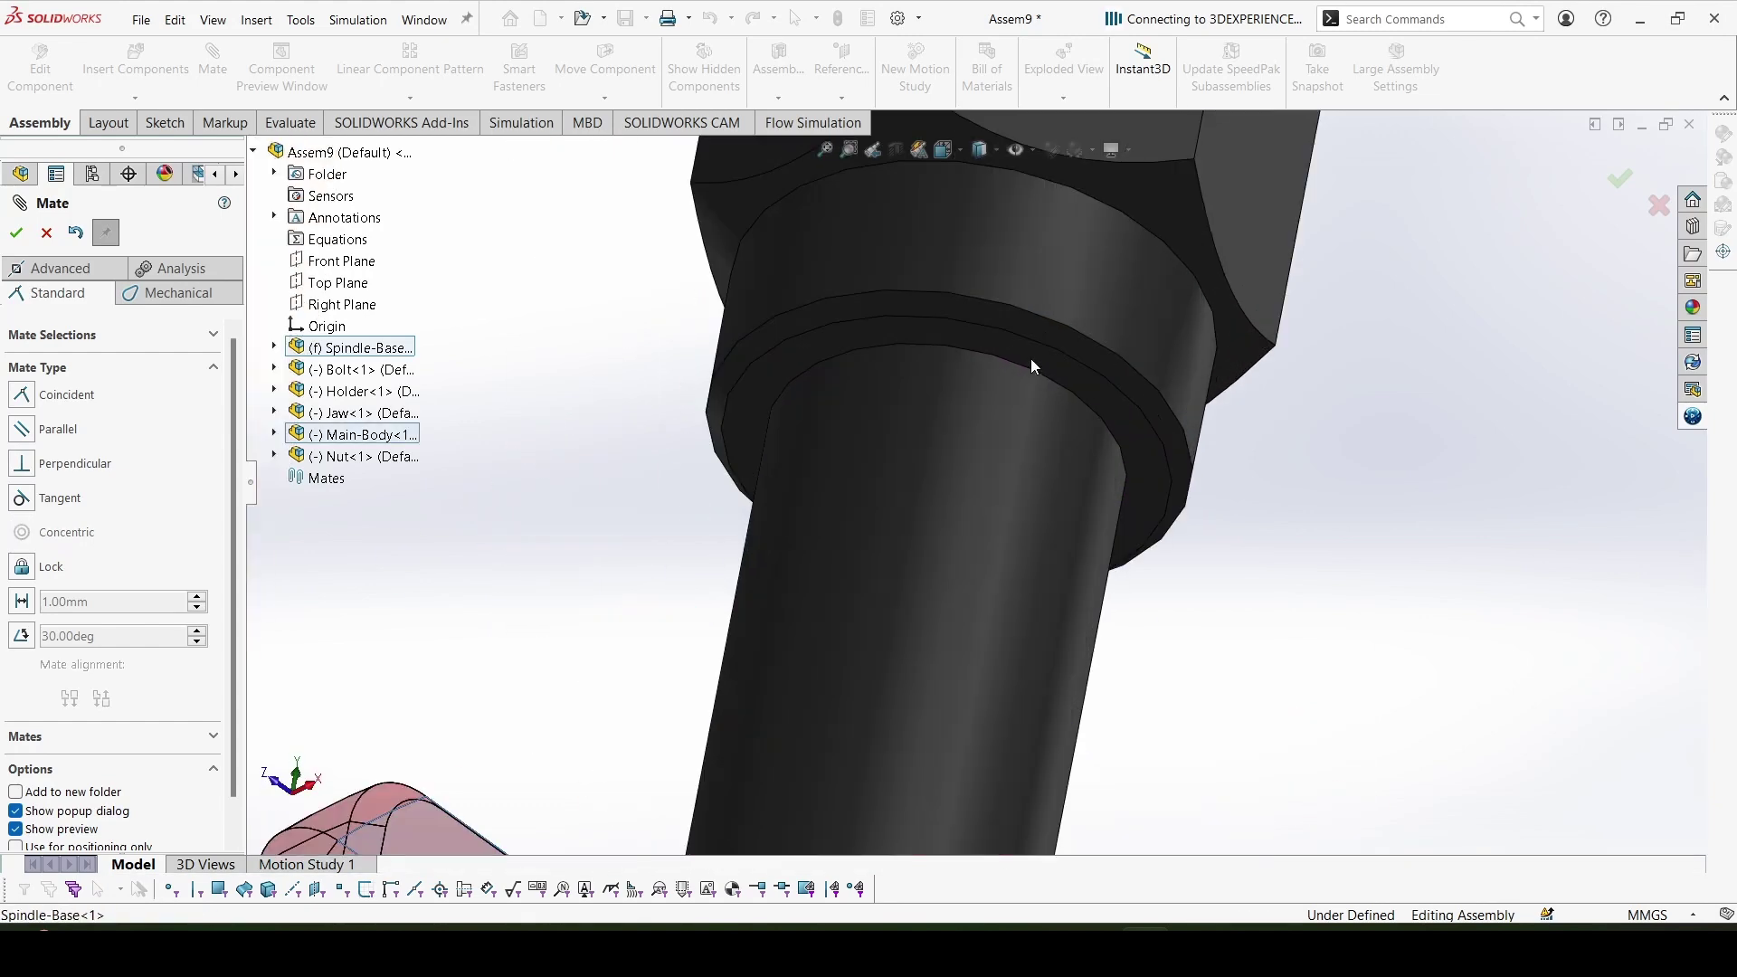
left_click(1029, 358)
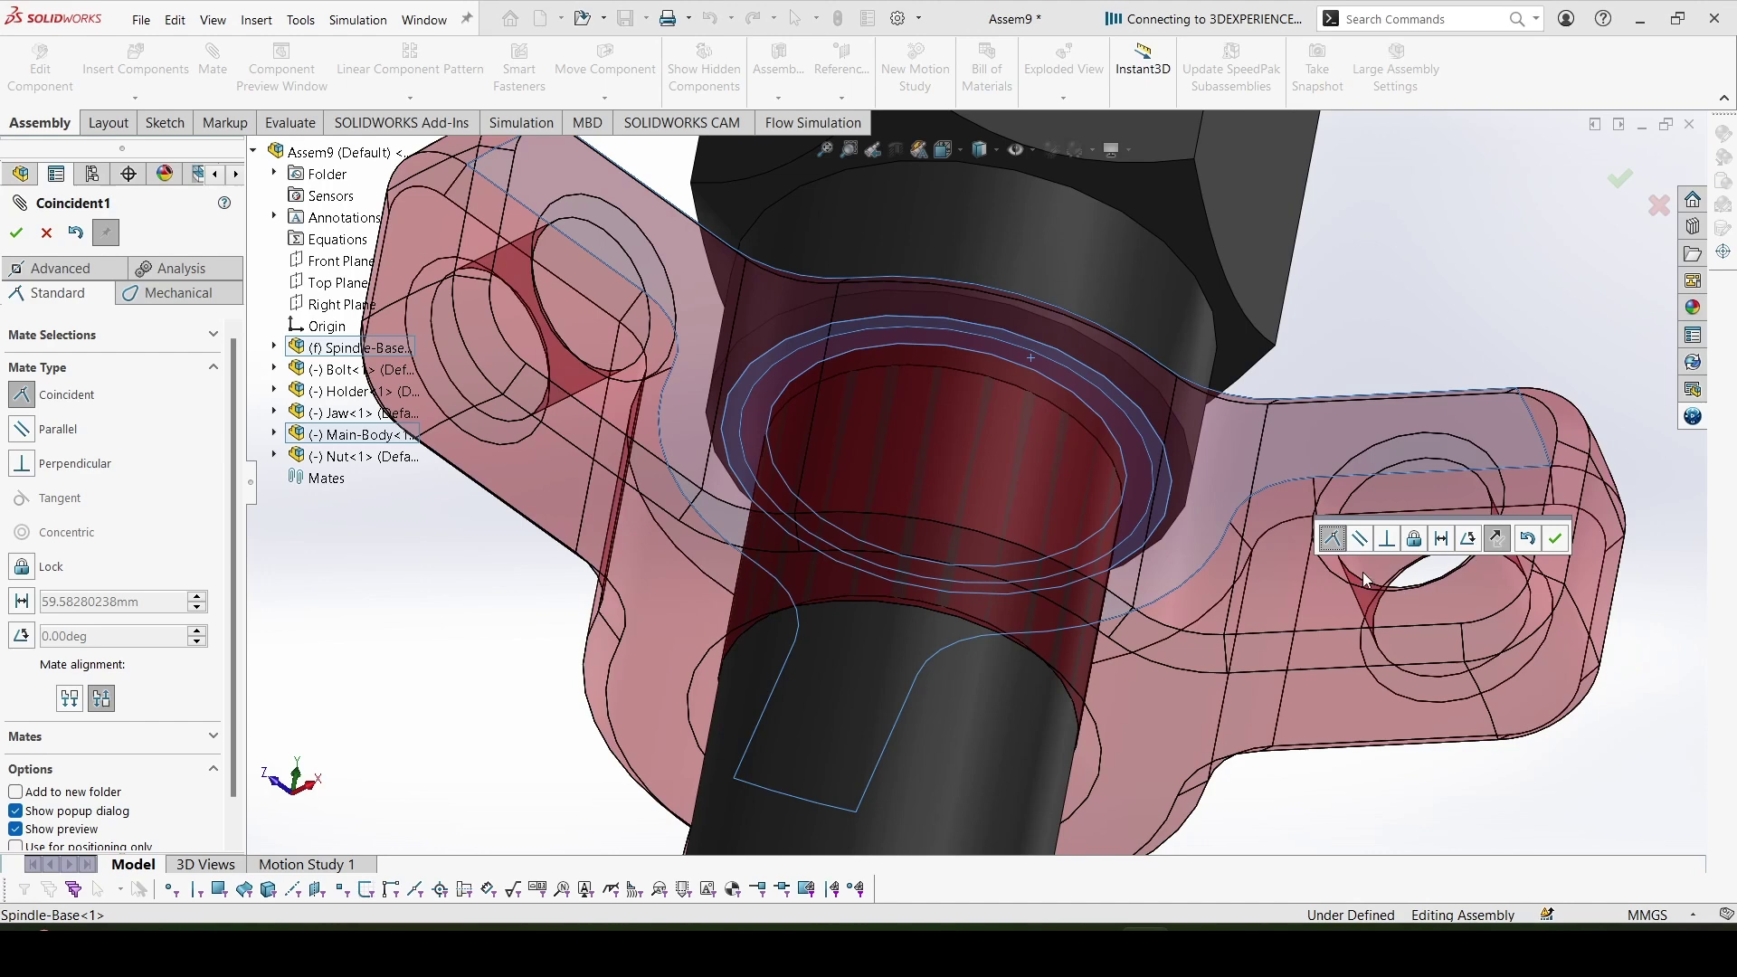
Make it a 2.5 in (63.50 mm) distance mate and accept it
left_click(1441, 538)
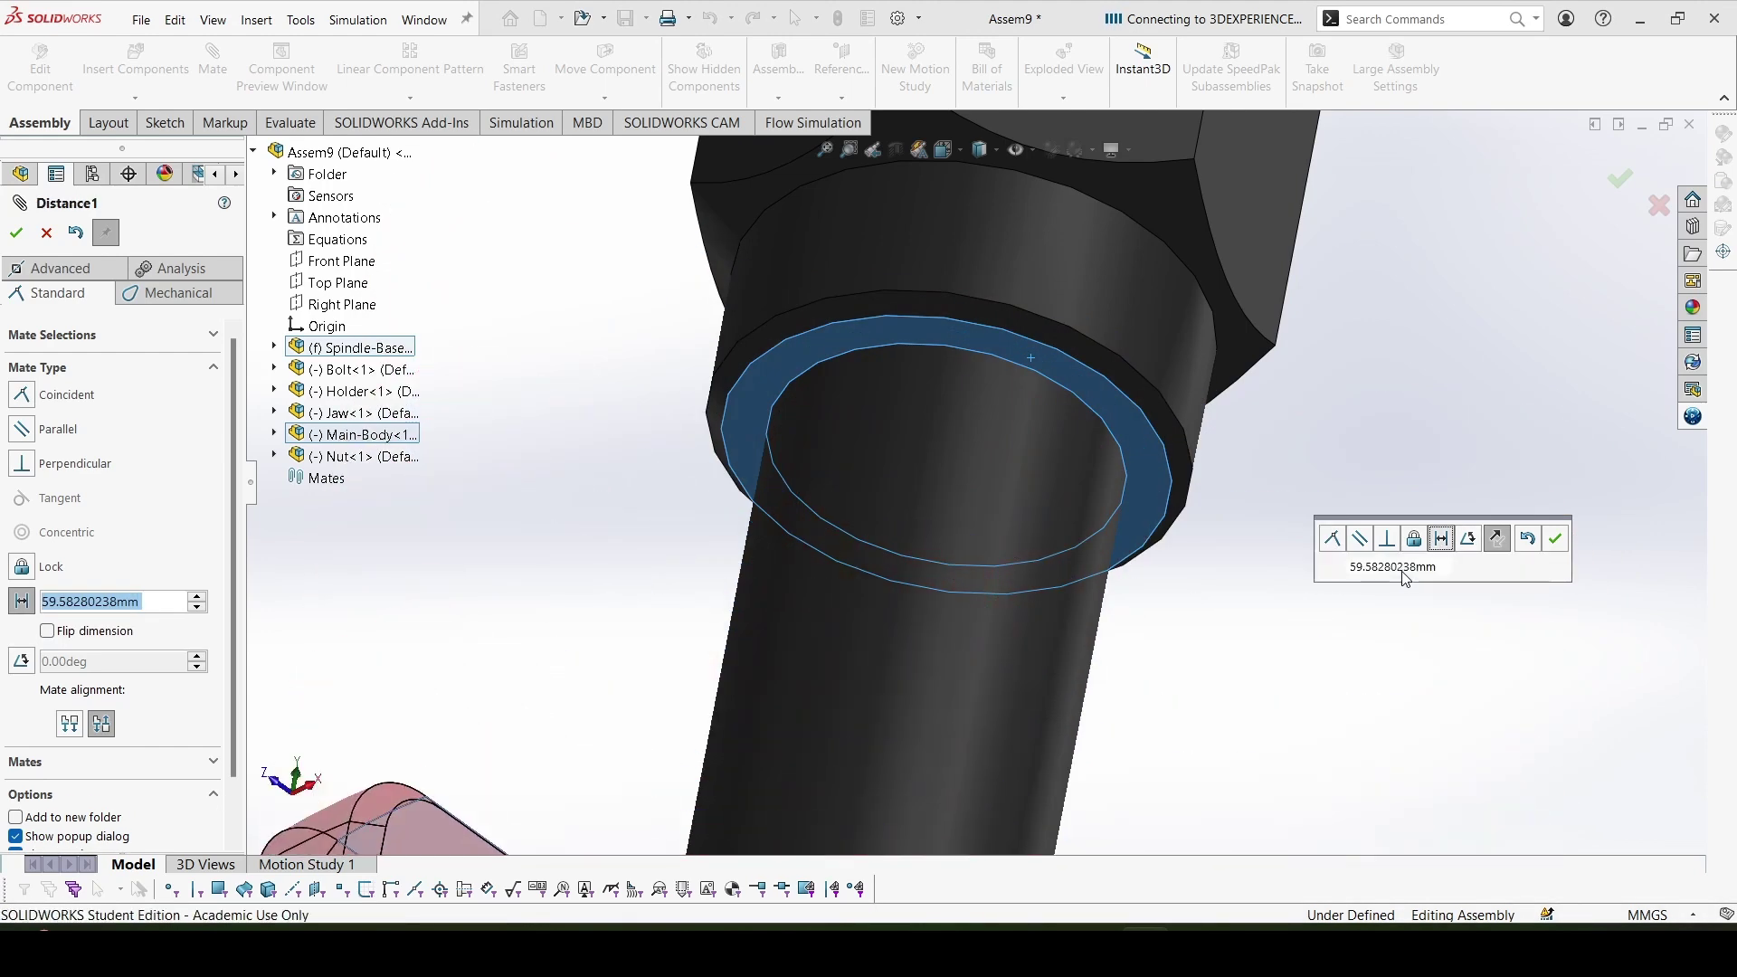
left_click(1404, 577)
type("2.5")
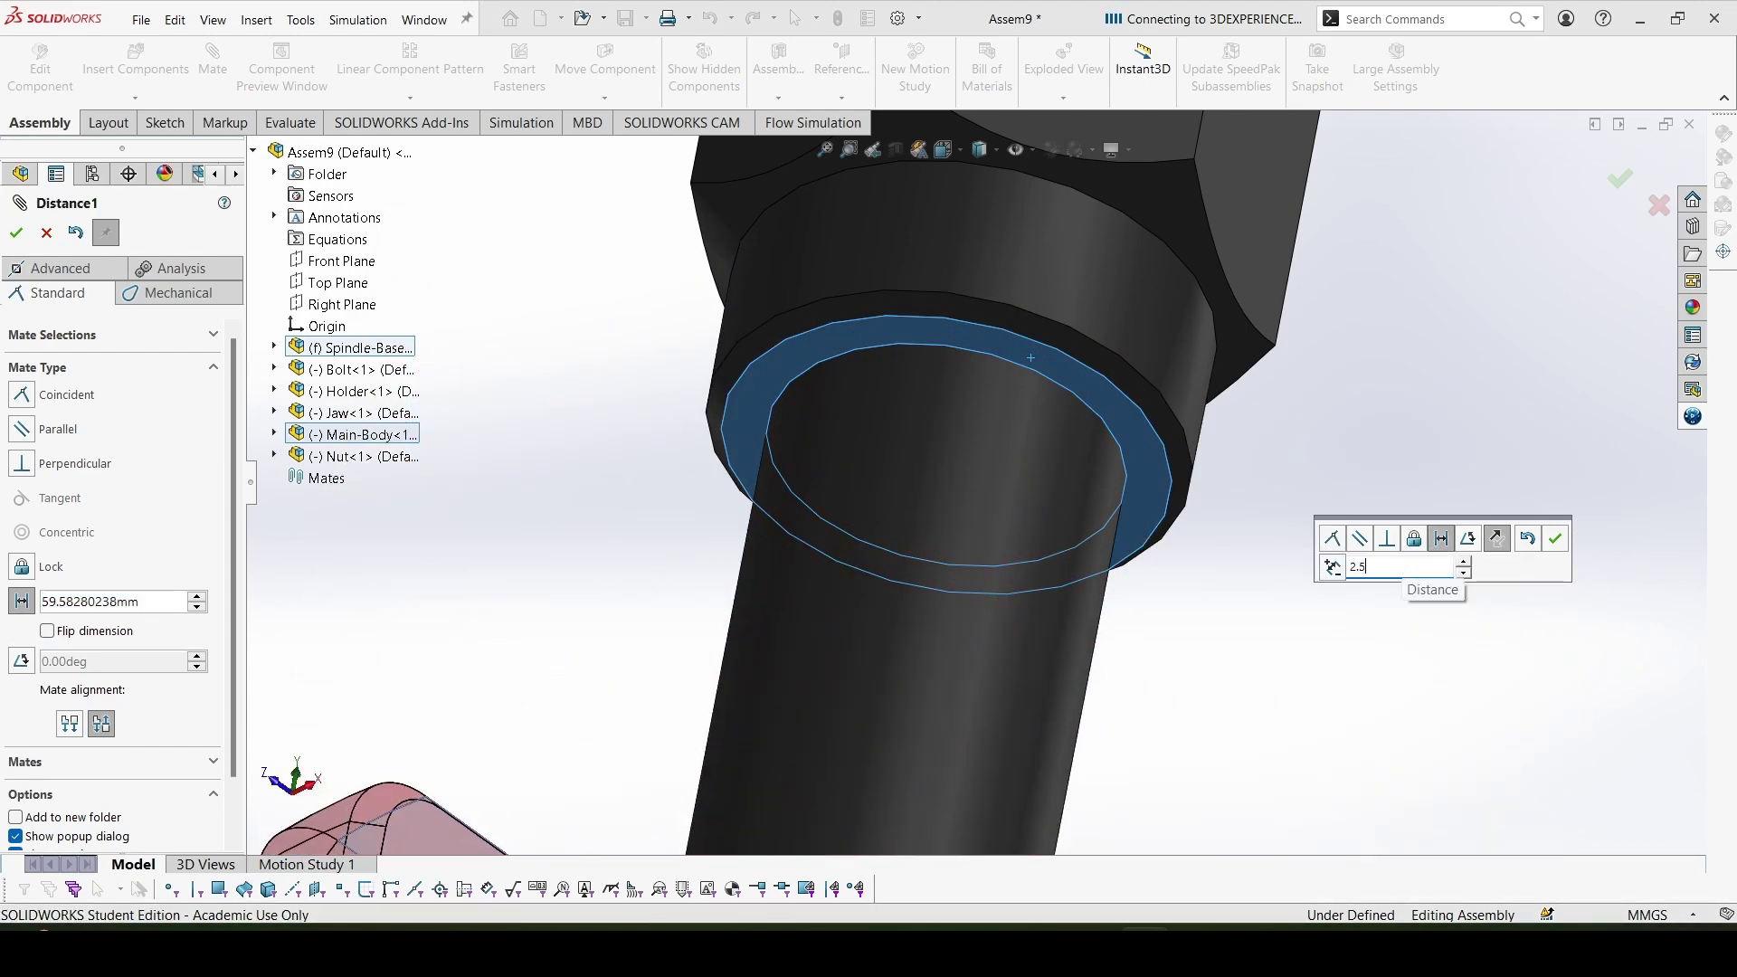
type("in")
key("Return")
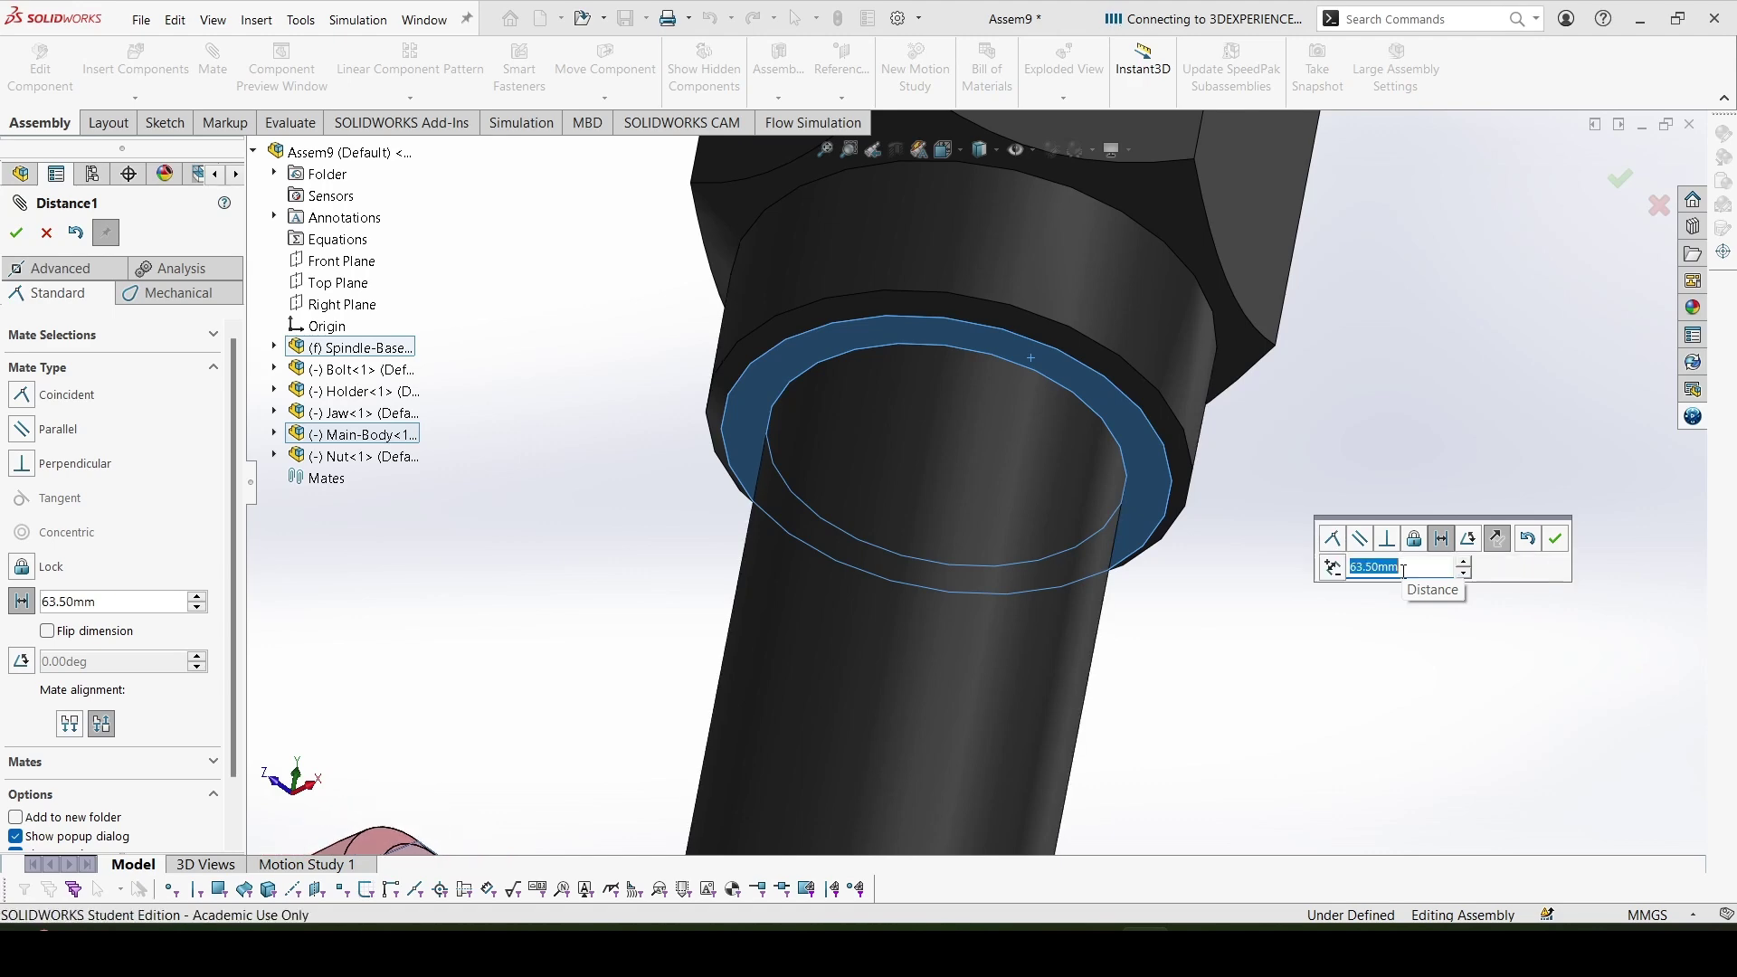
key("Return")
scroll(981, 498, "up", 5)
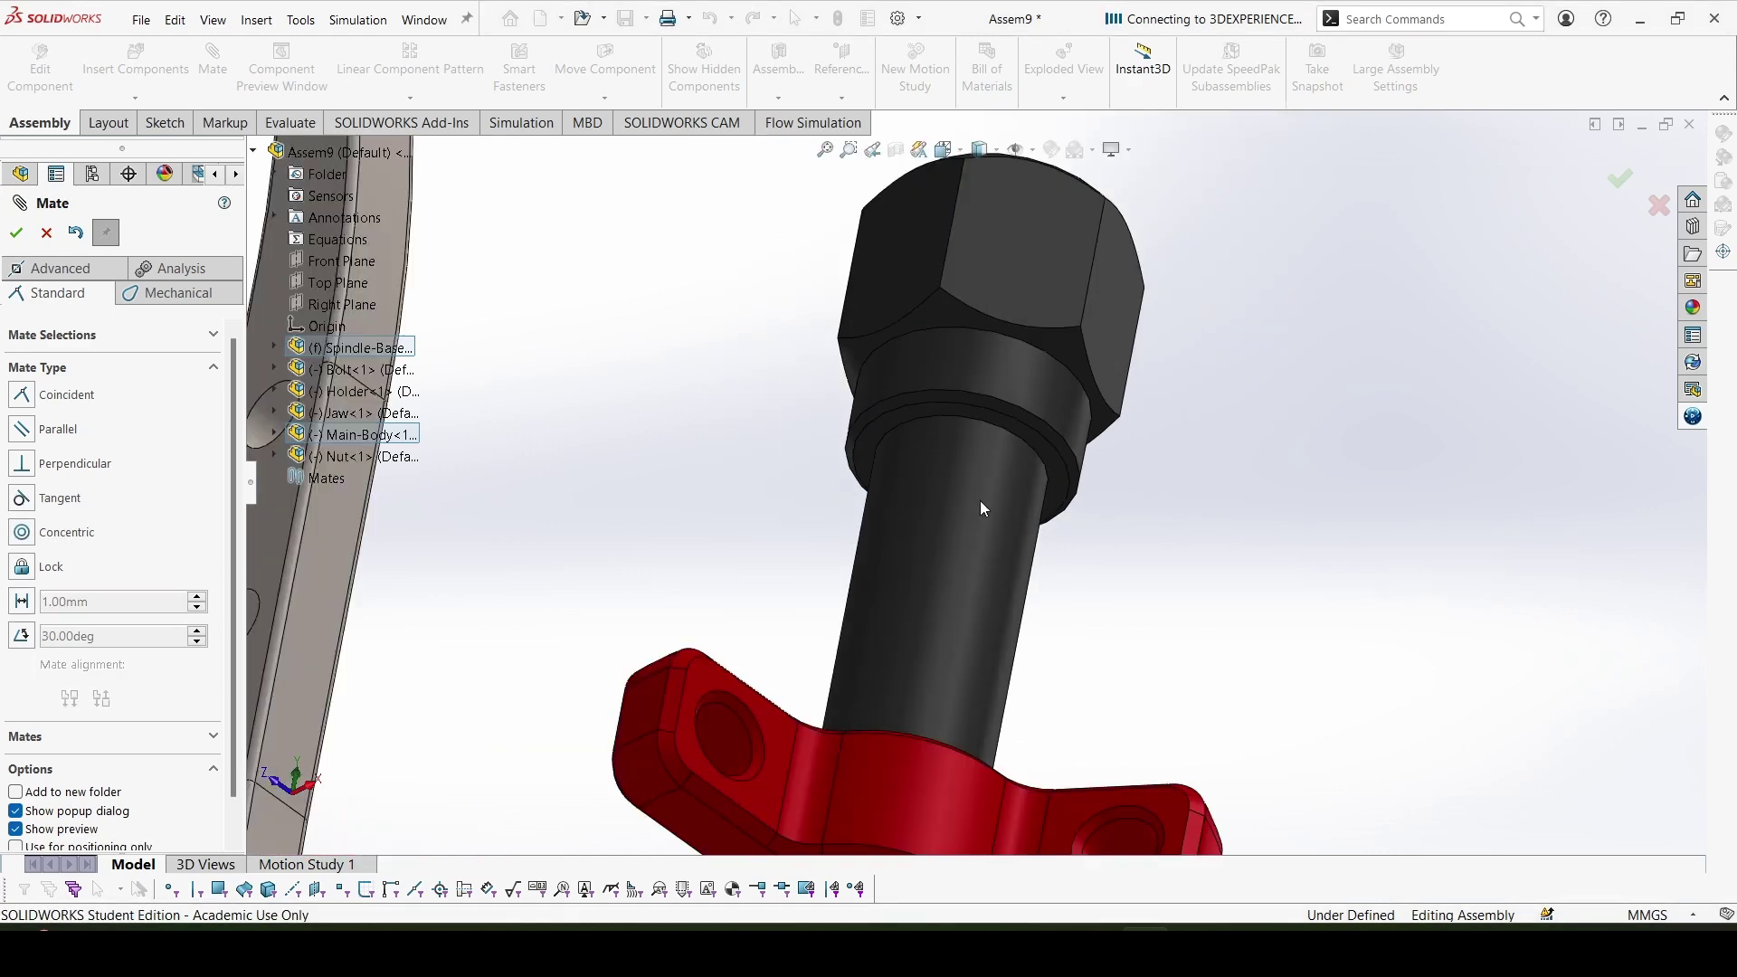
scroll(973, 492, "up", 6)
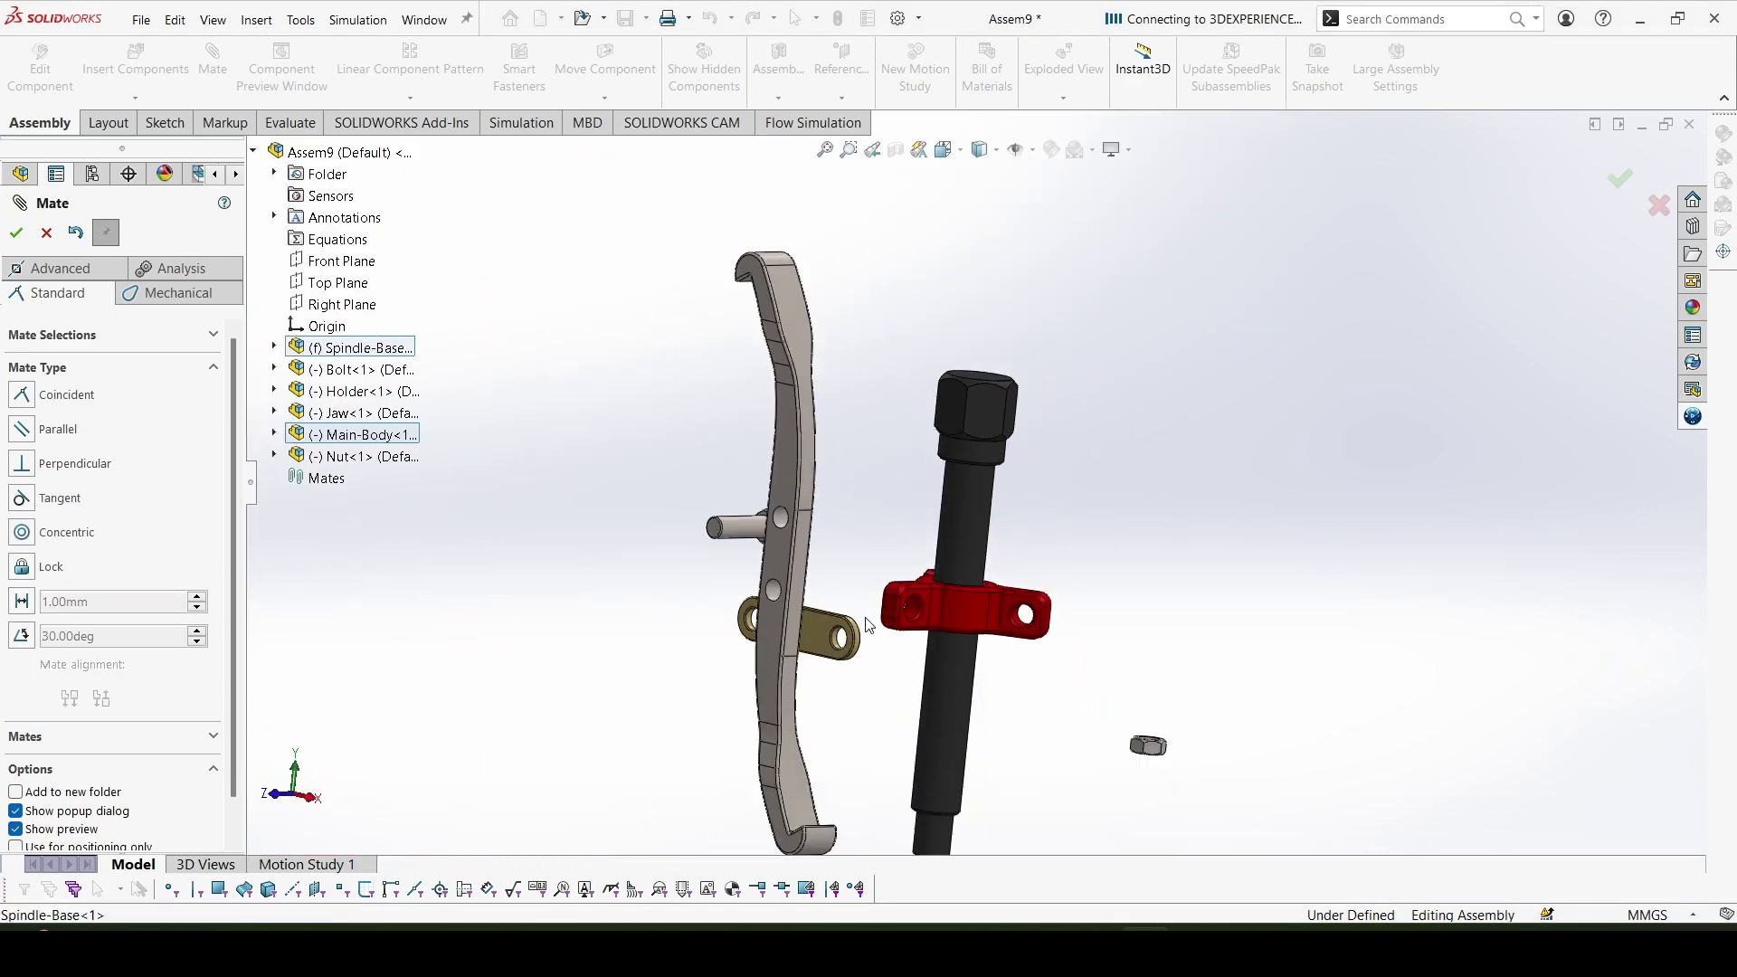
Mate the Holder's hole concentric and its face coincident with the red Main-Body
middle_click_drag(973, 518, 918, 638)
scroll(917, 646, "down", 4)
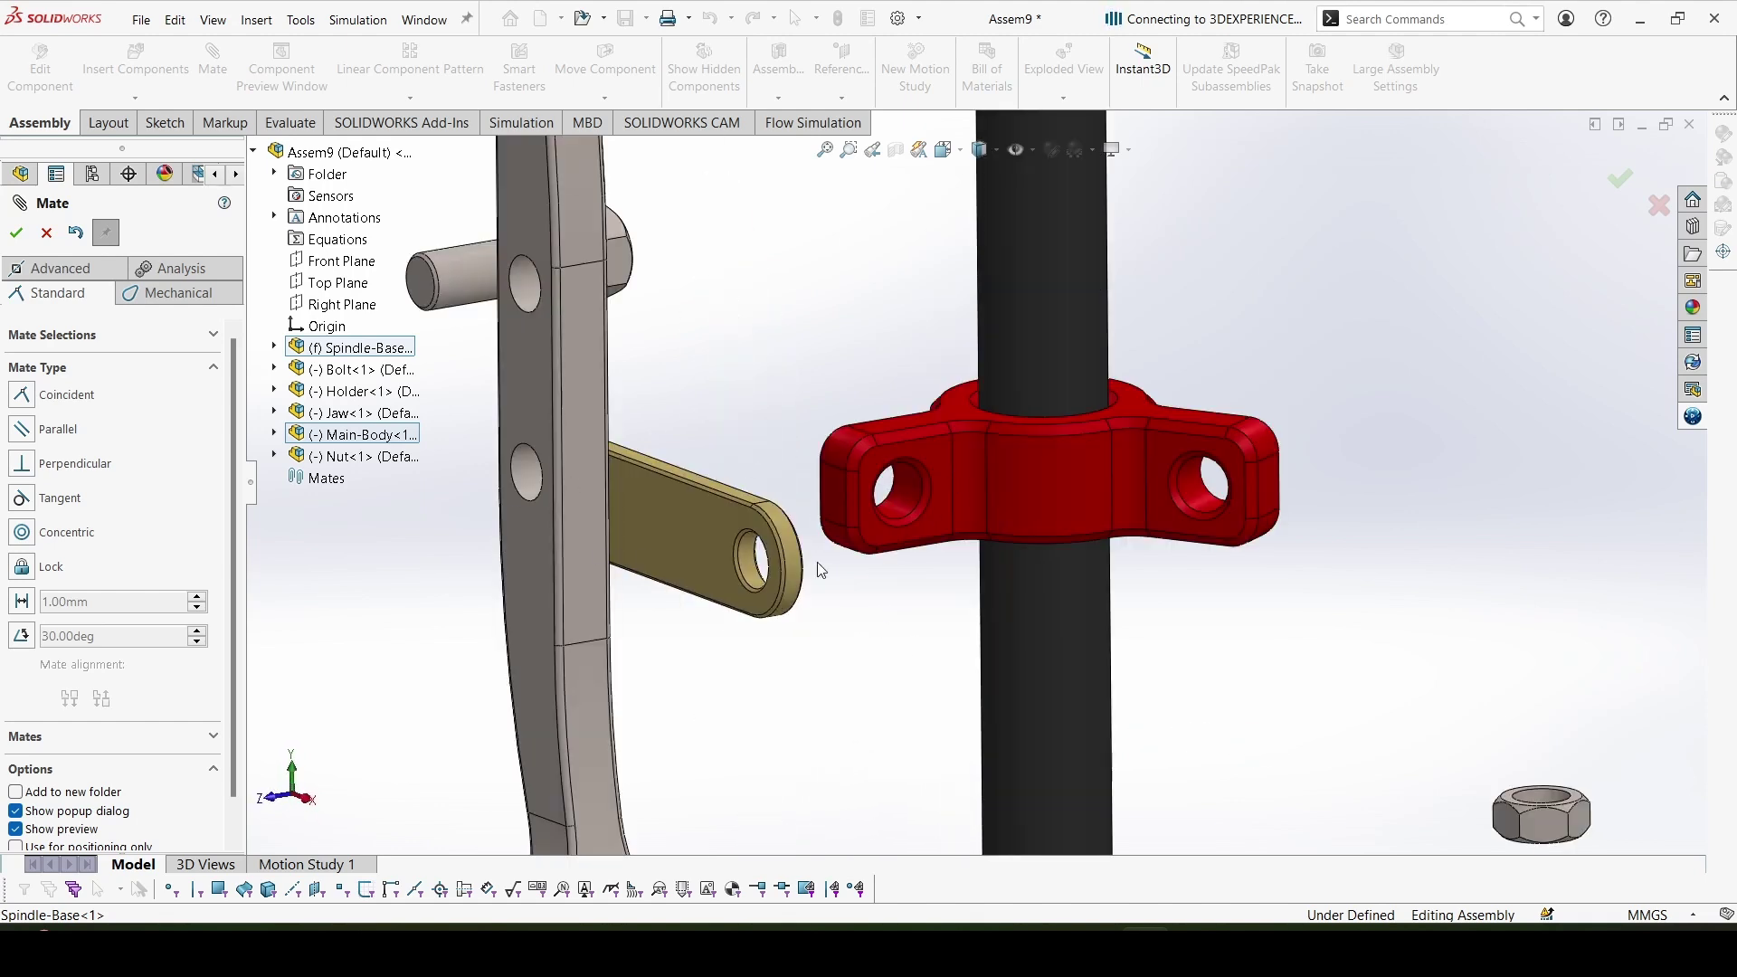
scroll(808, 575, "up", 2)
scroll(808, 561, "down", 2)
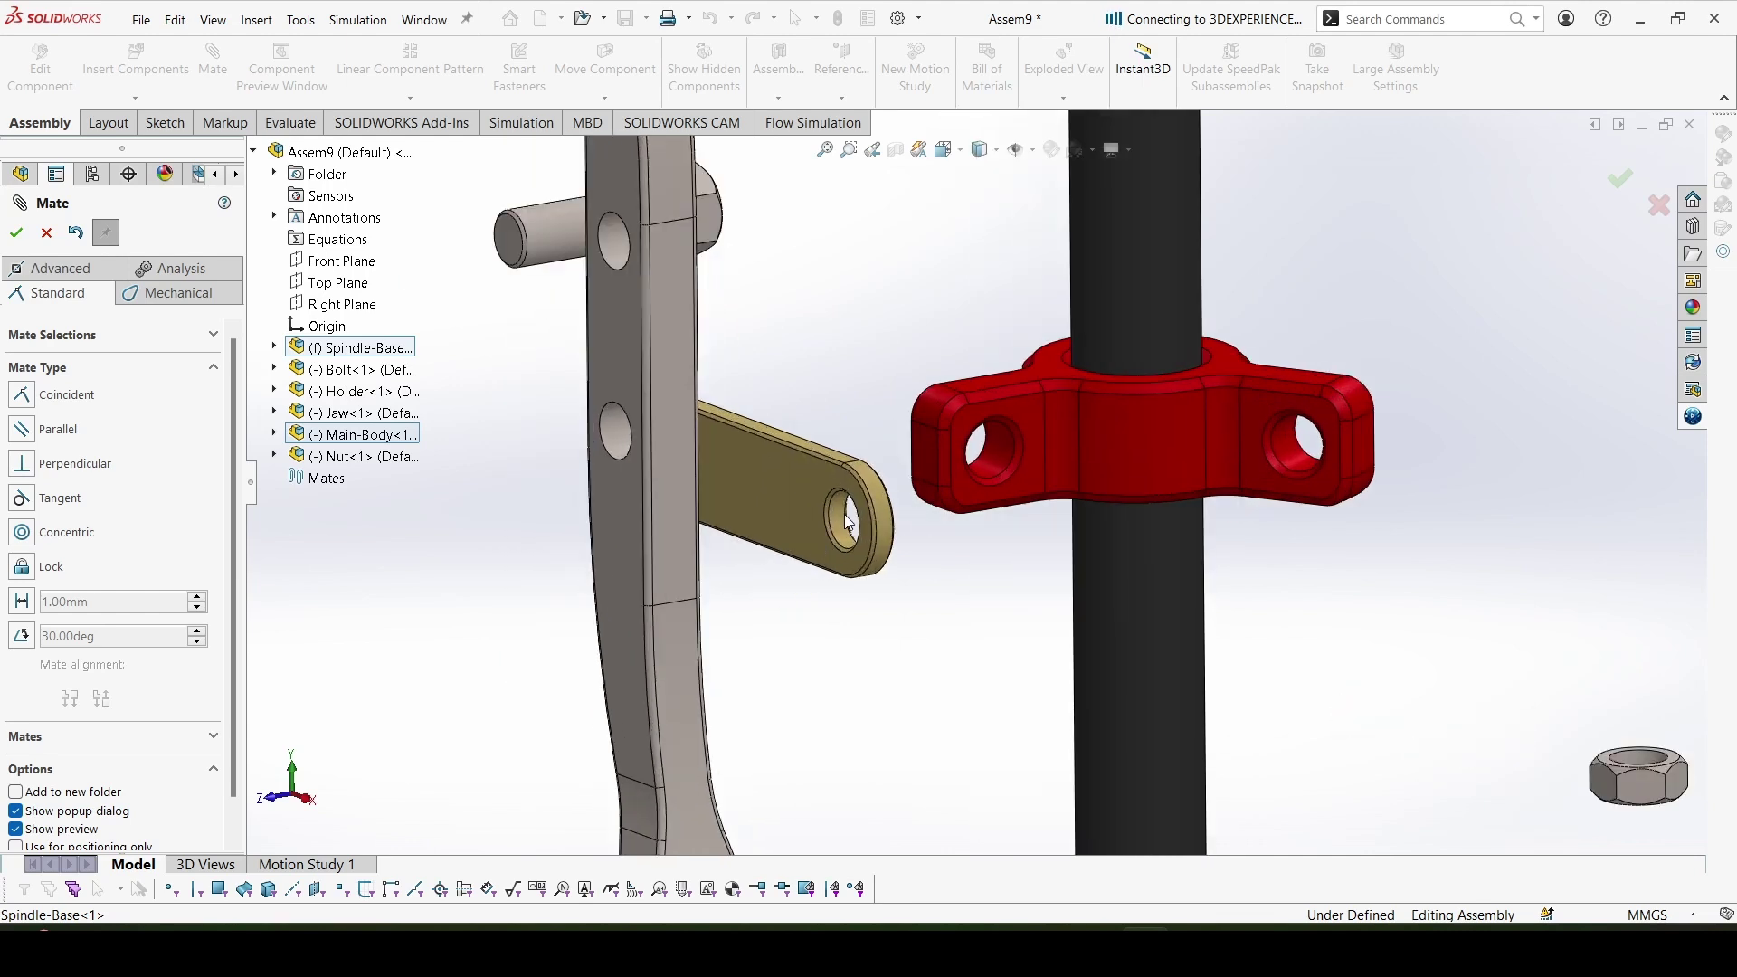
left_click(847, 522)
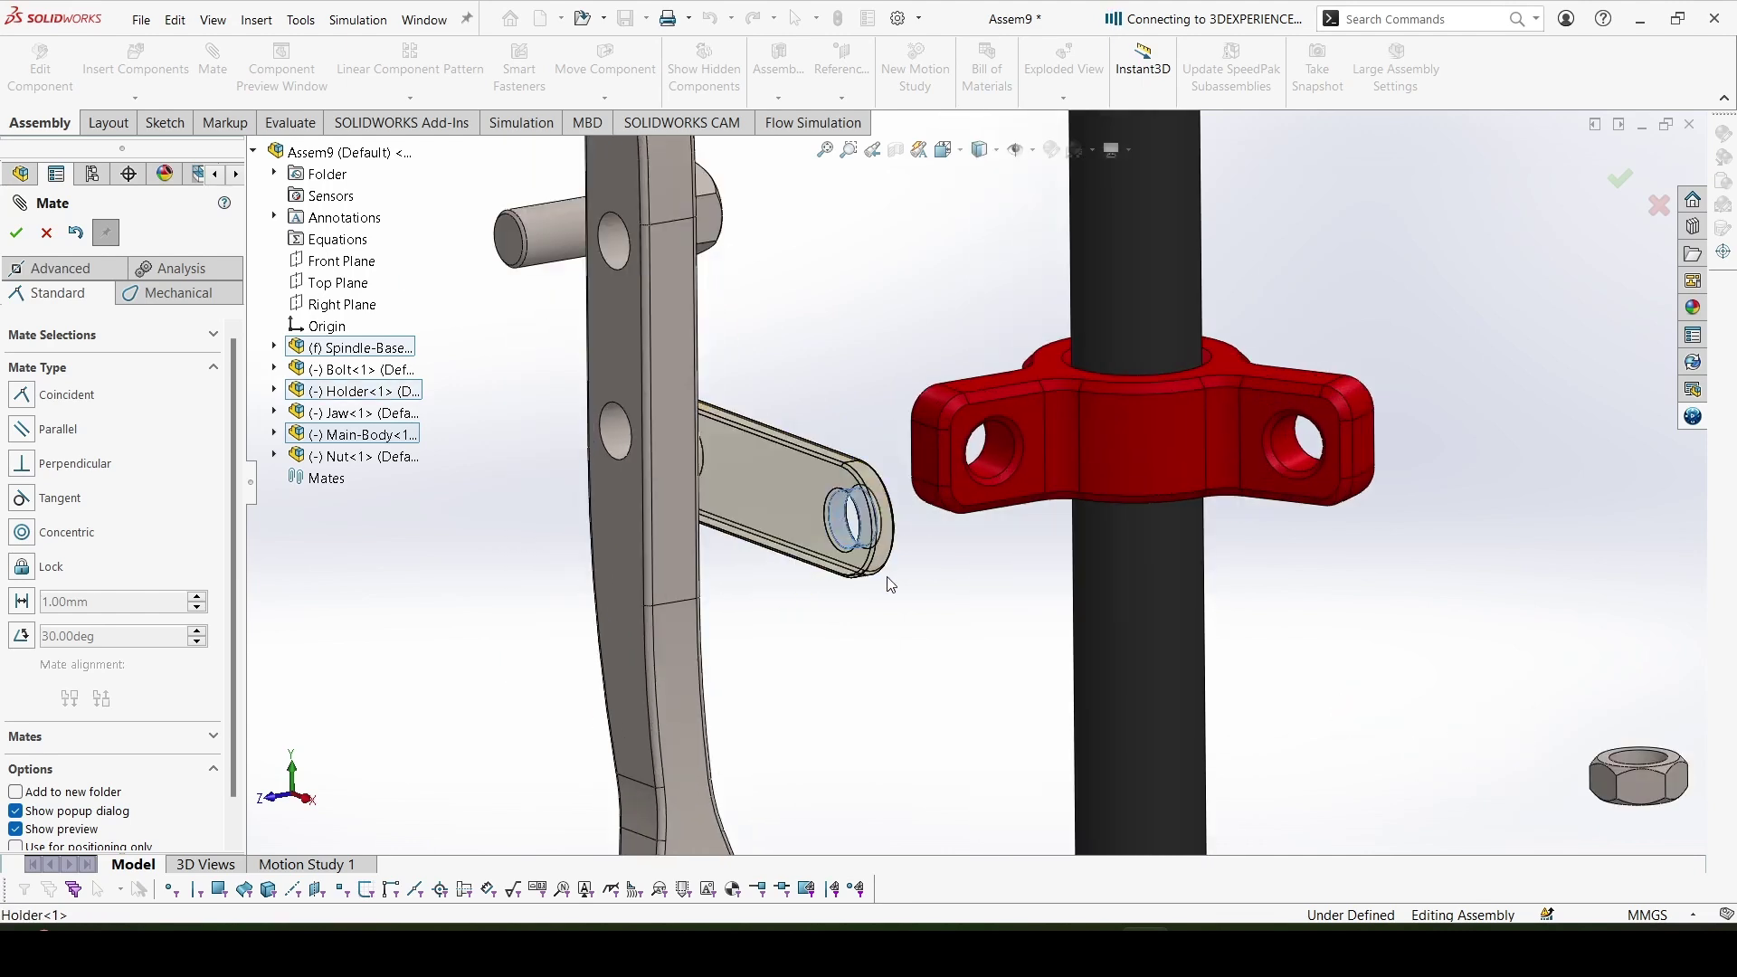
left_click(1000, 445)
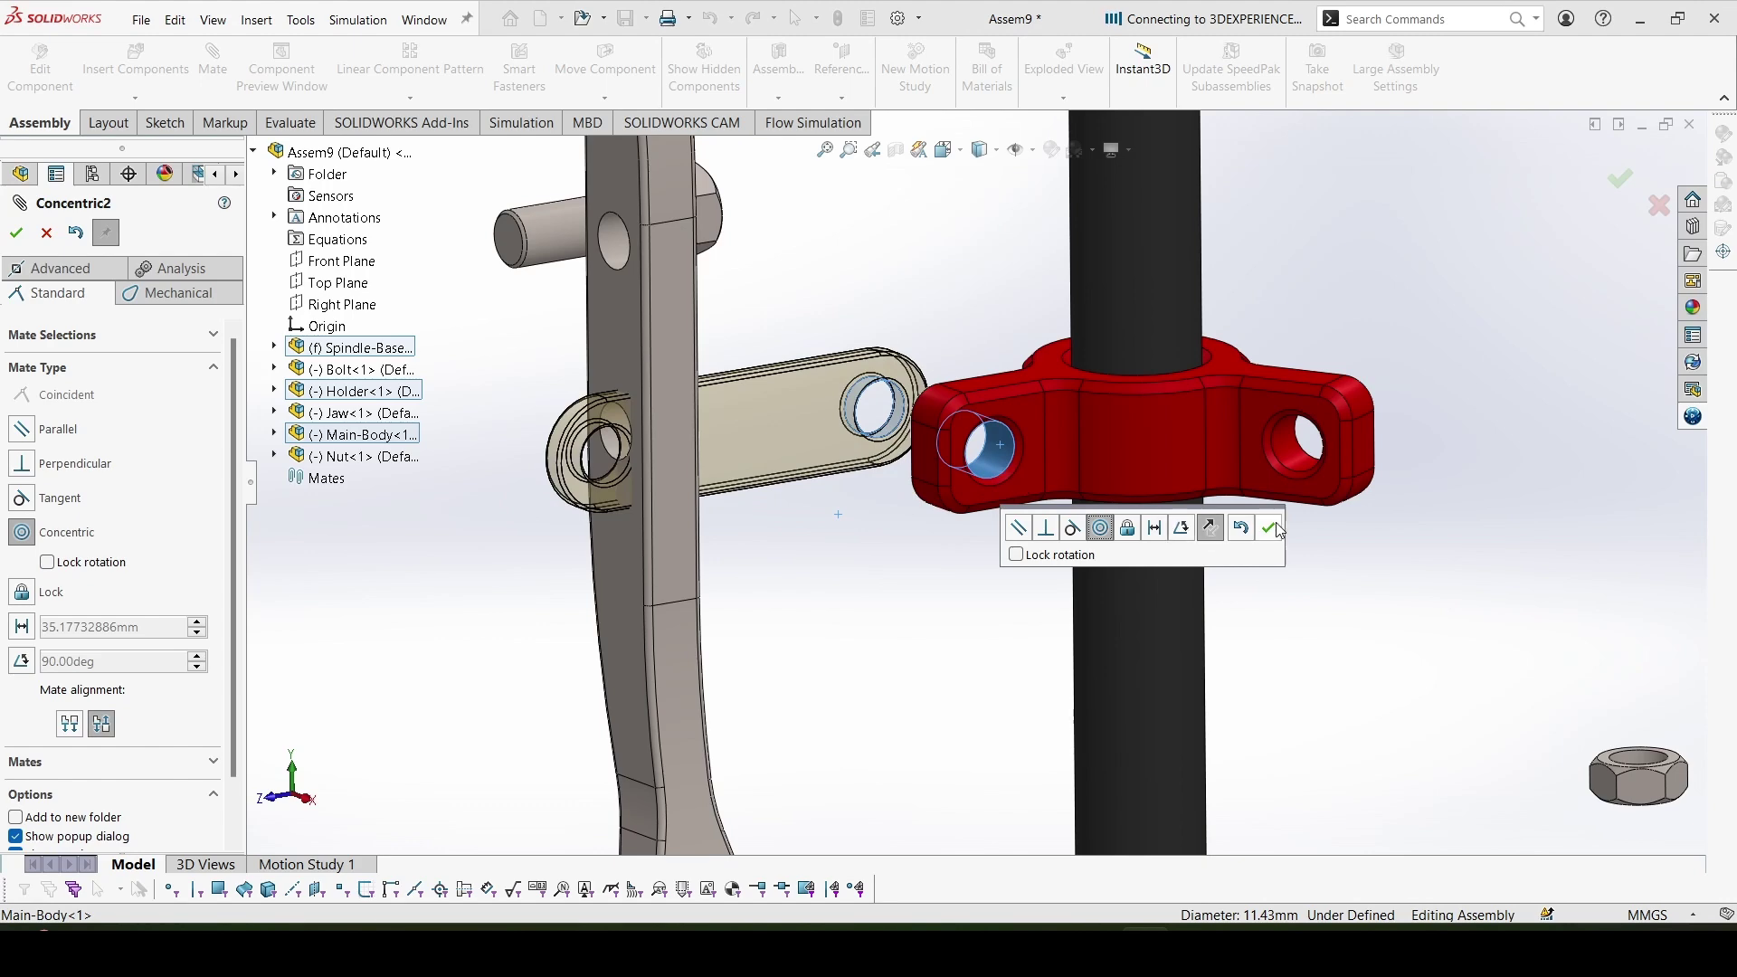
left_click(1268, 527)
middle_click_drag(823, 425, 855, 339)
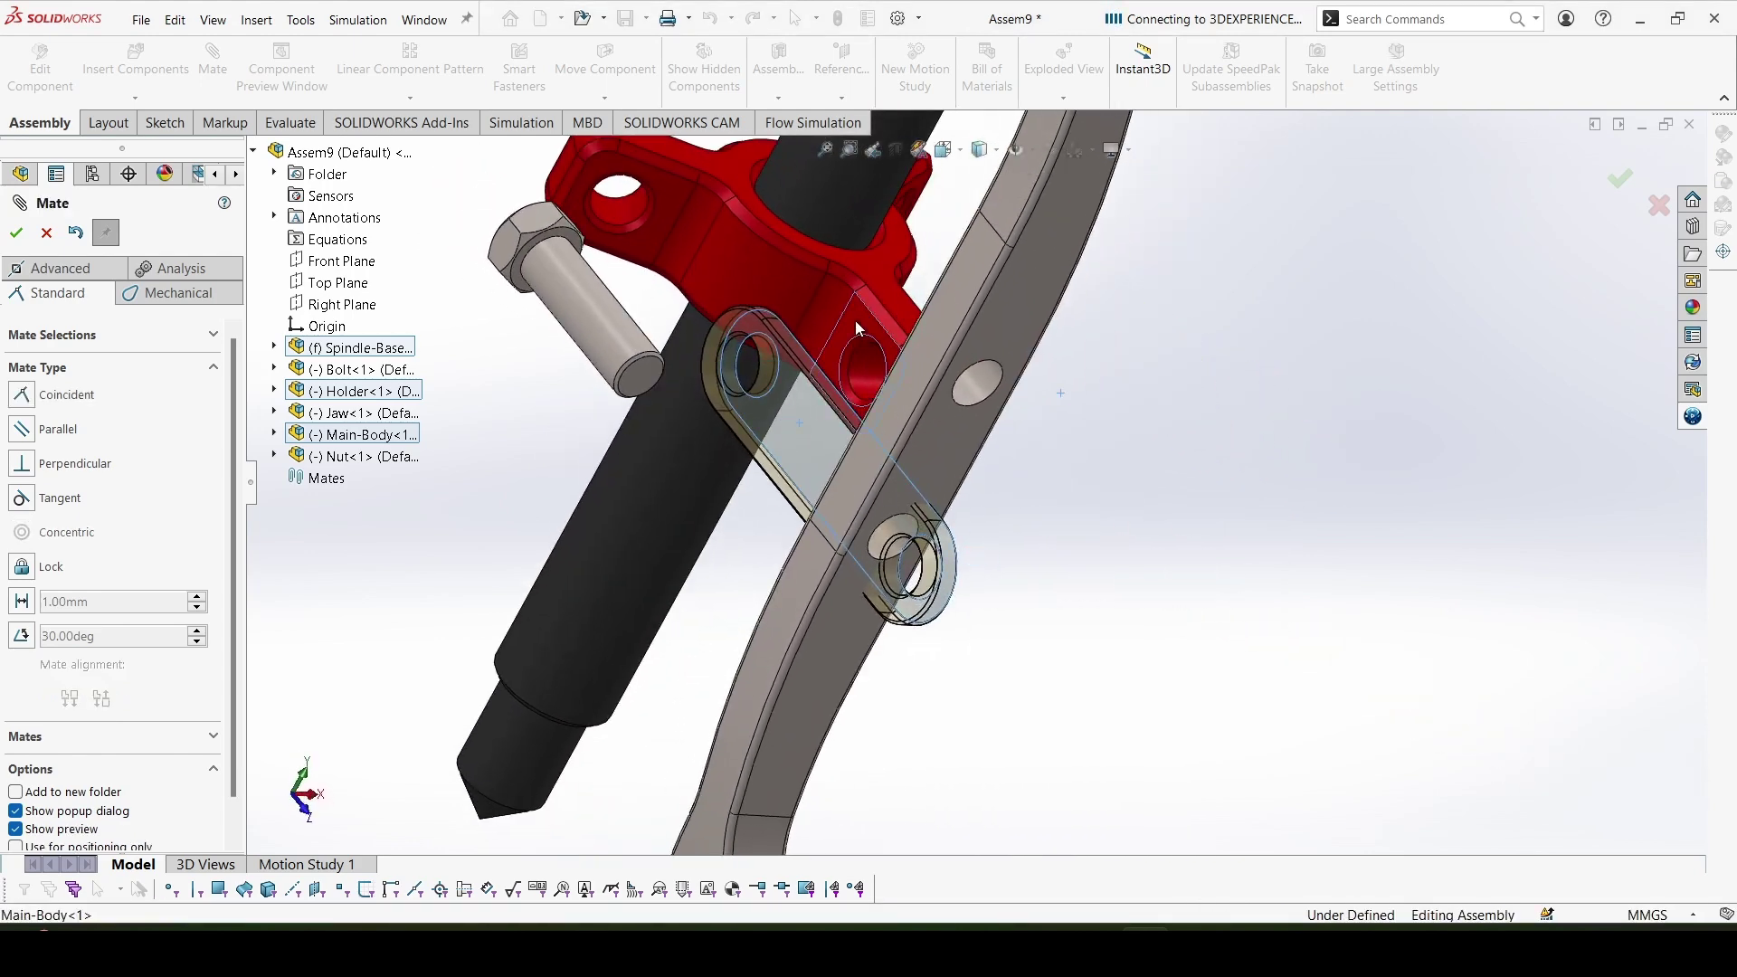
left_click(855, 320)
middle_click_drag(1025, 662, 1131, 615)
left_click(1294, 543)
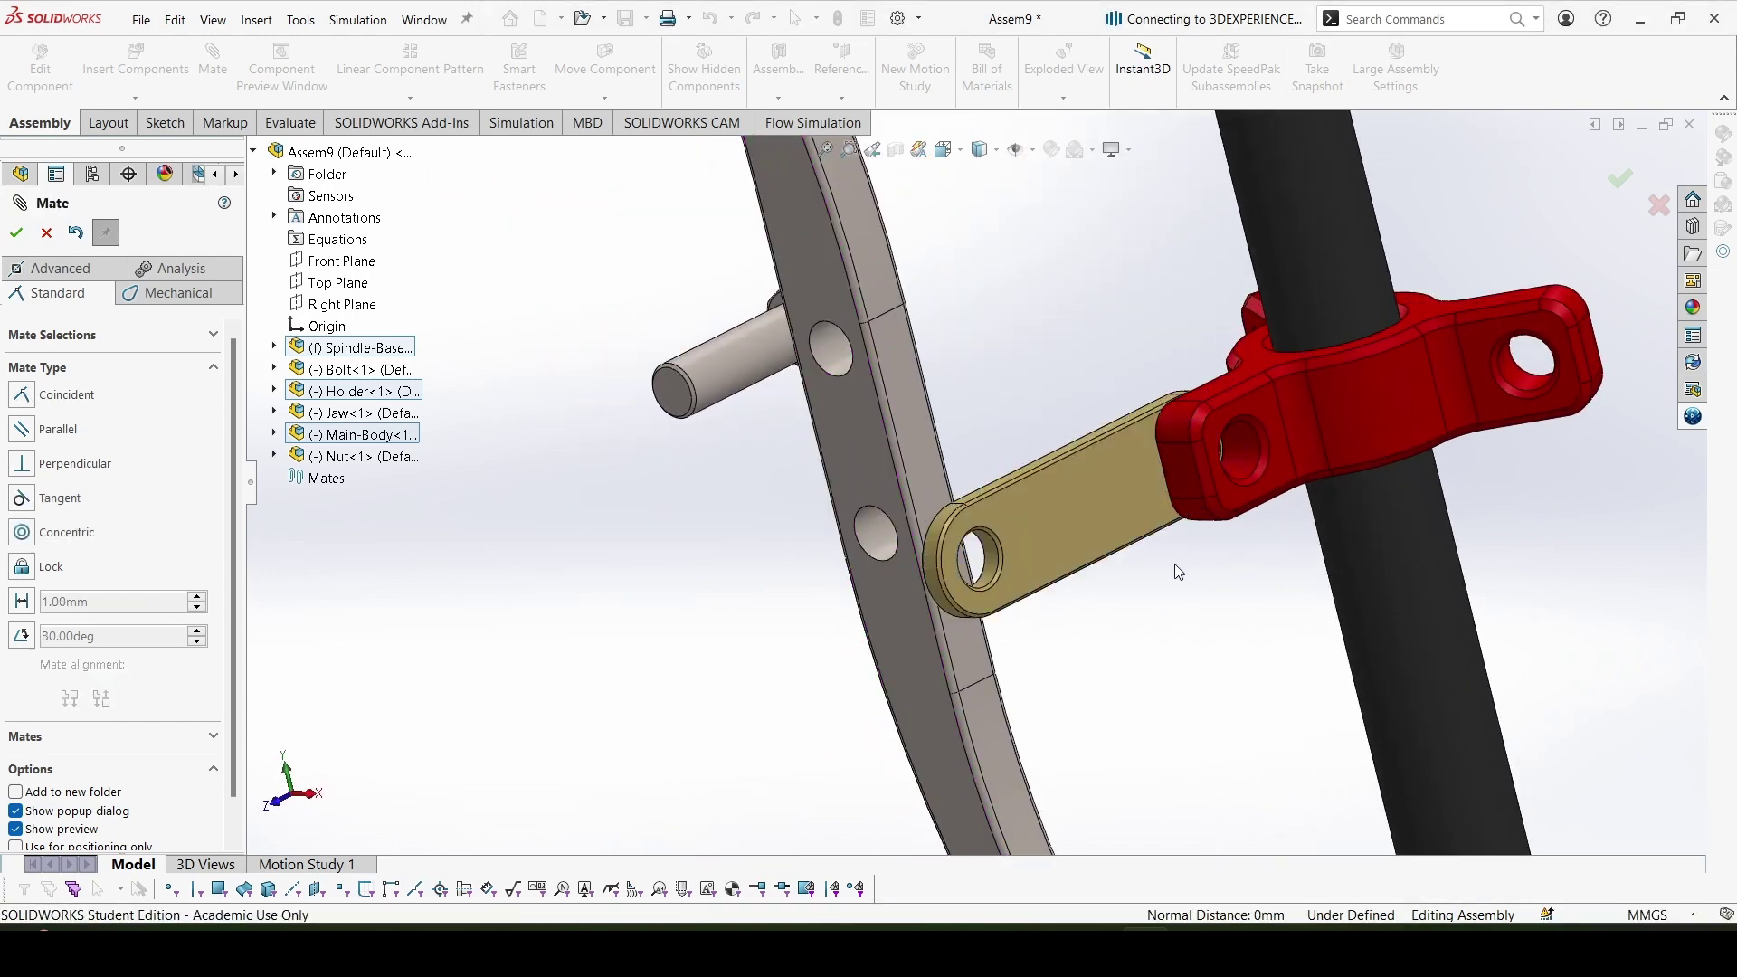
Mate the Holder's outer hole concentric (flipped) and its face coincident with the Jaw
left_click(992, 553)
left_click(872, 528)
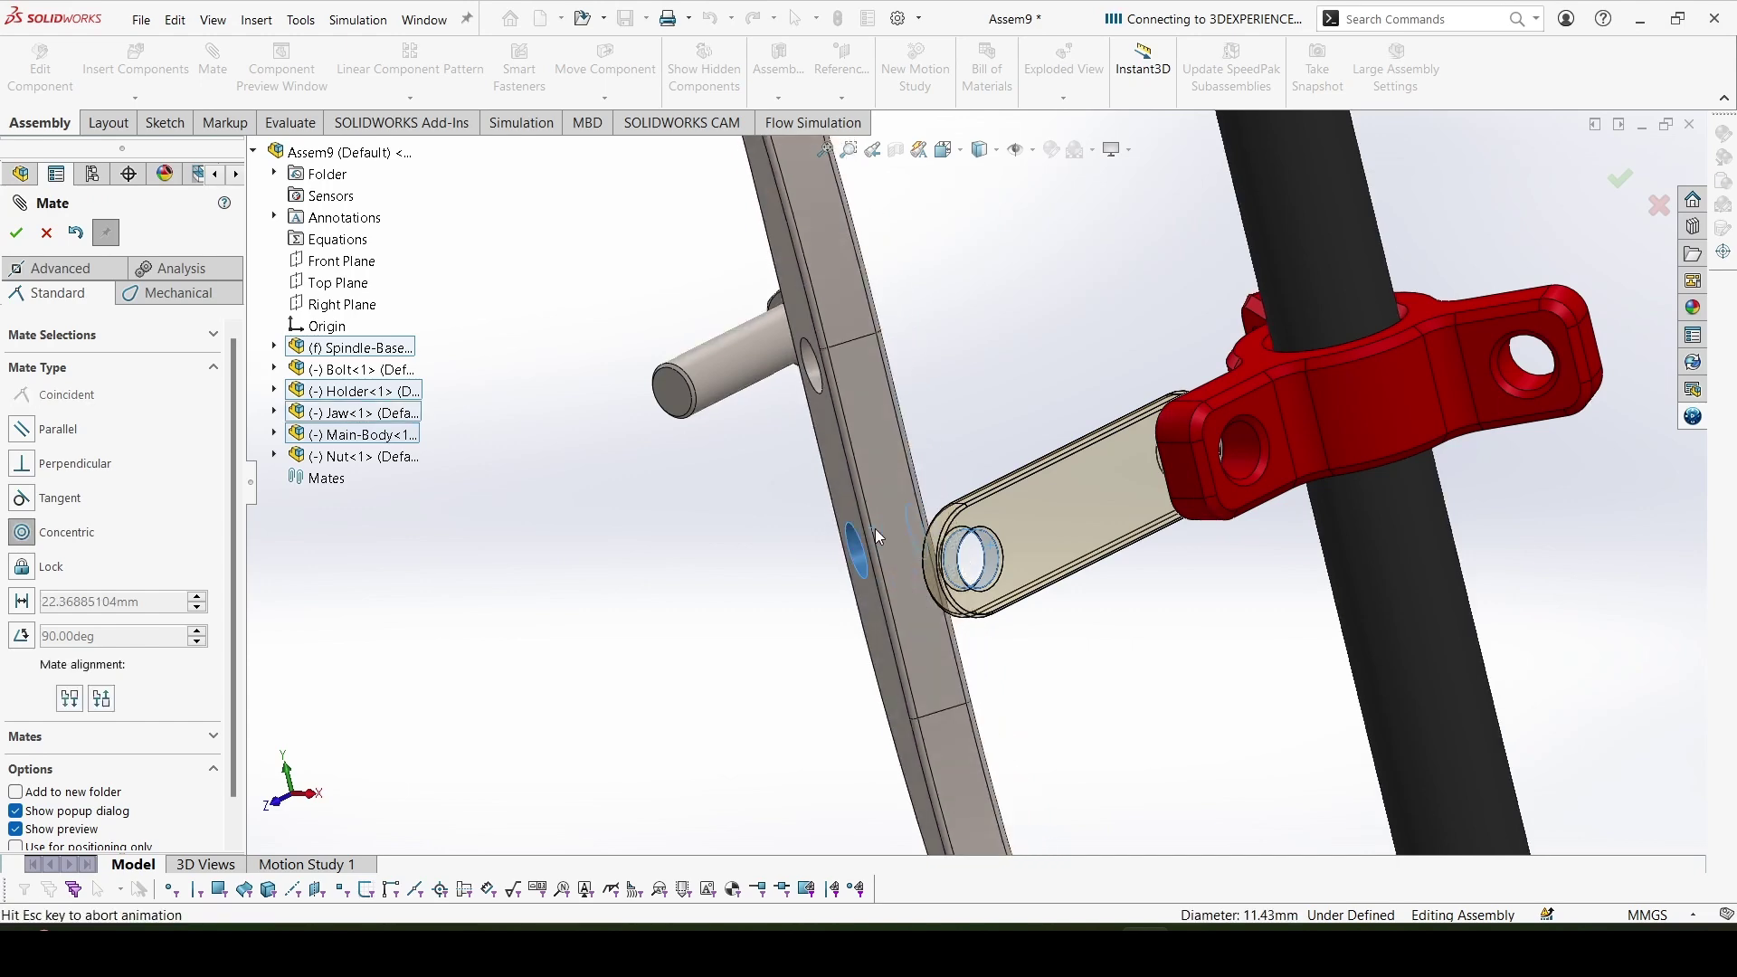
scroll(989, 466, "up", 2)
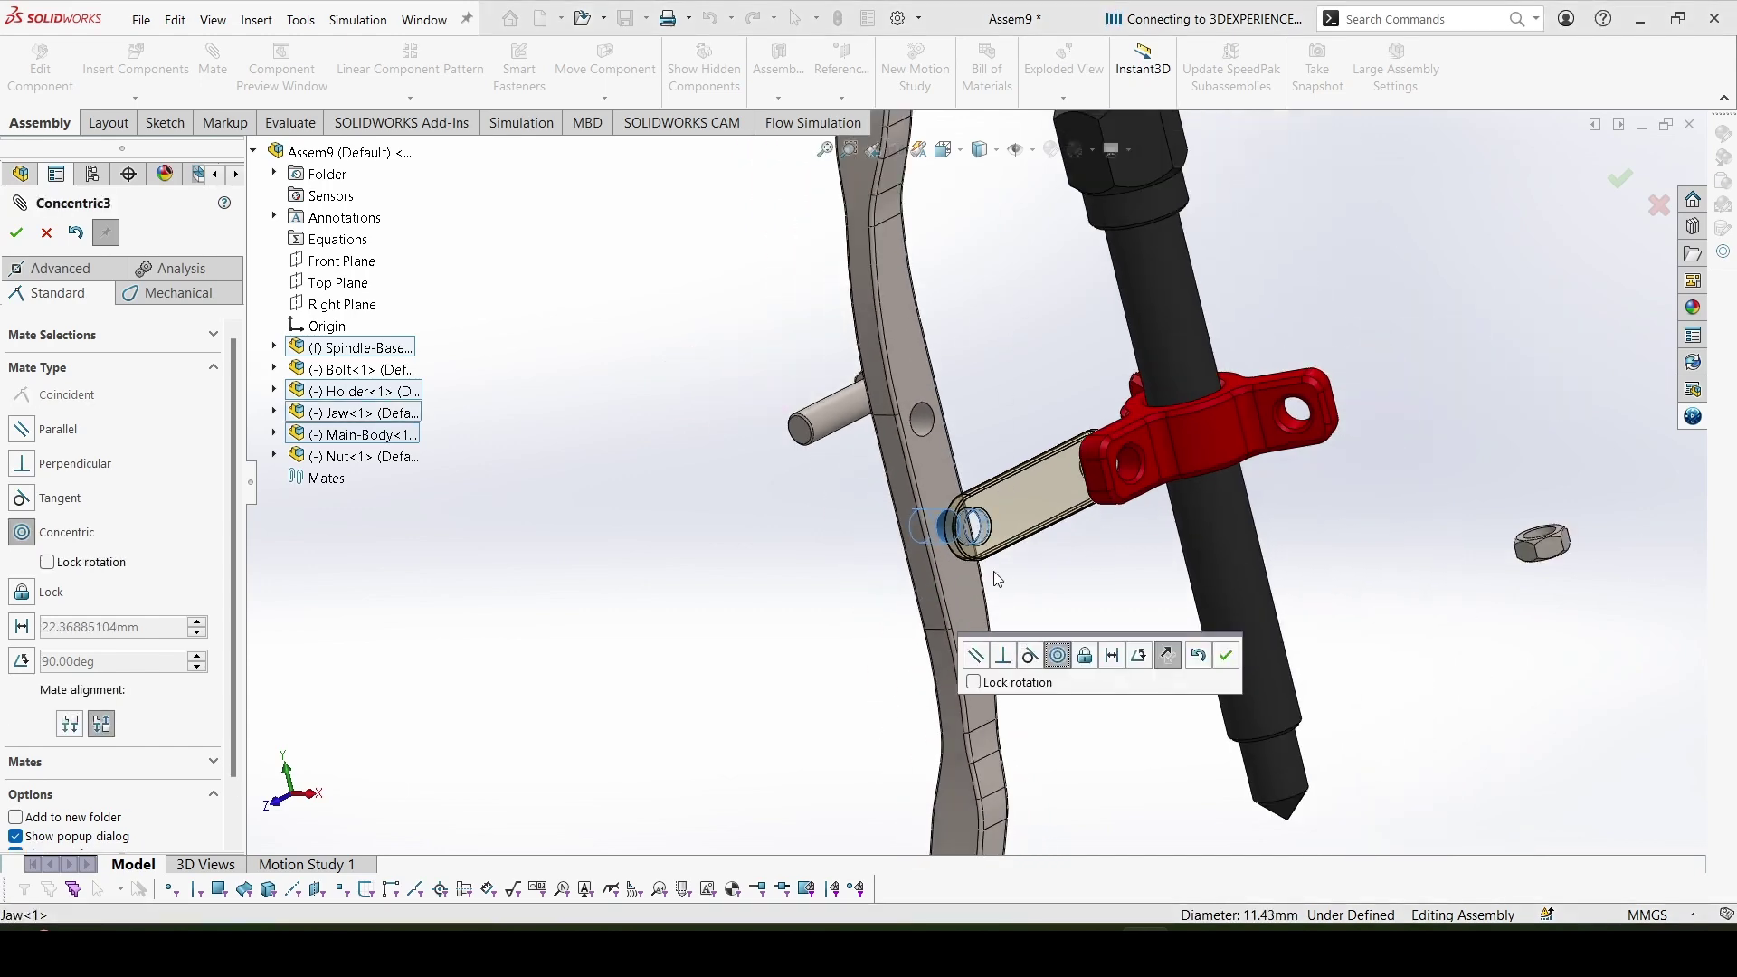
scroll(995, 511, "up", 2)
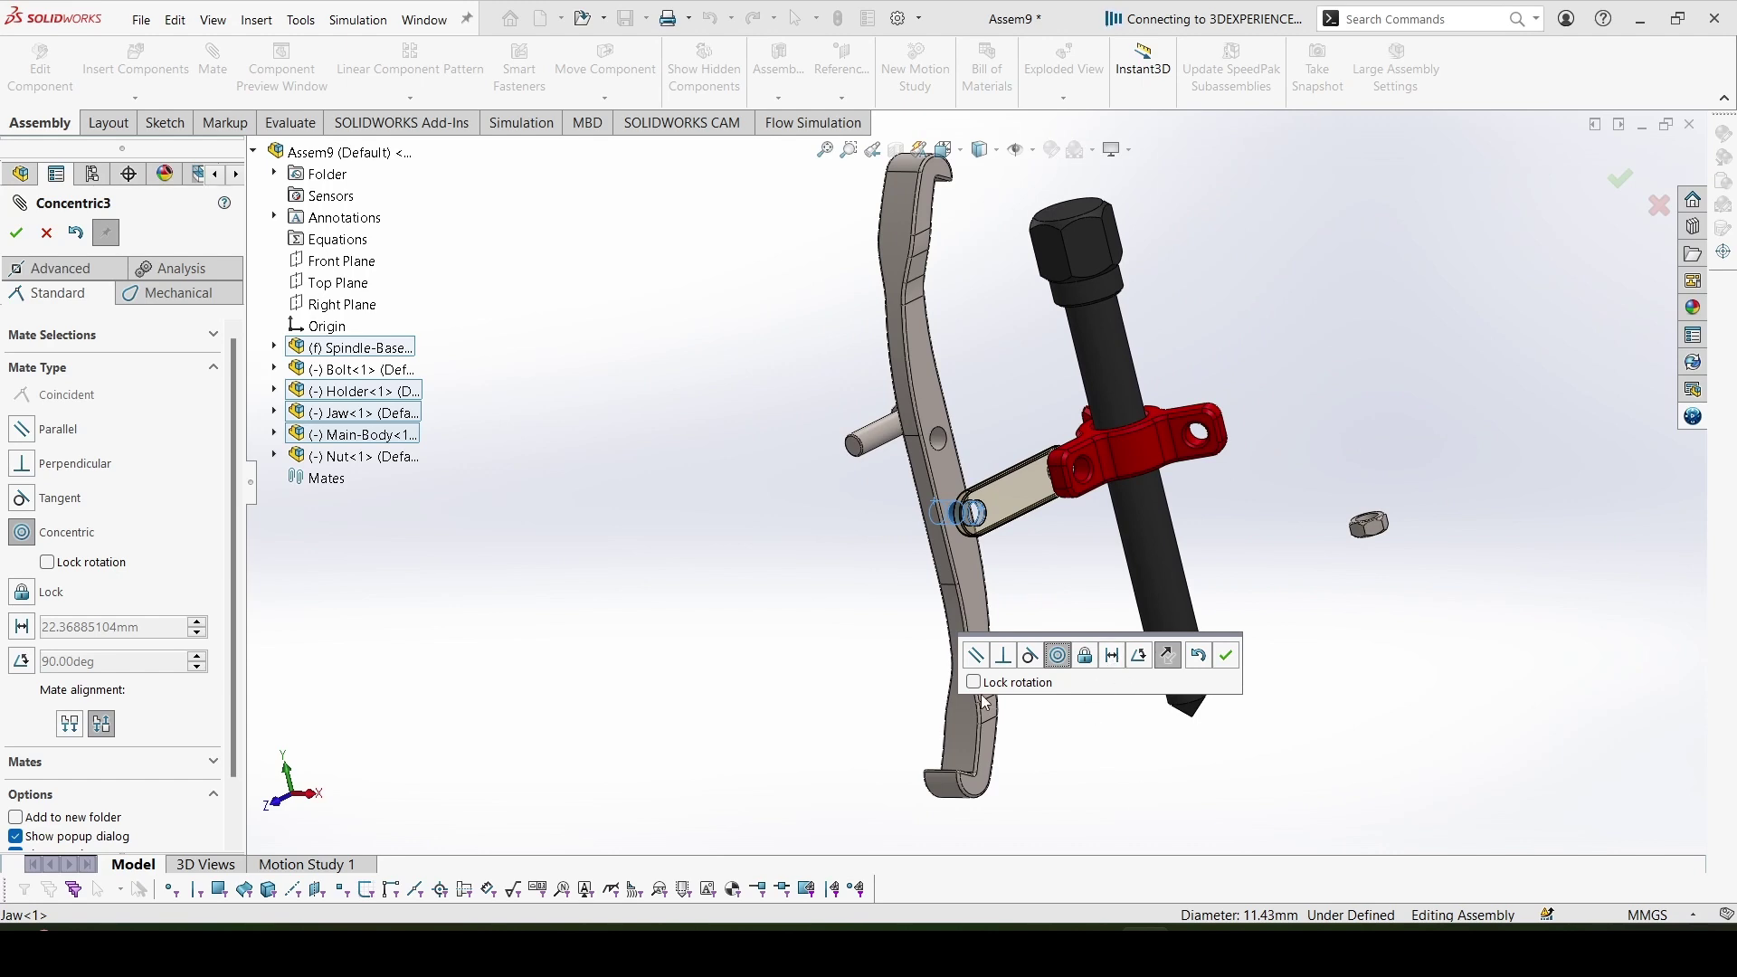
left_click(1168, 655)
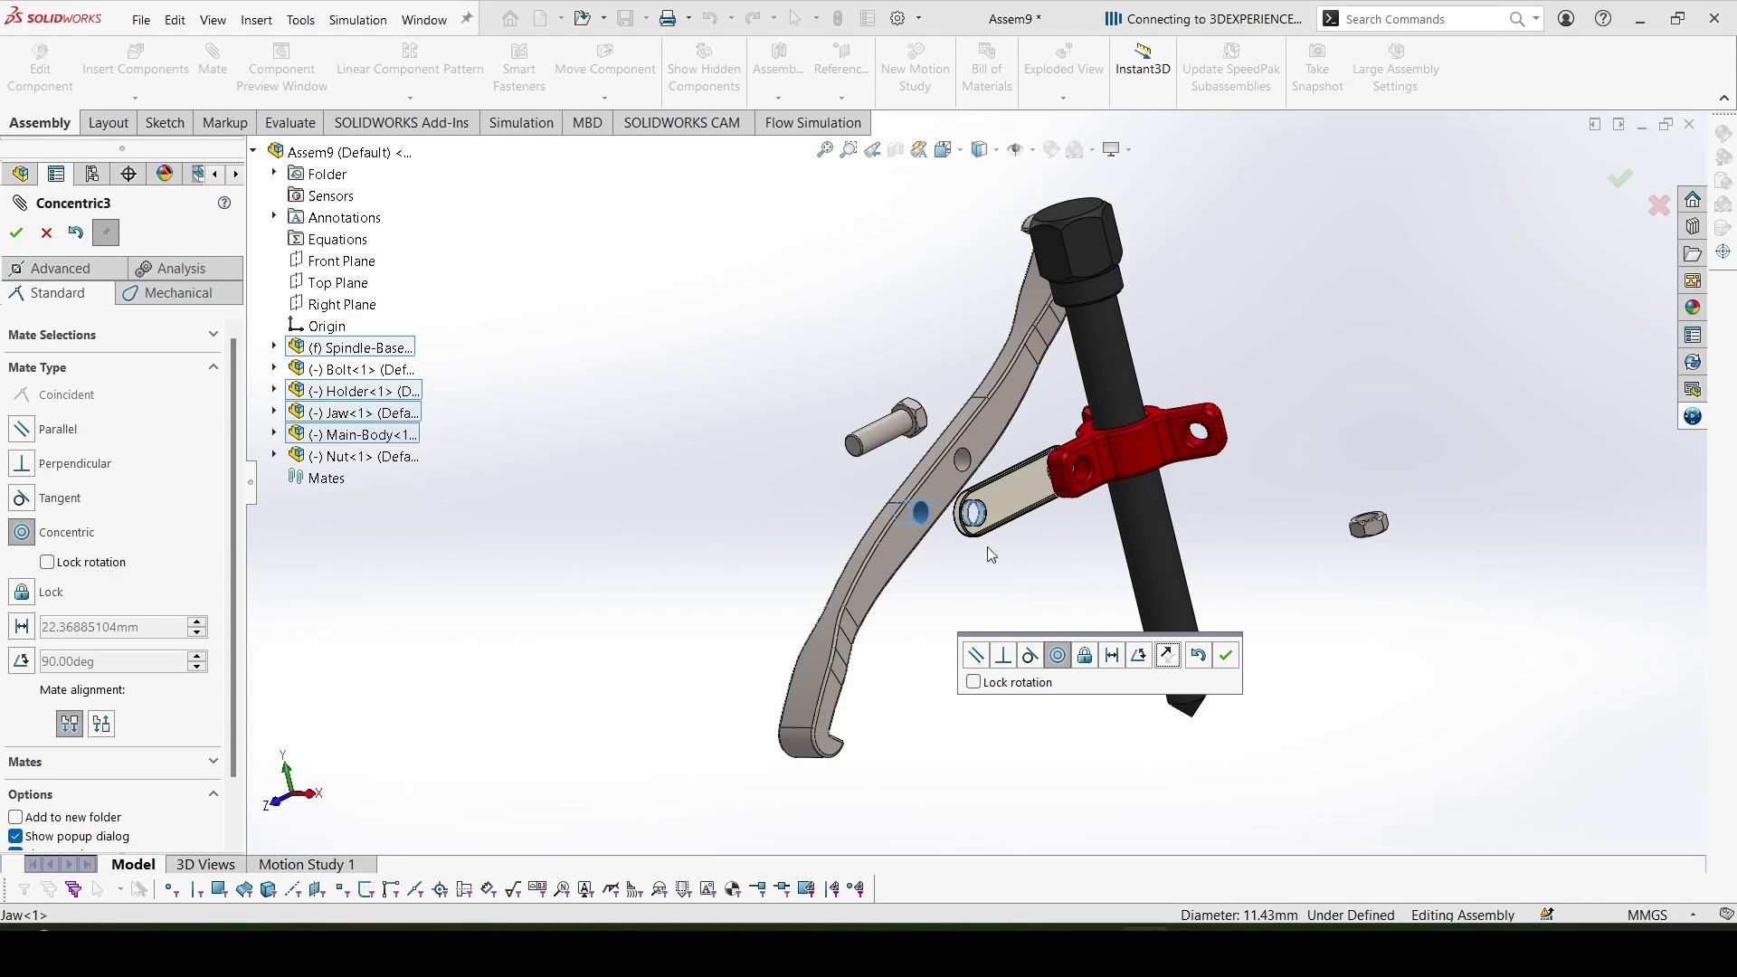
left_click(1226, 655)
scroll(988, 529, "down", 5)
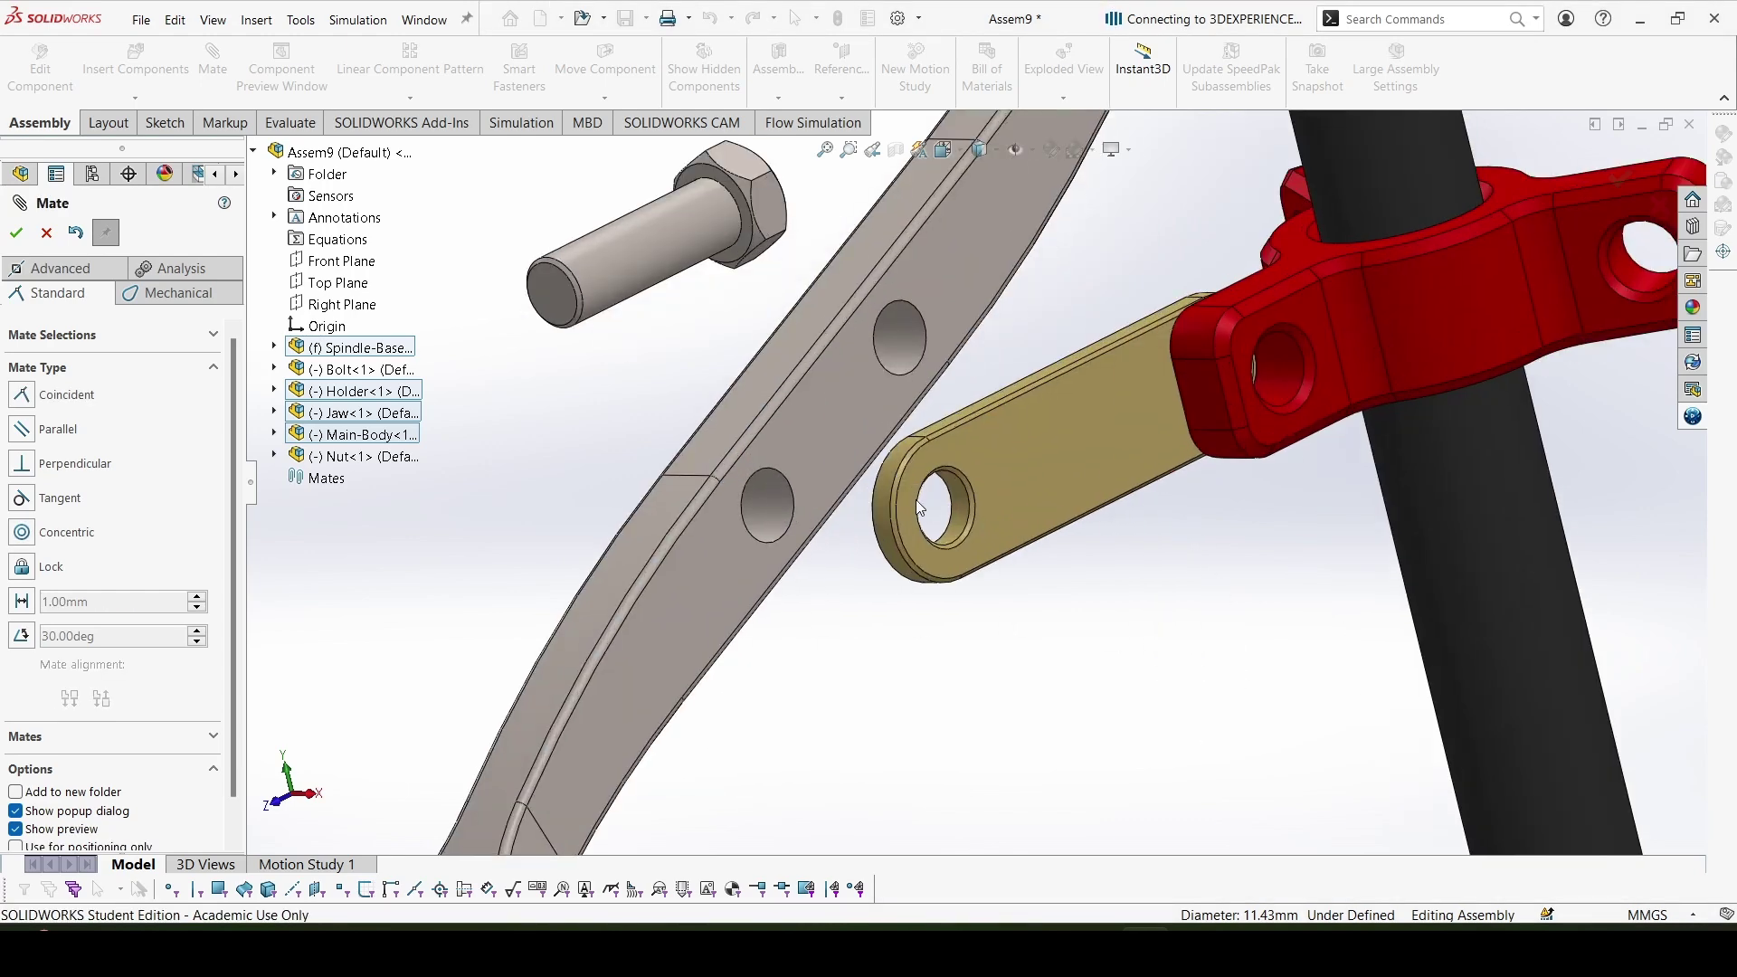
left_click(1017, 480)
middle_click_drag(605, 474, 579, 441)
left_click(570, 437)
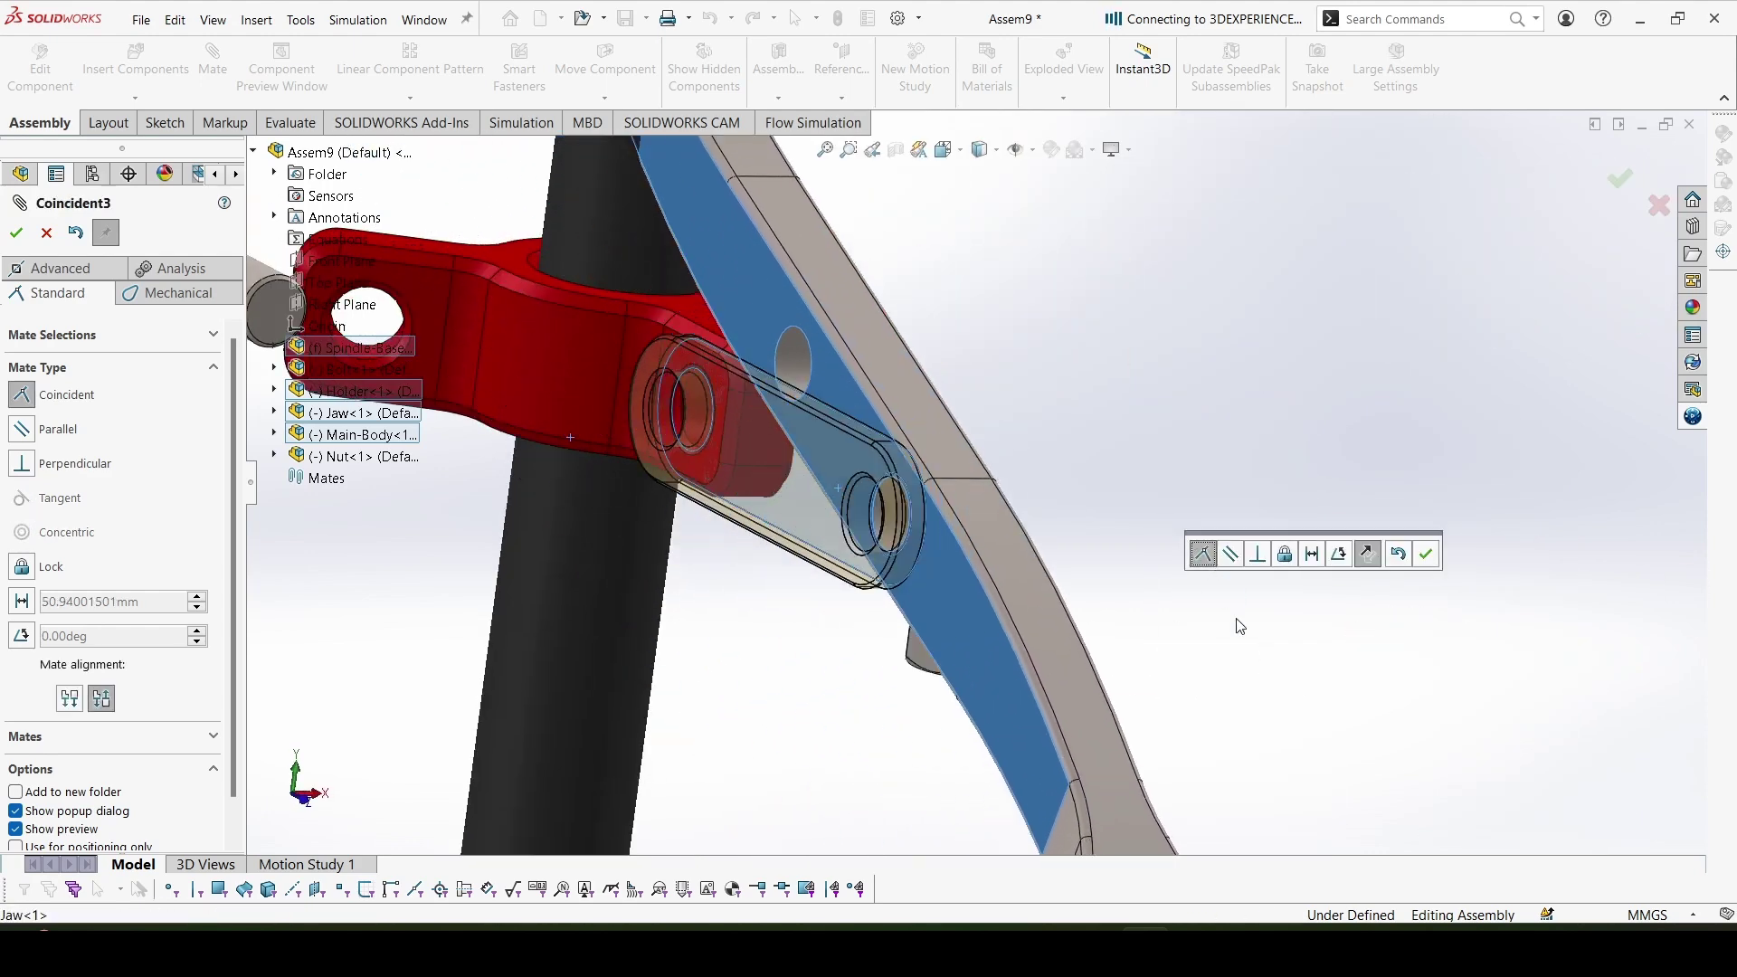
left_click(1434, 562)
Close Mate and swing the Jaw up and down to check it pivots freely
mouse_move(803, 667)
middle_mouse_down()
mouse_move(950, 667)
mouse_move(887, 594)
mouse_move(802, 650)
middle_mouse_up()
left_click(830, 789)
left_click_drag(832, 701, 859, 516)
key("Escape")
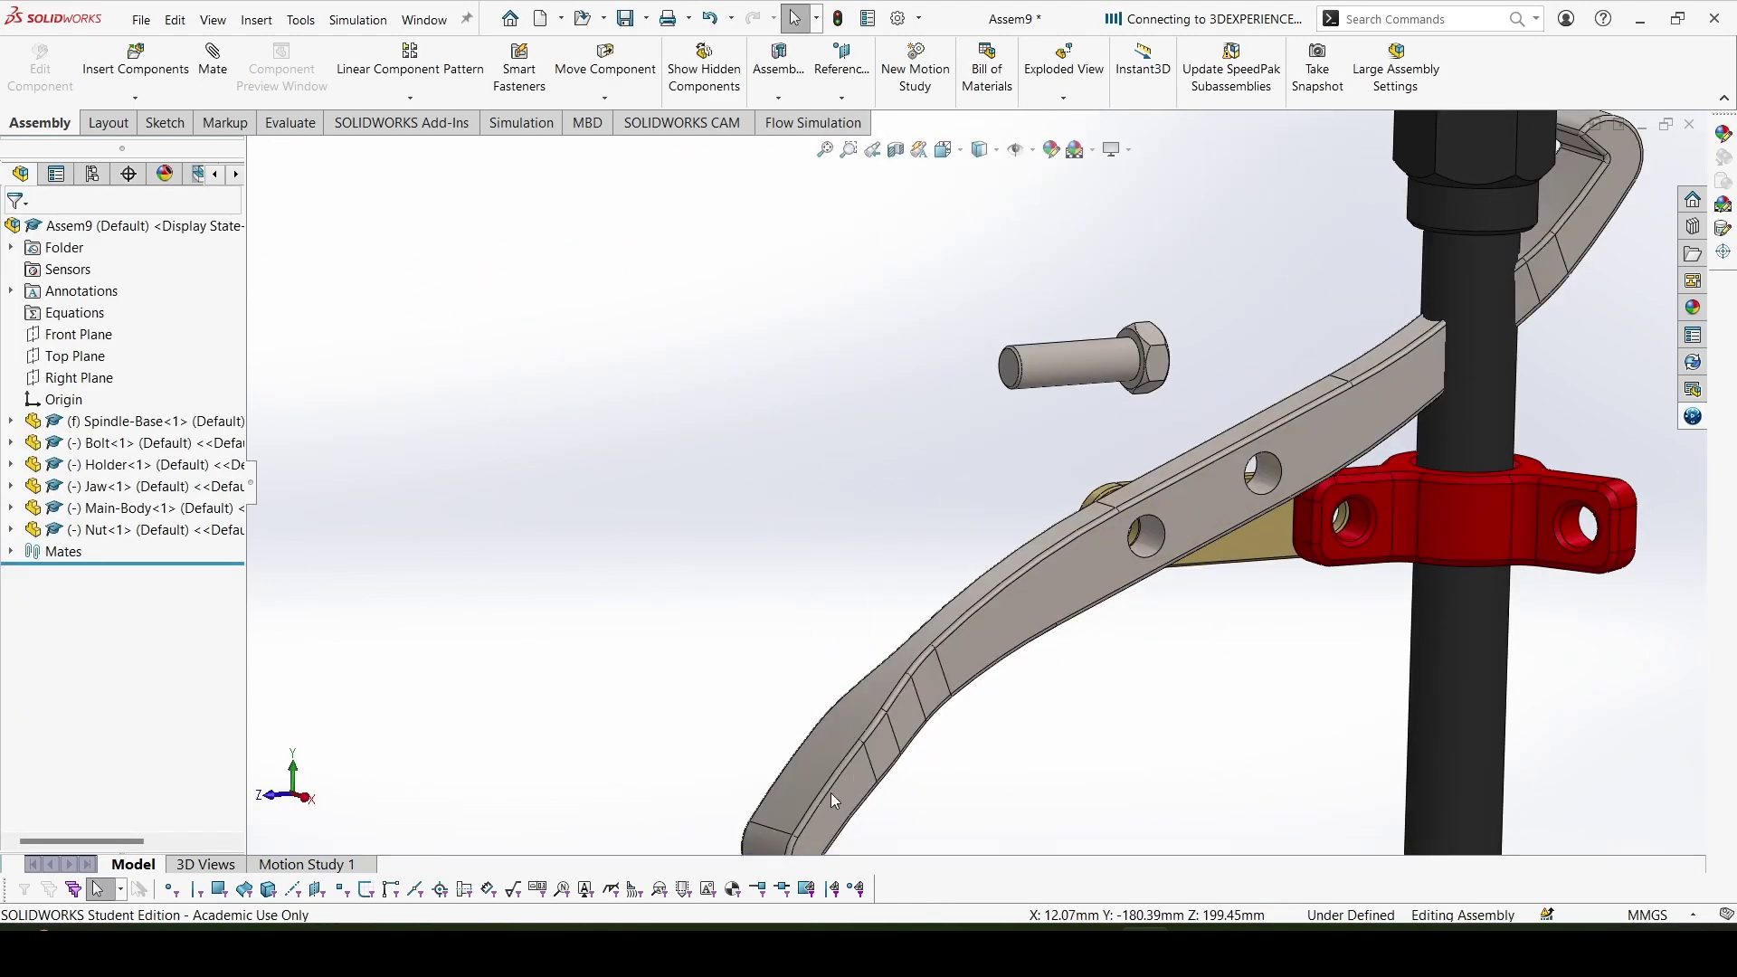
left_click_drag(839, 682, 850, 317)
key("Escape")
left_click_drag(1655, 622, 1140, 787)
key("Escape")
left_click_drag(1415, 377, 1299, 421)
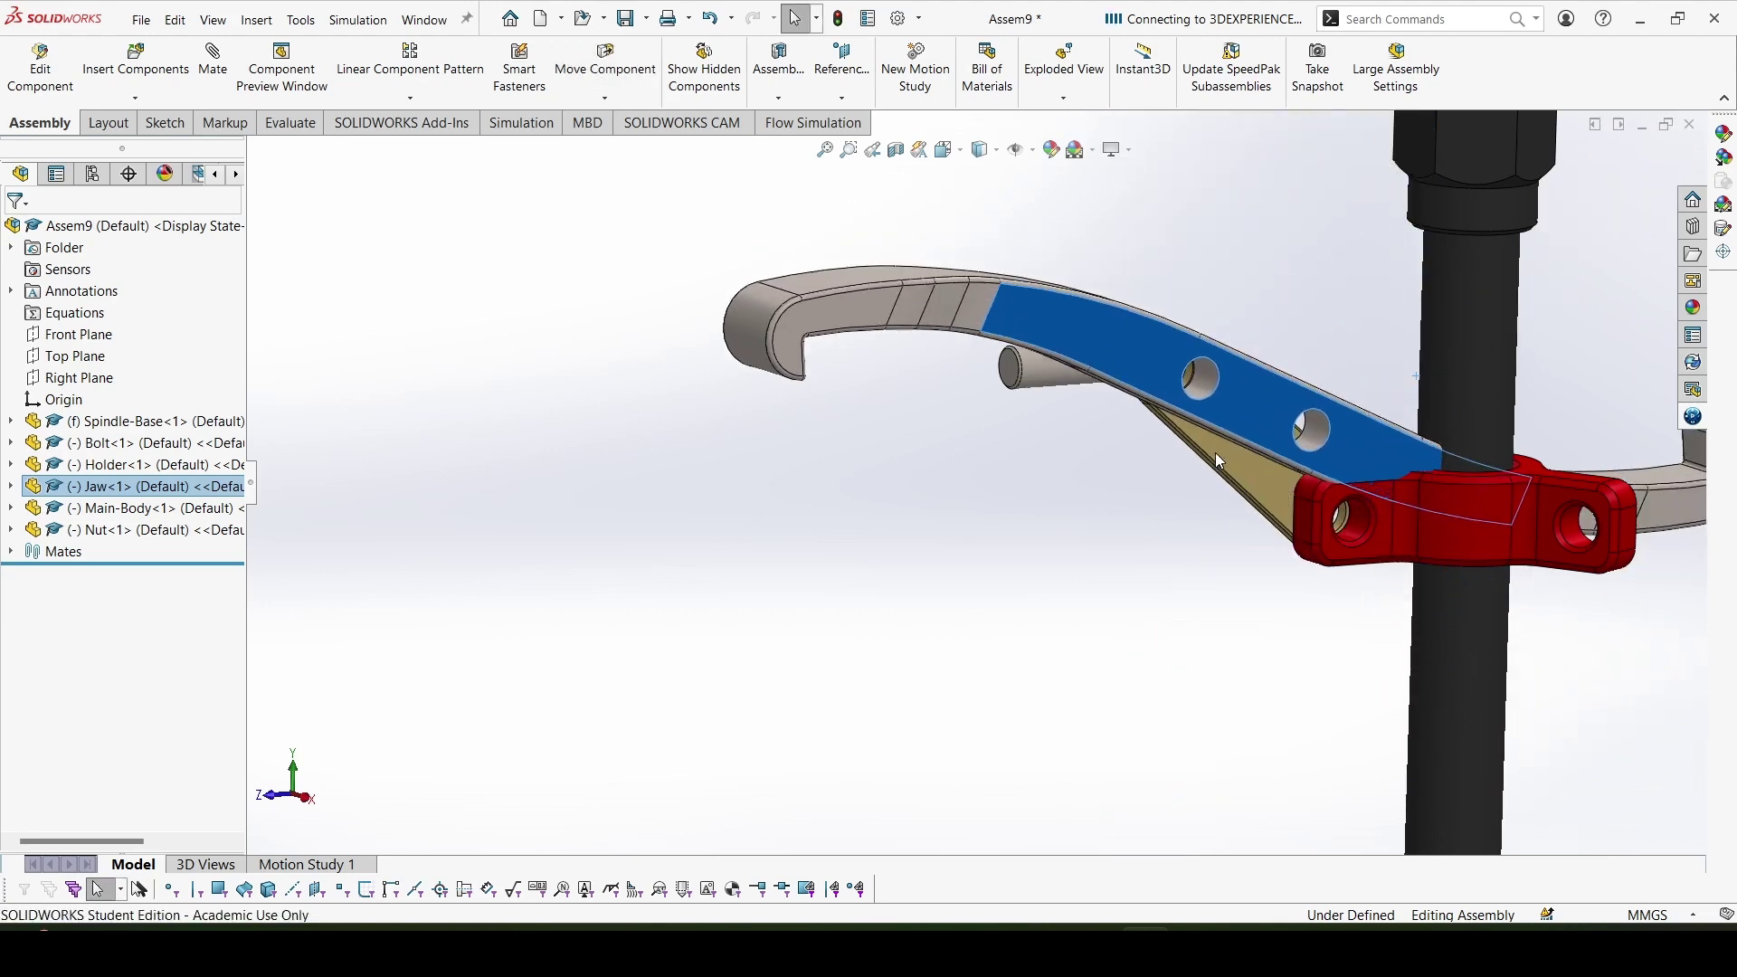
left_click_drag(1216, 455, 1060, 552)
key("Escape")
key("z")
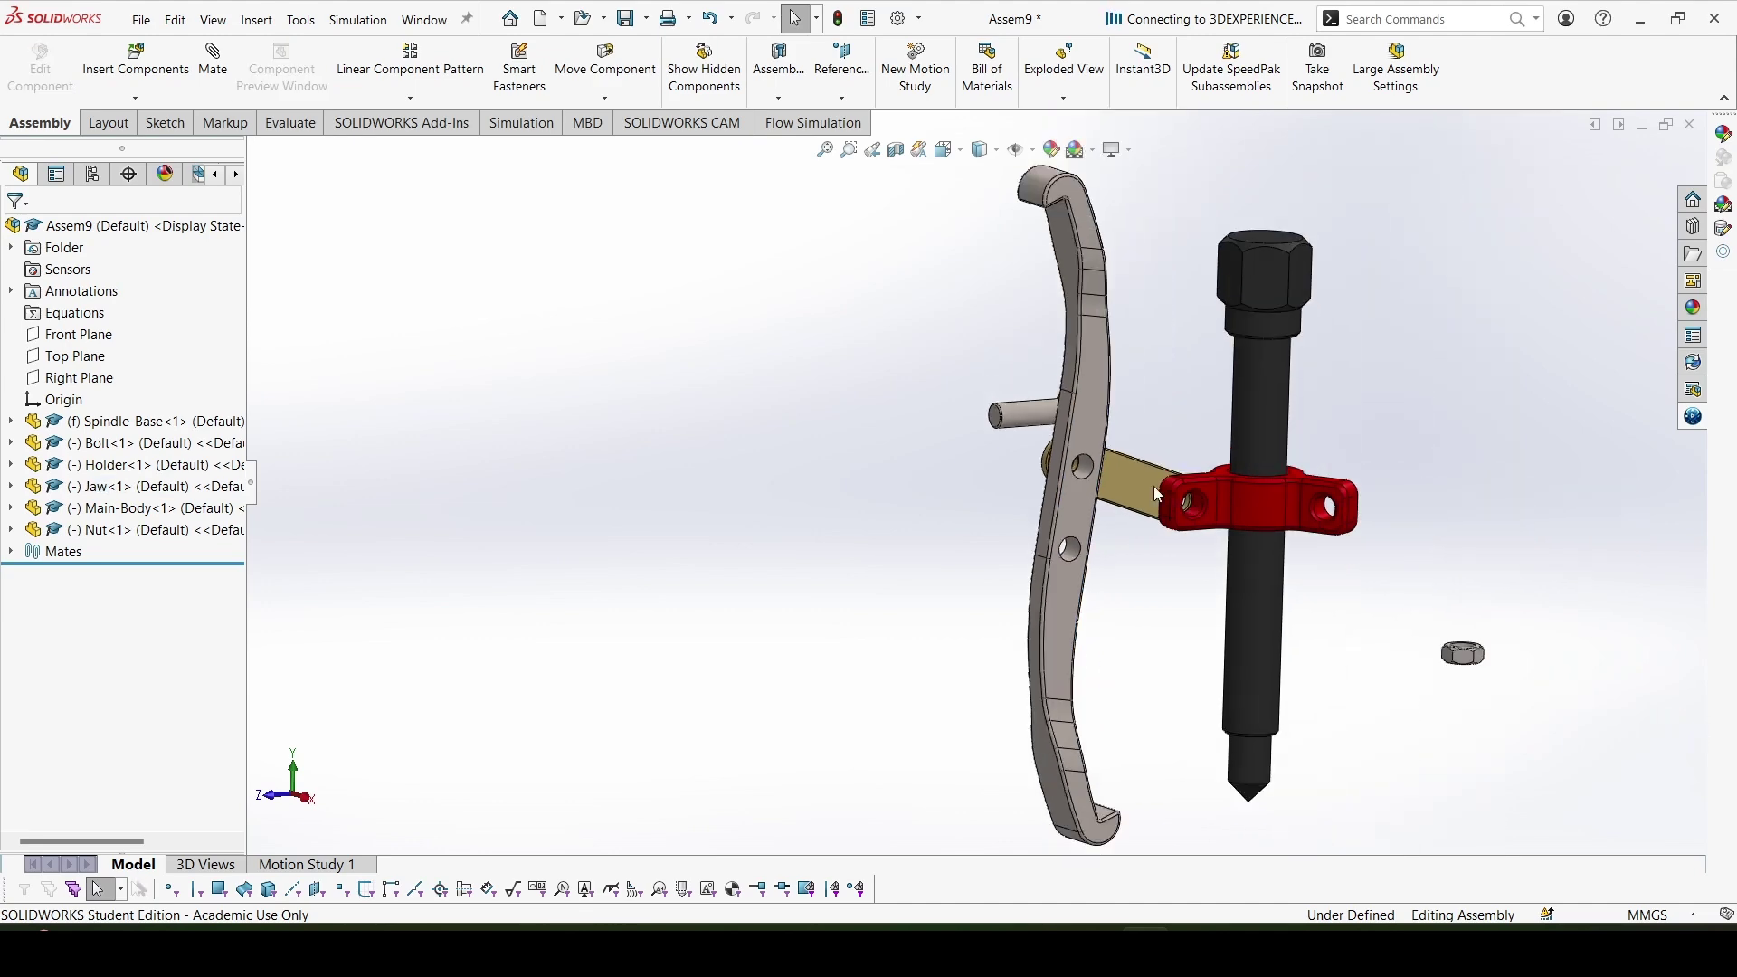
middle_click_drag(1143, 447, 1143, 490)
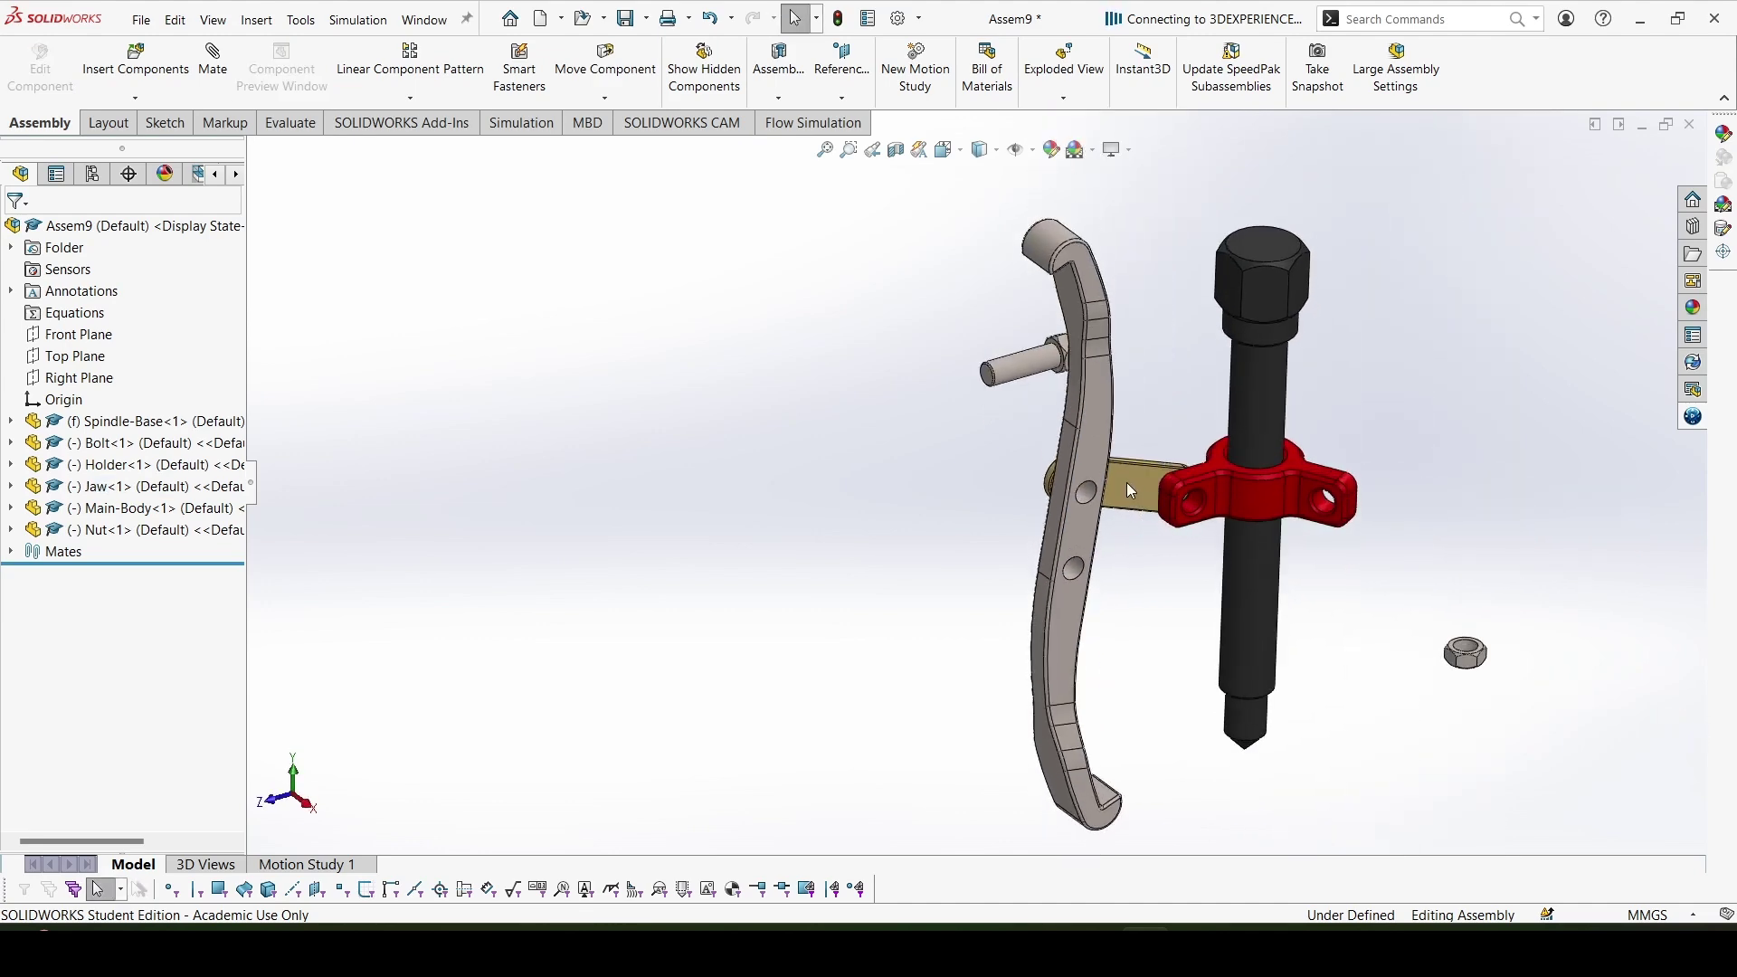
Start Copy with Mates on the Holder link and advance to new references
right_click(1126, 481)
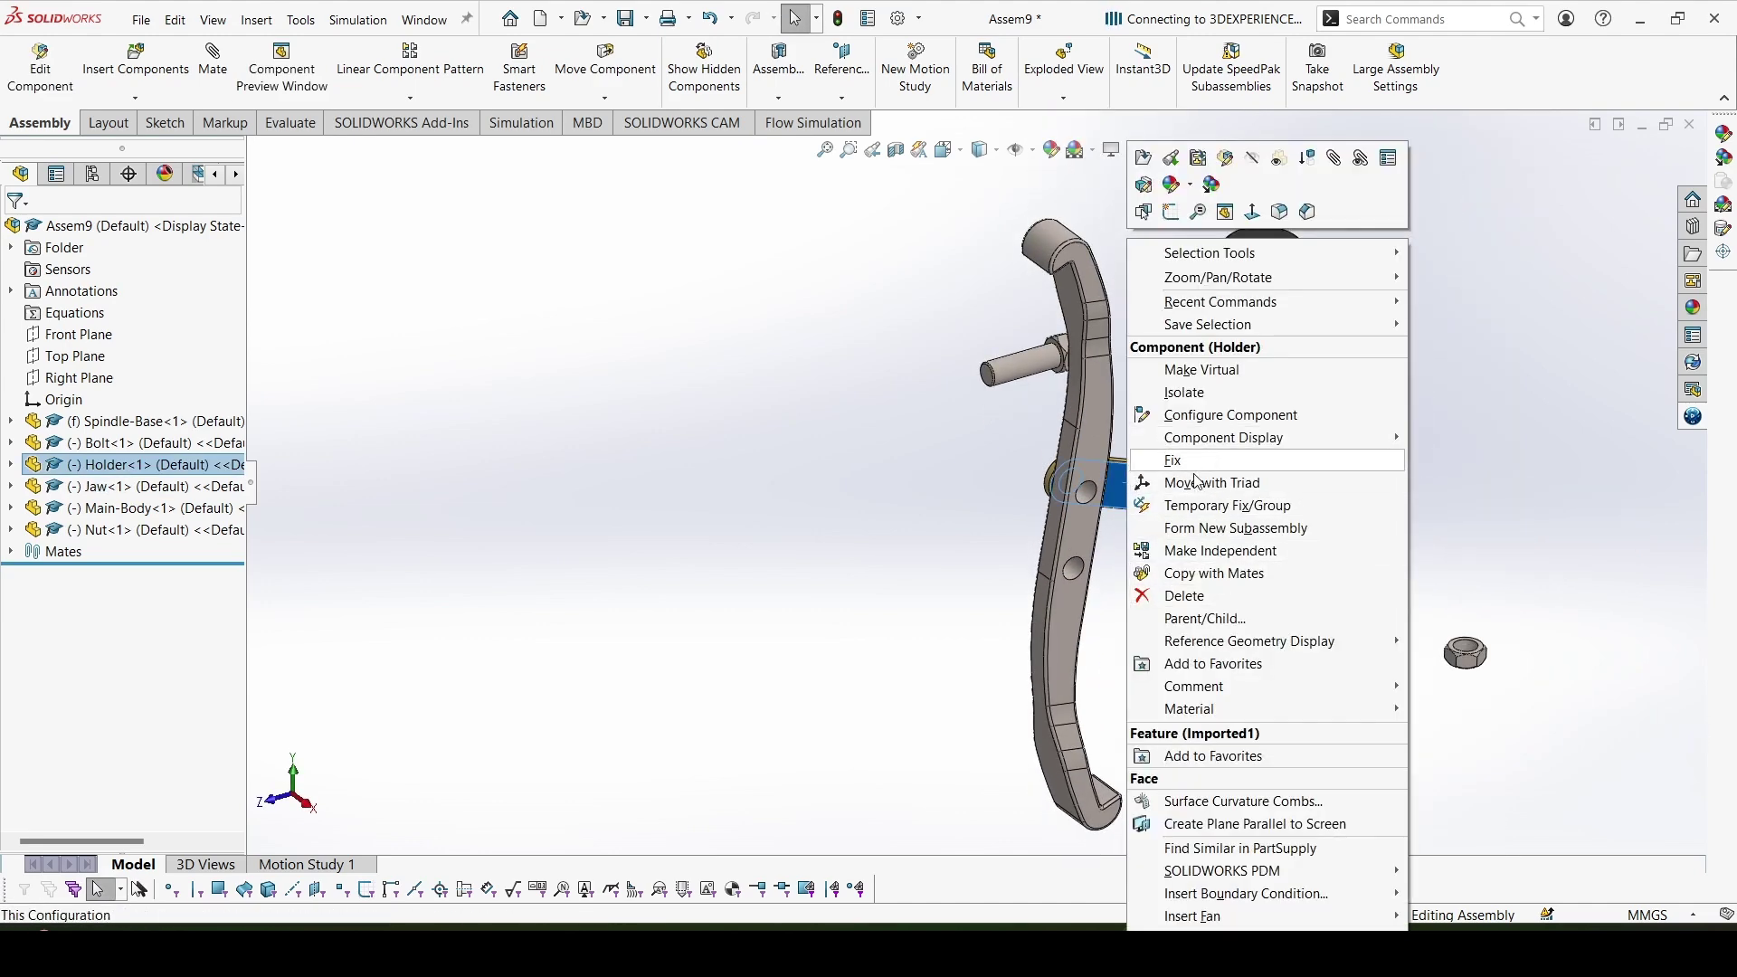
left_click(1254, 578)
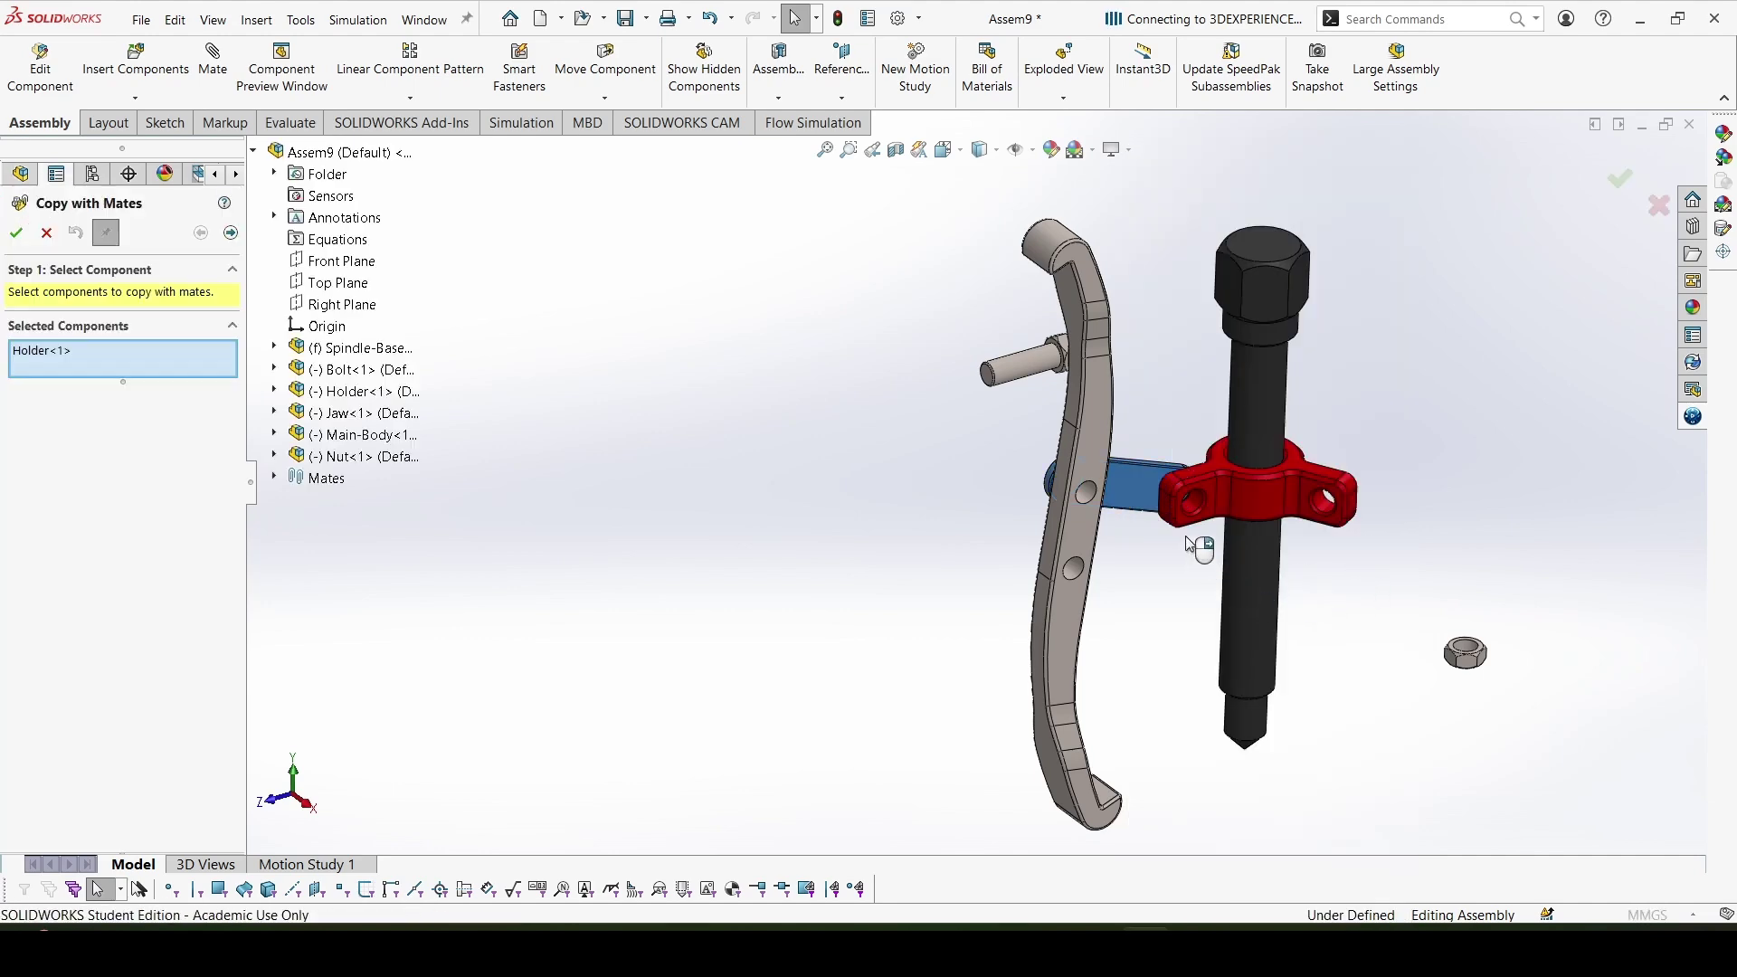
left_click(231, 233)
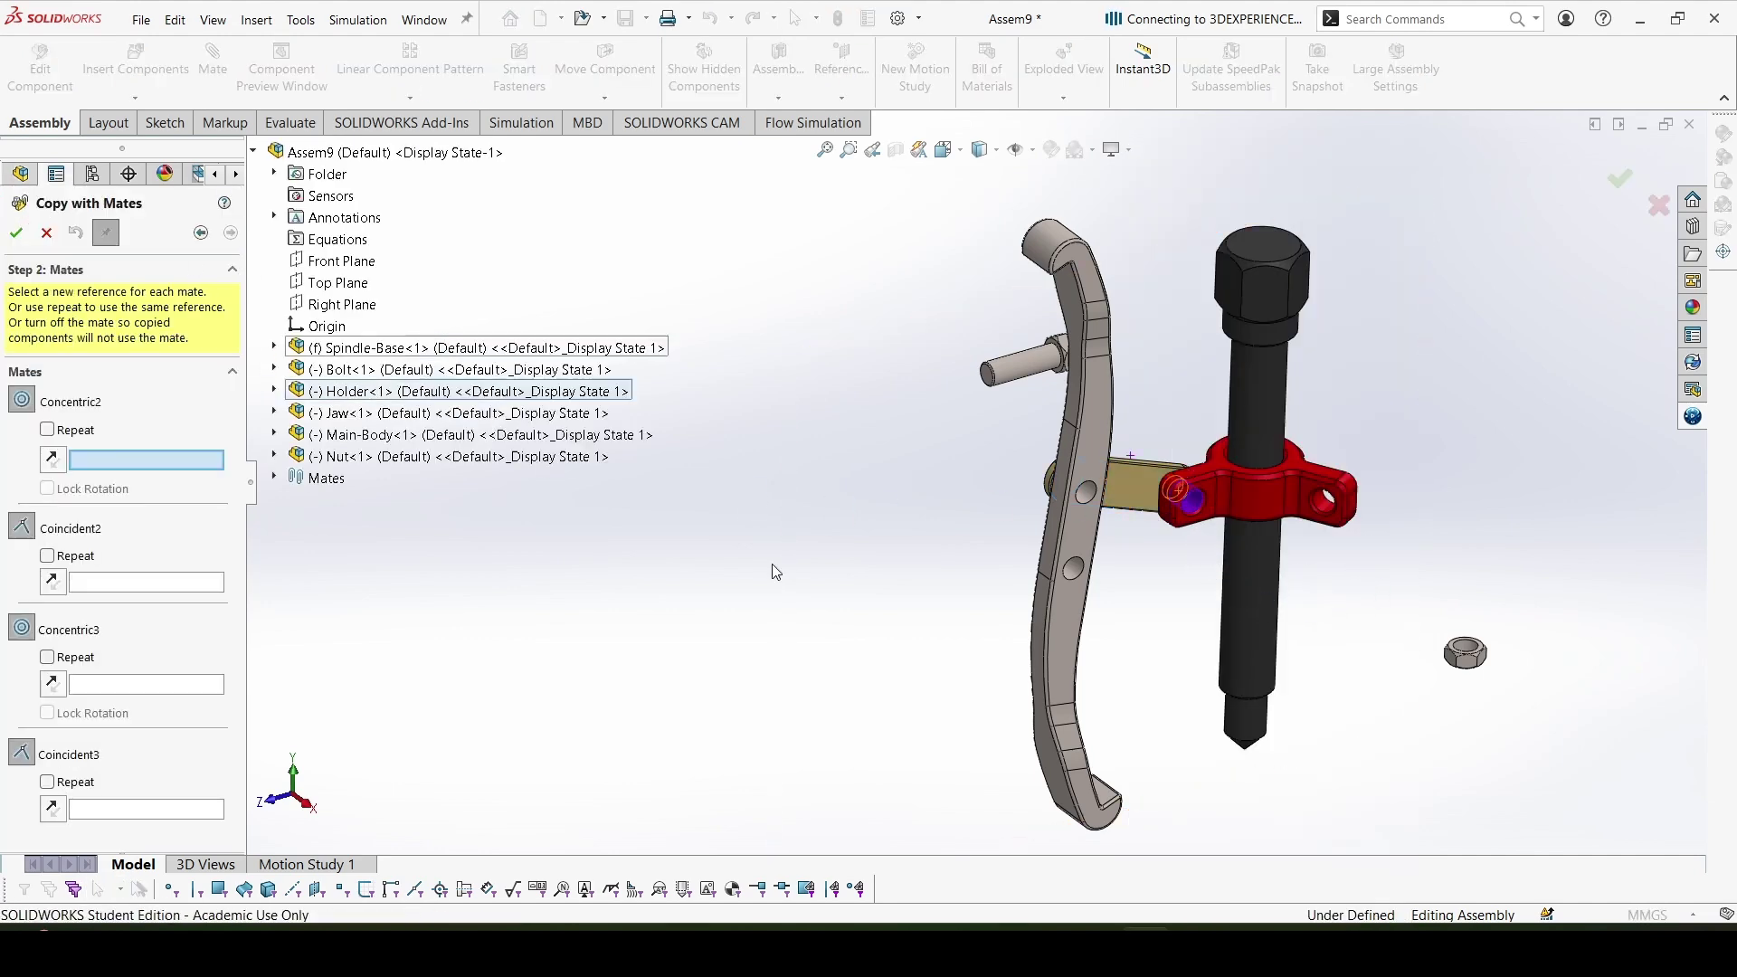
Pick new Main-Body hole and face and Jaw hole and face, then place Holder<2>
scroll(1086, 520, "down", 5)
left_click(1154, 505)
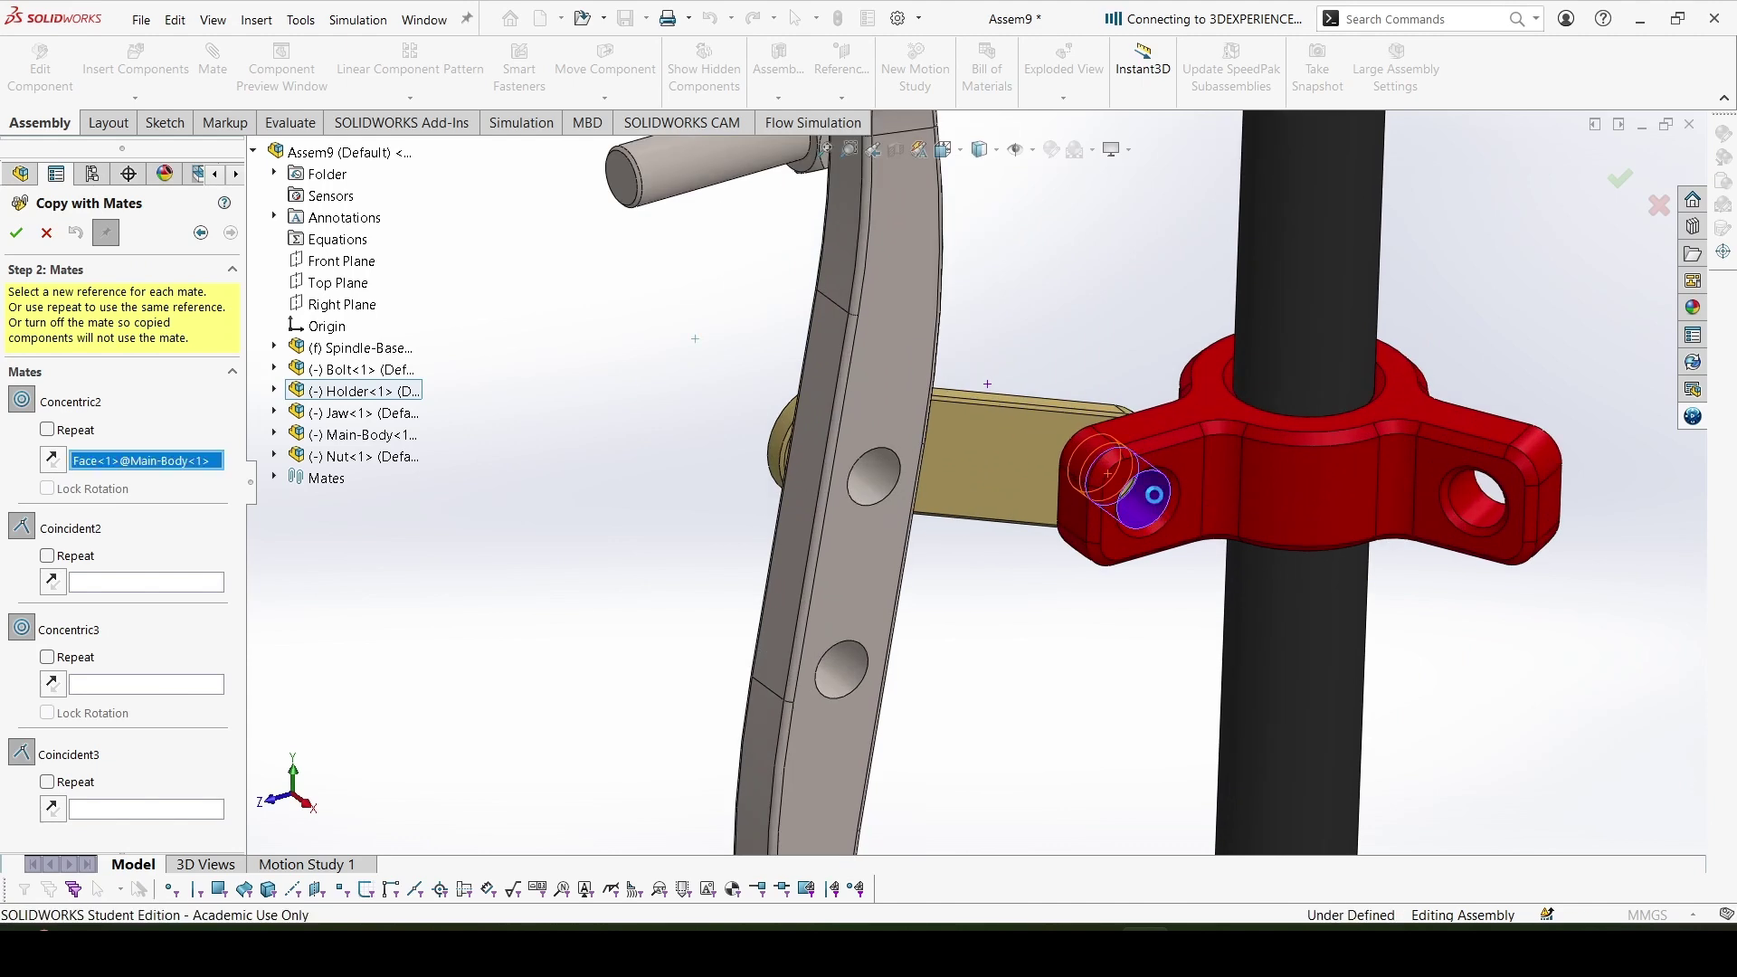
left_click(1194, 463)
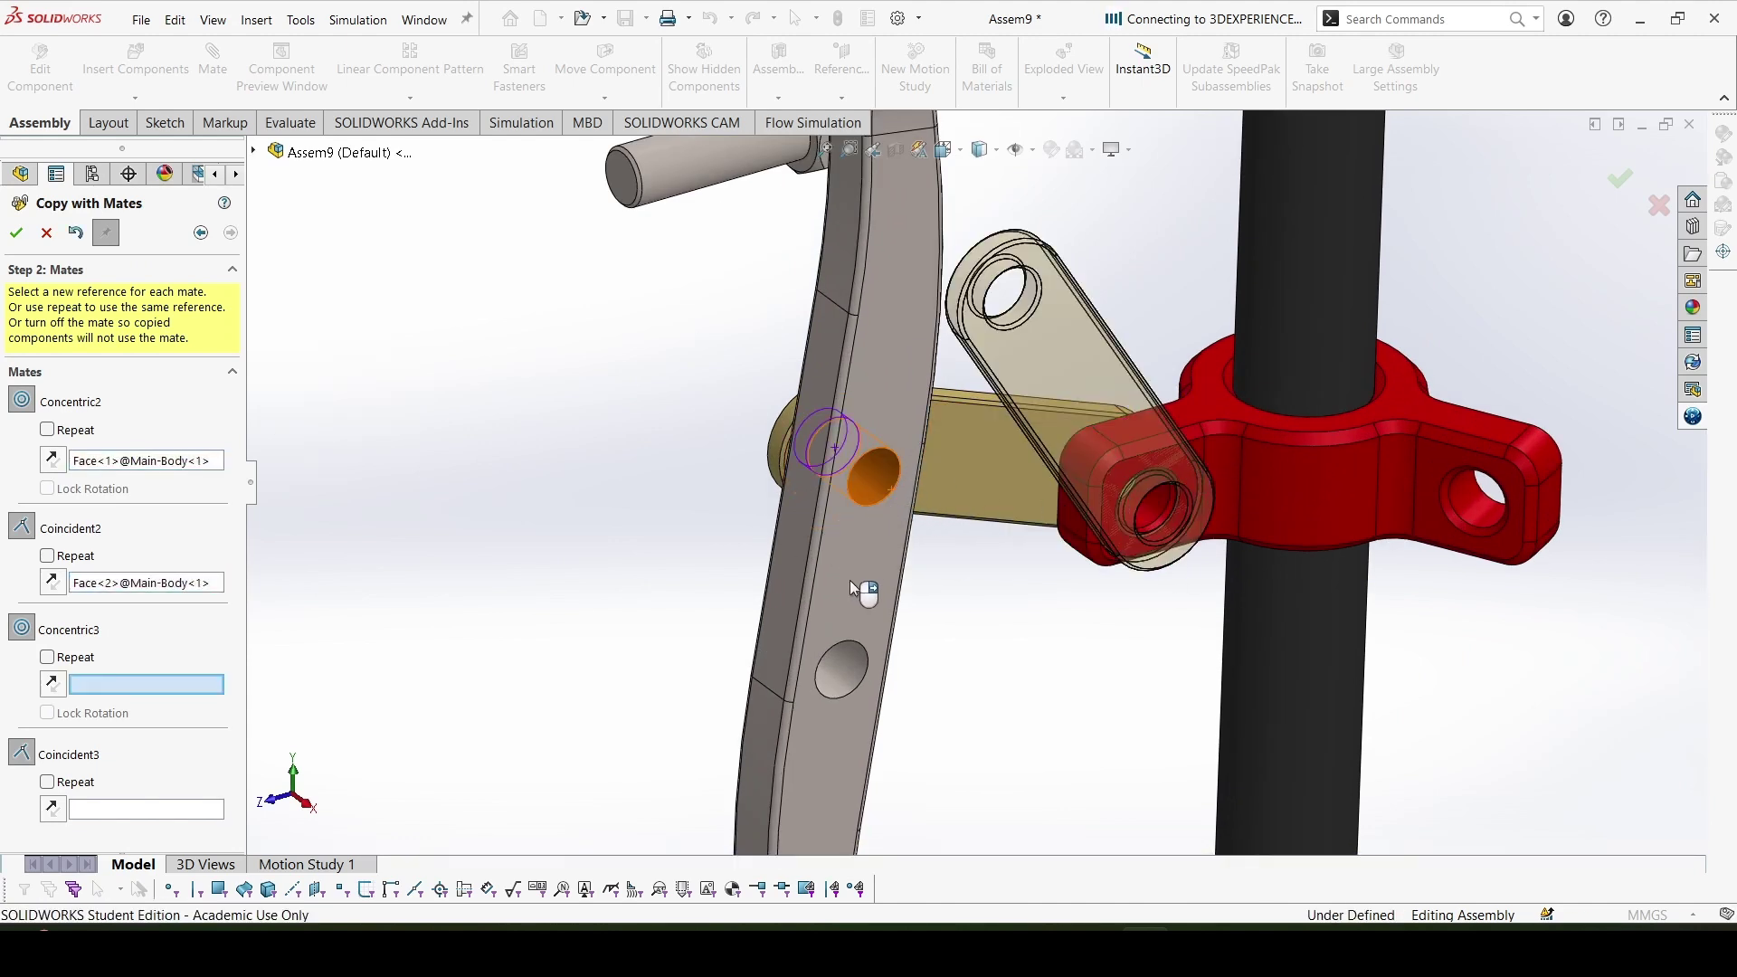
left_click(883, 471)
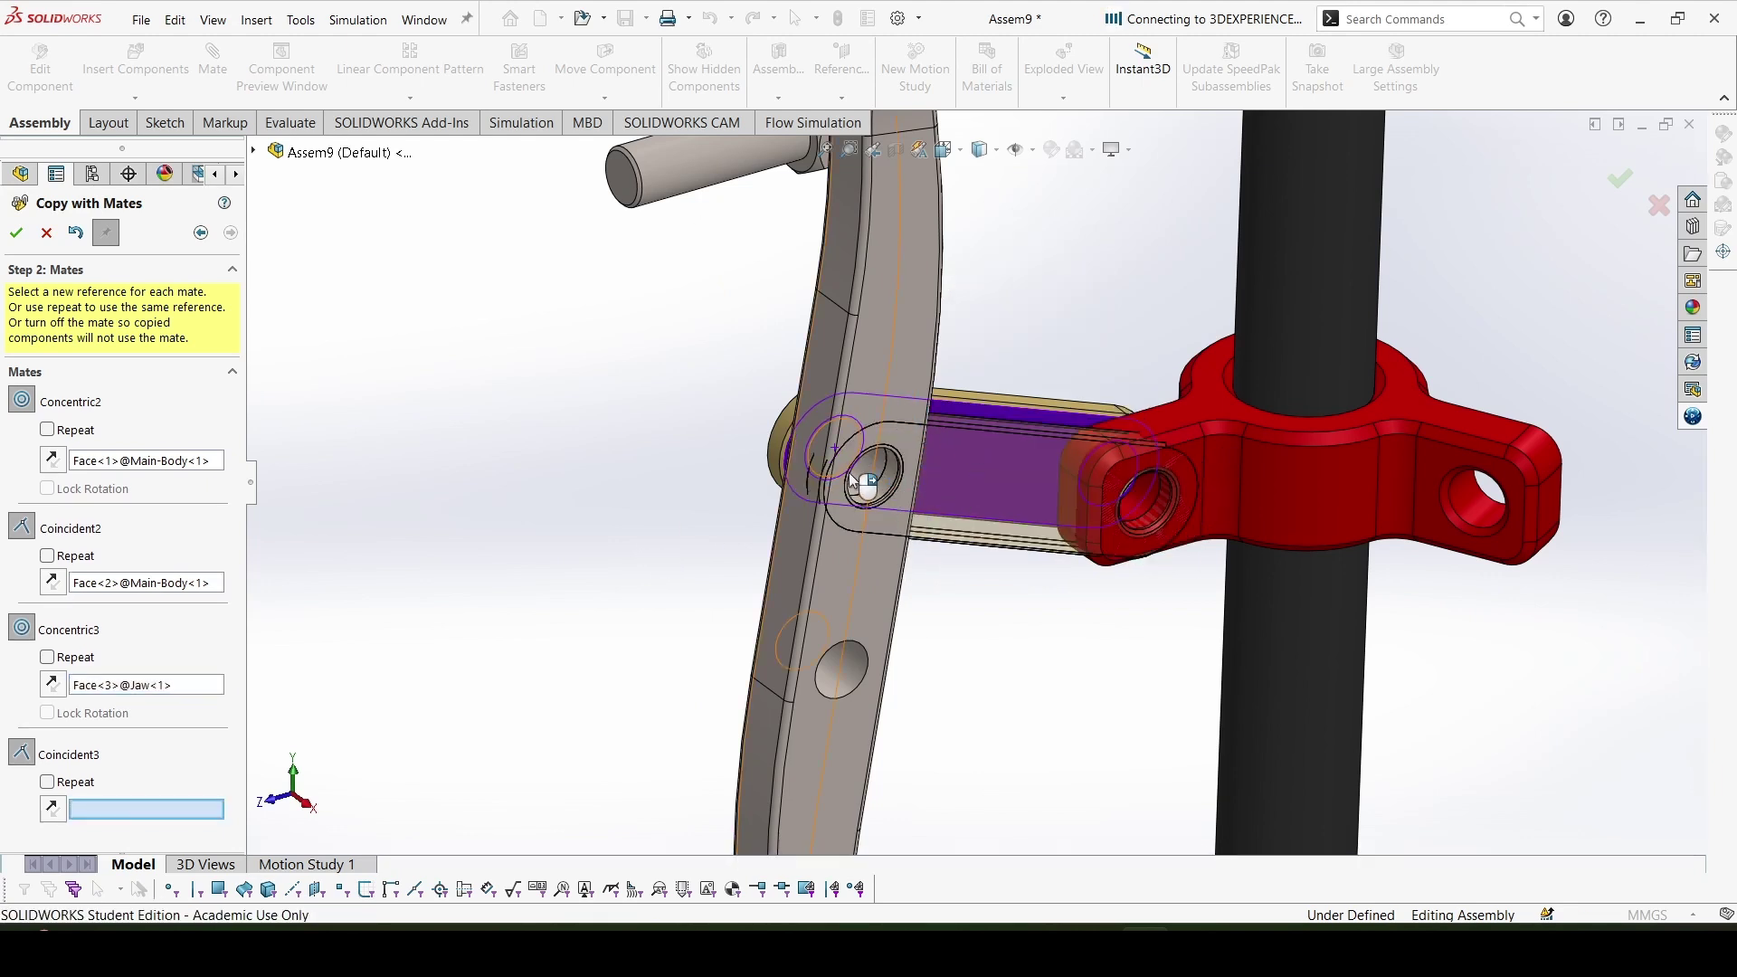
left_click(892, 373)
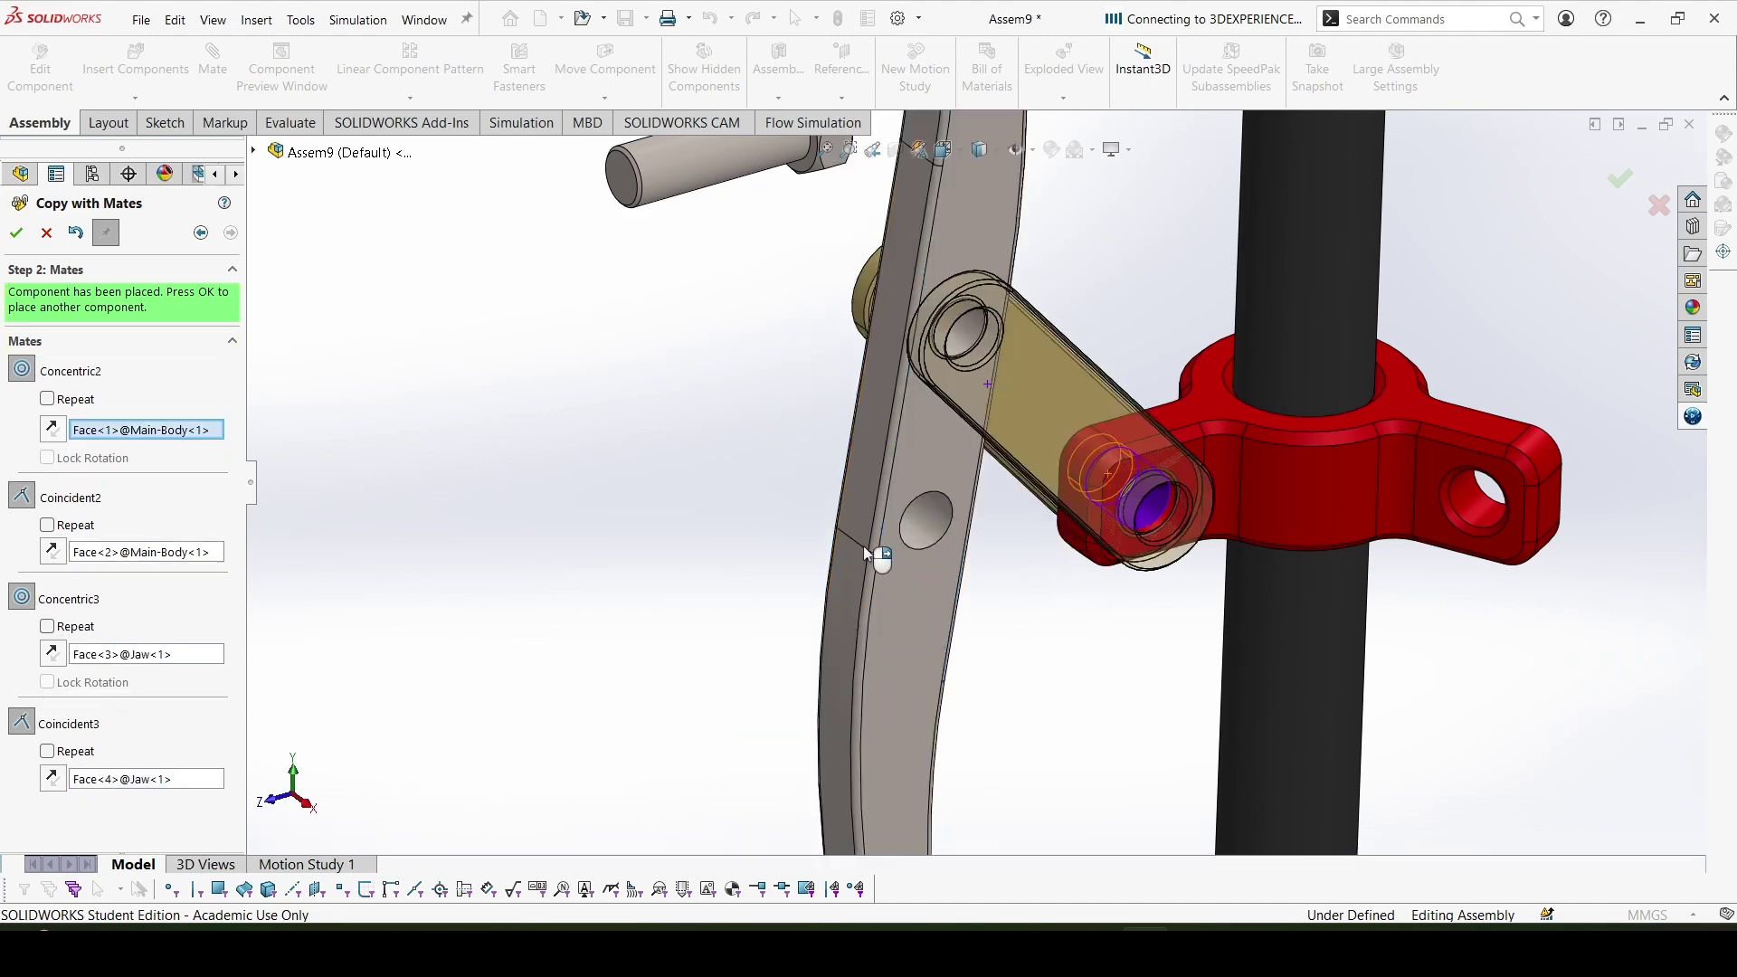
left_click(17, 233)
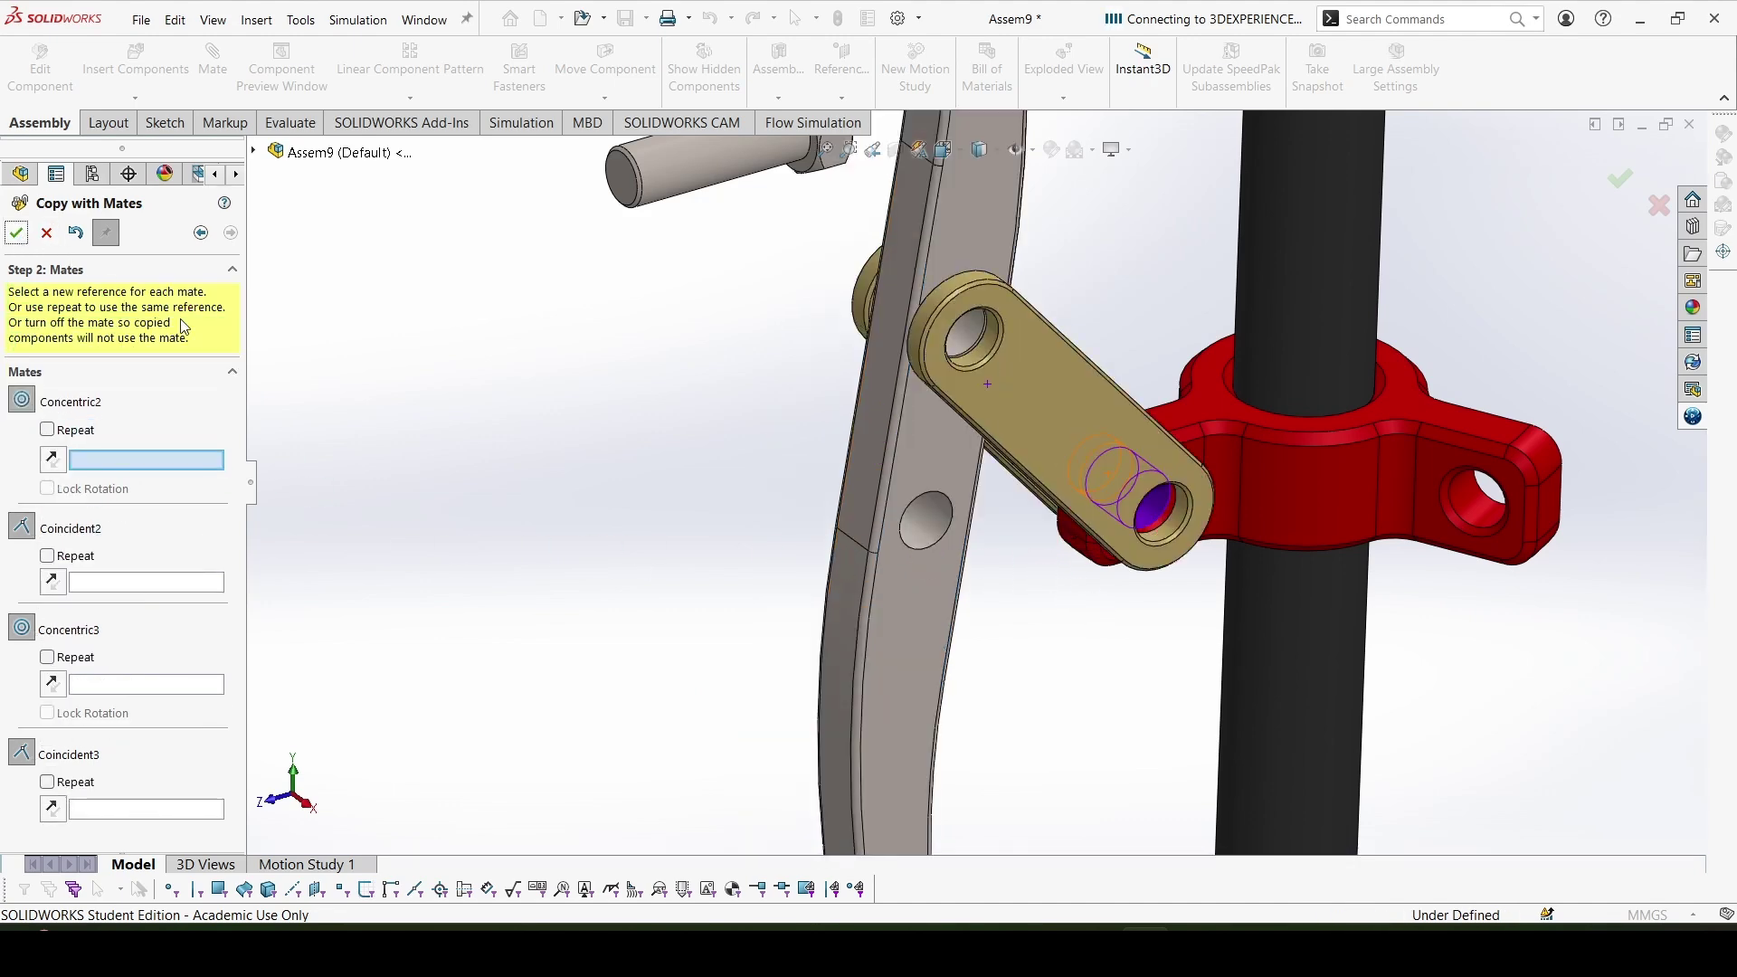
left_click(47, 234)
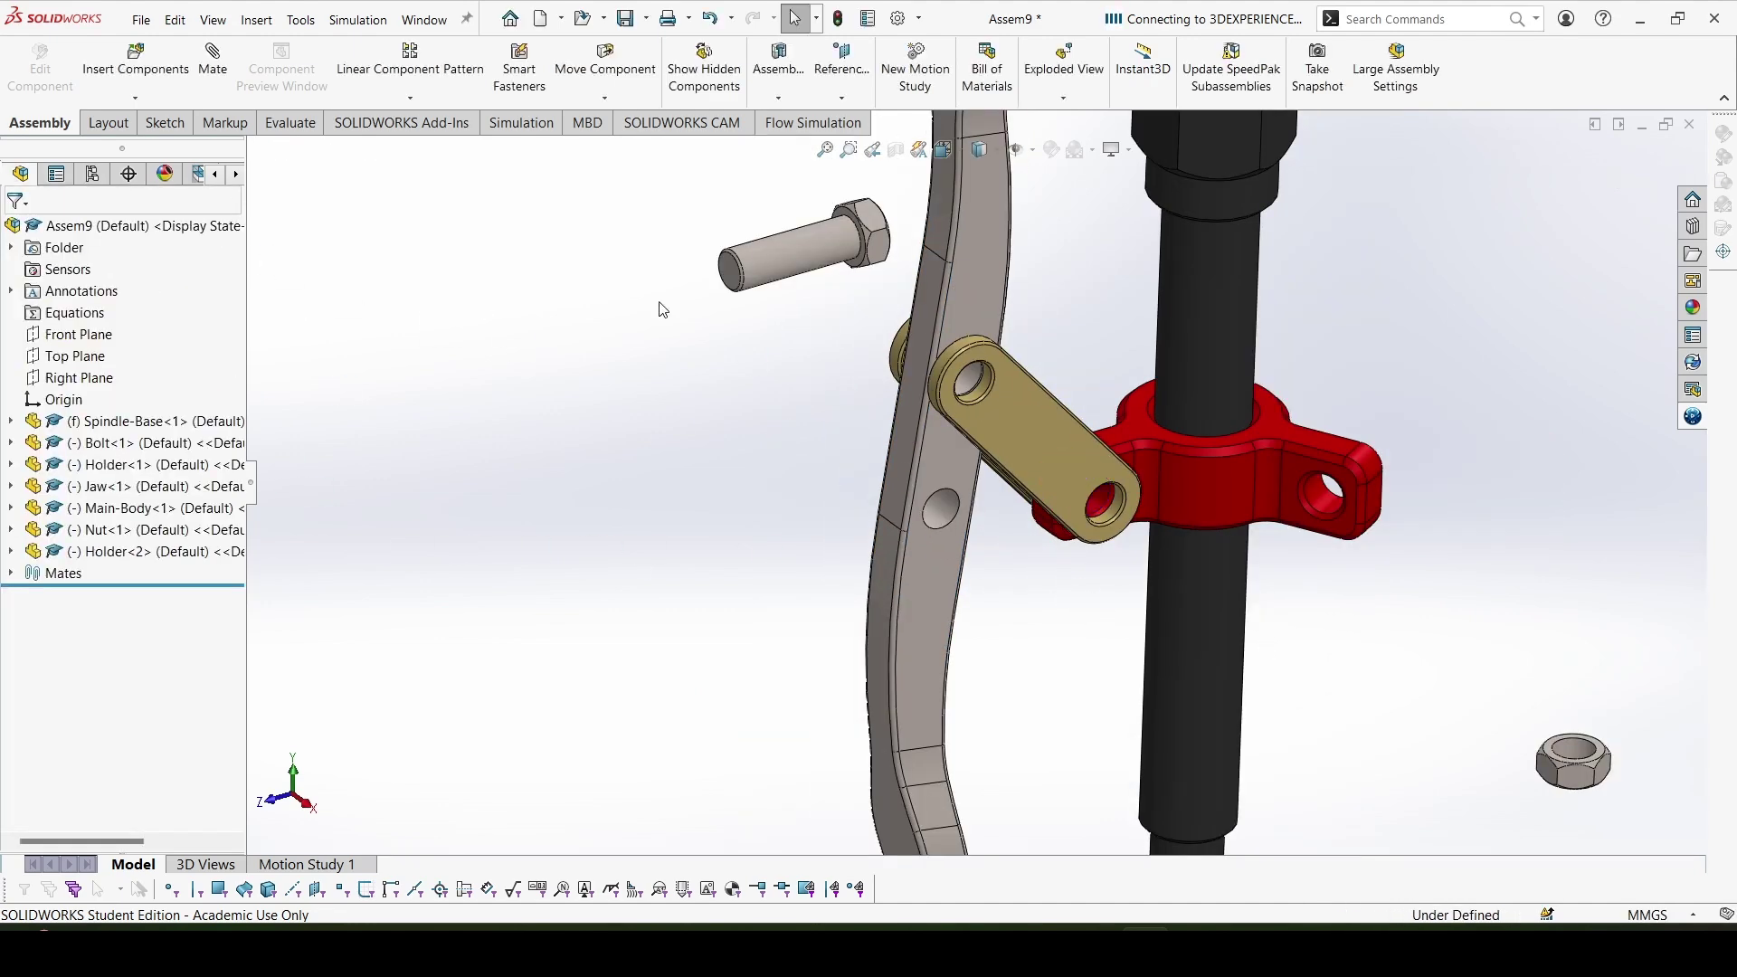
Rotate the Jaw, then mate the Bolt shank concentric with the link's hole
left_click_drag(969, 263, 899, 371)
key("Escape")
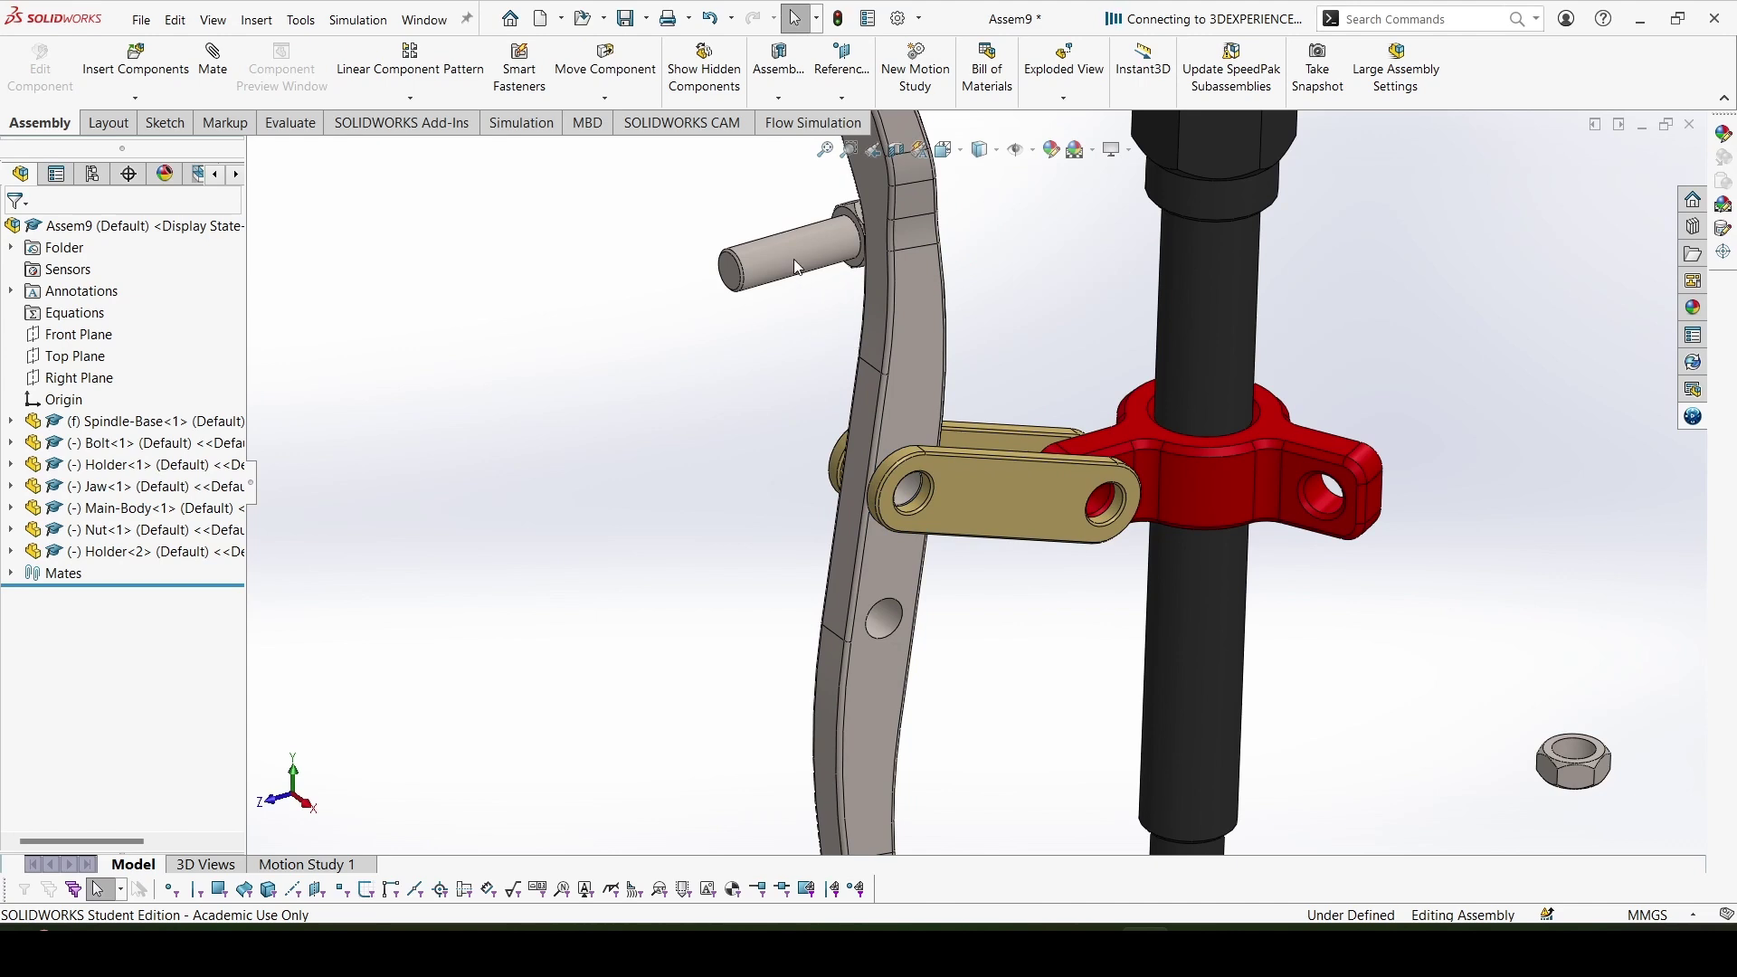
left_click(794, 262)
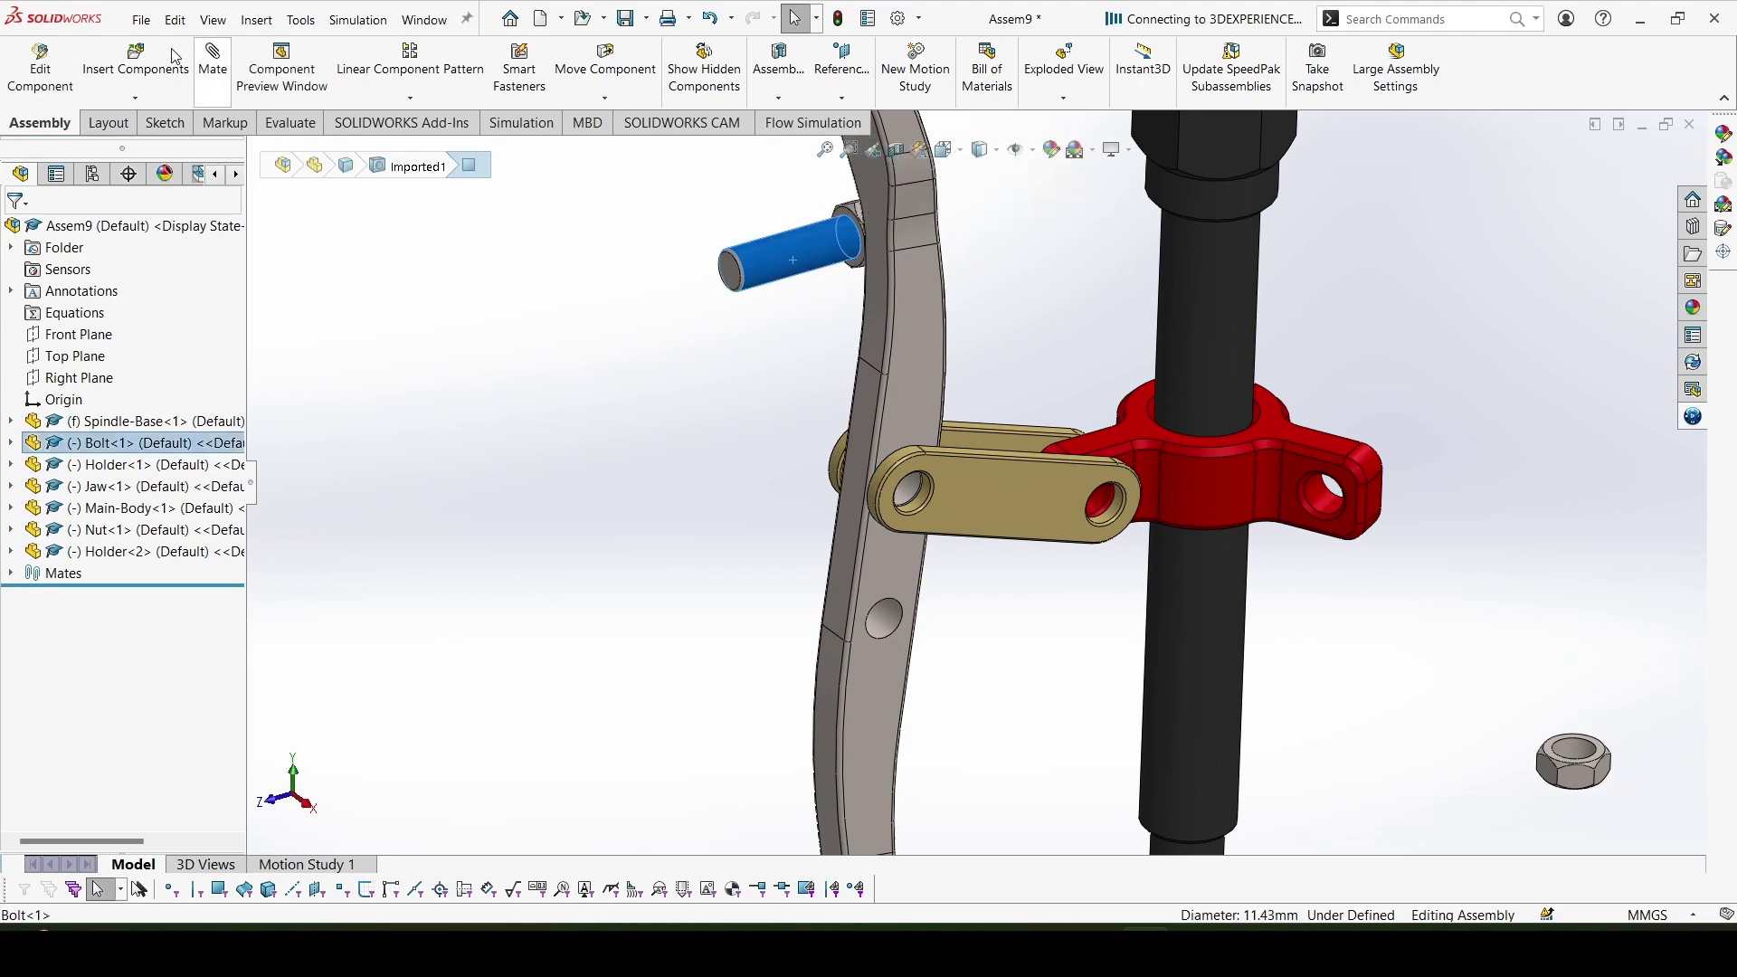
left_click(909, 493)
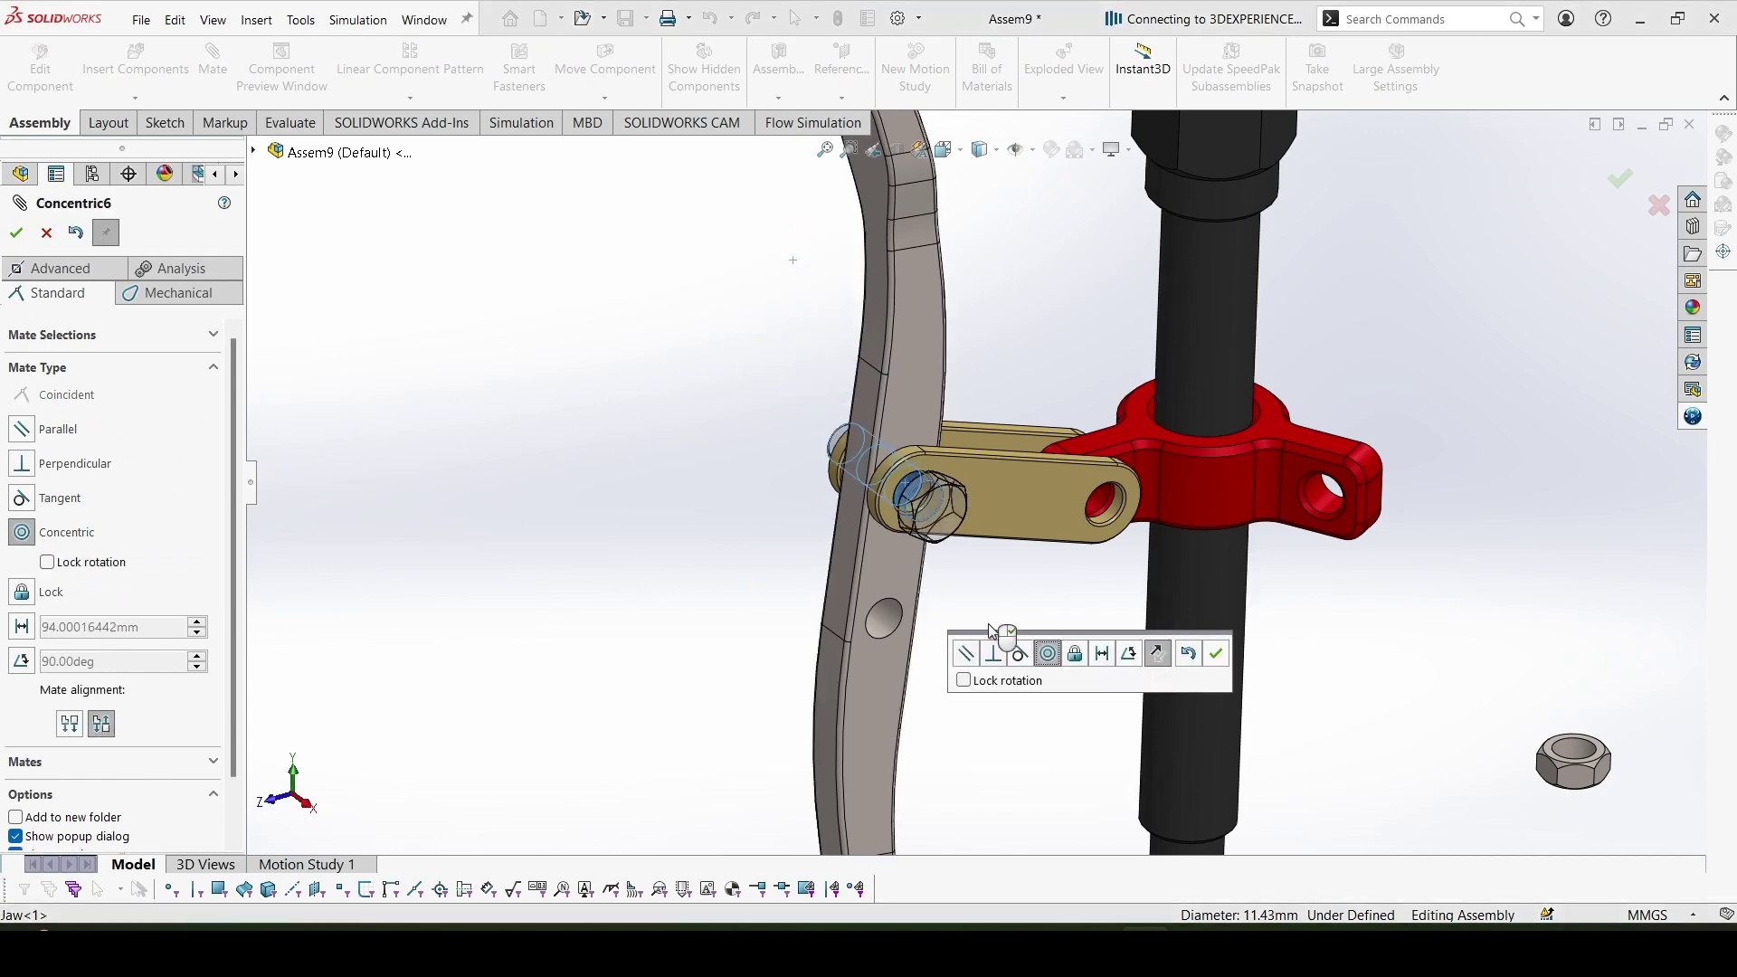
left_click(1215, 653)
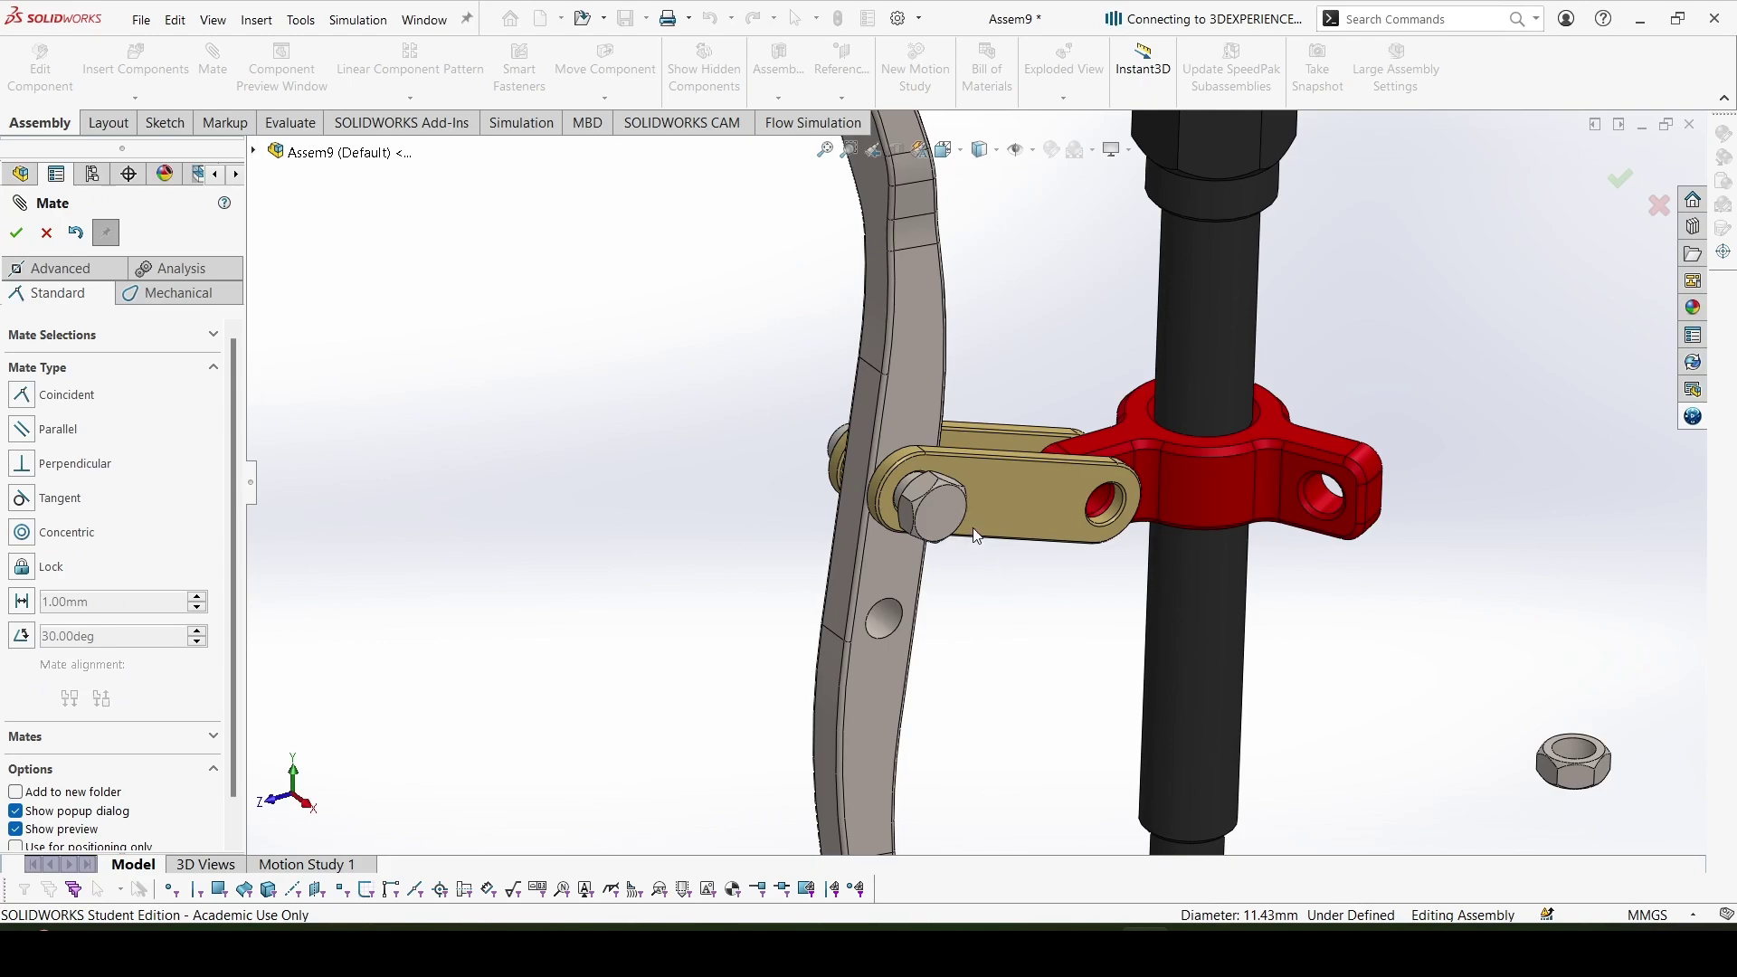
Review conditions 8 and 9 for Bolt and Nut mating, then return to Assem9
left_click(1119, 951)
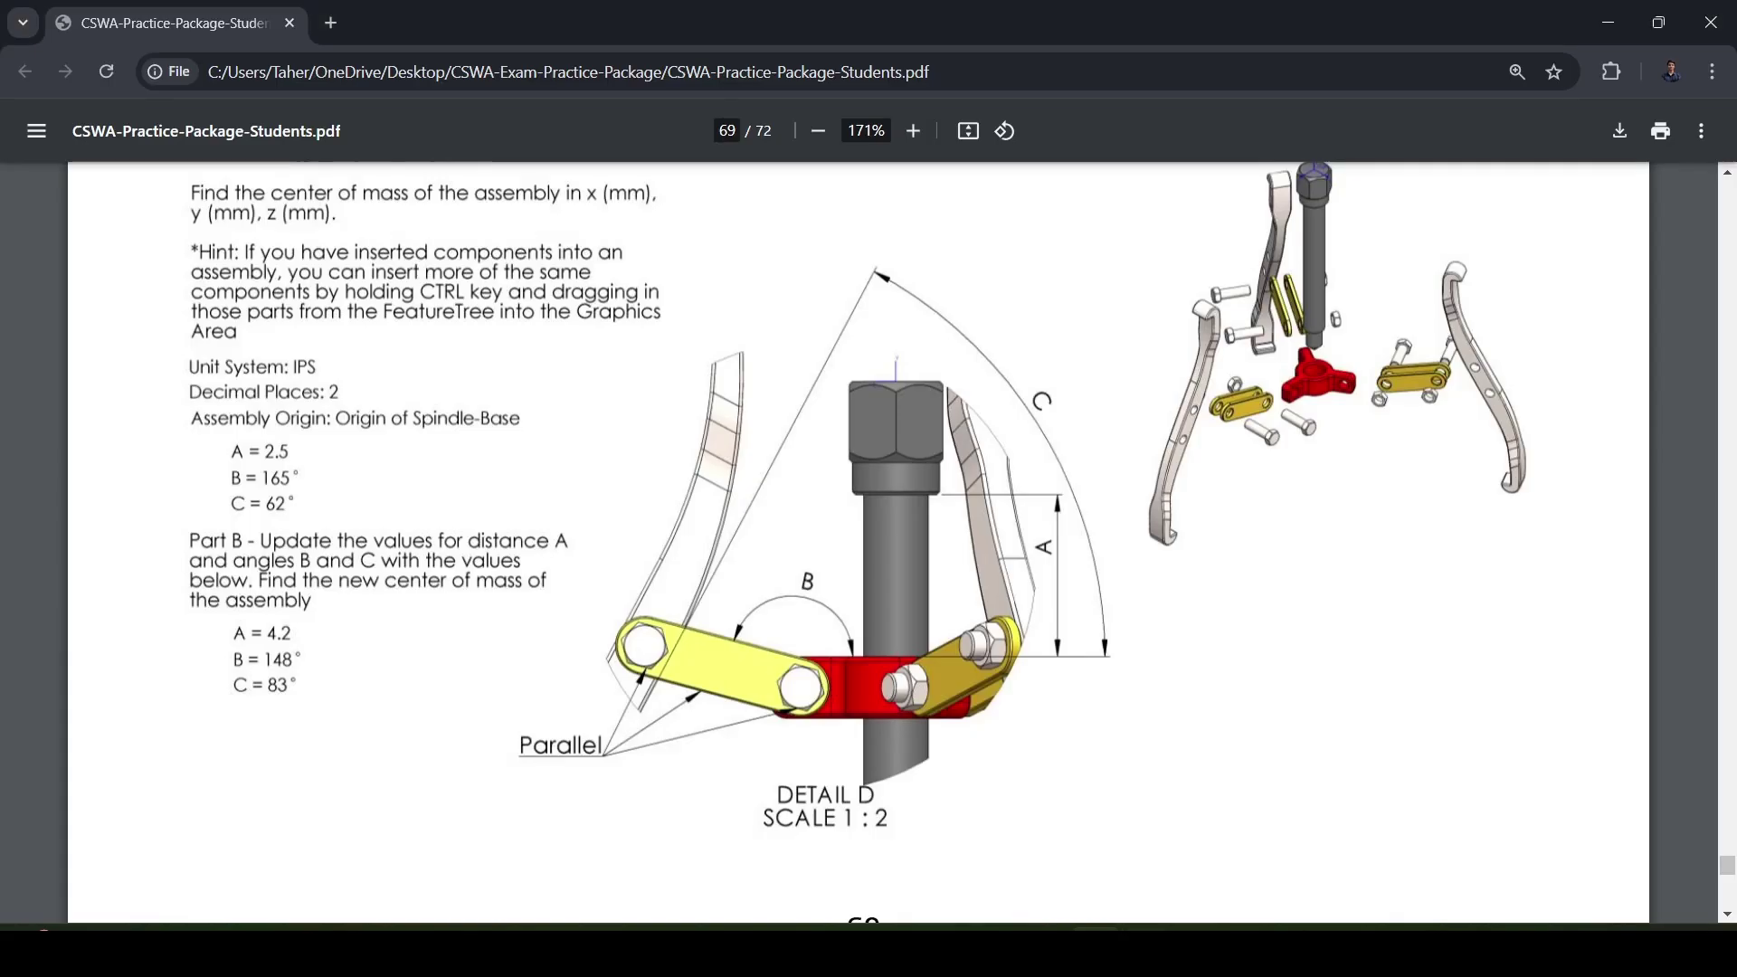
scroll(1240, 458, "up", 4)
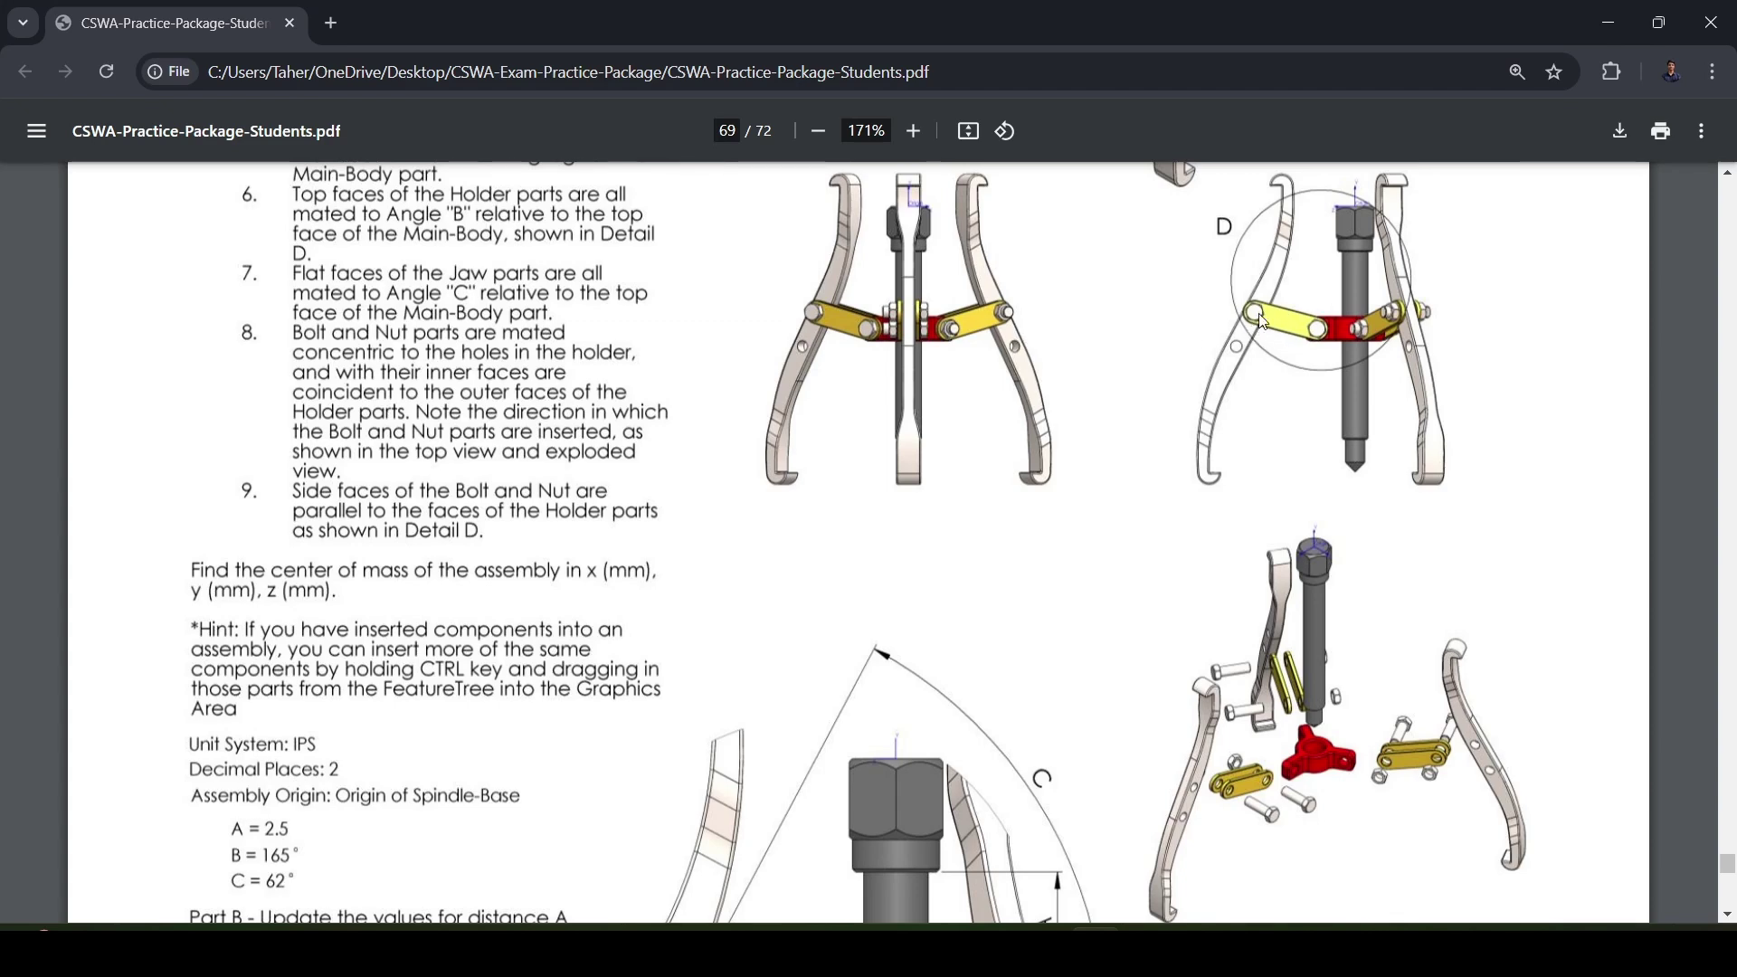
mouse_move(1144, 954)
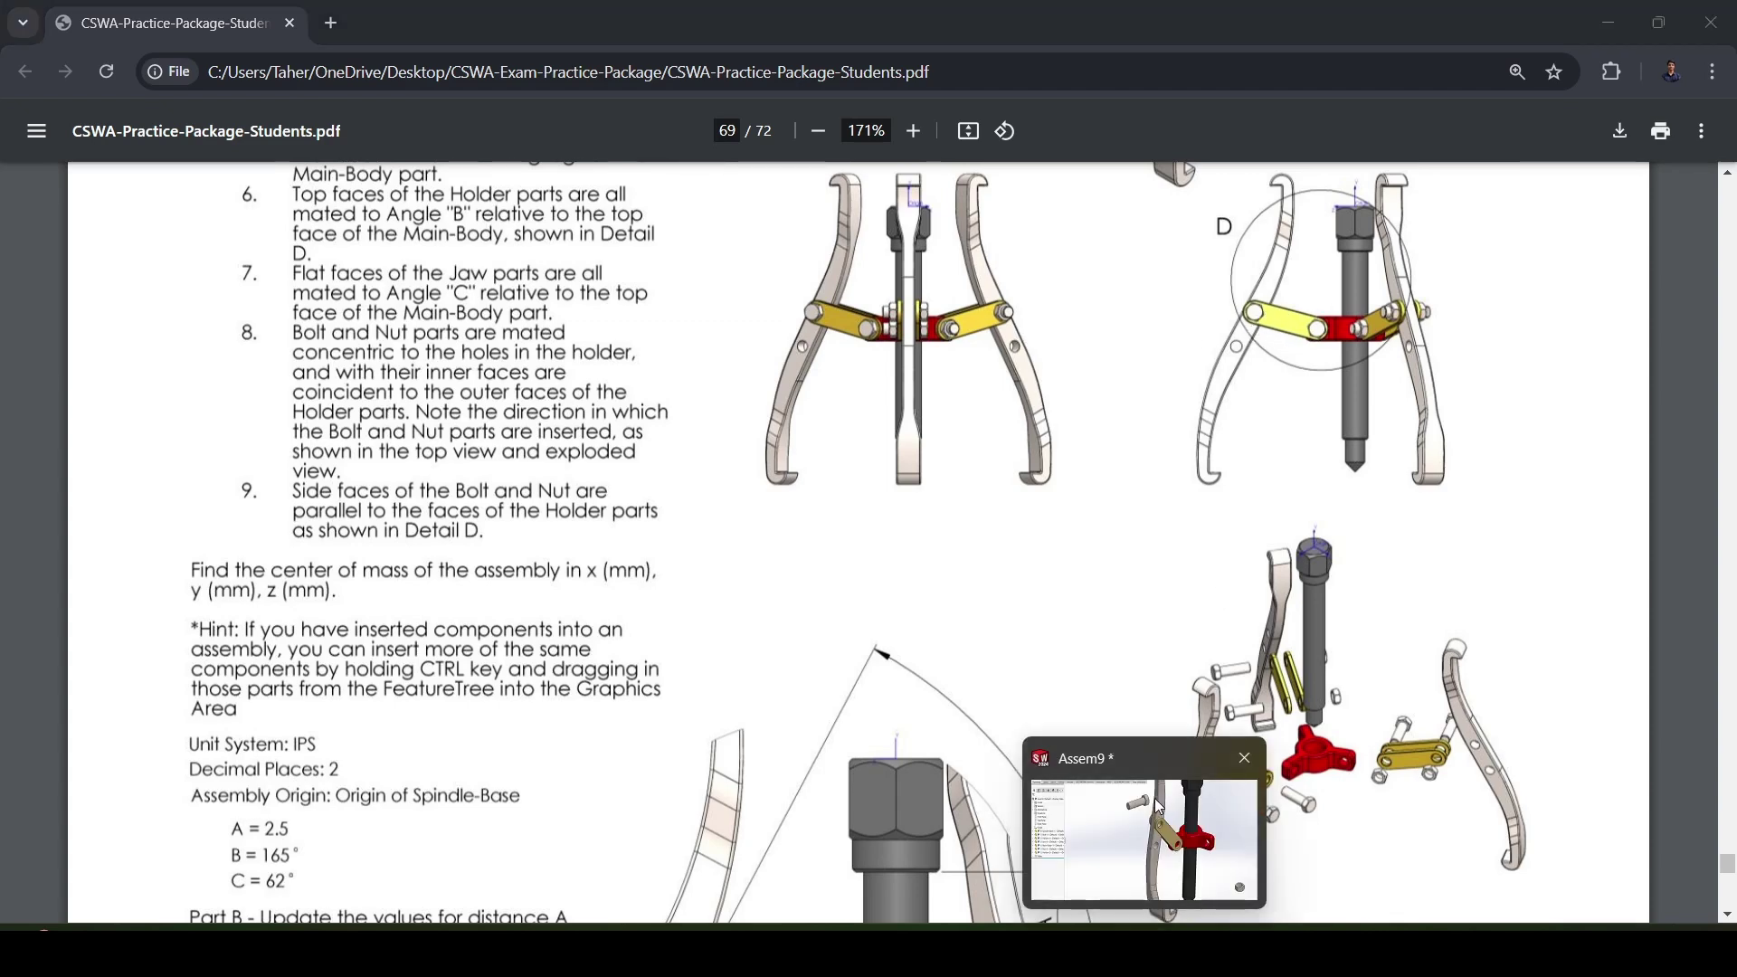
left_click(1144, 837)
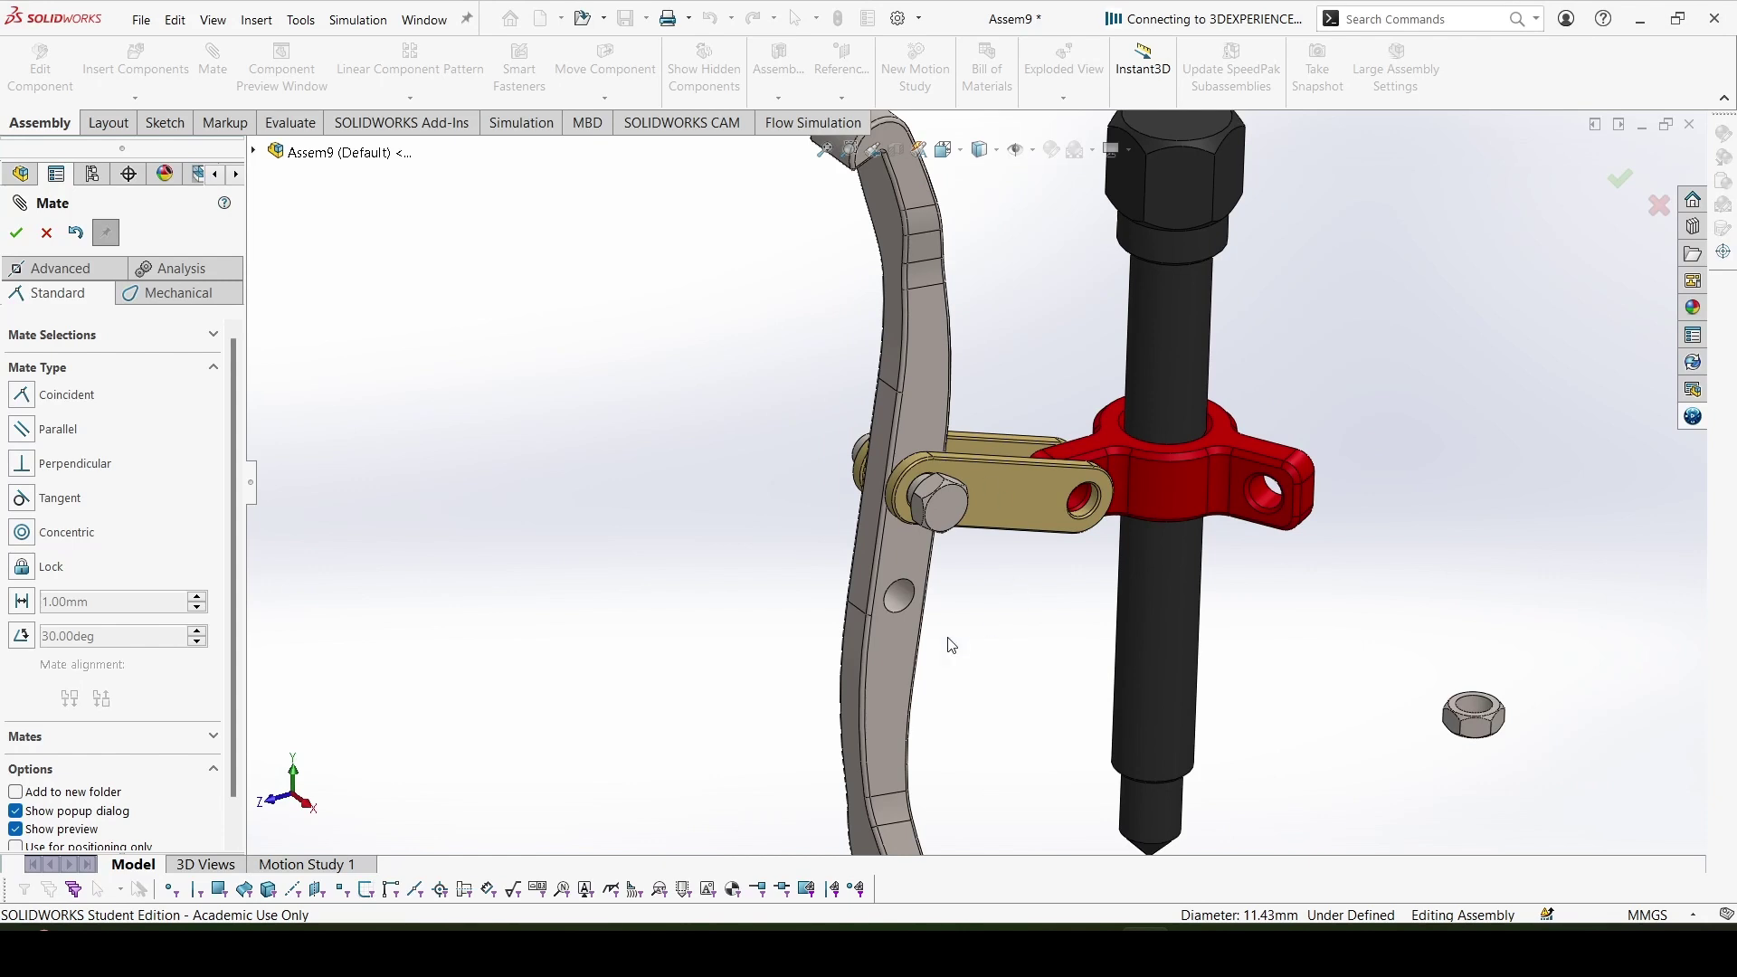
Mate the bolt head face coincident with the holder link face
scroll(948, 466, "up", 3)
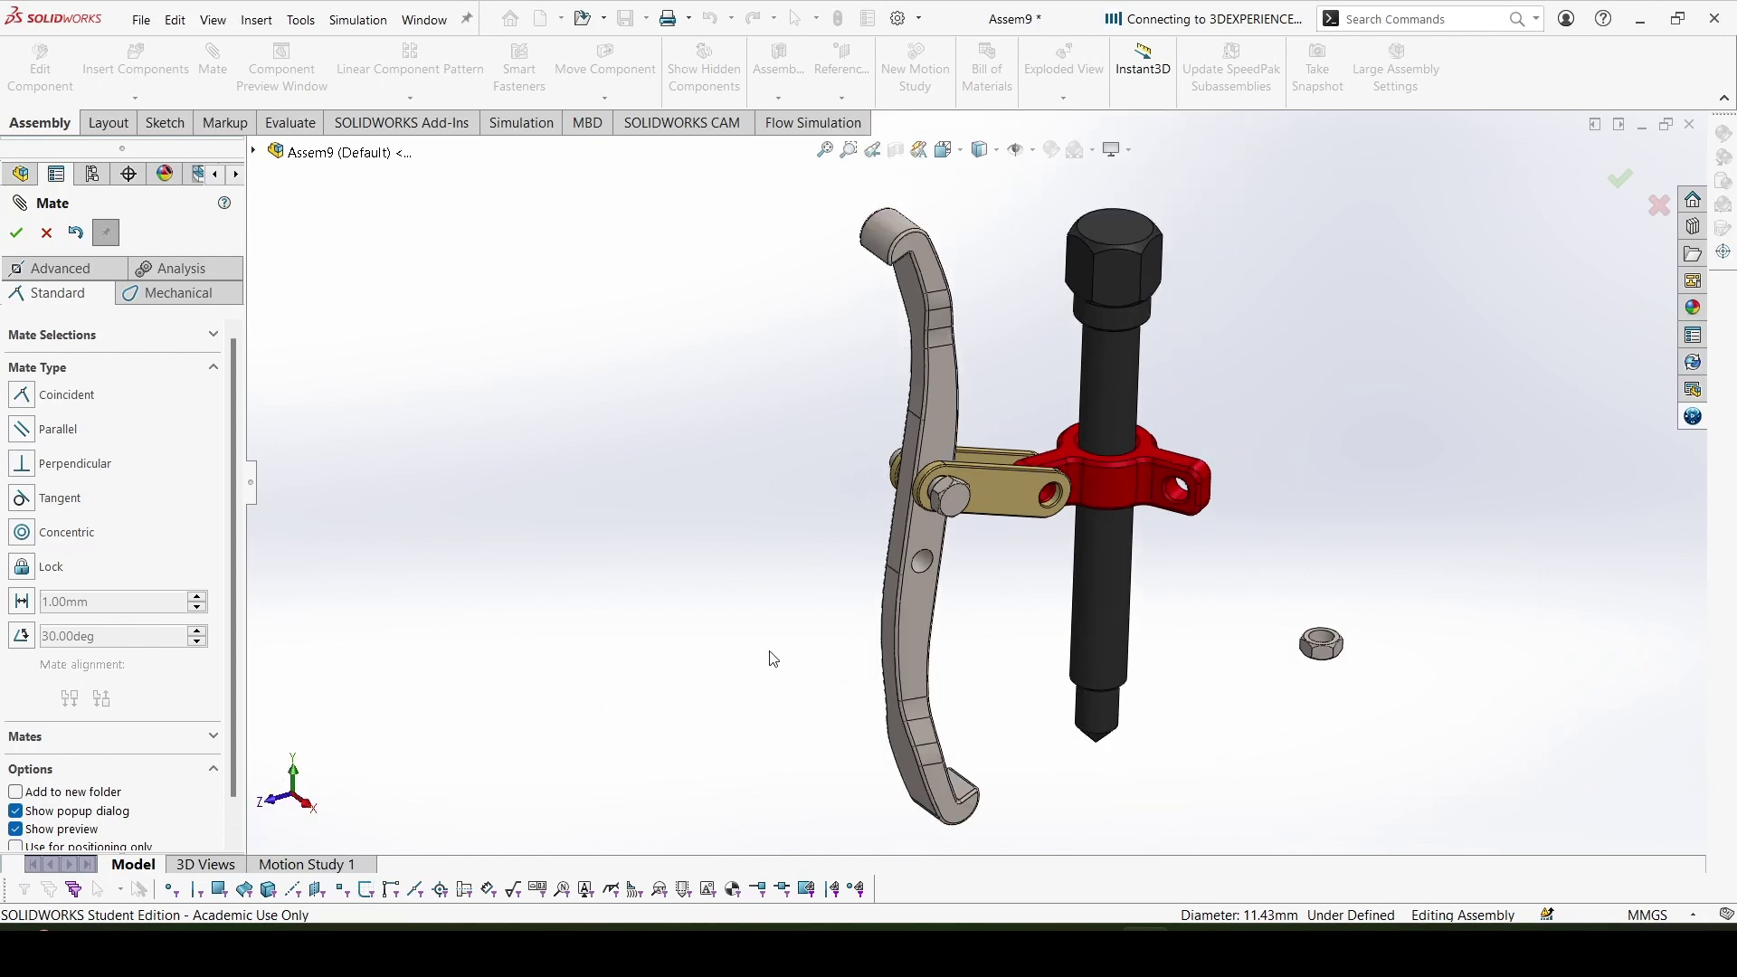
scroll(1008, 477, "down", 3)
middle_click_drag(1008, 478, 969, 589)
scroll(964, 470, "down", 2)
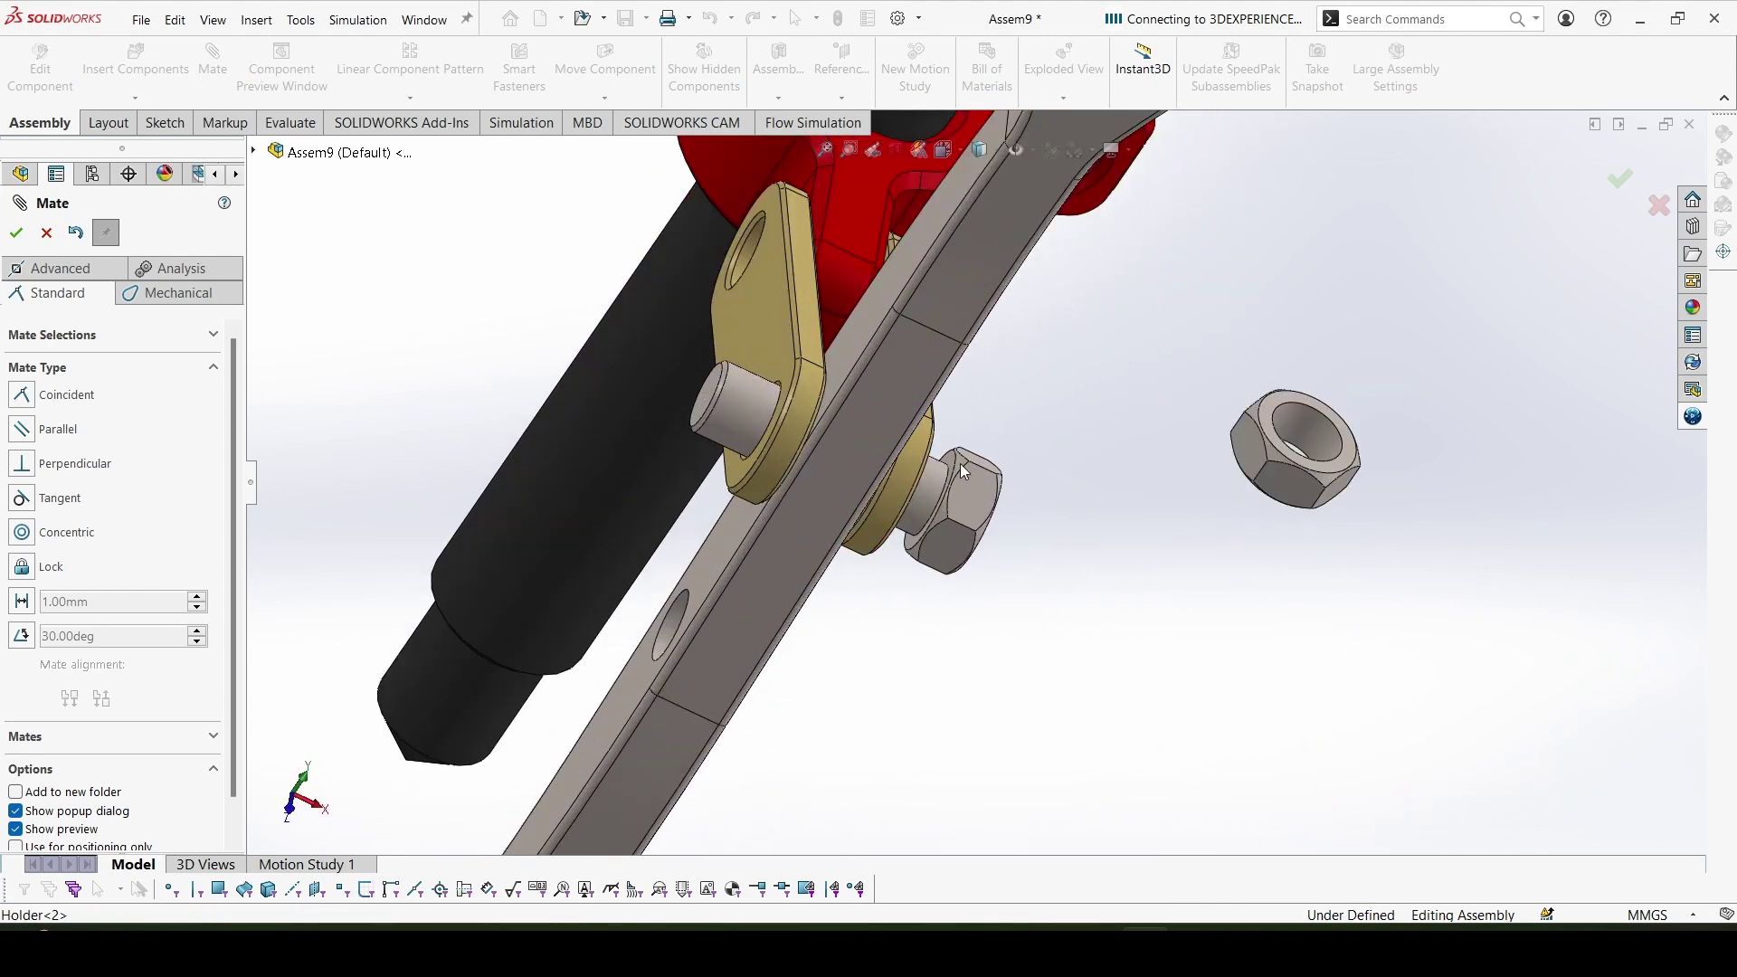
left_click(952, 467)
middle_click_drag(951, 466, 1056, 441)
left_click(1045, 441)
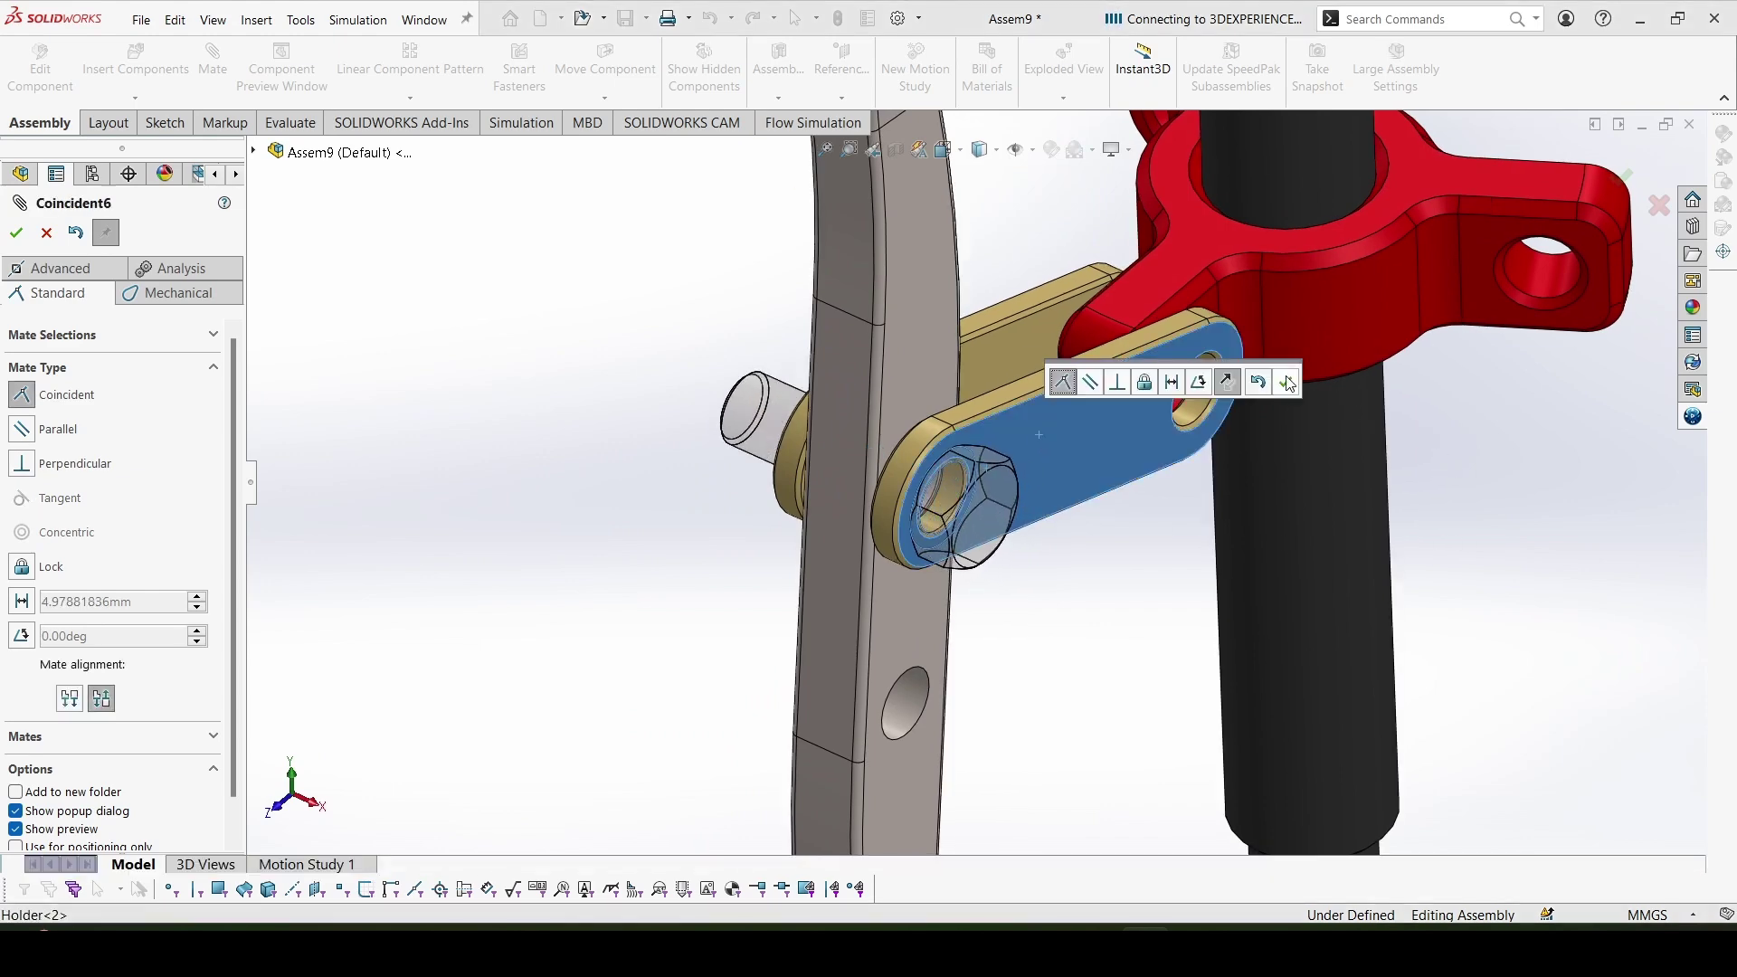
left_click(1285, 382)
Mate the nut's inner hole concentric with the bolt shank
scroll(1466, 581, "up", 3)
scroll(1484, 543, "down", 3)
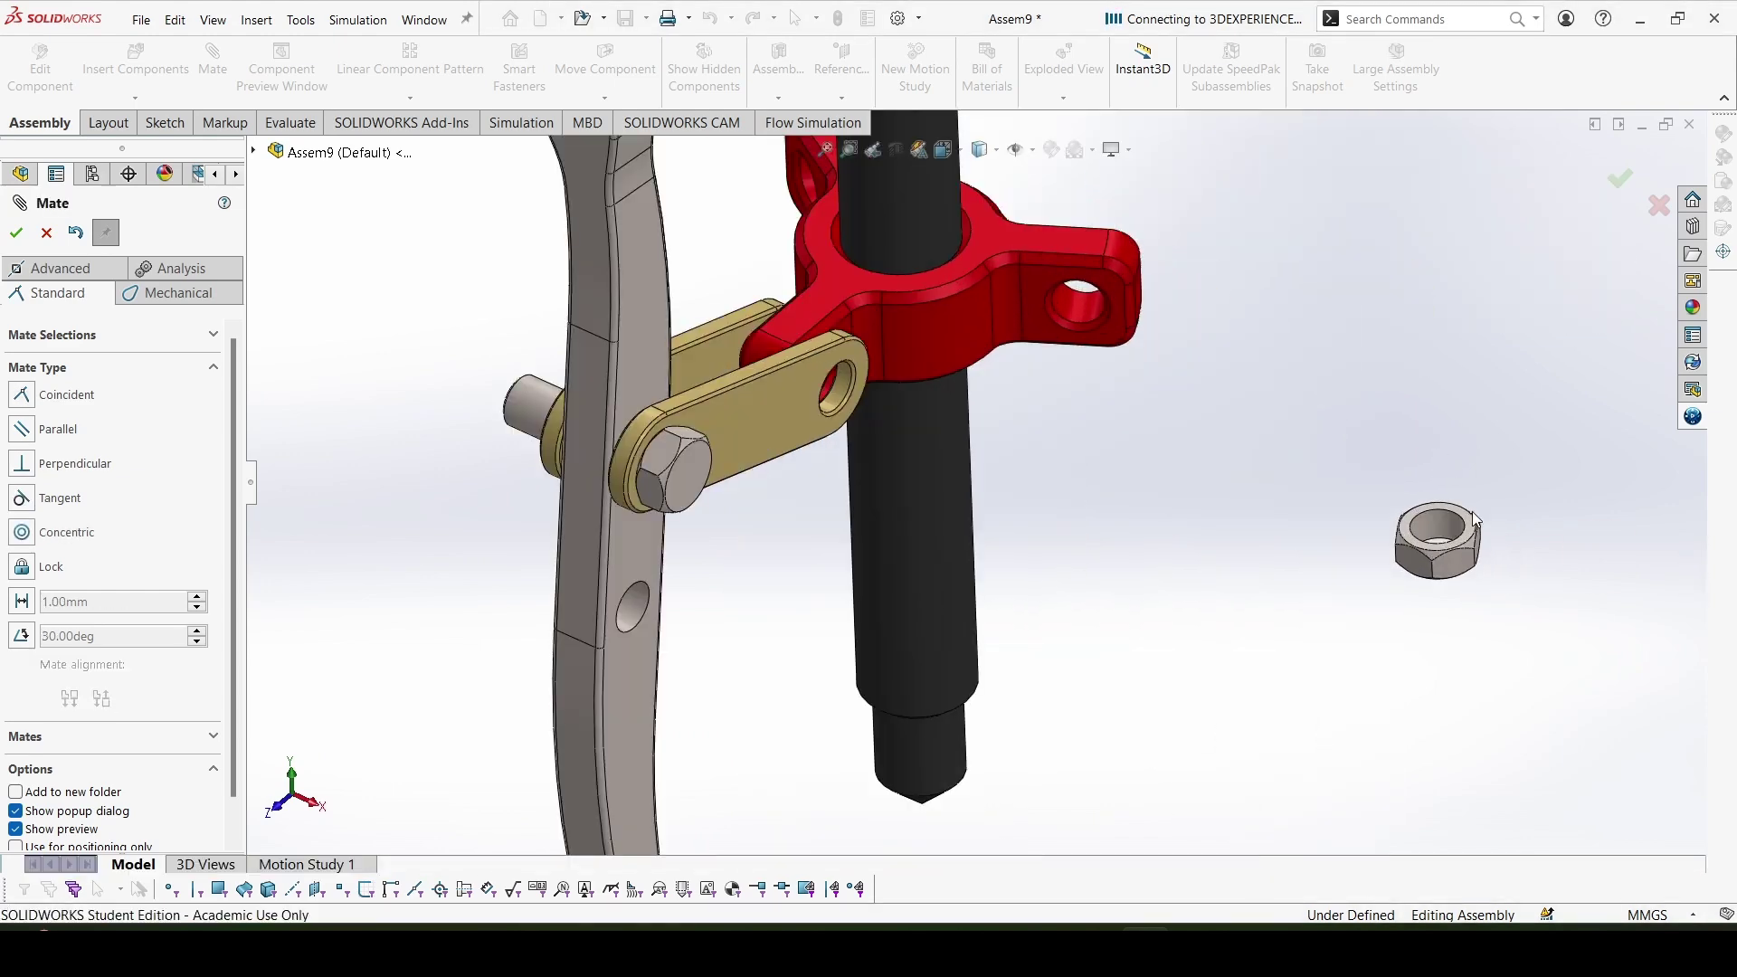
left_click(1437, 543)
left_click(529, 418)
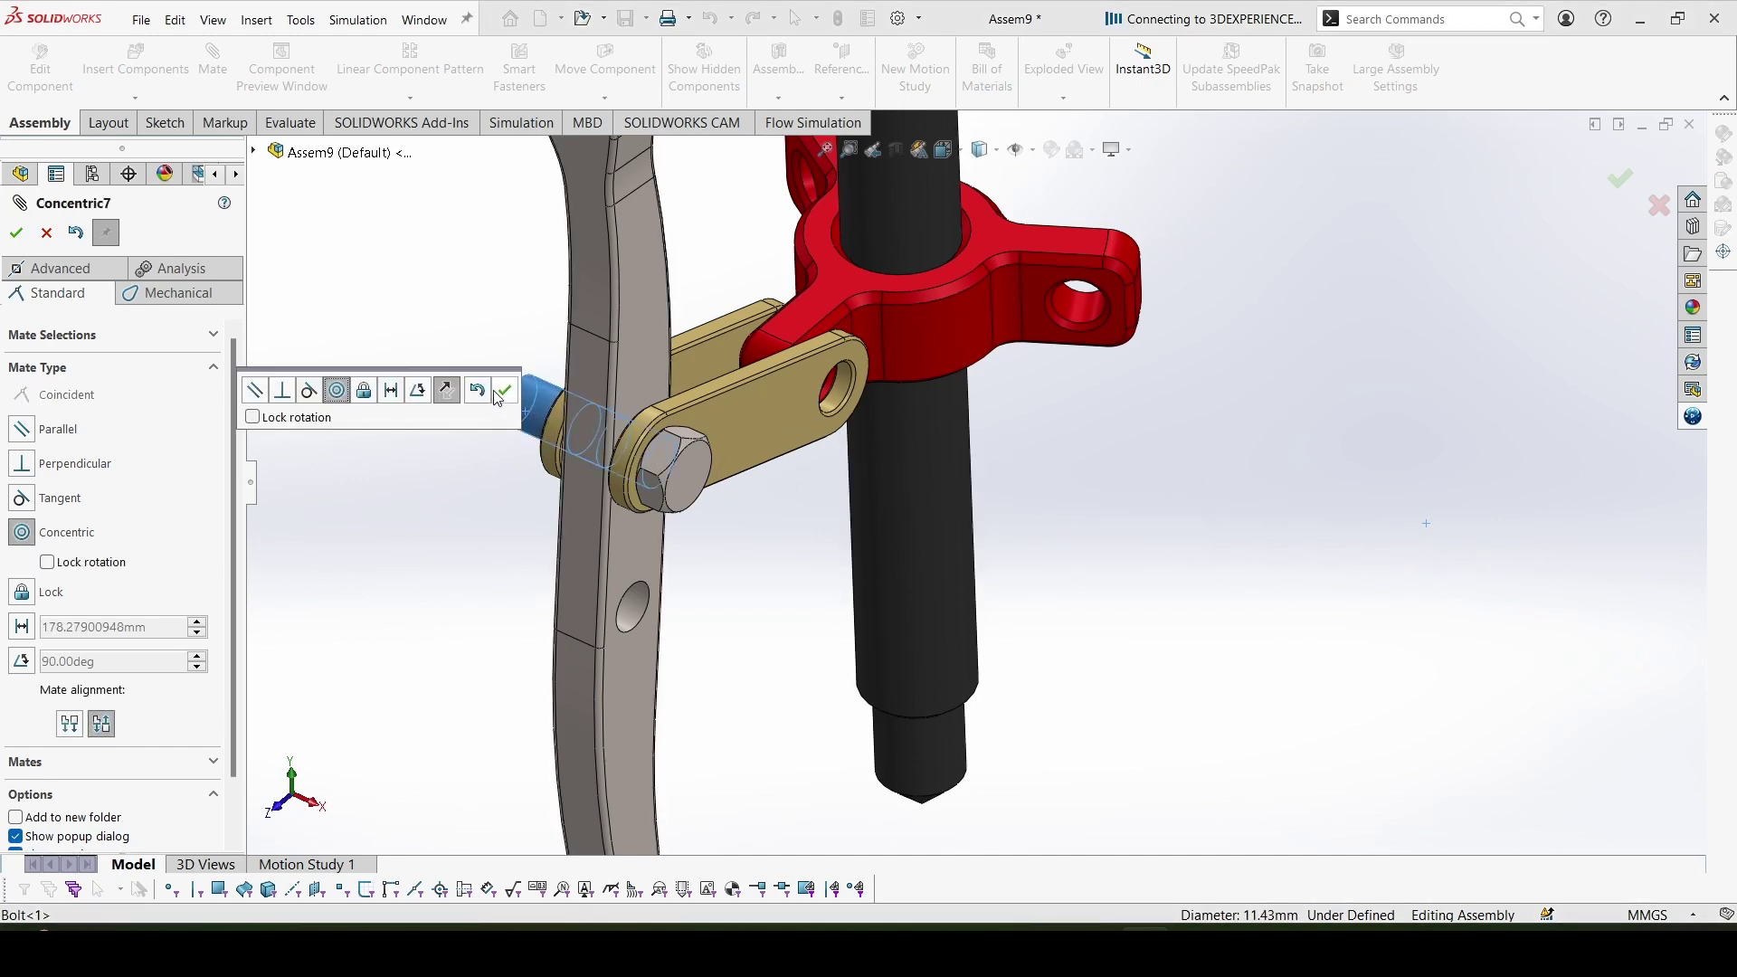
left_click(505, 392)
middle_click_drag(571, 477, 629, 423)
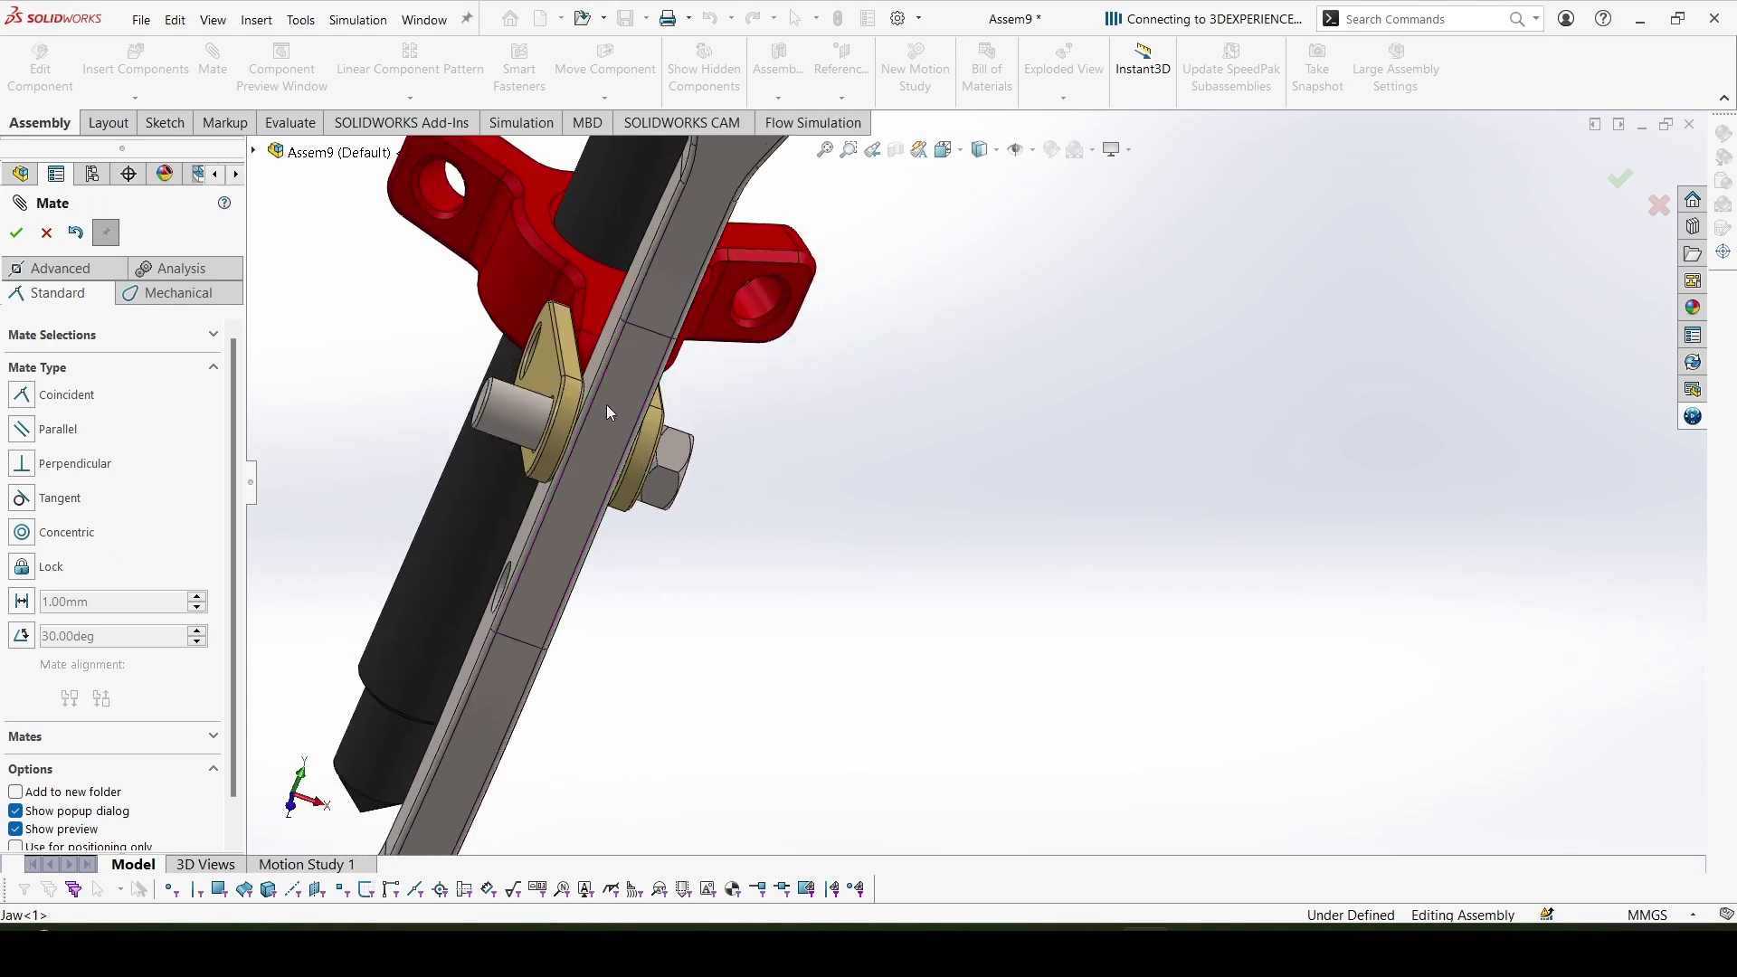
Hide the jaw, slide the bolt to expose the nut, then show the jaw again
right_click(607, 406)
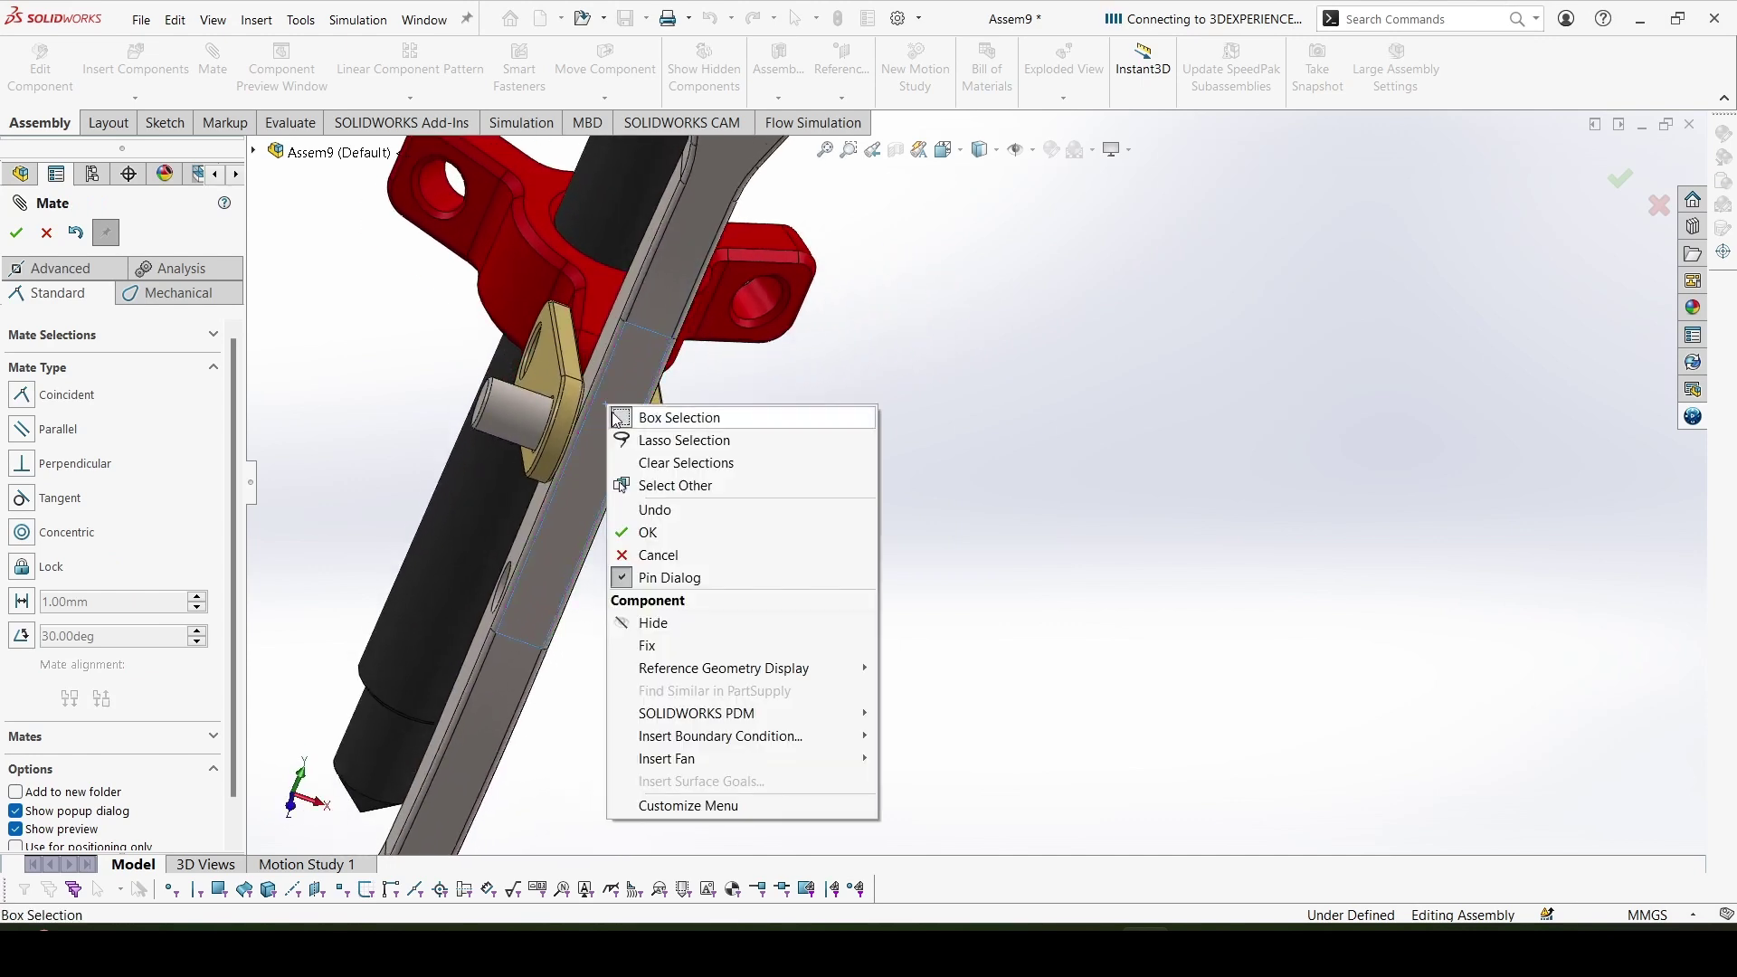
left_click(743, 623)
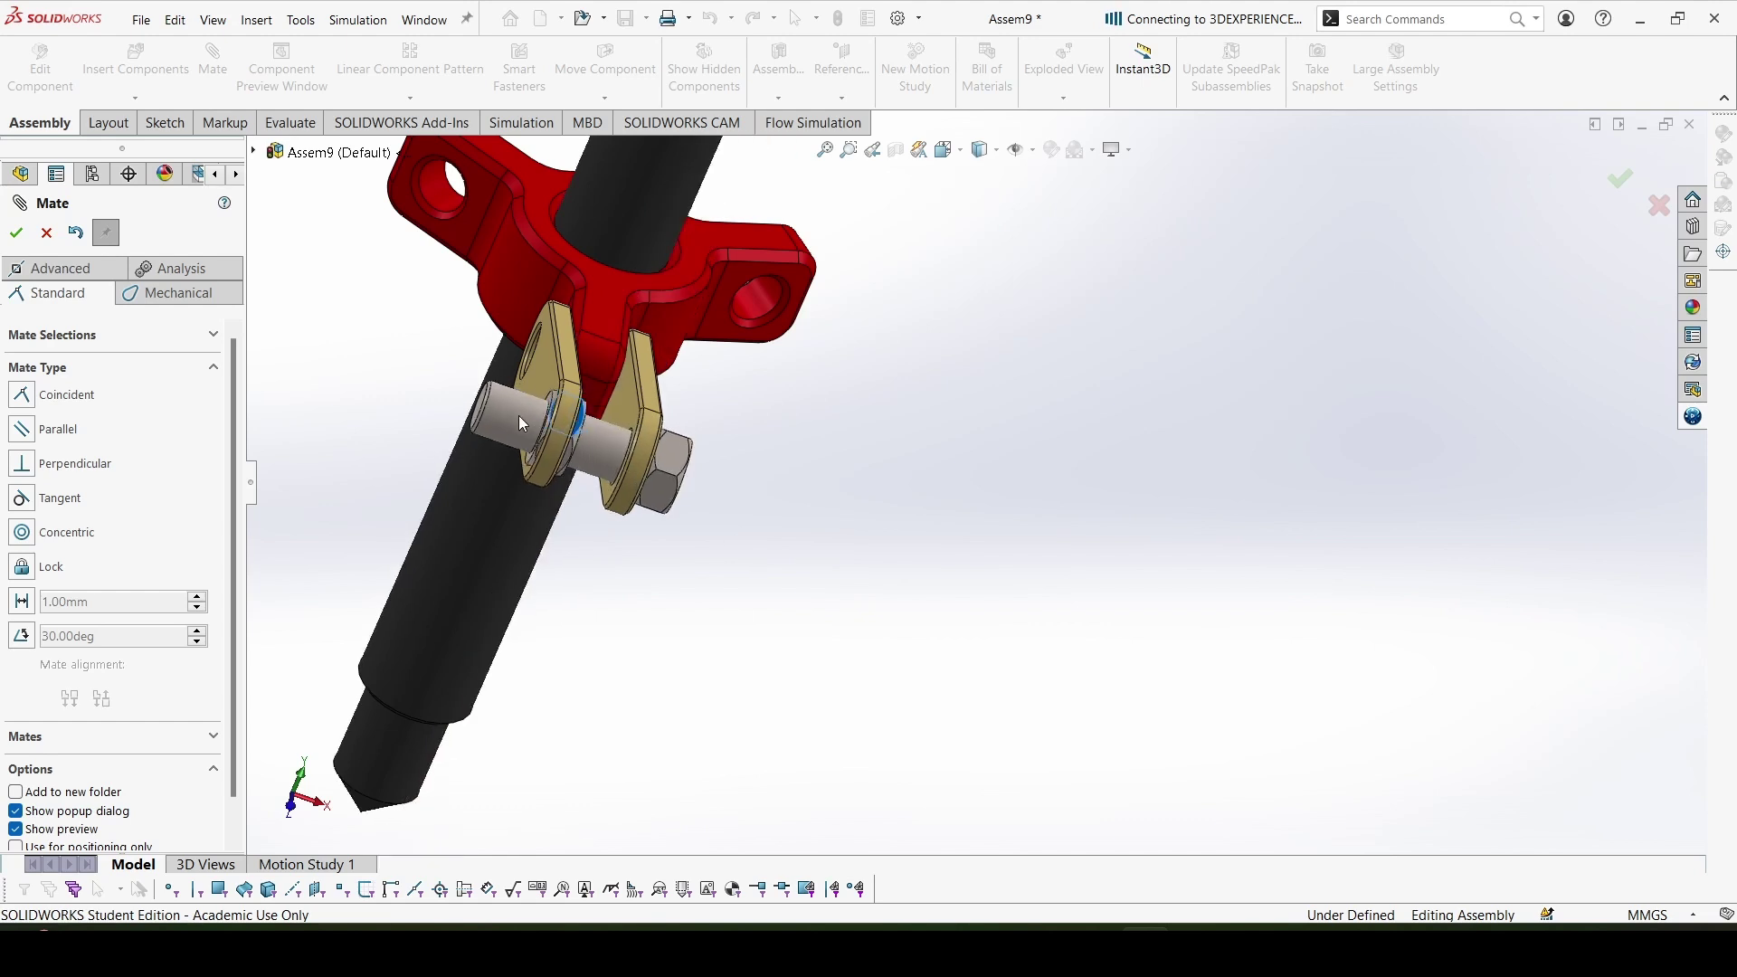
left_click_drag(517, 421, 436, 318)
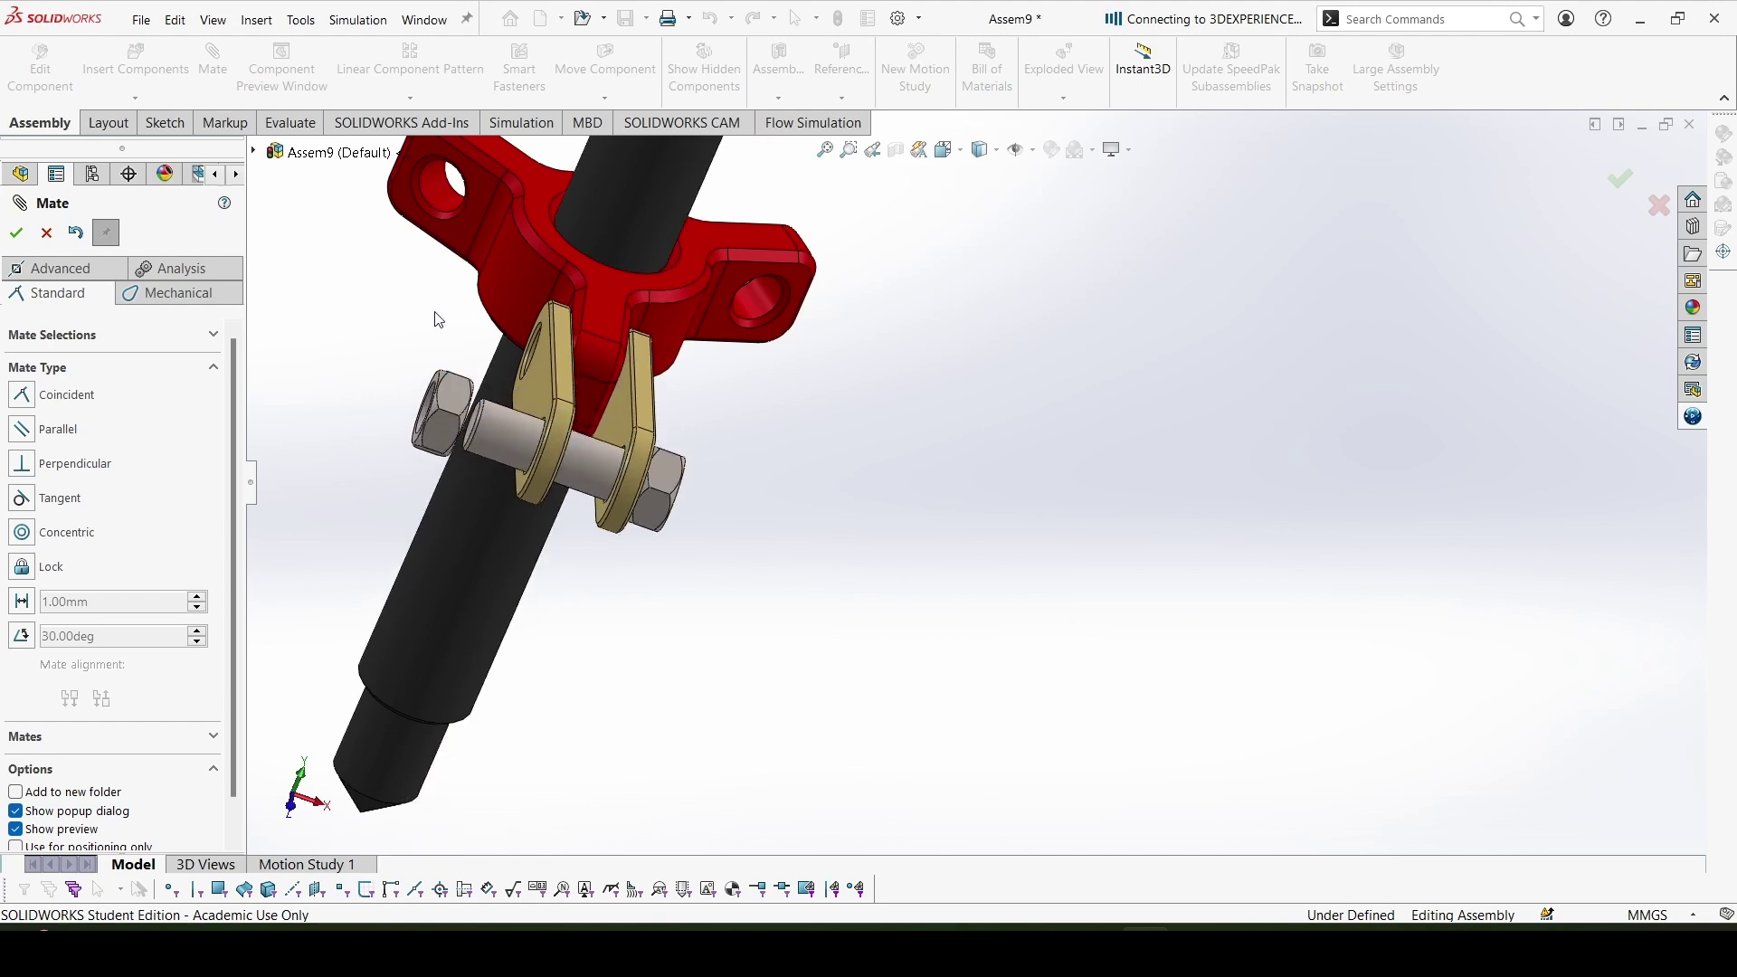
left_click(255, 153)
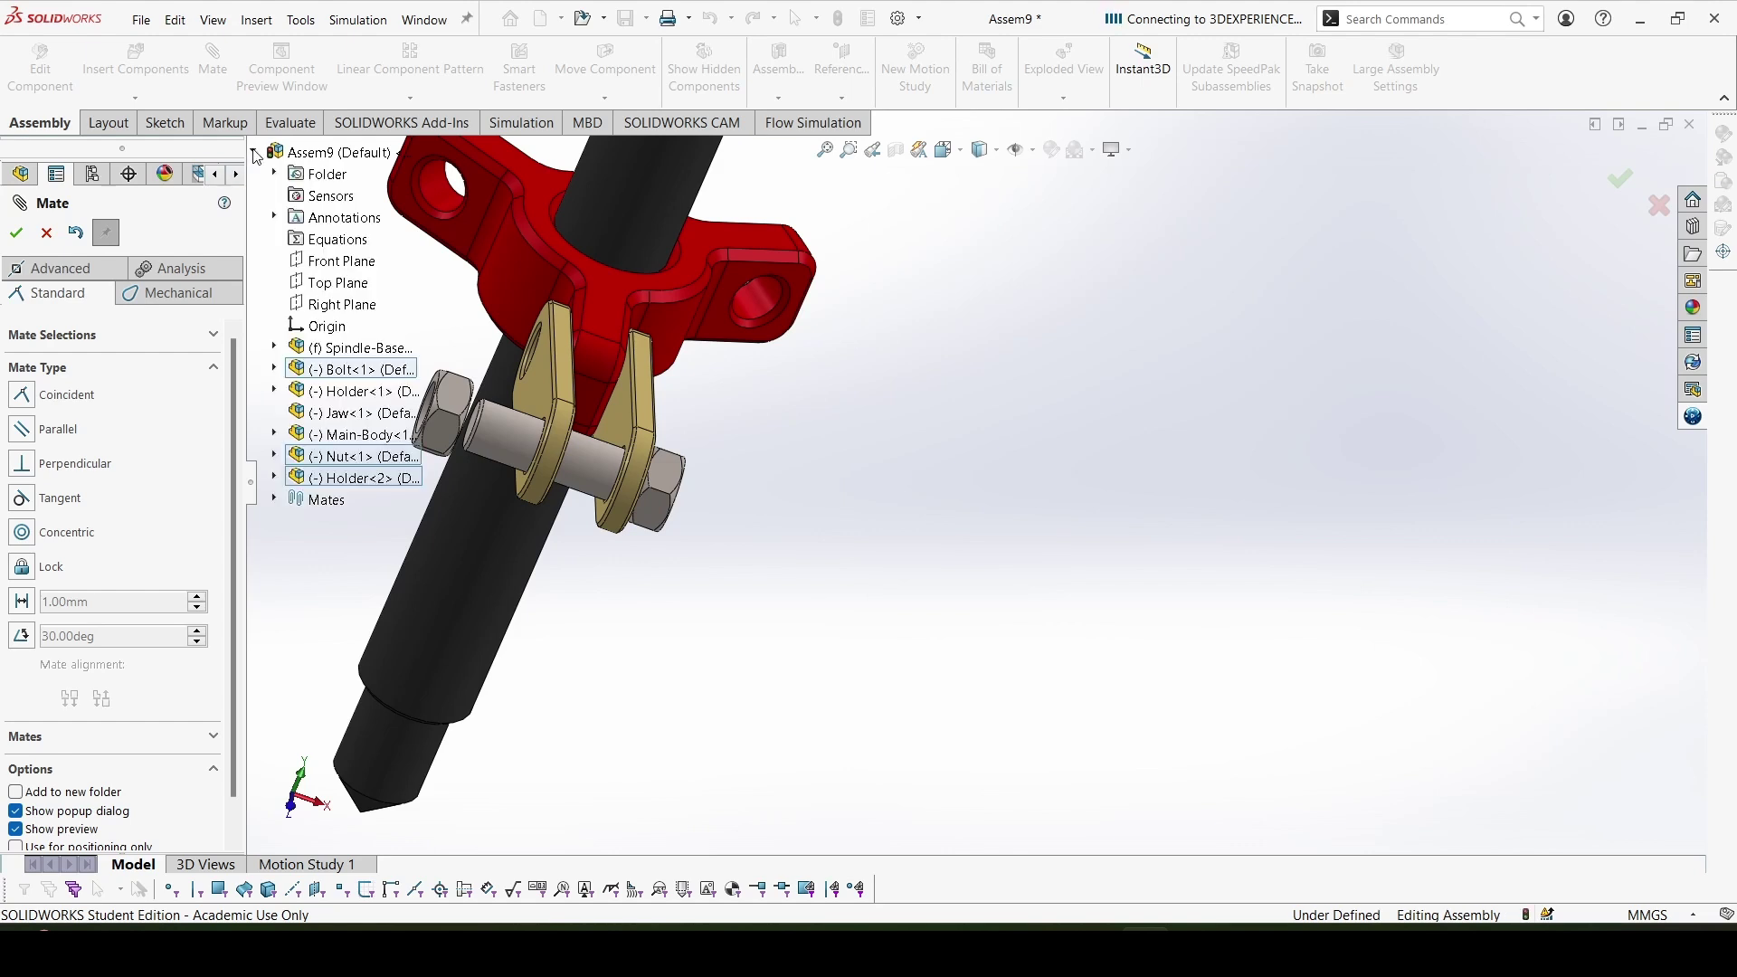
right_click(347, 423)
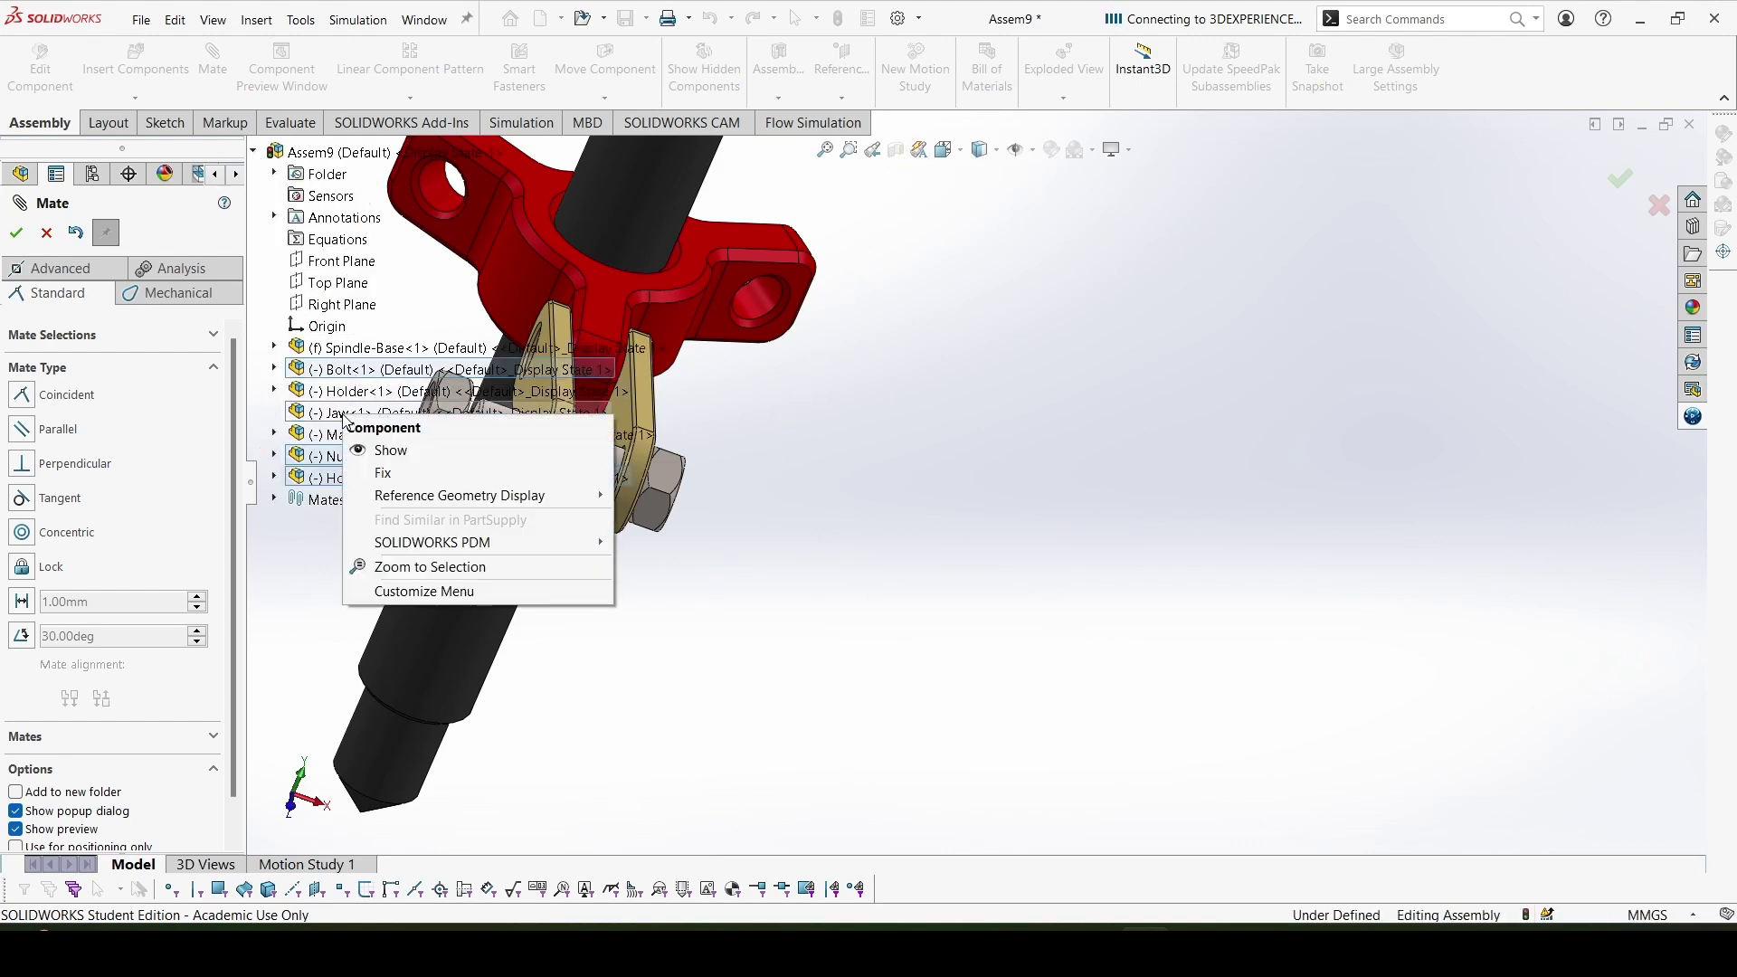
left_click(380, 448)
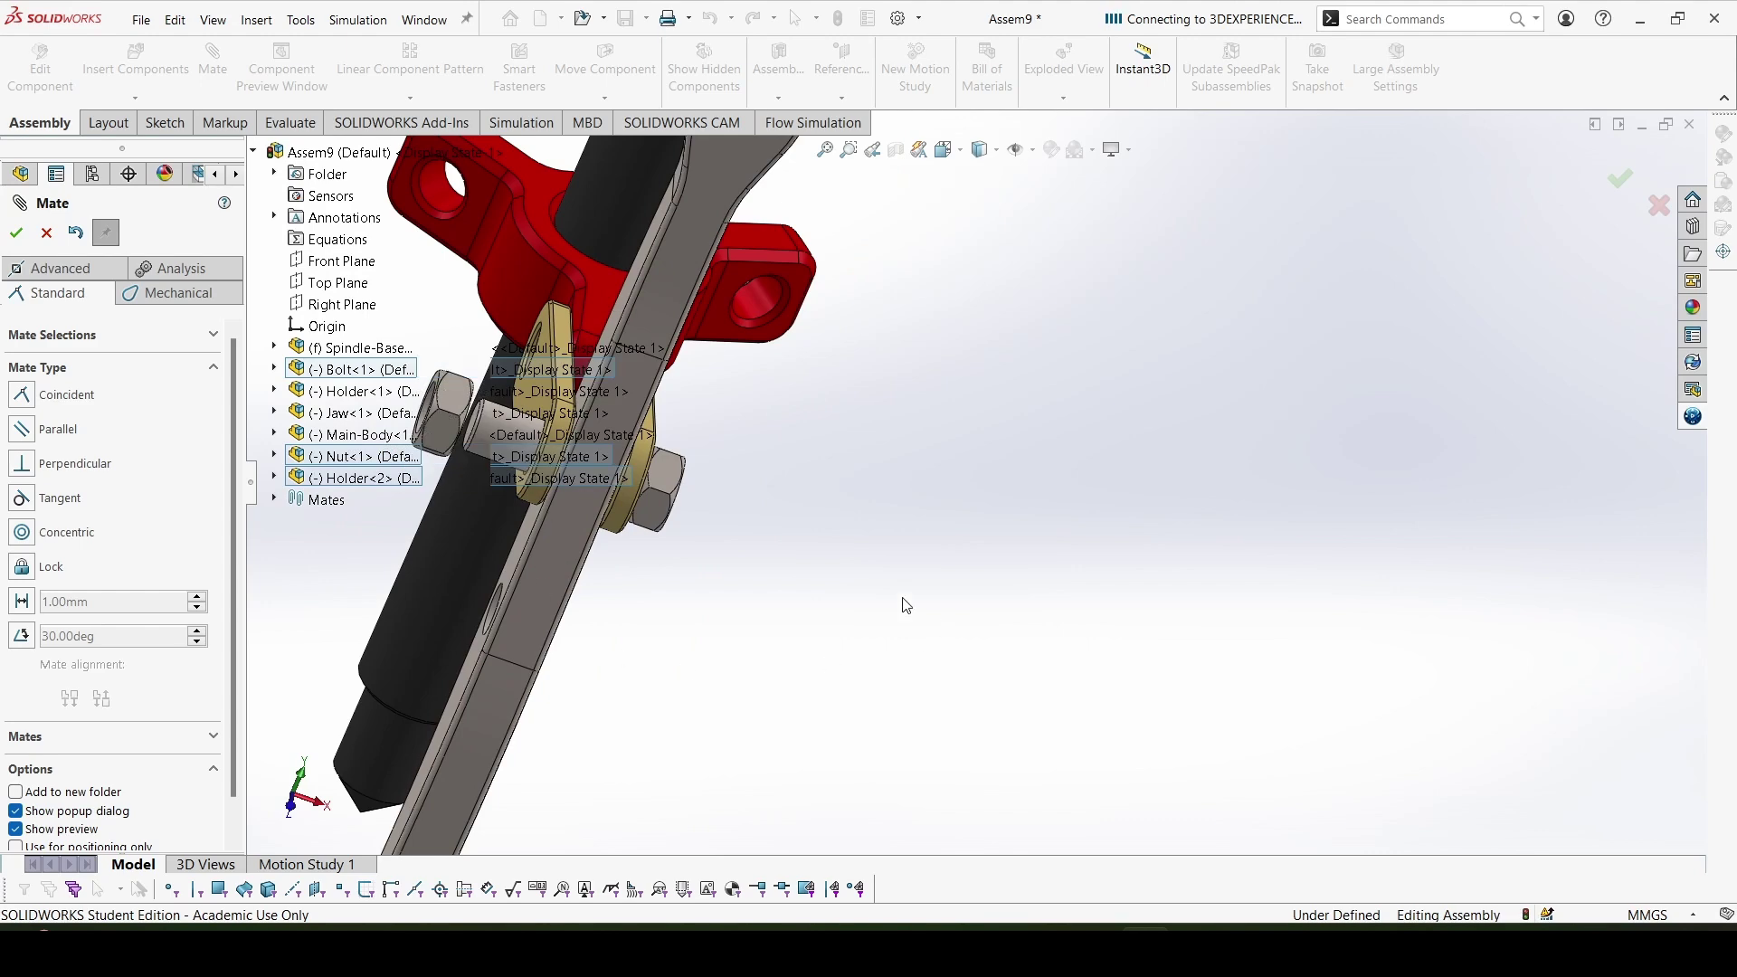
Mate the nut's inner face coincident with the outer face of the holder plate
scroll(739, 447, "down", 8)
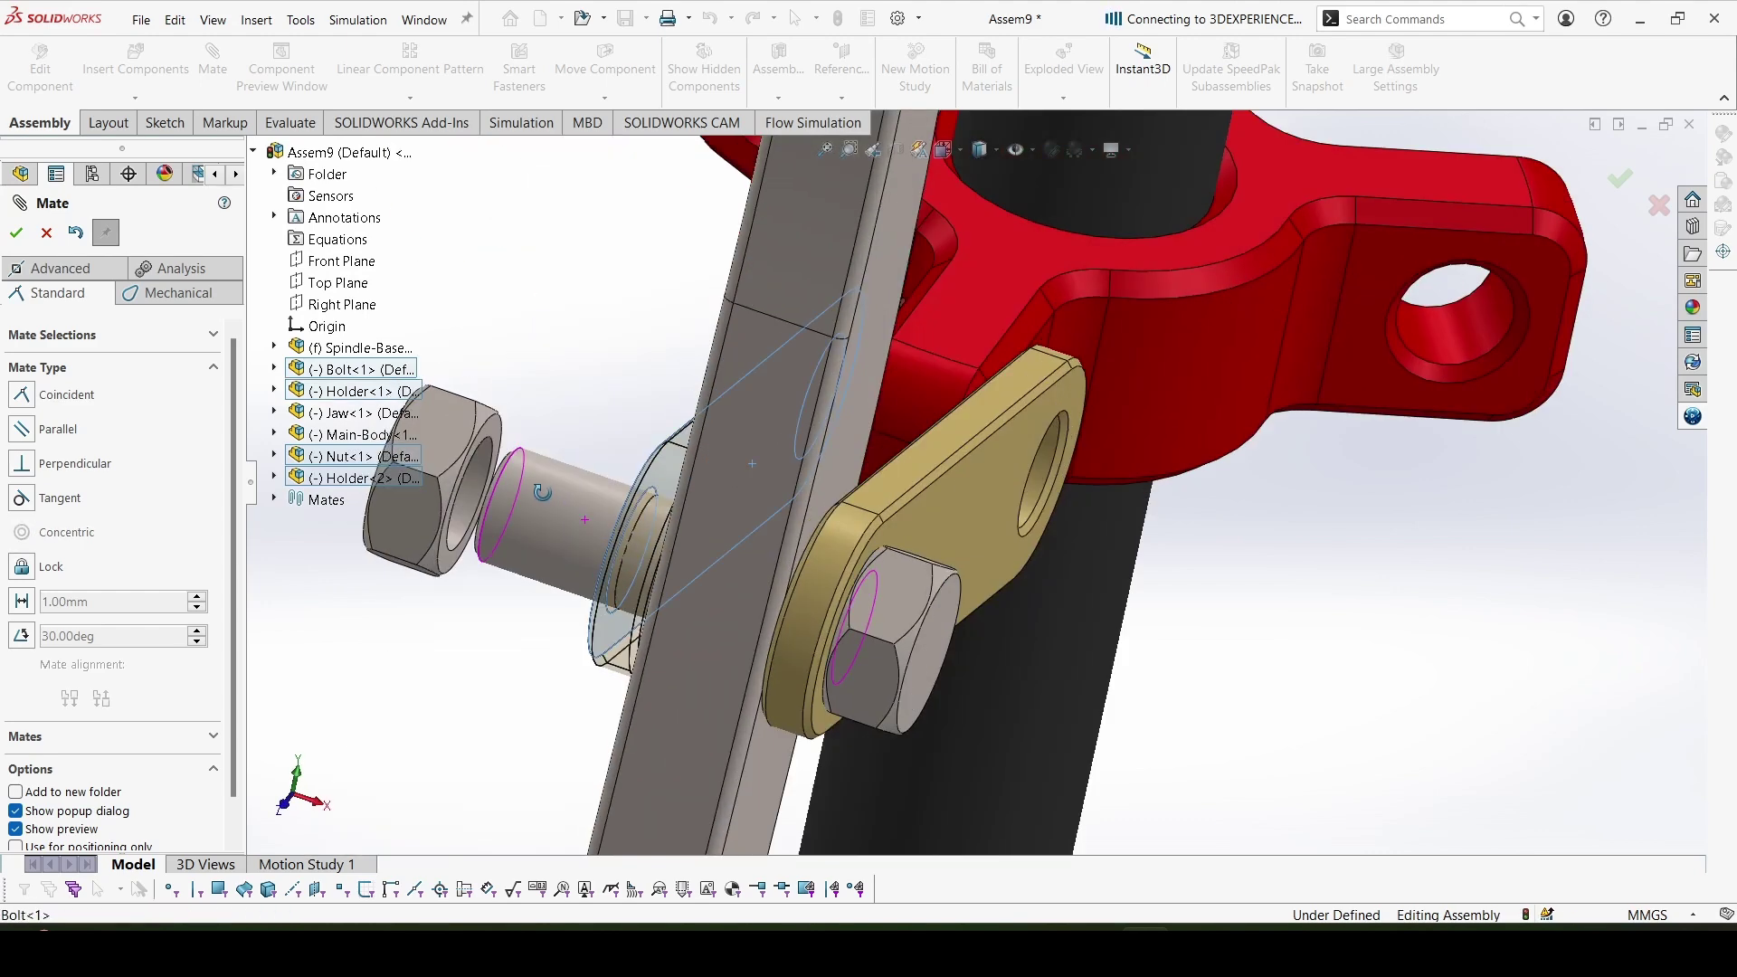
middle_click_drag(542, 491, 624, 507)
left_click(638, 547)
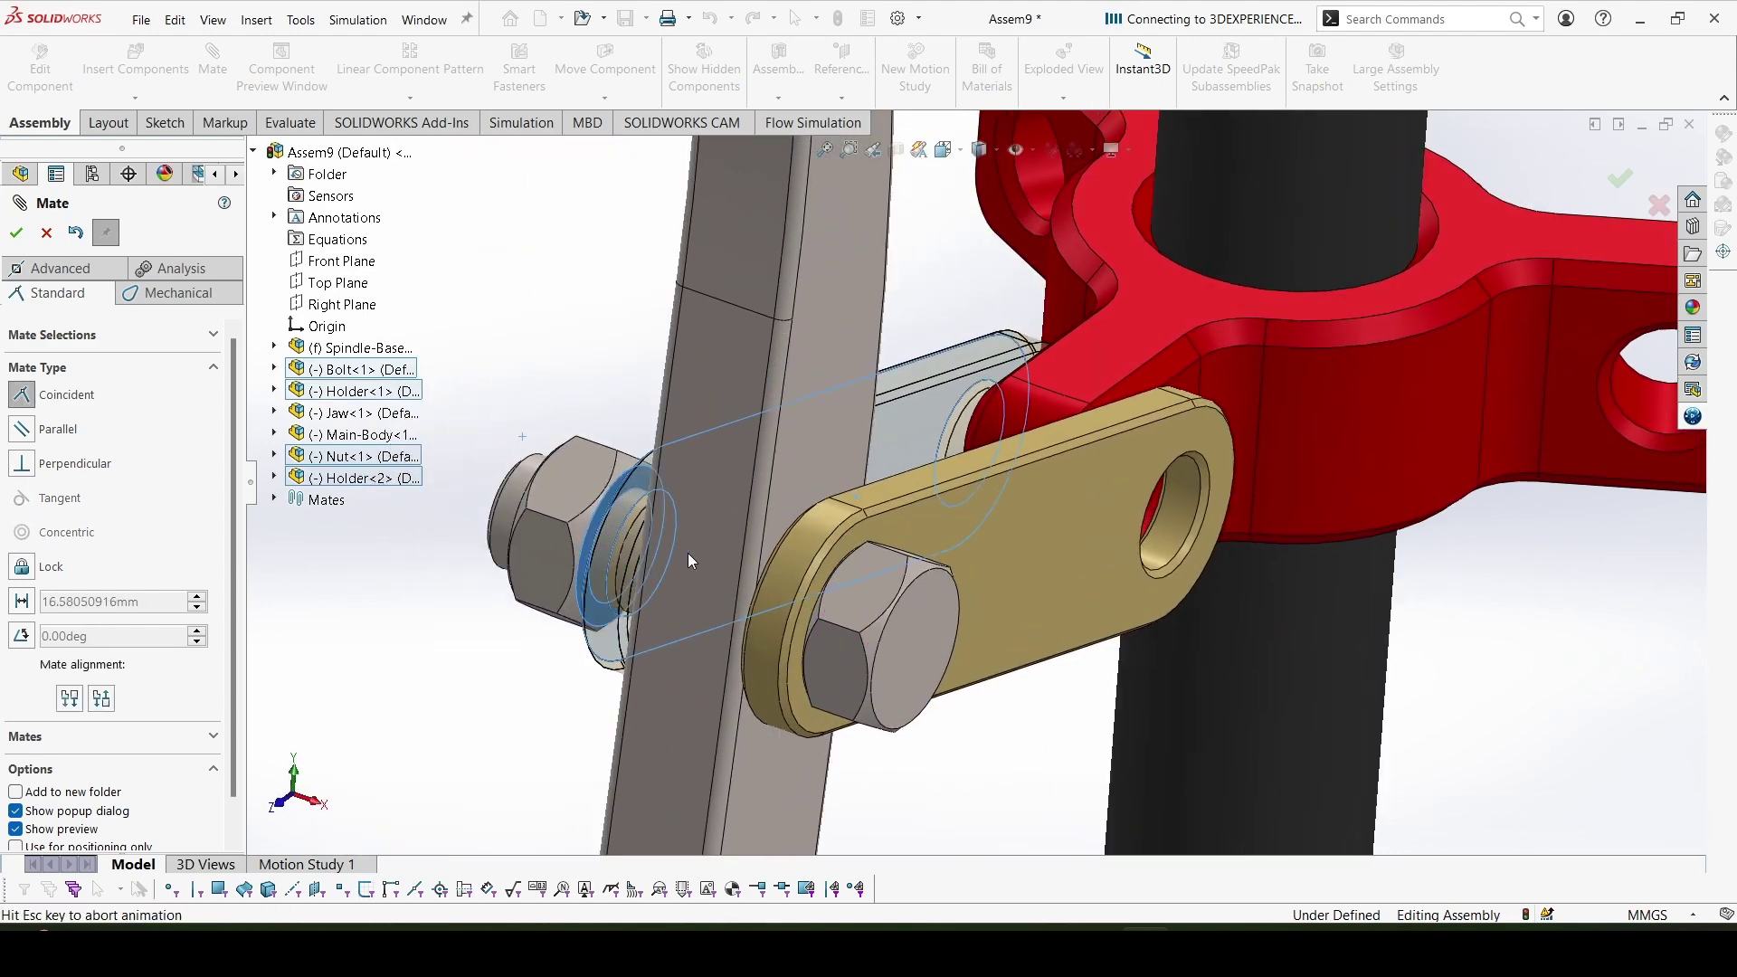
left_click(887, 650)
left_click(764, 626)
Inspect the bolt and link, then close the Mate tool with Esc
scroll(854, 559, "up", 6)
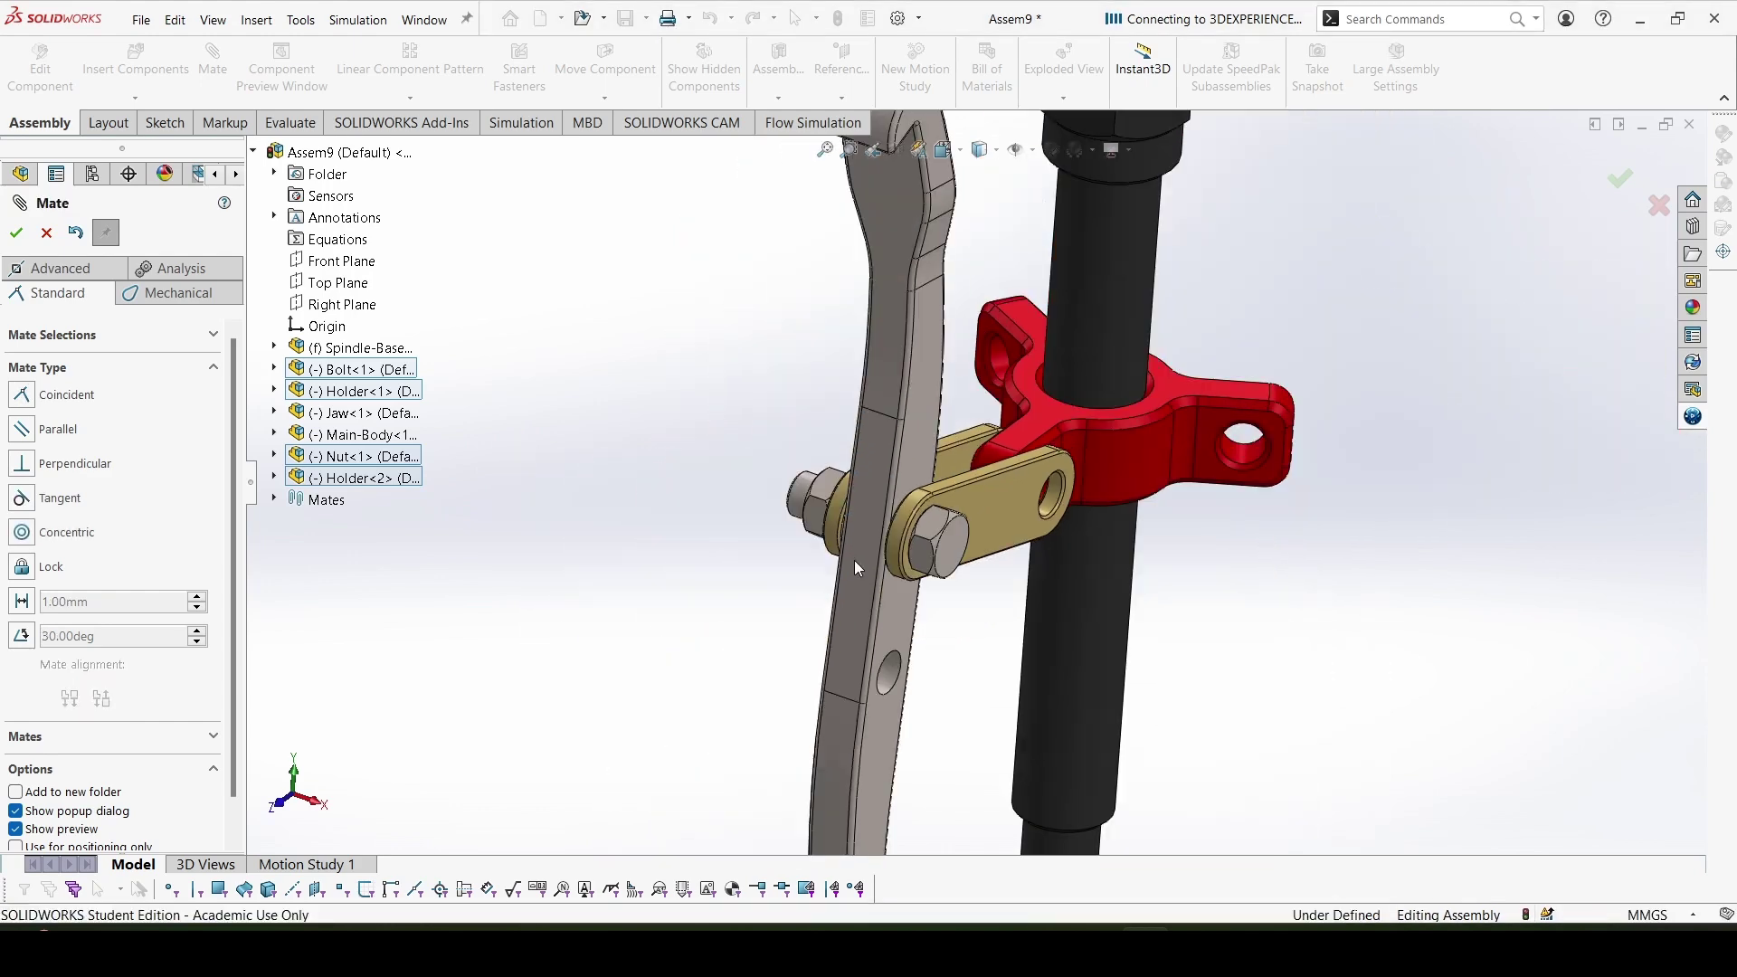
middle_click_drag(1034, 582, 1028, 530)
scroll(904, 531, "down", 3)
right_click(899, 519)
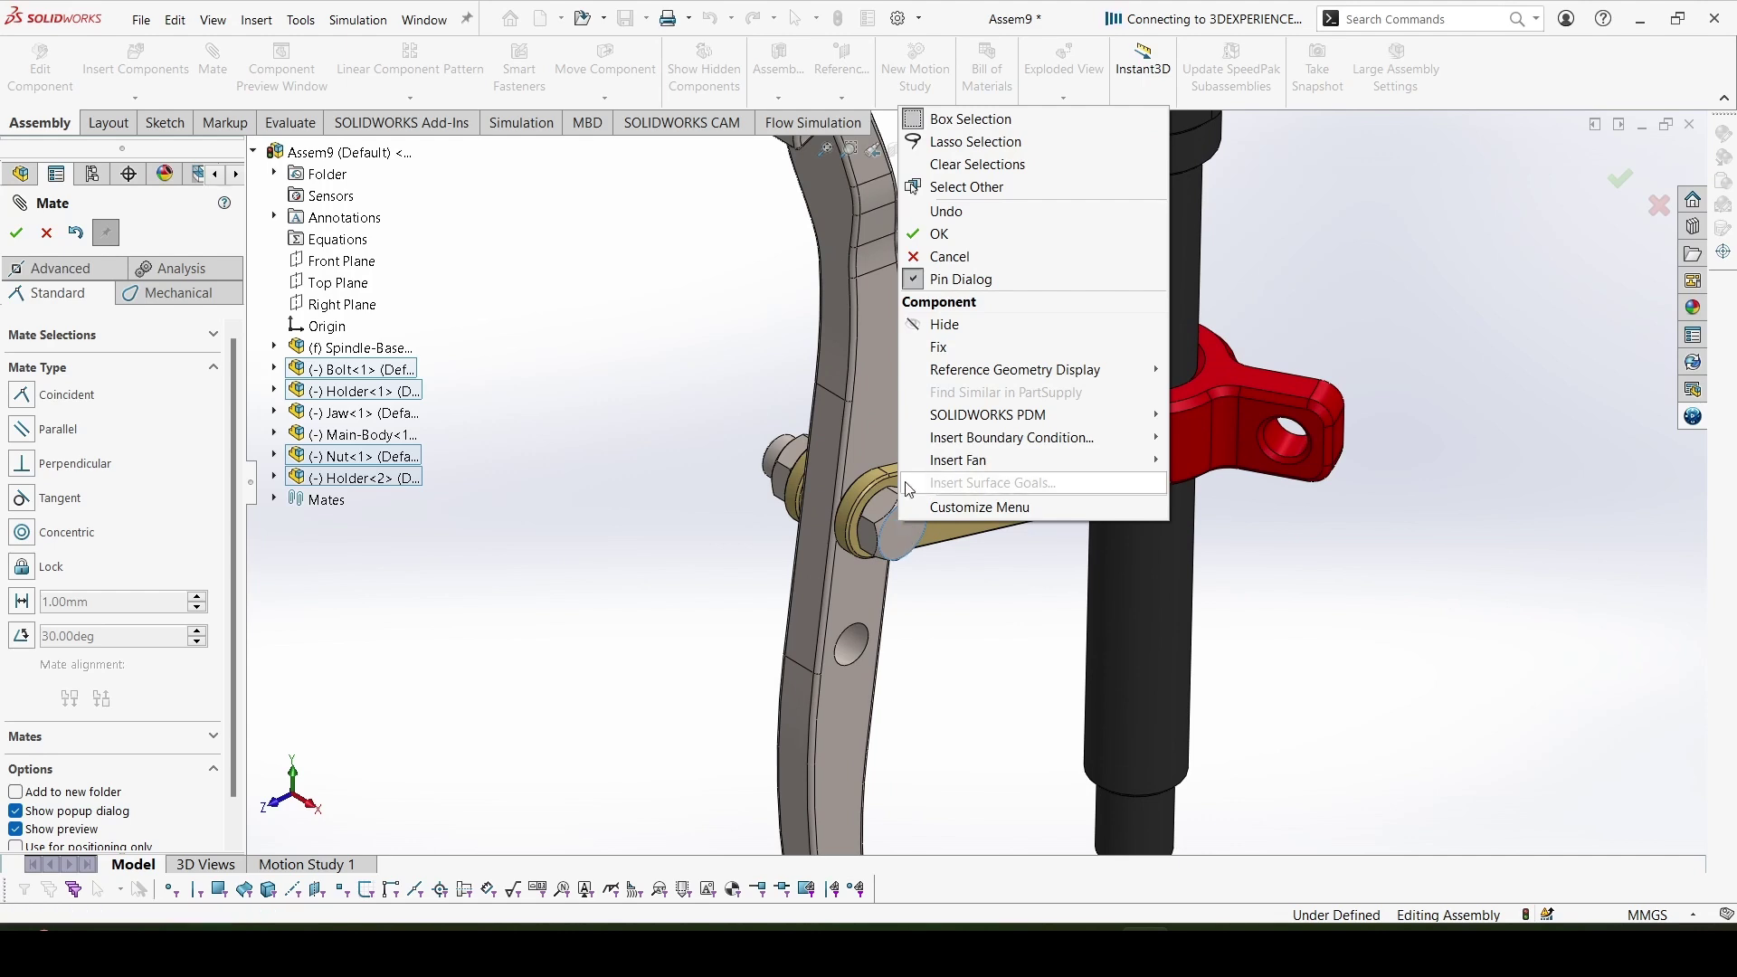
left_click(1167, 121)
key("Escape")
Copy the bolt with its mates, using the Main-Body hole and Holder<2> face as new references
left_click(911, 524)
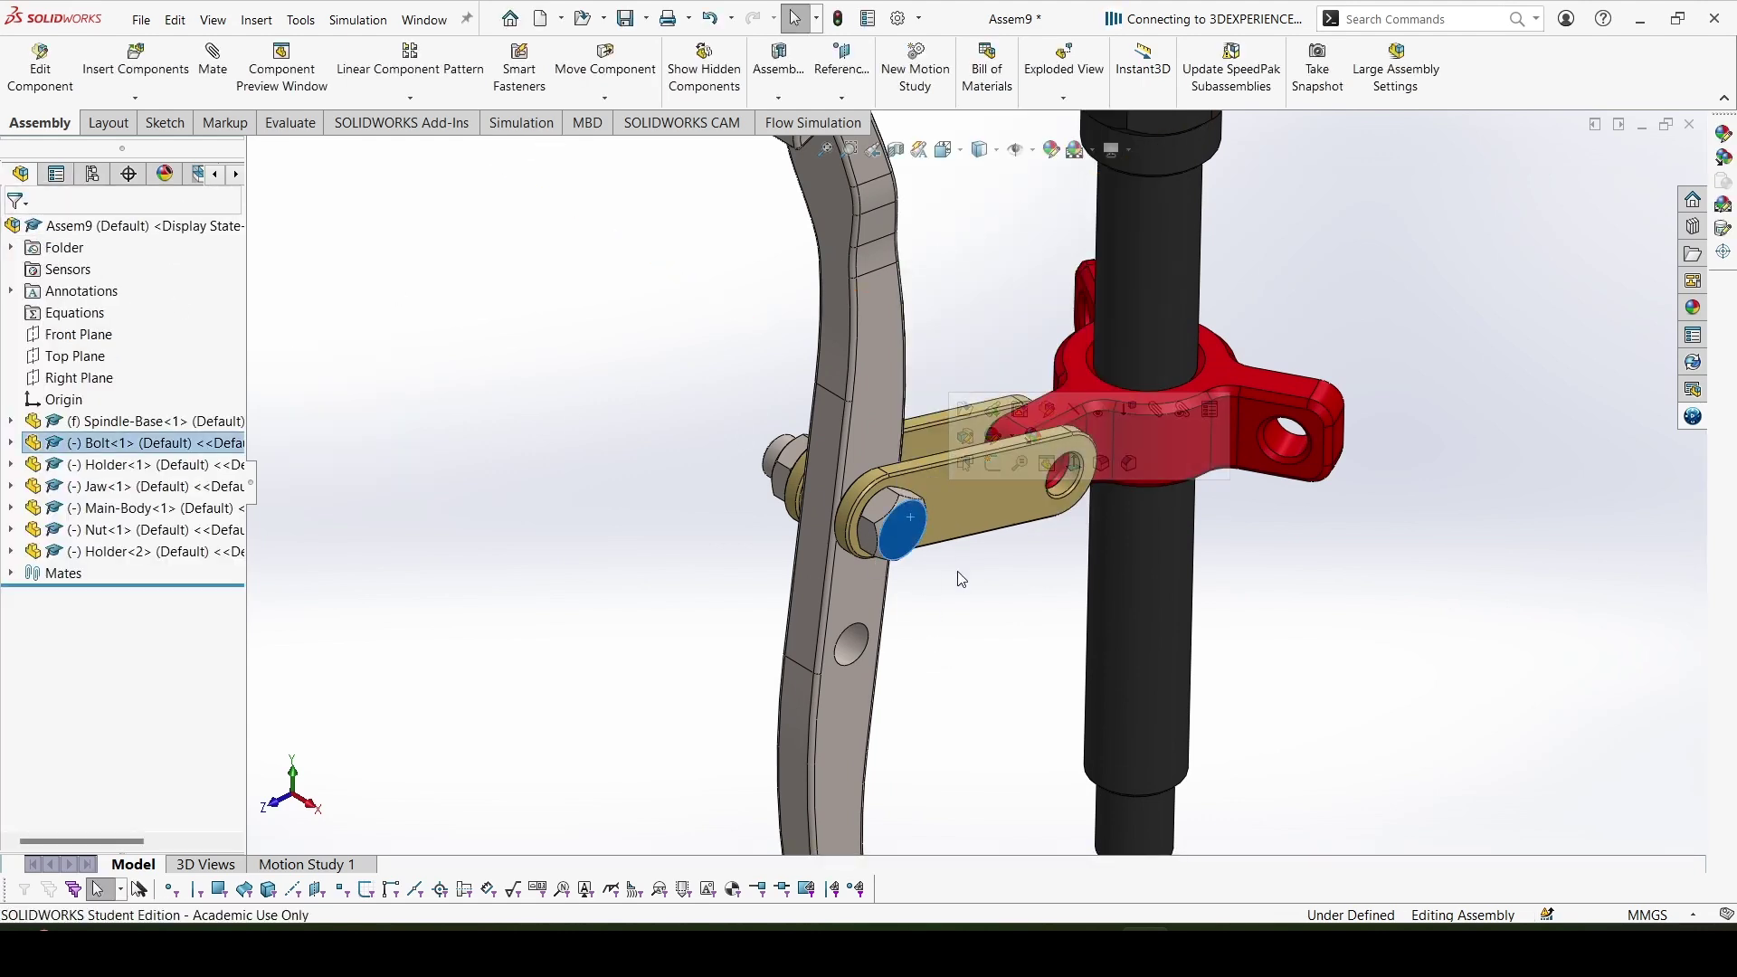
right_click(898, 520)
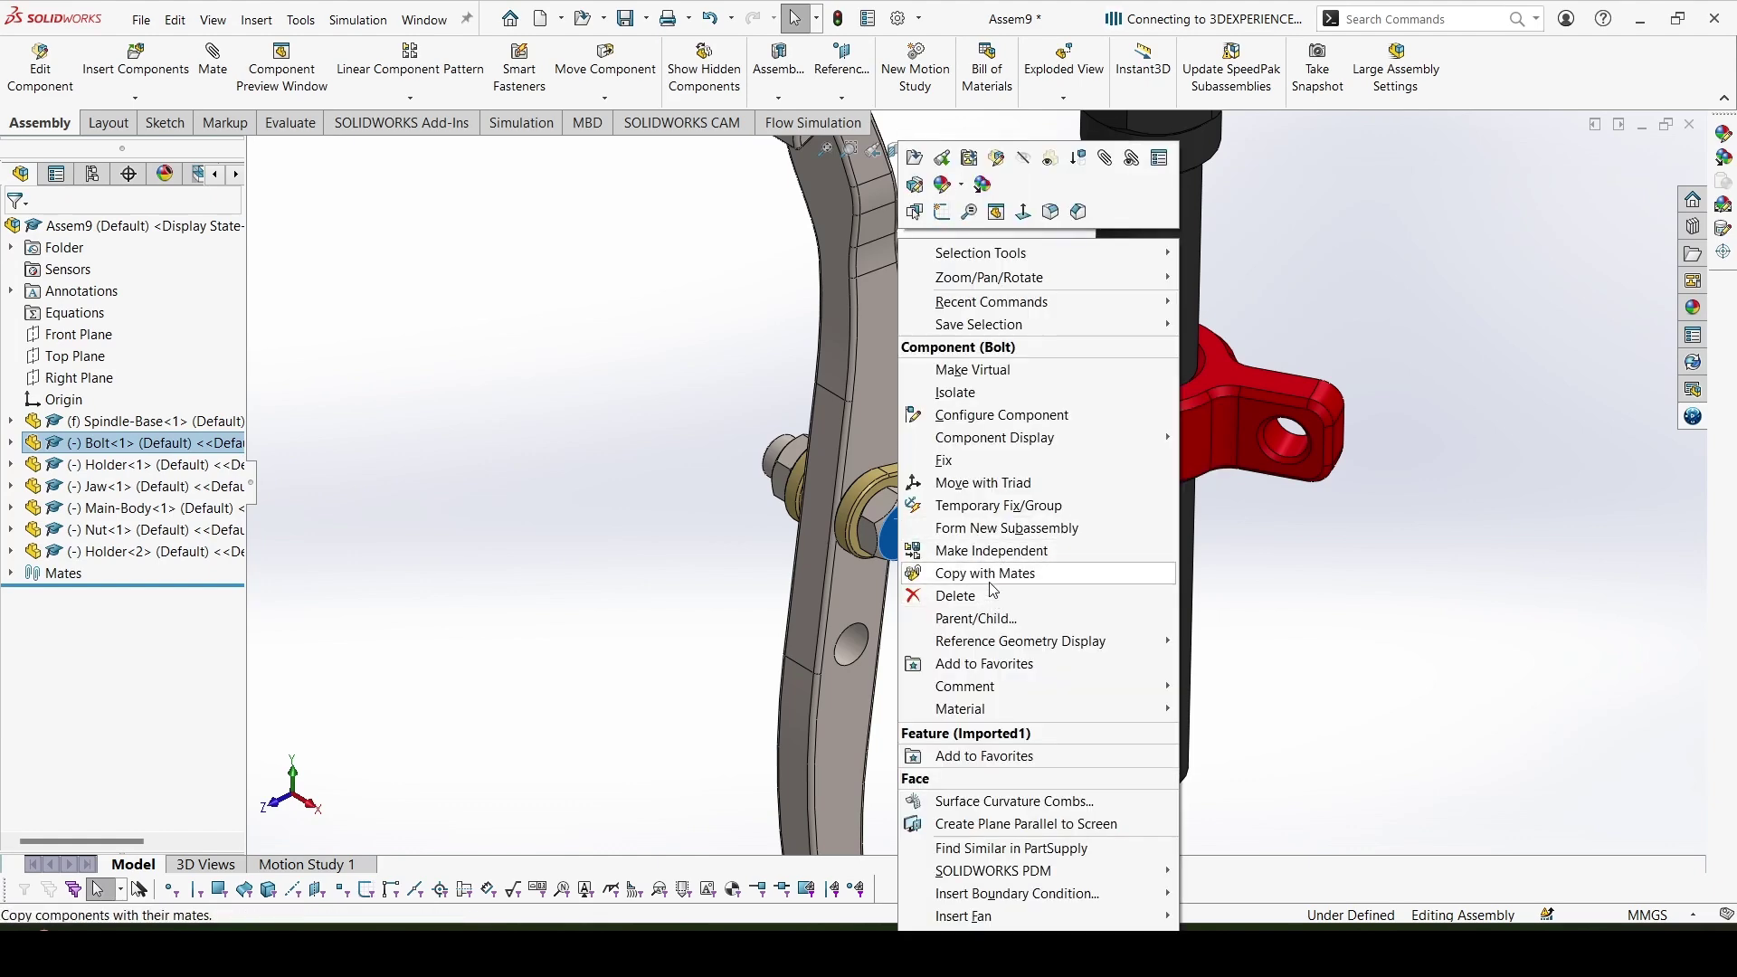
key("Escape")
scroll(1038, 516, "down", 3)
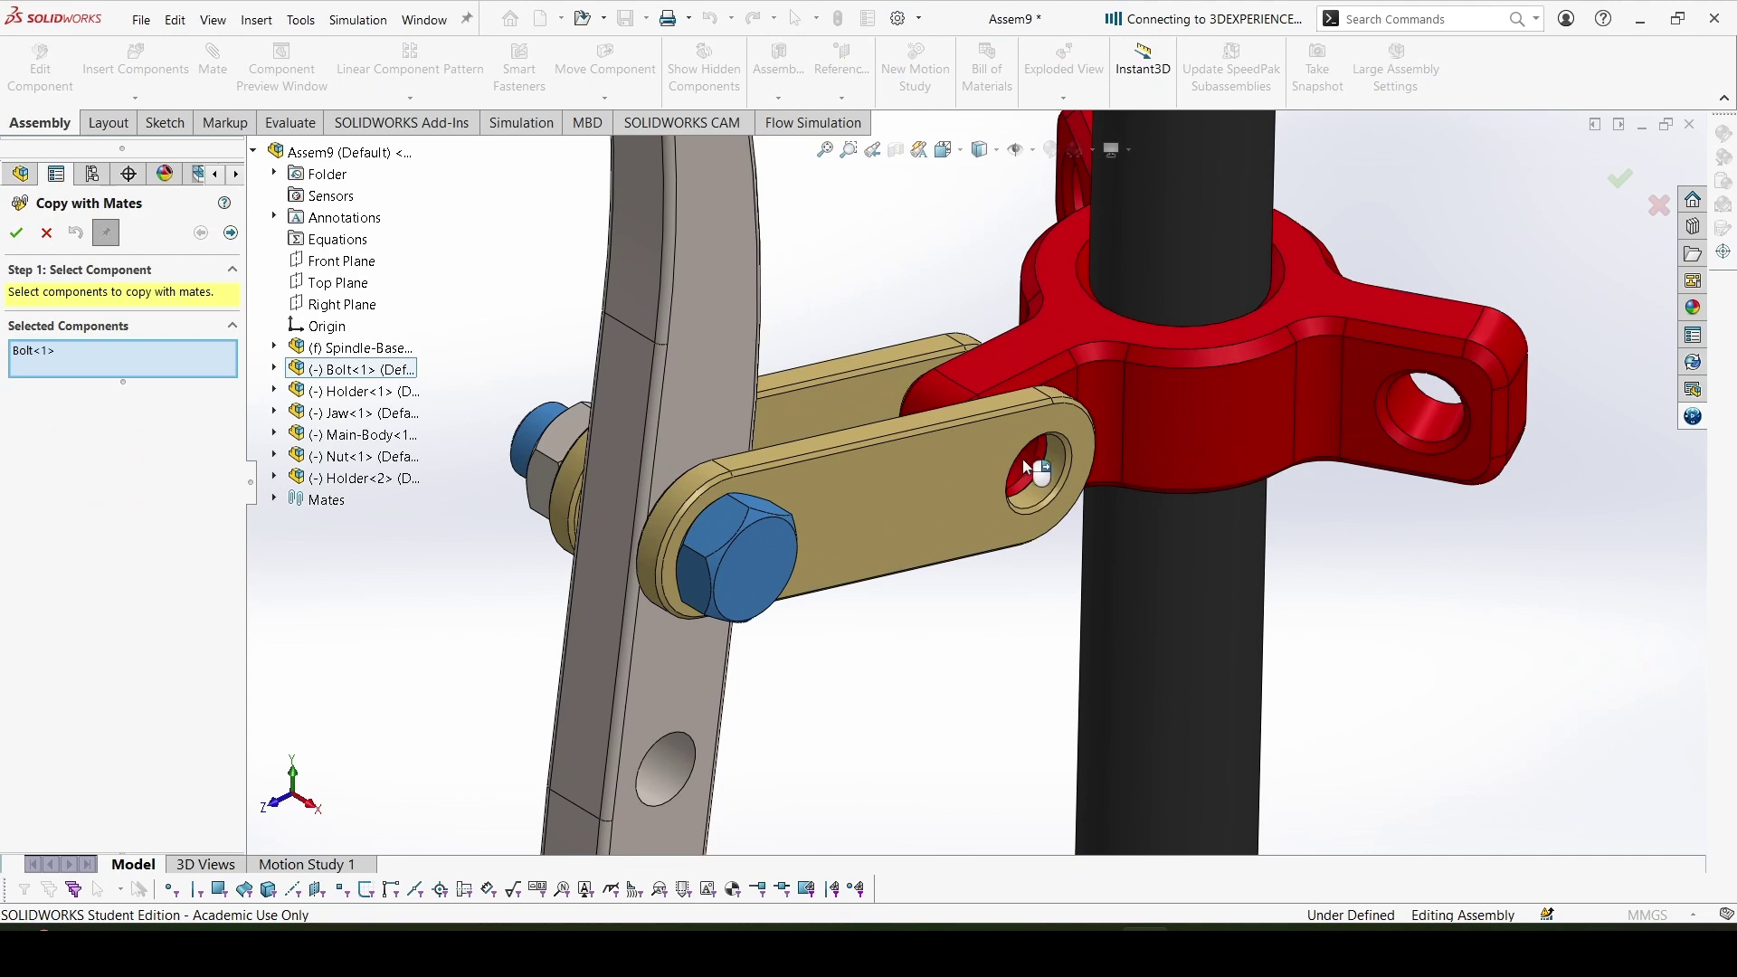
left_click(1030, 470)
left_click(1030, 470)
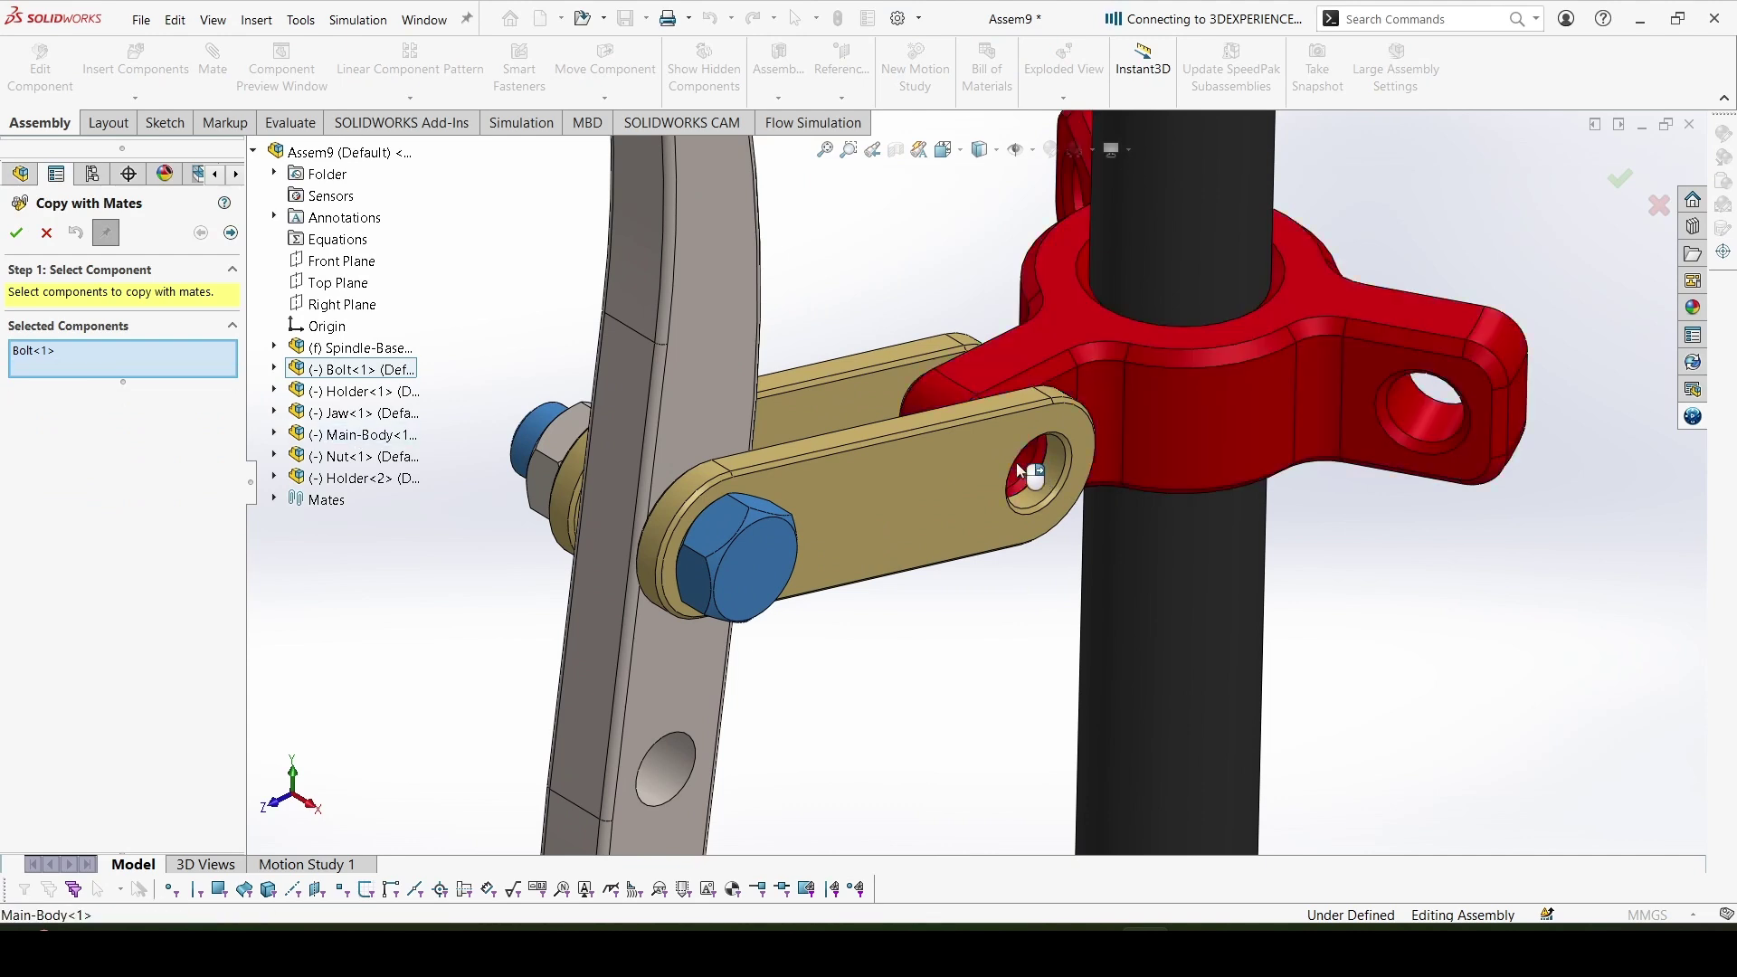
left_click(230, 232)
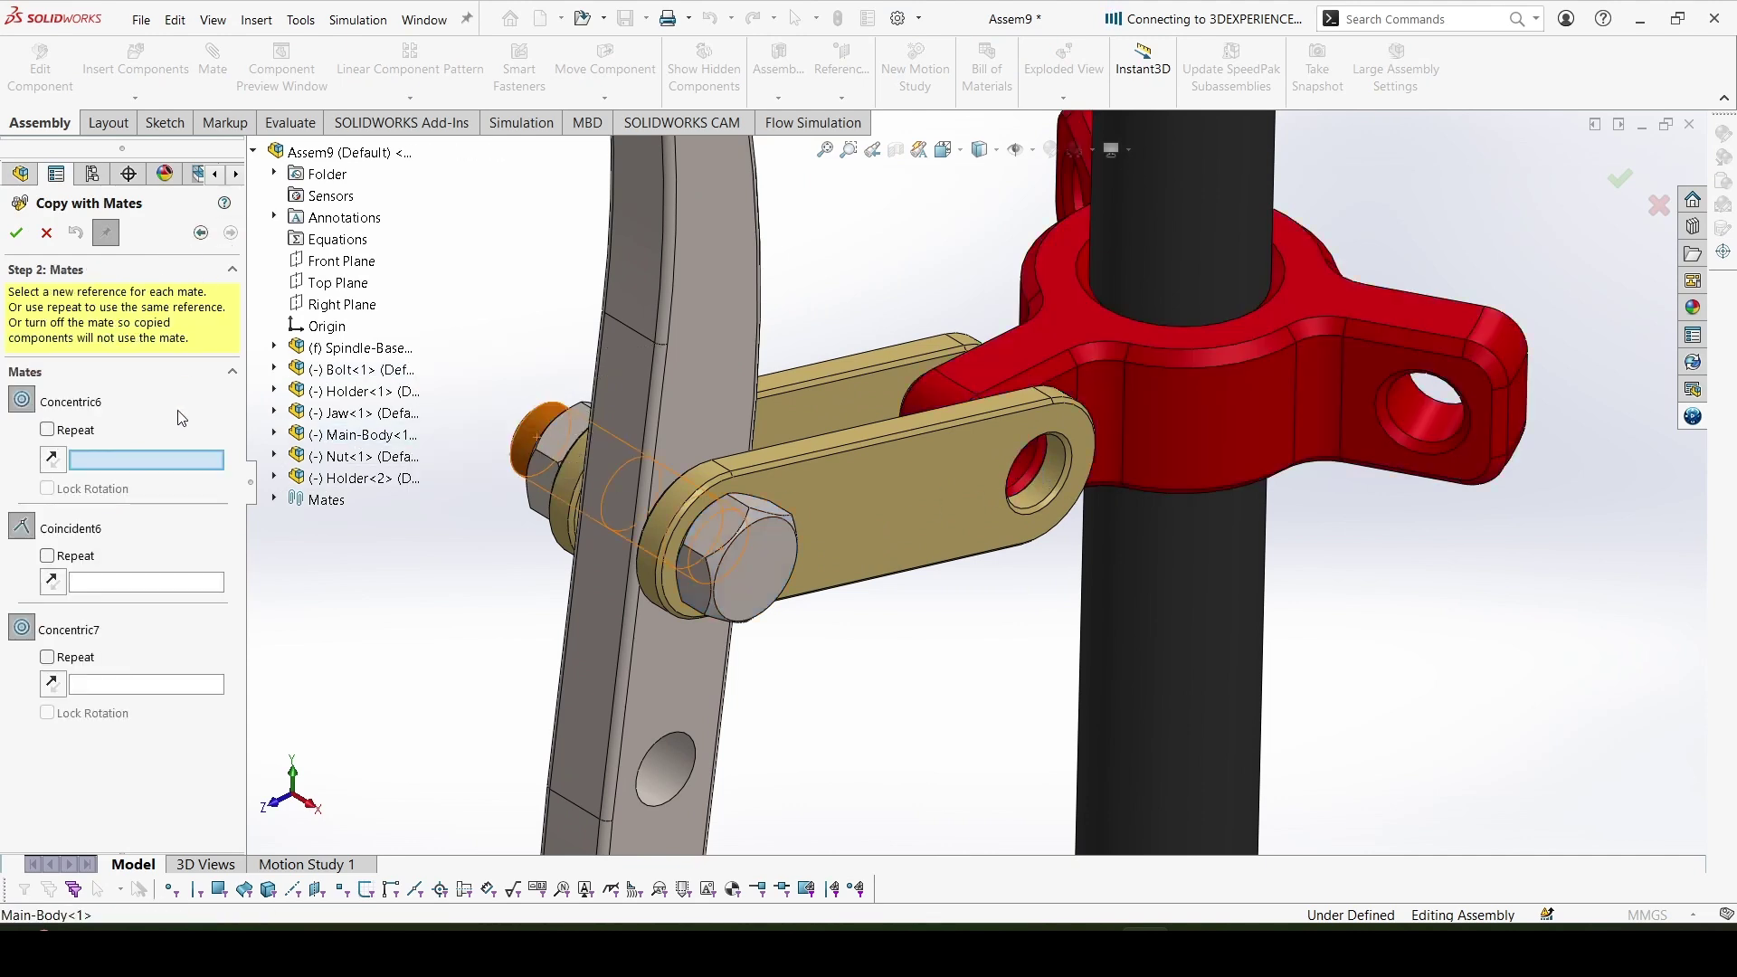
left_click(1025, 468)
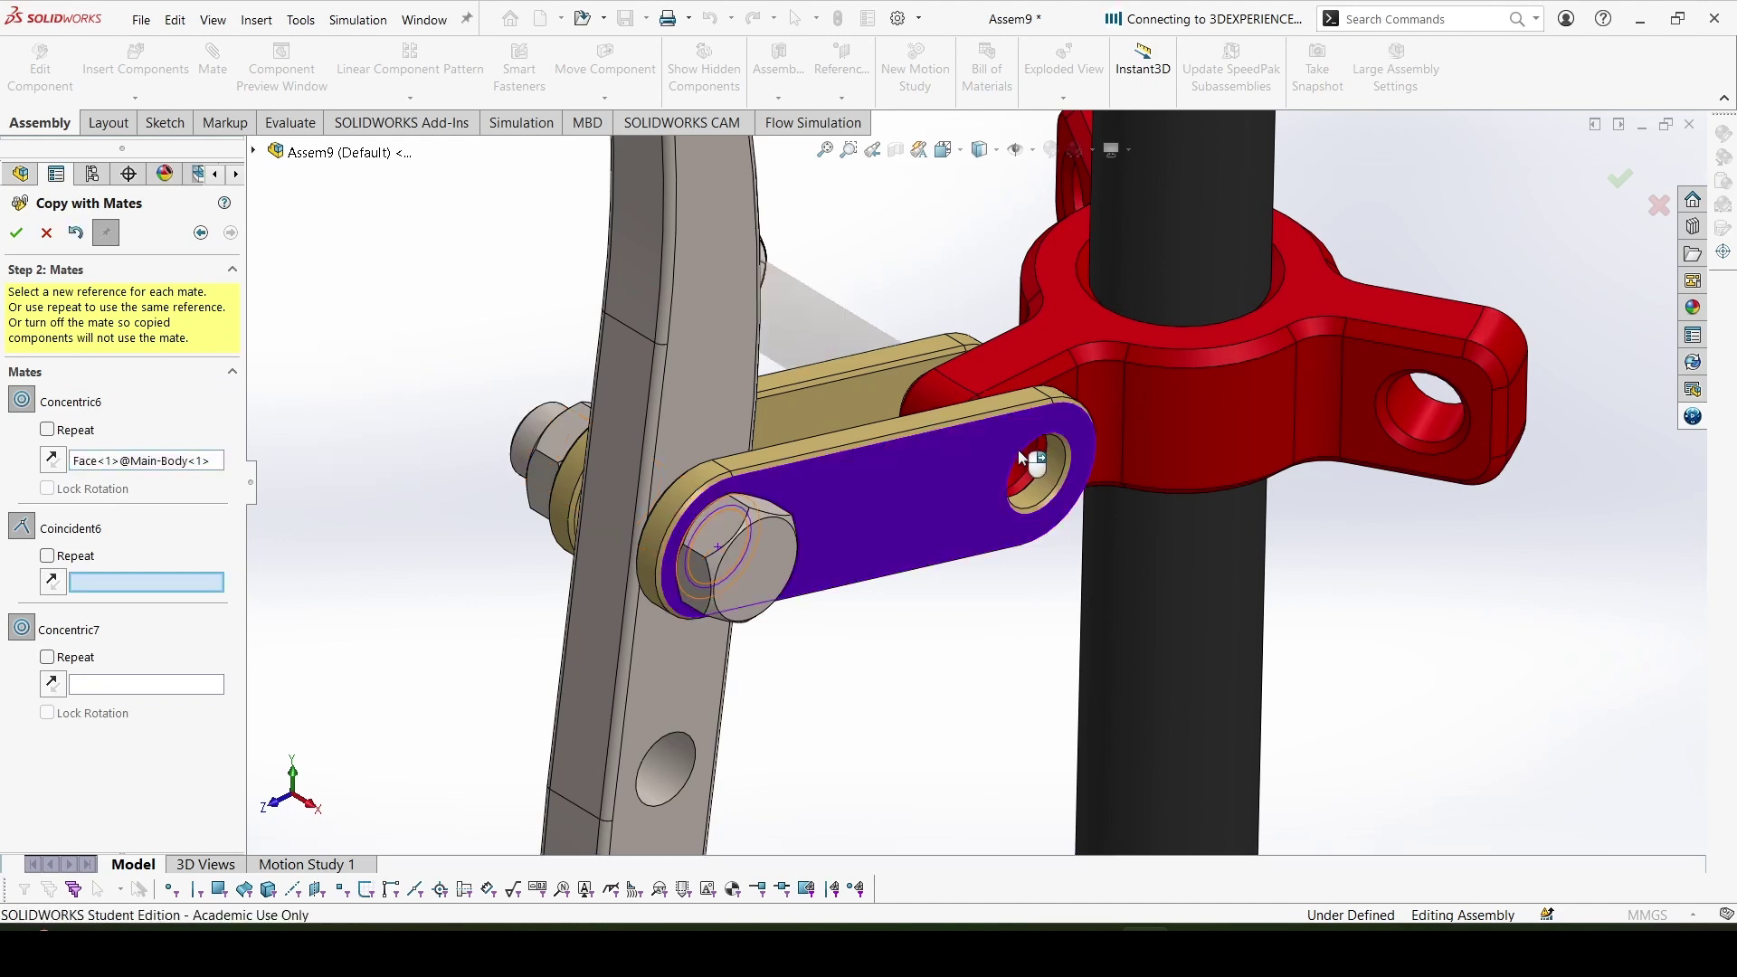
left_click(941, 500)
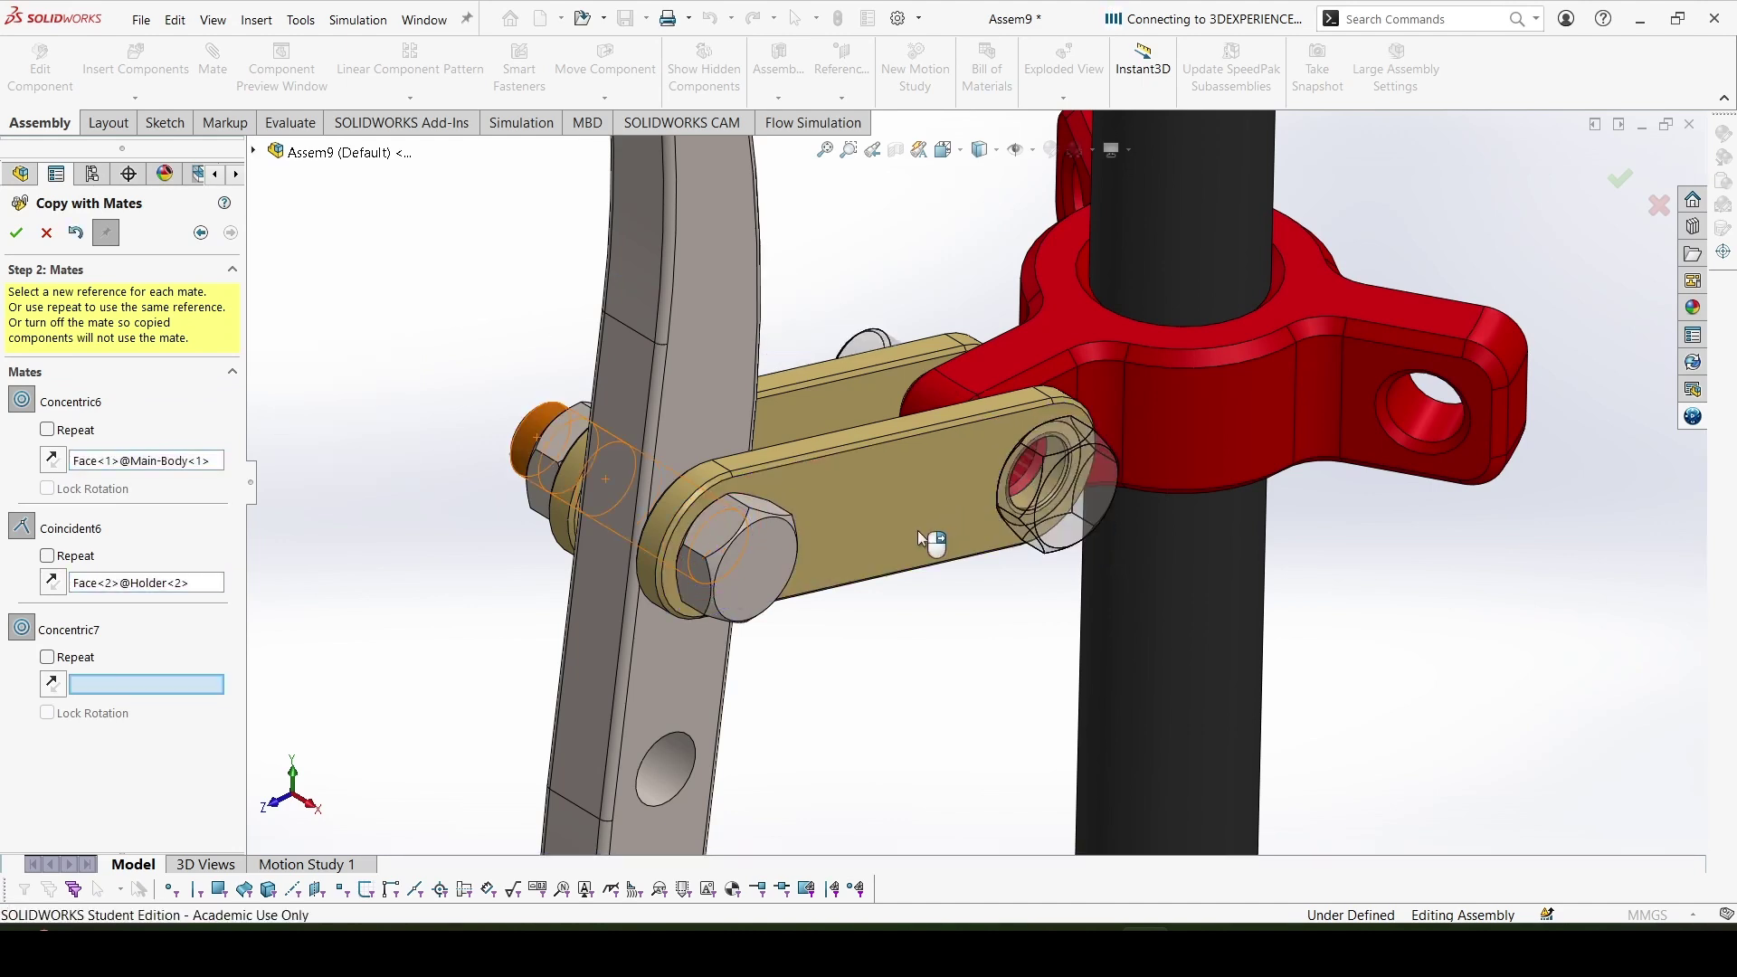
left_click(1098, 539)
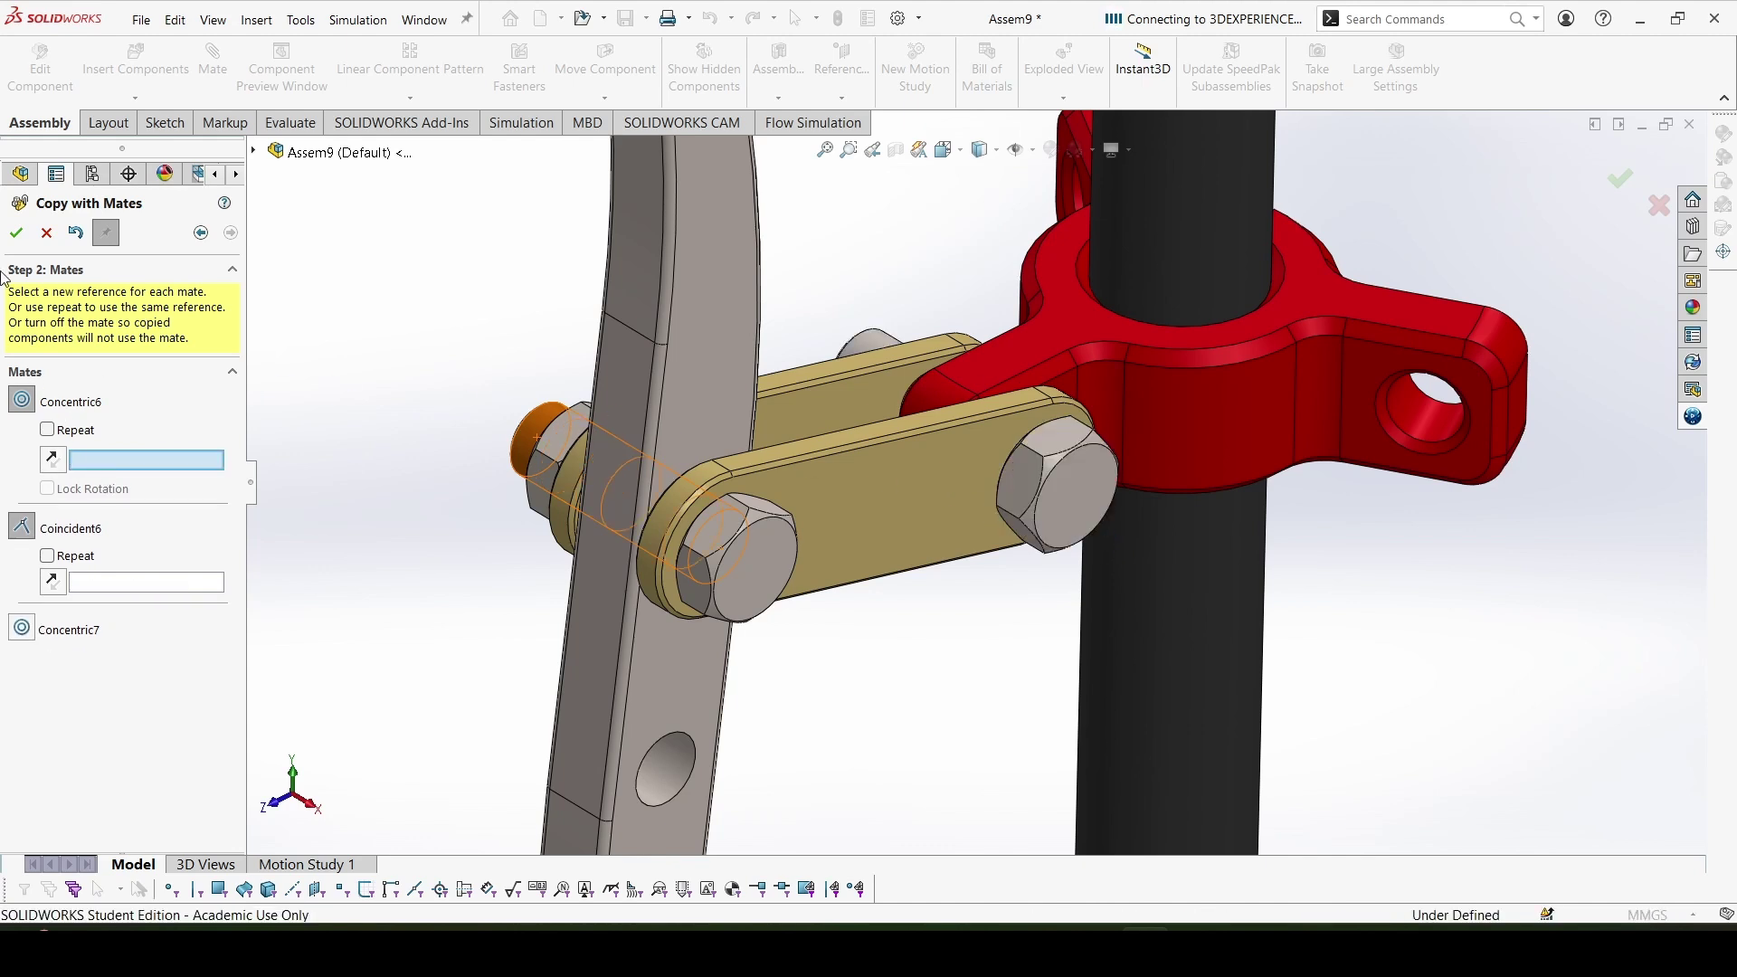
Accept the bolt copy and begin copying the nut together with its mates
left_click(46, 233)
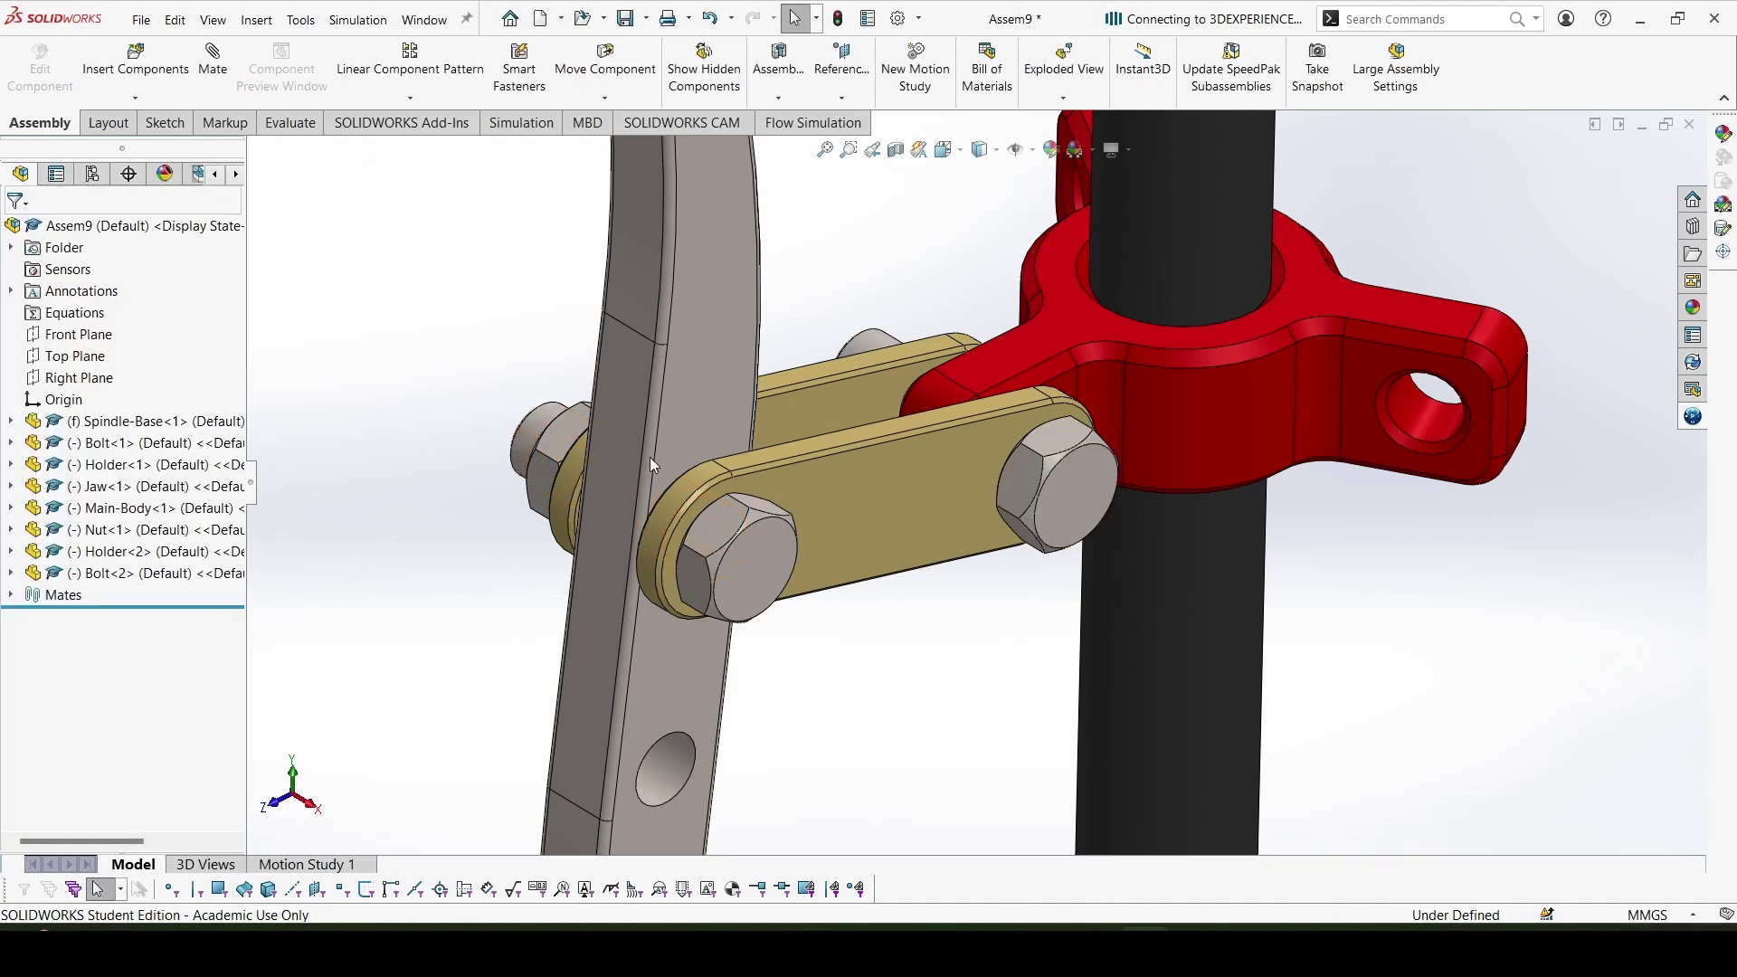
left_click(566, 439)
right_click(579, 432)
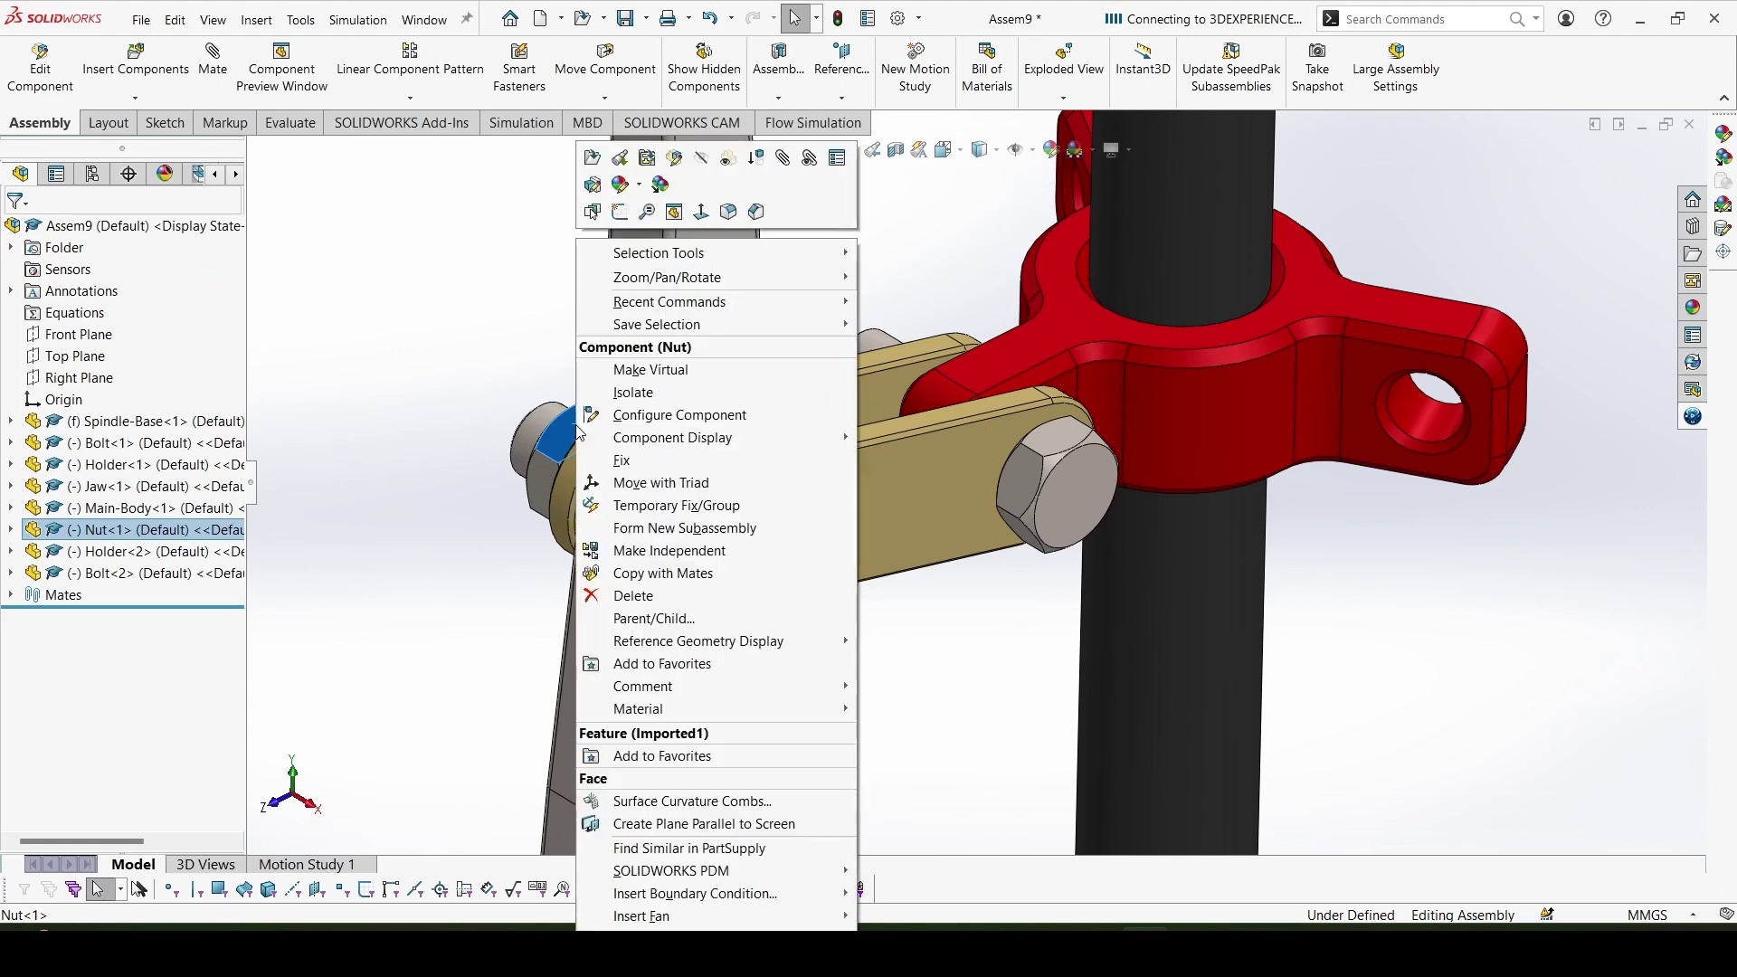
left_click(663, 573)
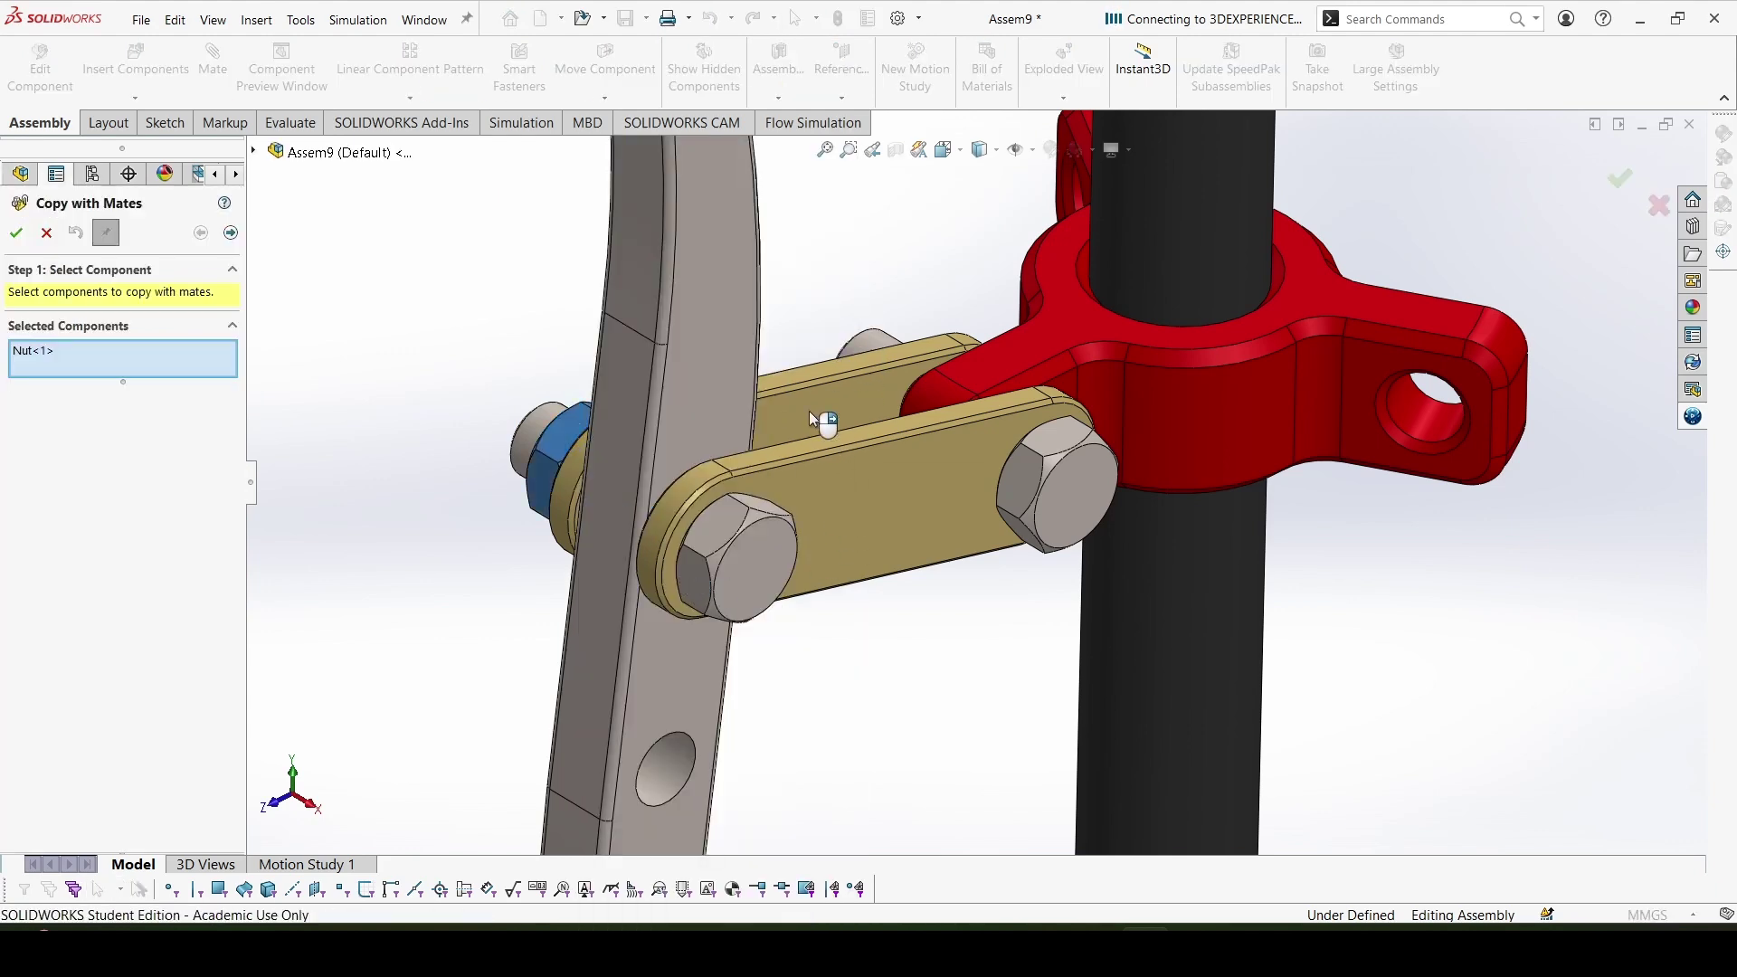
Place the nut copy using the upper hole as concentric and the holder face as coincident reference
middle_click_drag(807, 409, 737, 312)
left_click(715, 328)
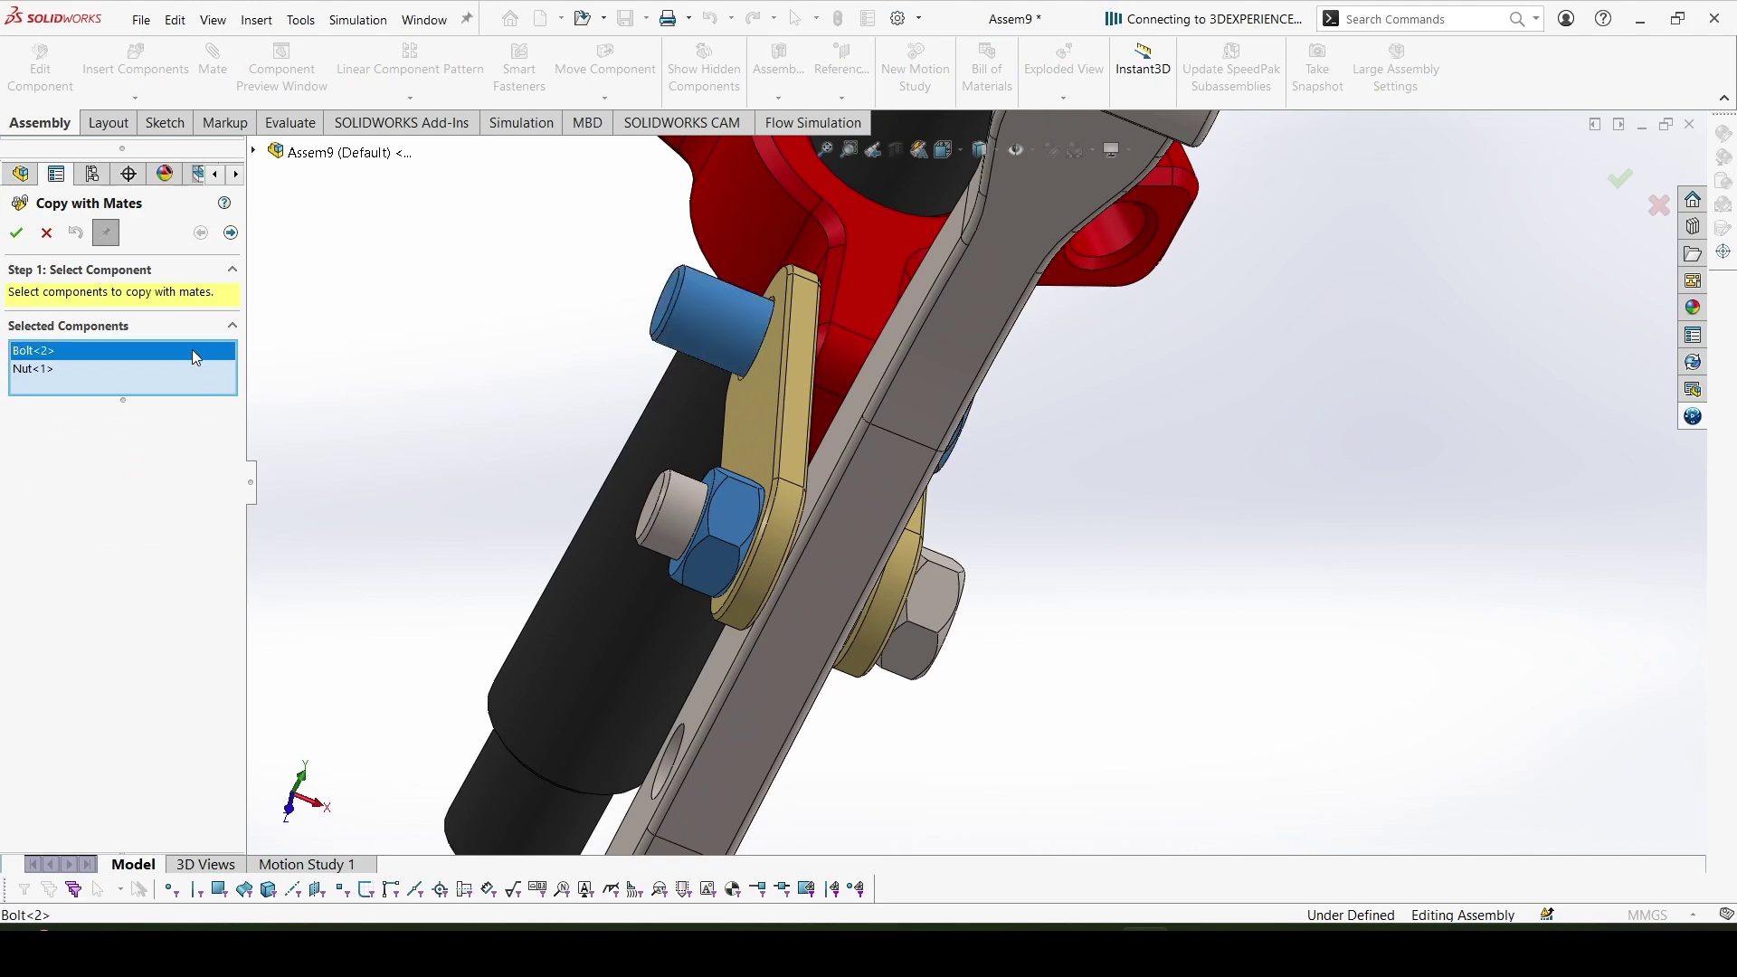
left_click(709, 329)
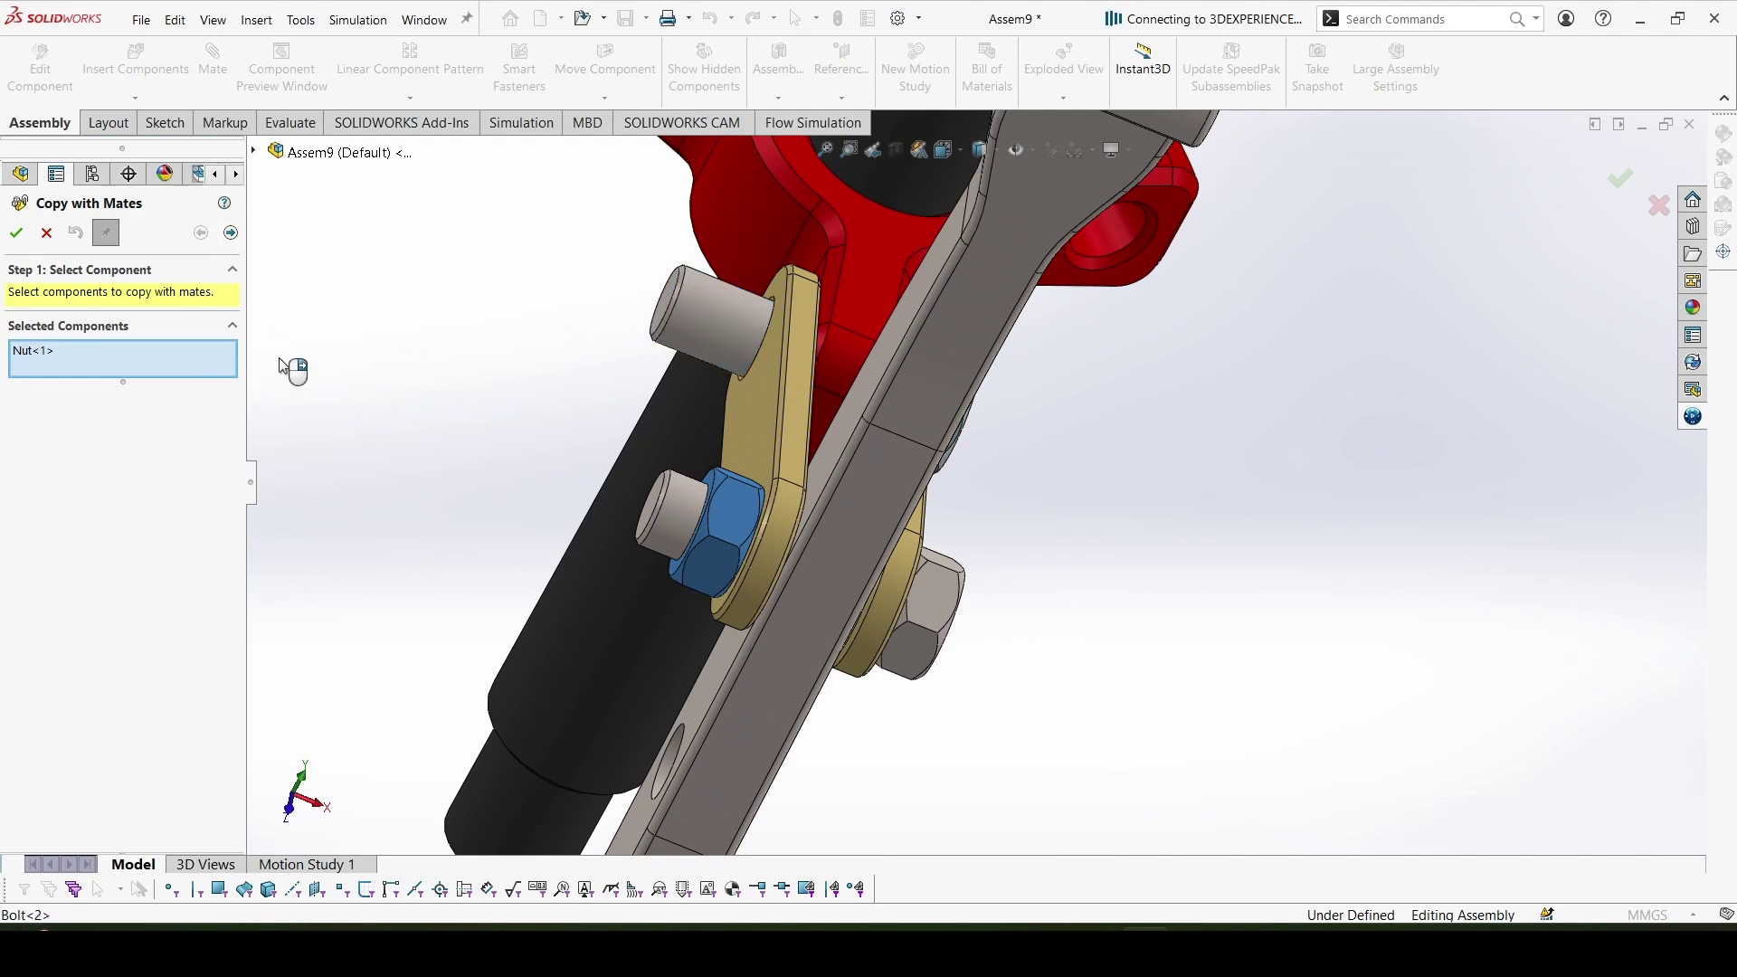
left_click(231, 234)
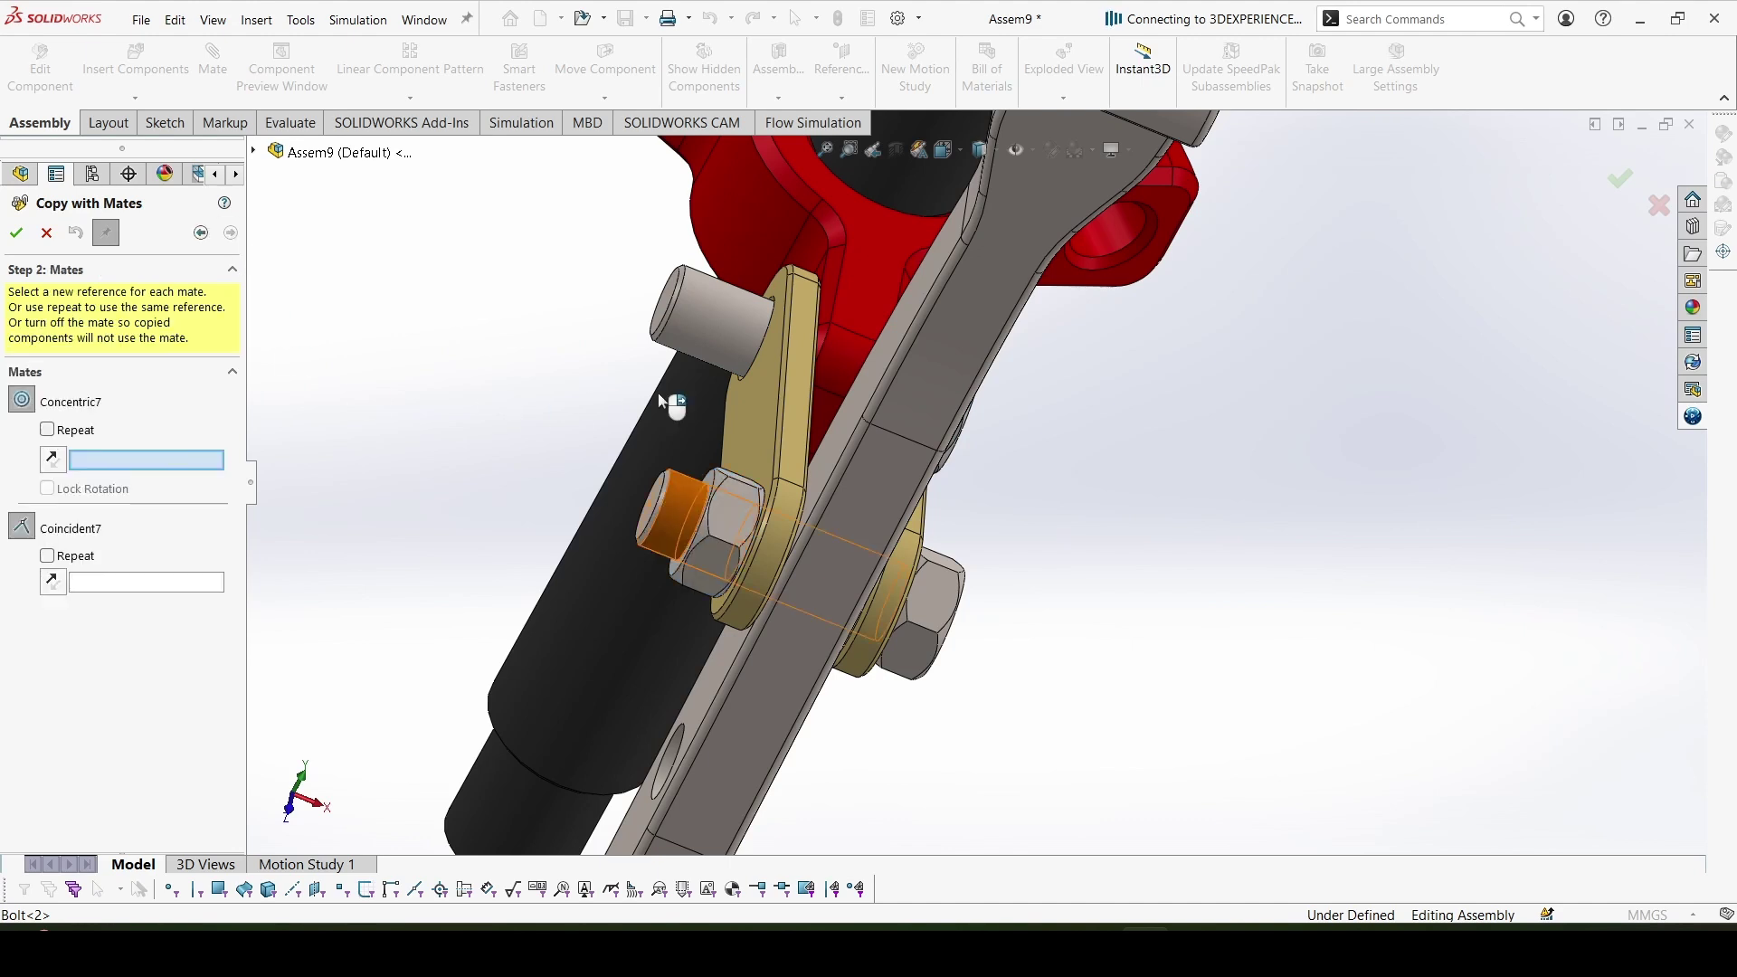
left_click(702, 337)
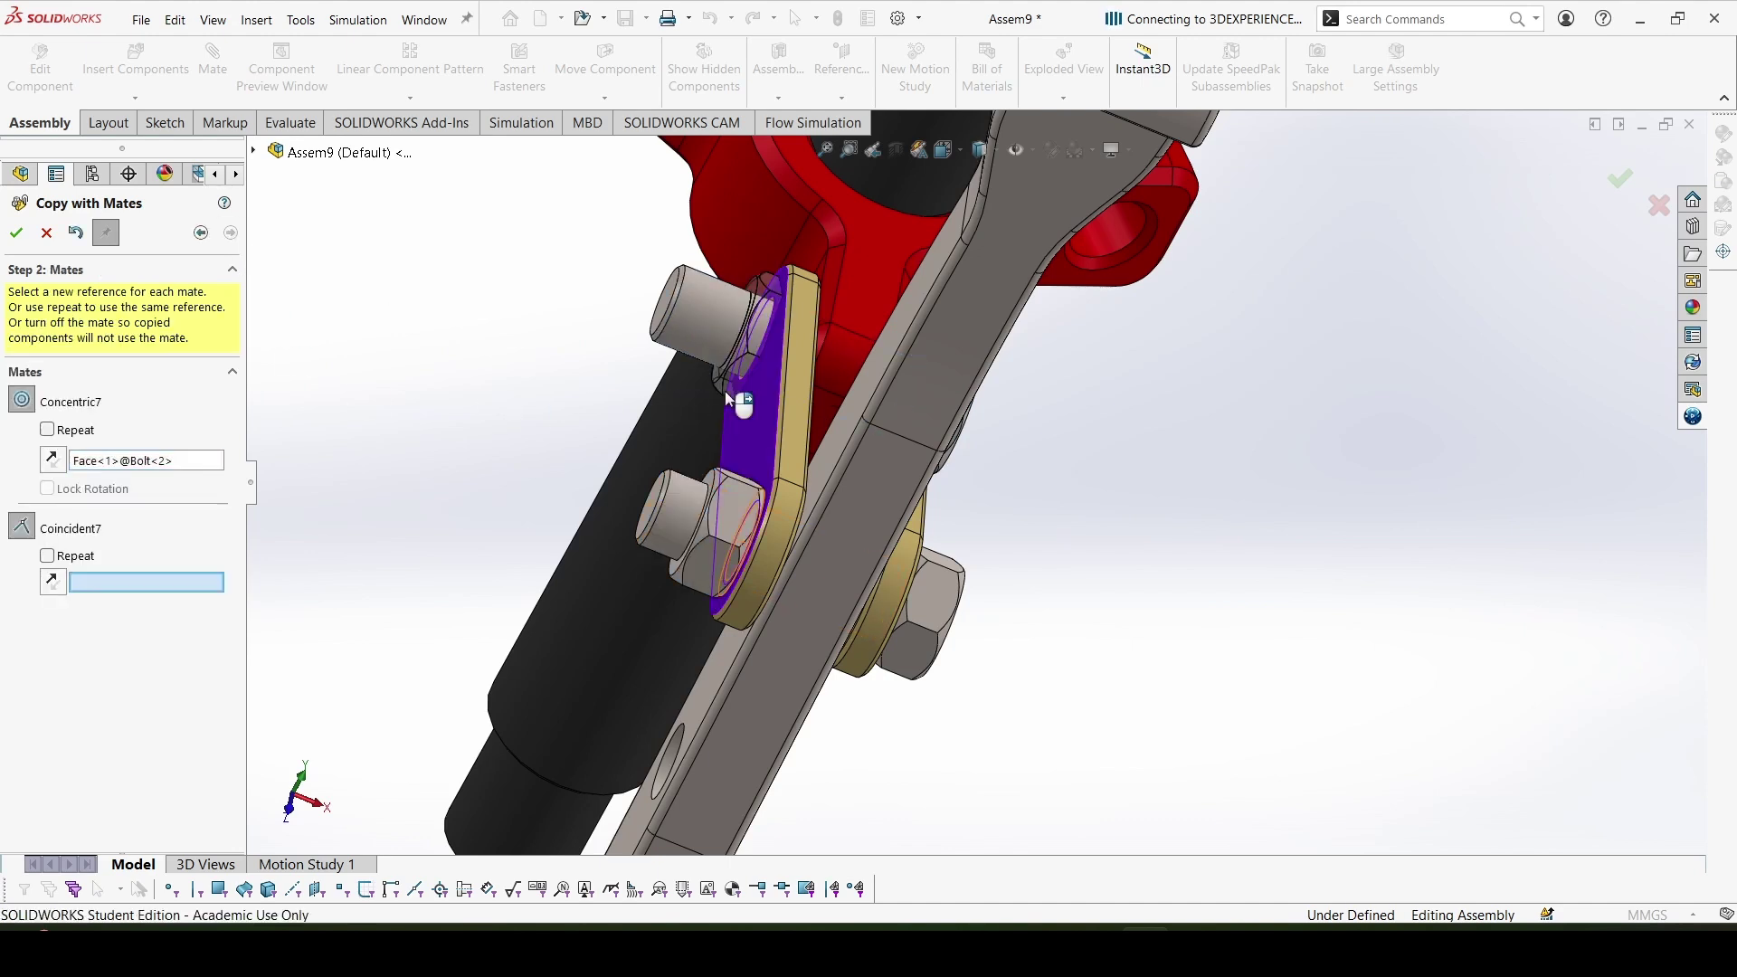
left_click(749, 440)
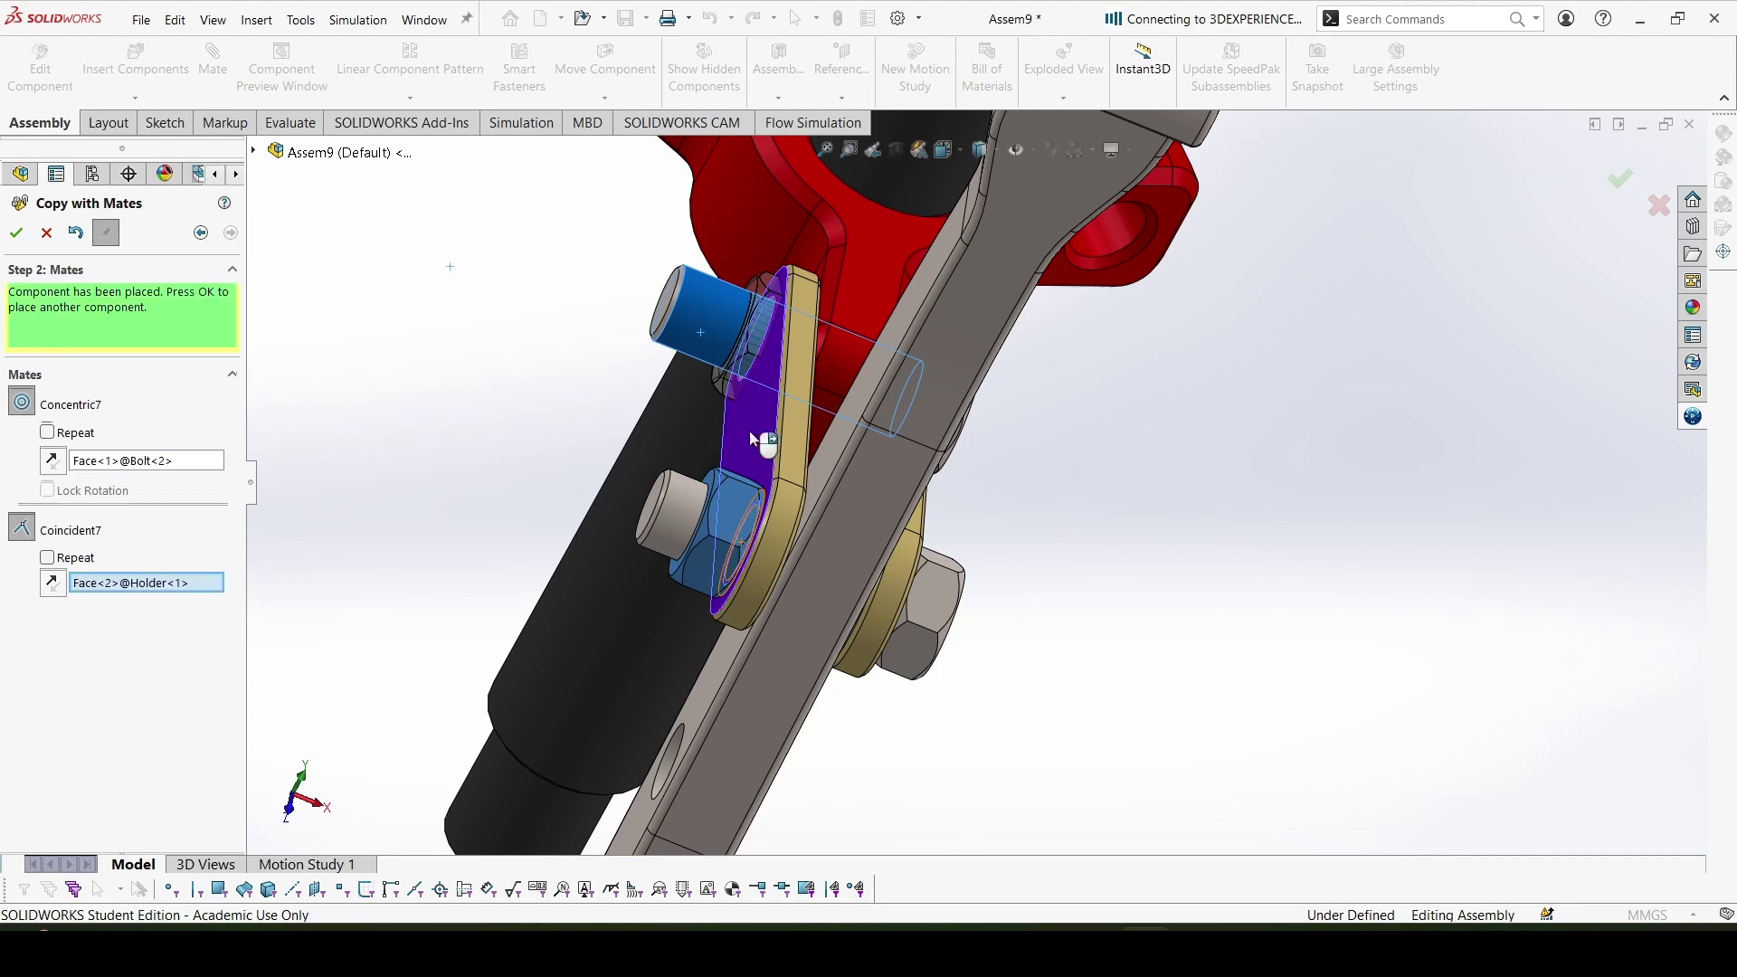
right_click(820, 448)
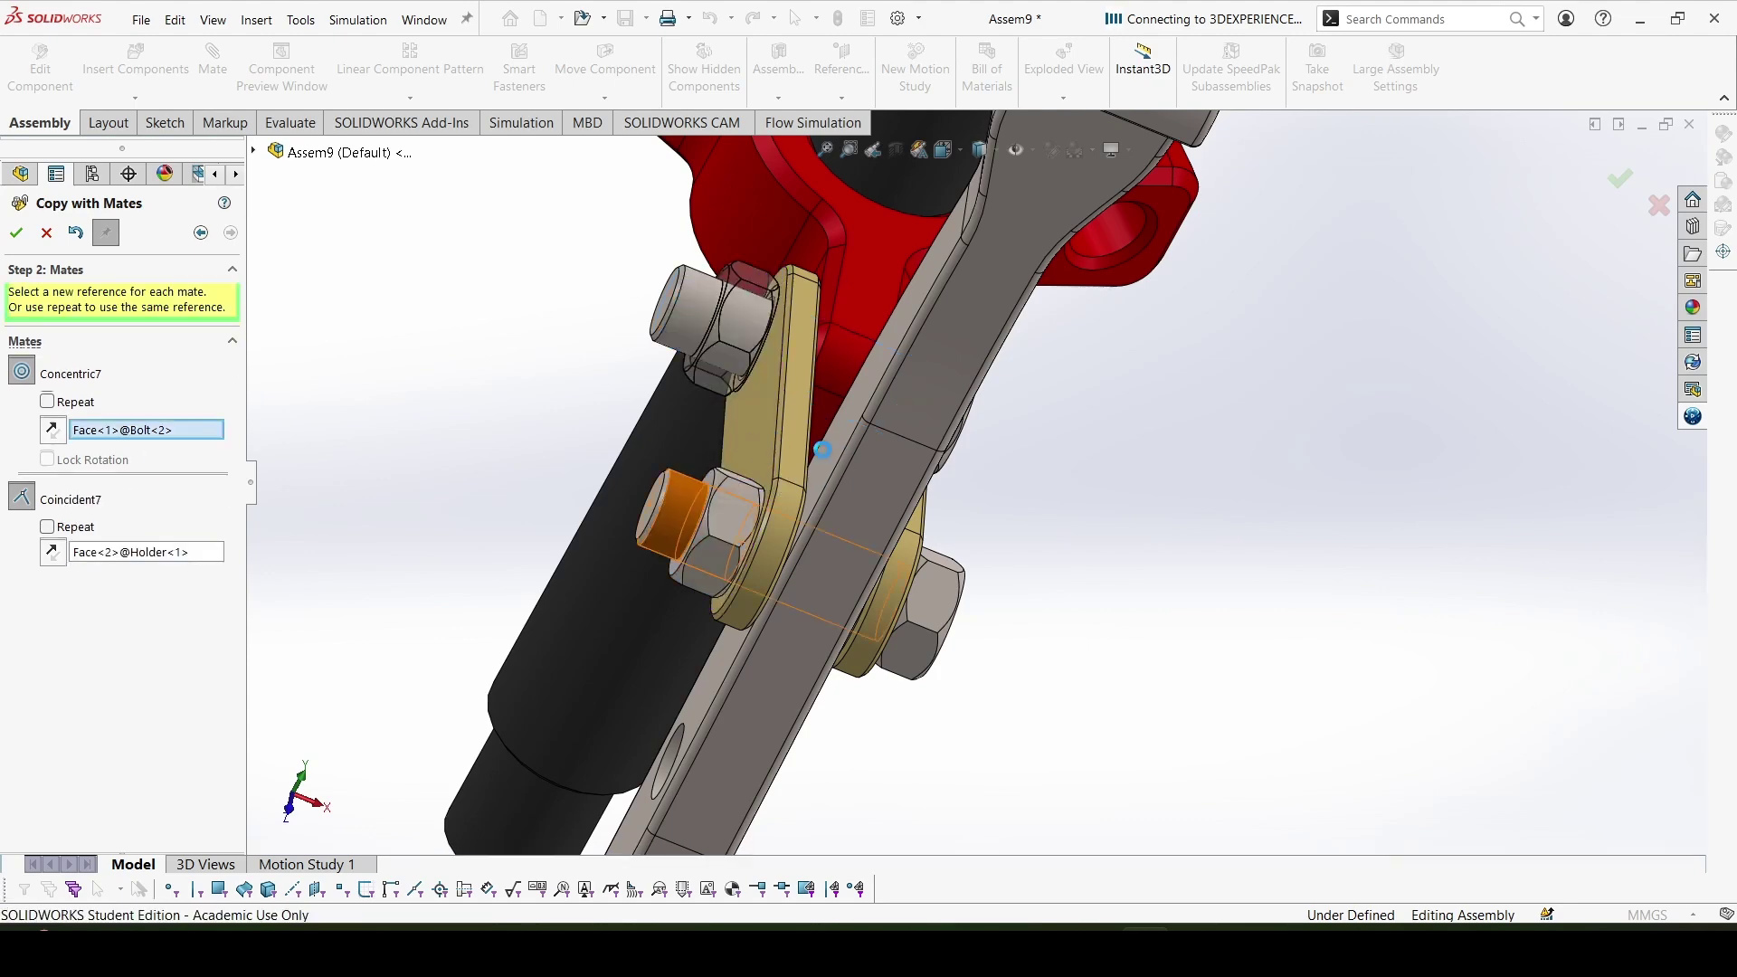
Finish Copy with Mates and rotate the assembly to a side view
left_click(49, 232)
middle_click_drag(1004, 433, 1040, 477)
middle_click_drag(1019, 680, 986, 331)
scroll(947, 307, "down", 2)
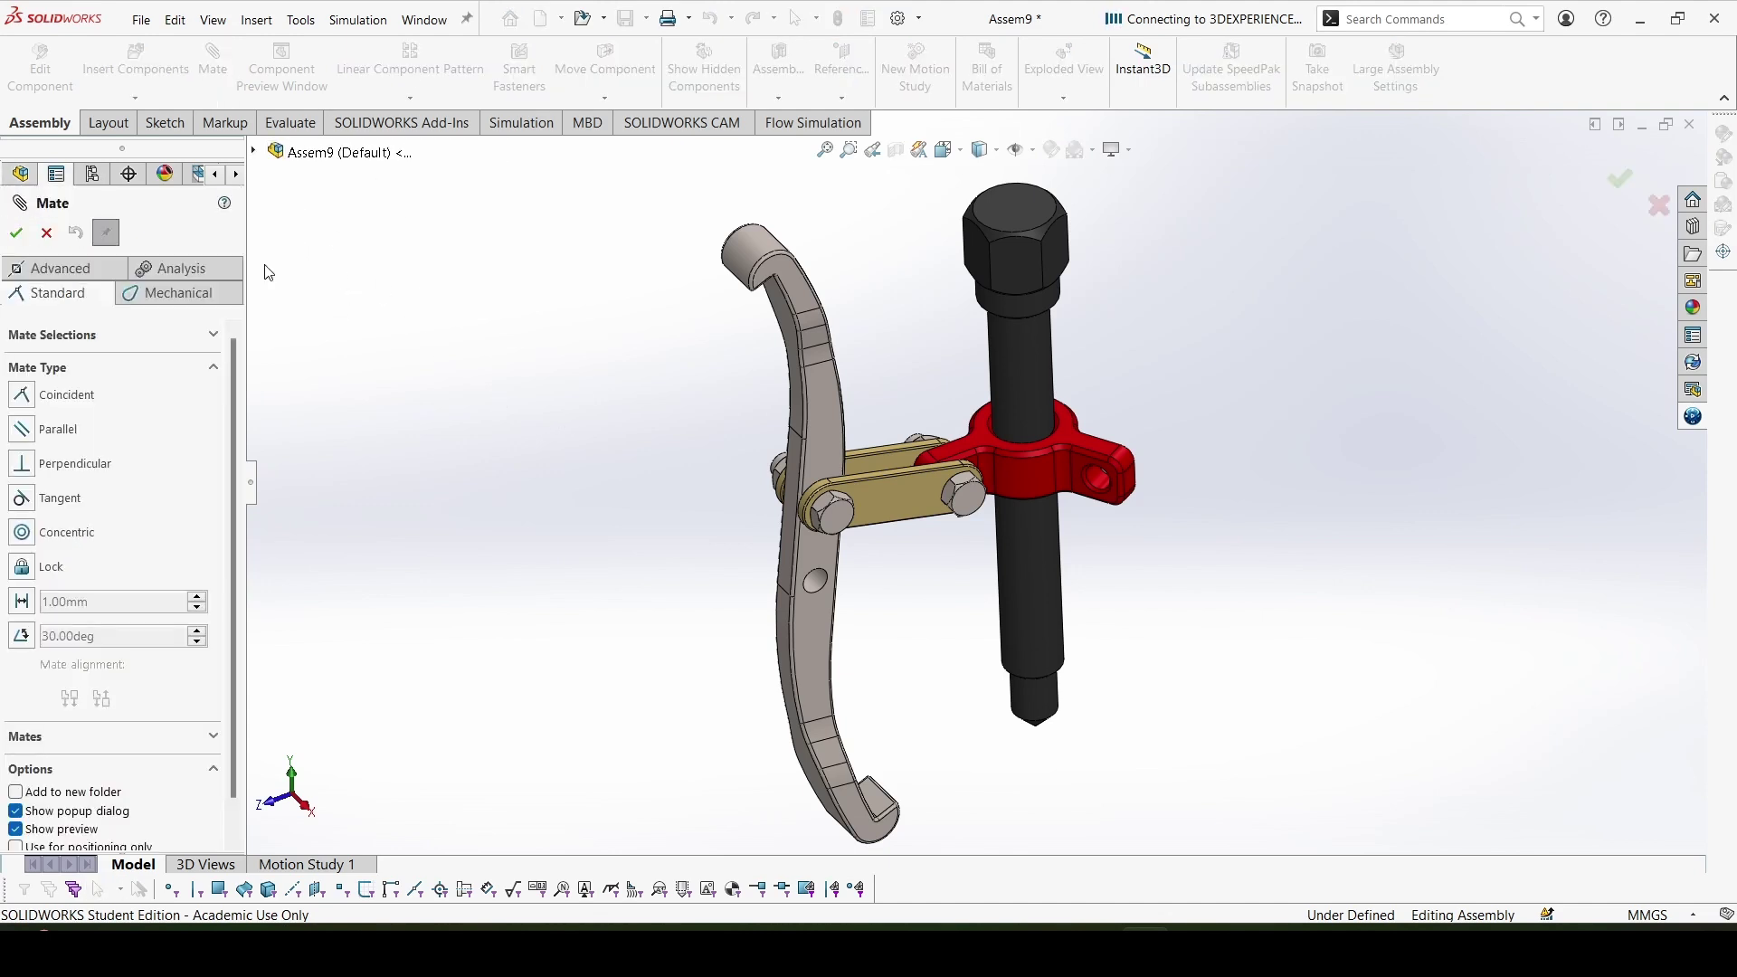
Add a Parallel mate between the Right Plane and the jaw's flat face
left_click(257, 153)
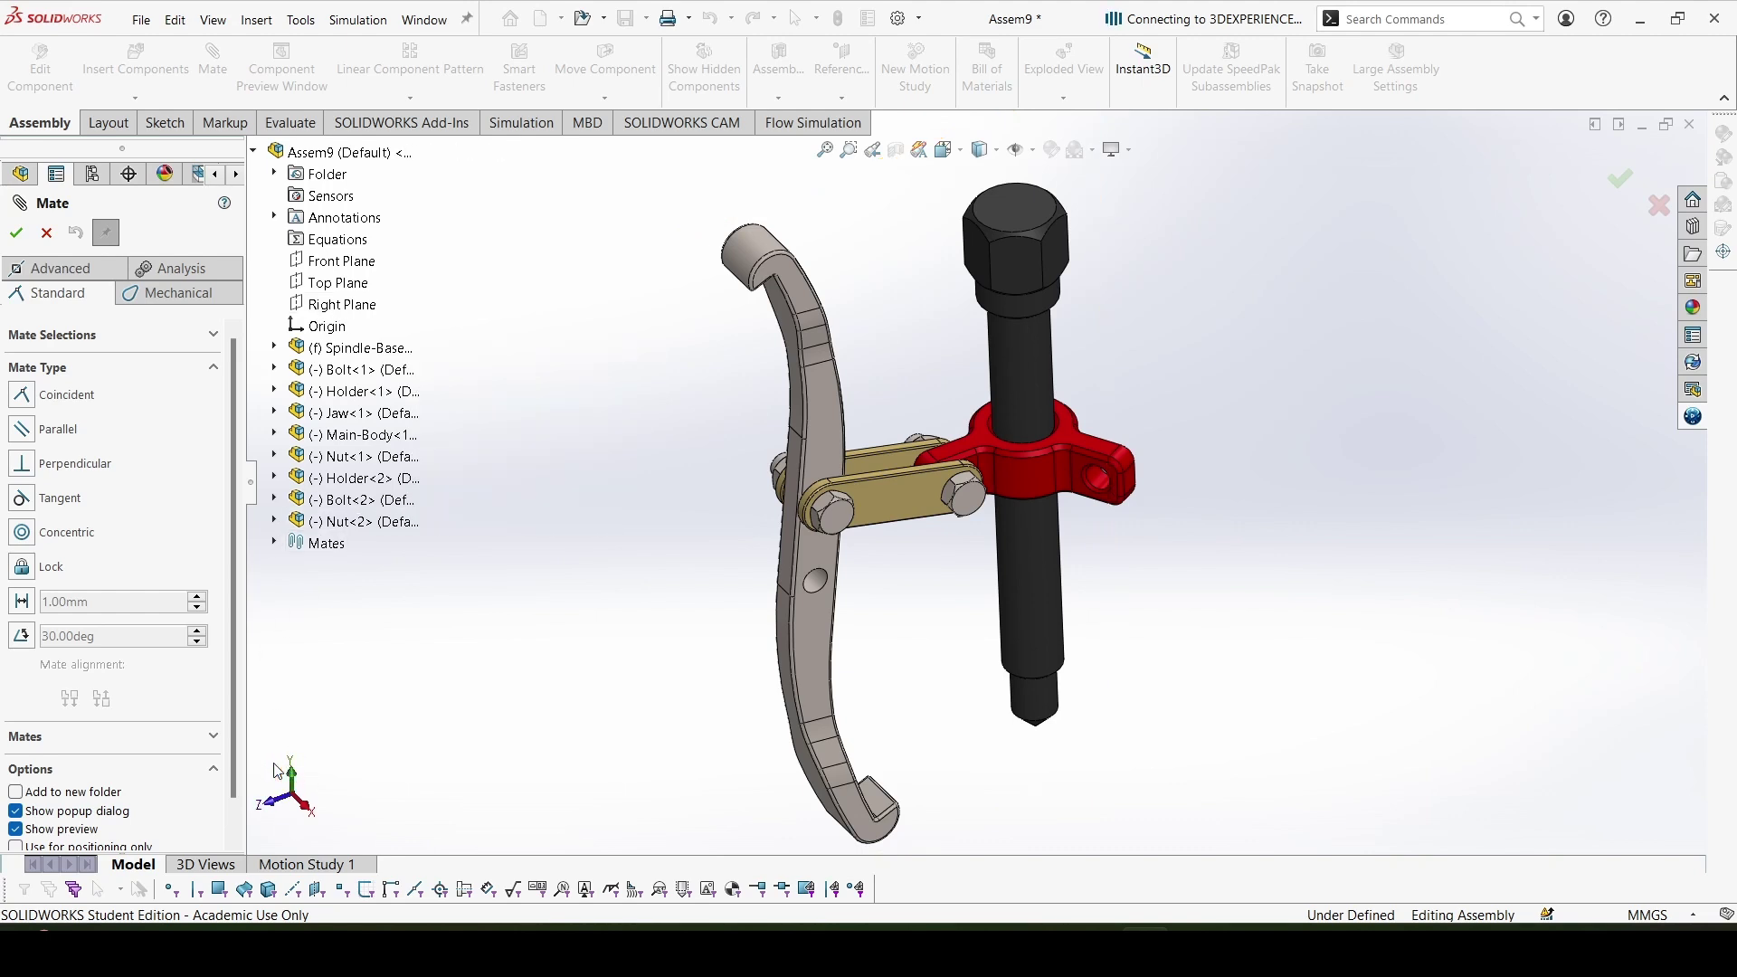
left_click(339, 306)
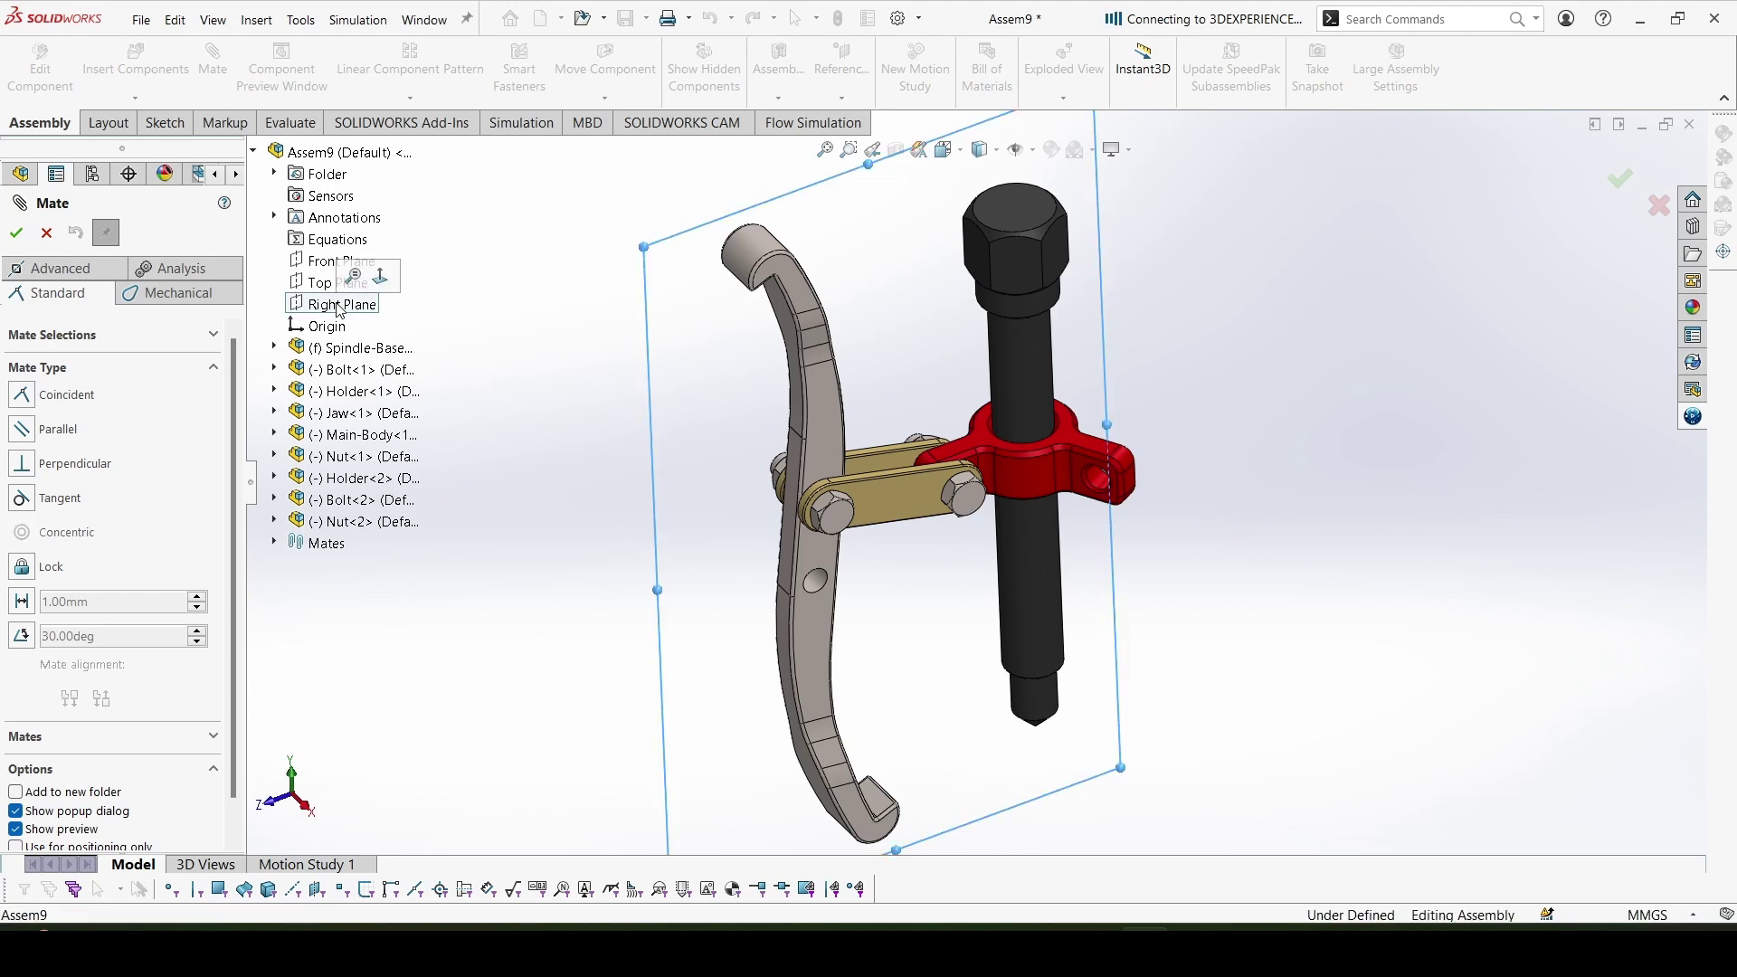
left_click(830, 414)
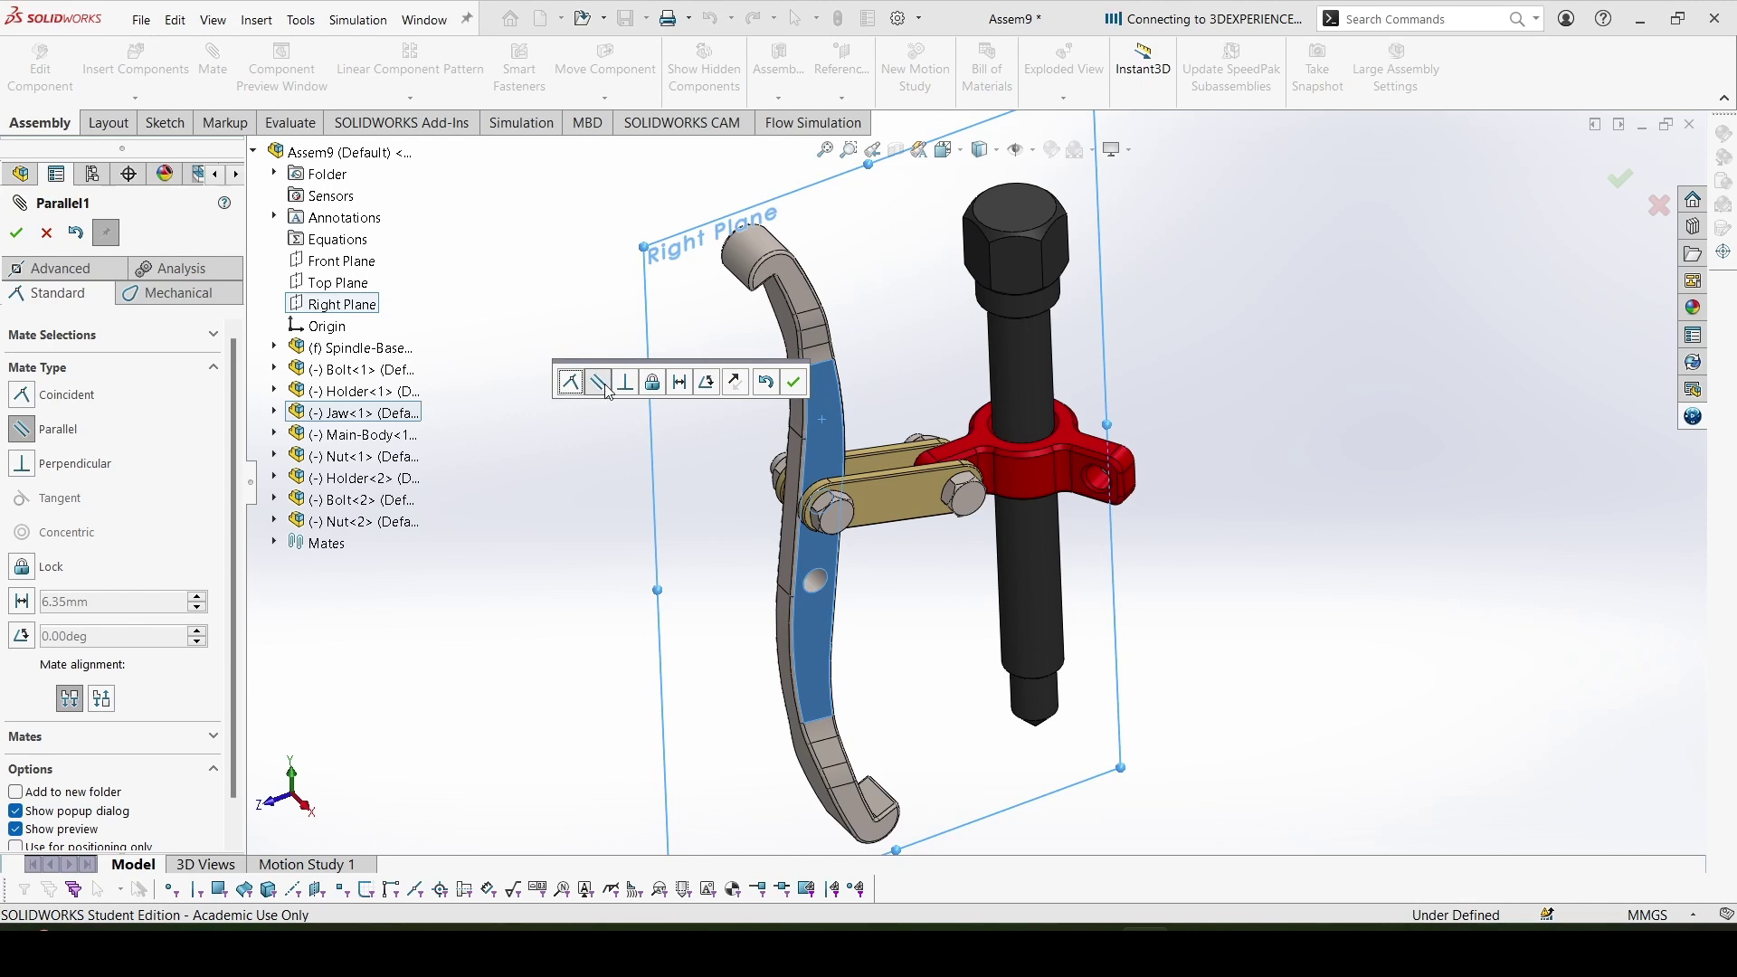
left_click(794, 383)
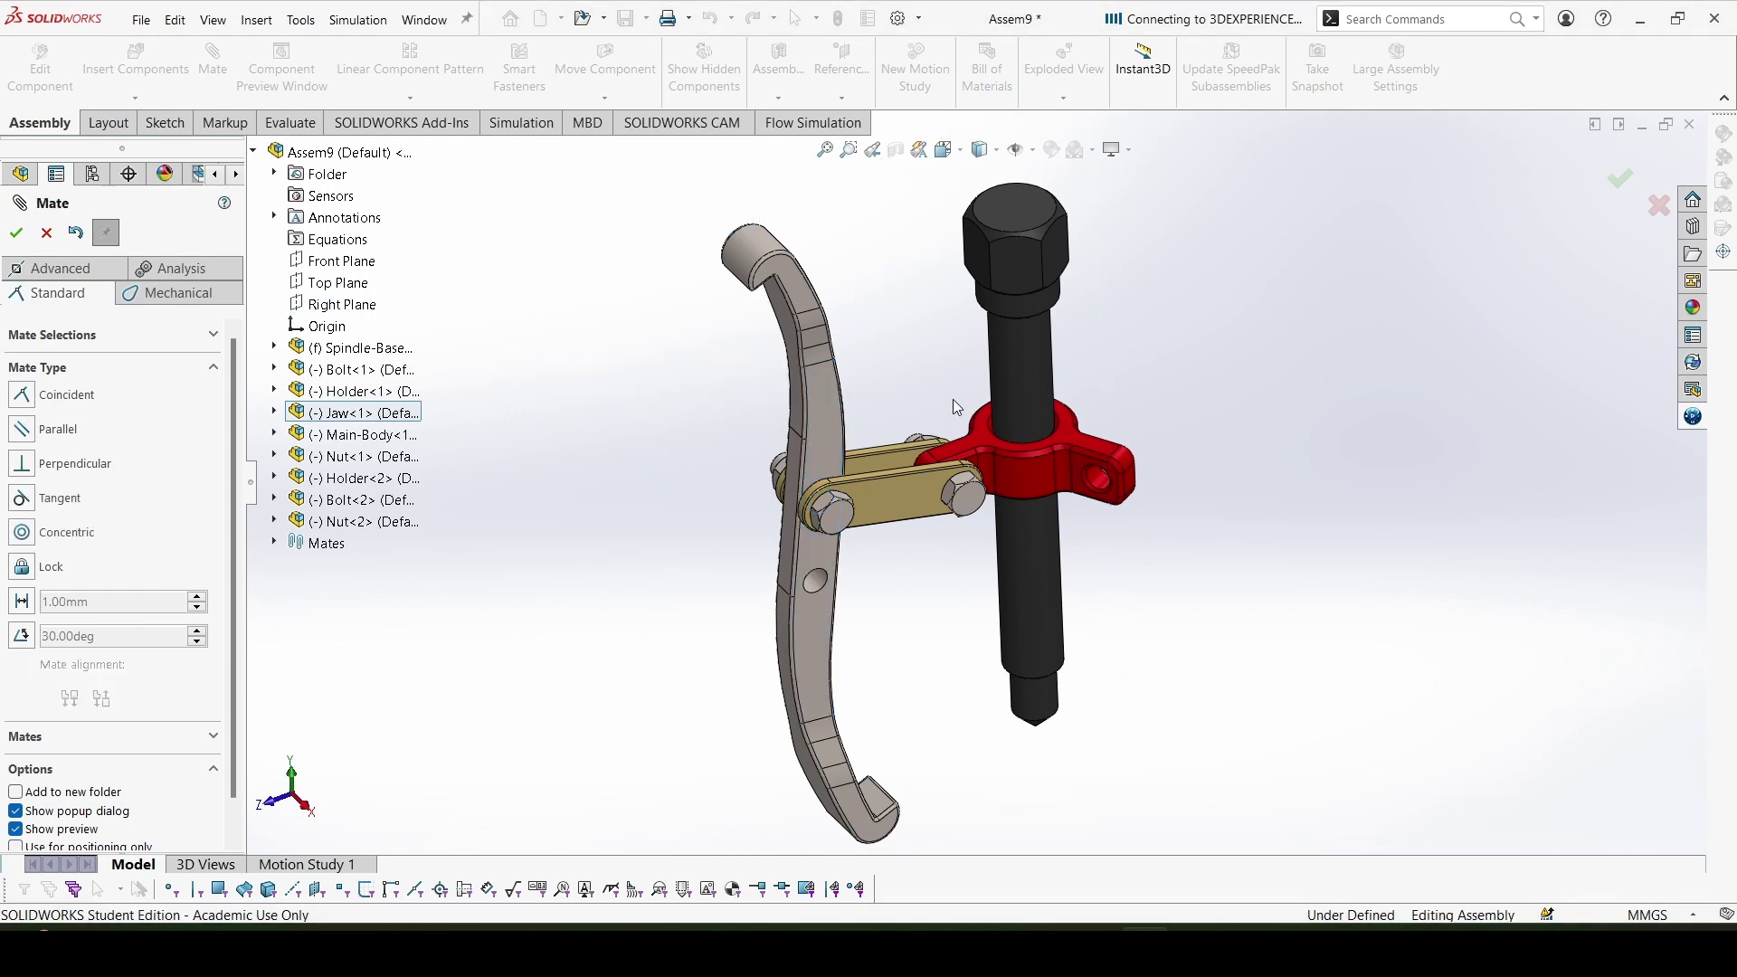
scroll(959, 425, "up", 3)
left_click(1620, 178)
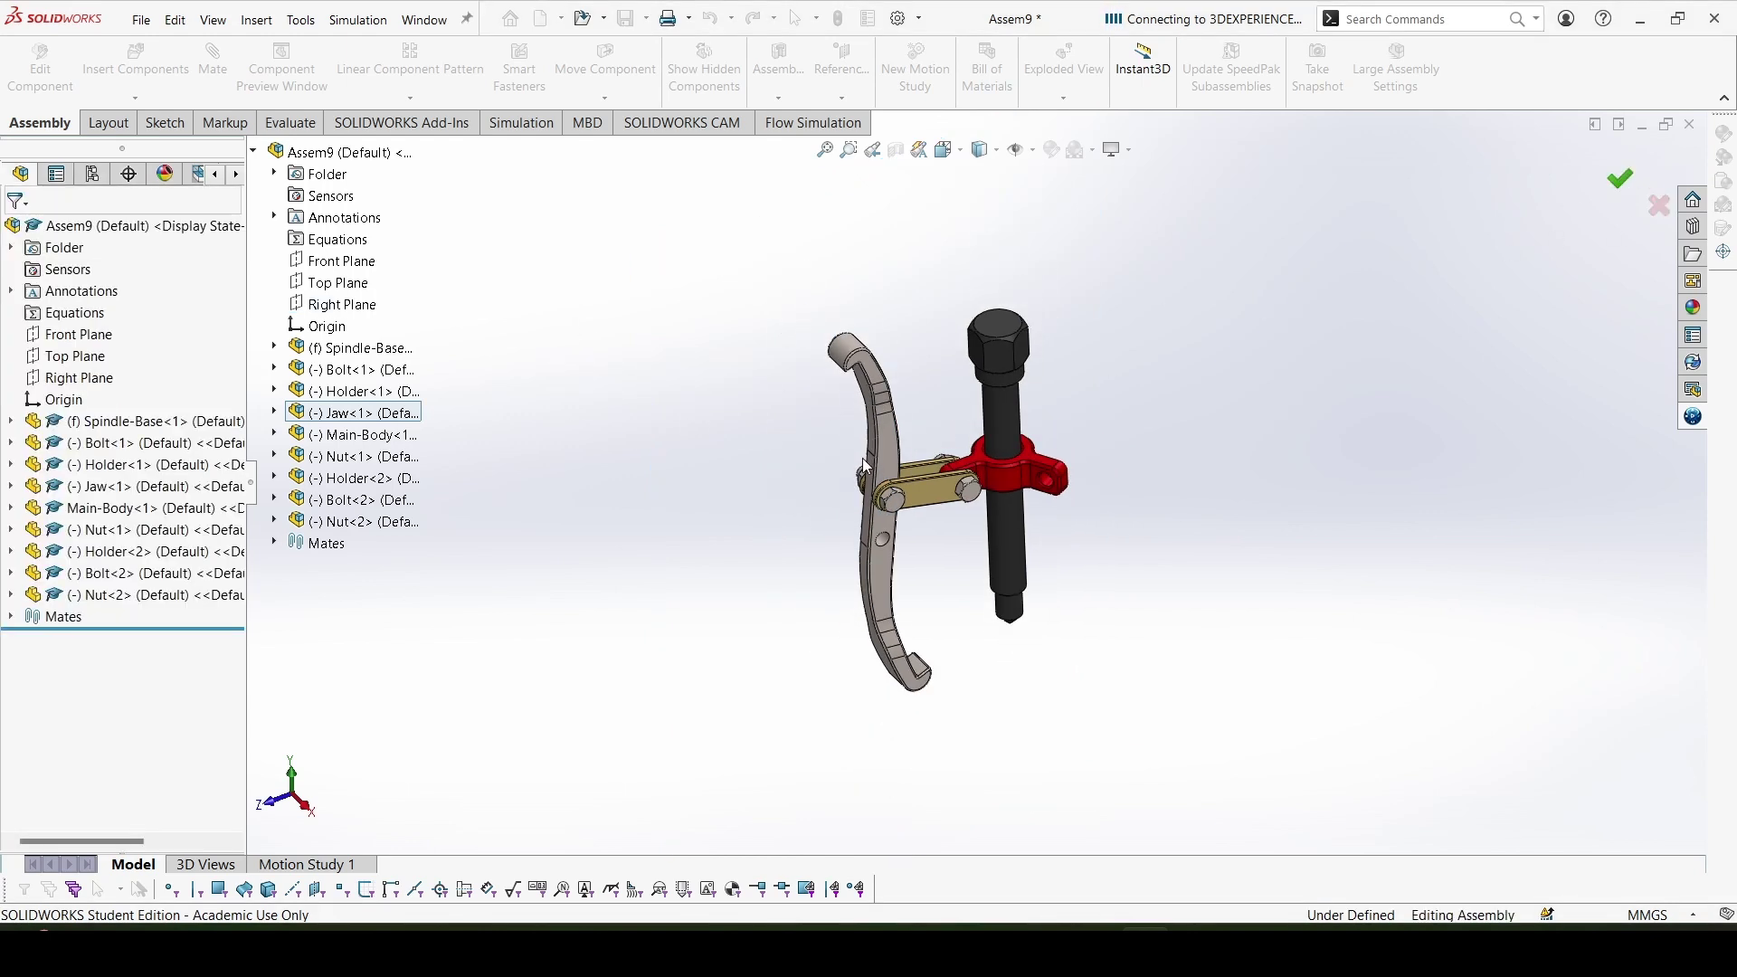
Drag the jaw and Main-Body to confirm the jaw swings and the body stays fixed
mouse_move(865, 467)
left_mouse_down()
mouse_move(837, 507)
mouse_move(870, 465)
left_mouse_up()
left_click_drag(984, 489, 1203, 493)
left_click(1173, 484)
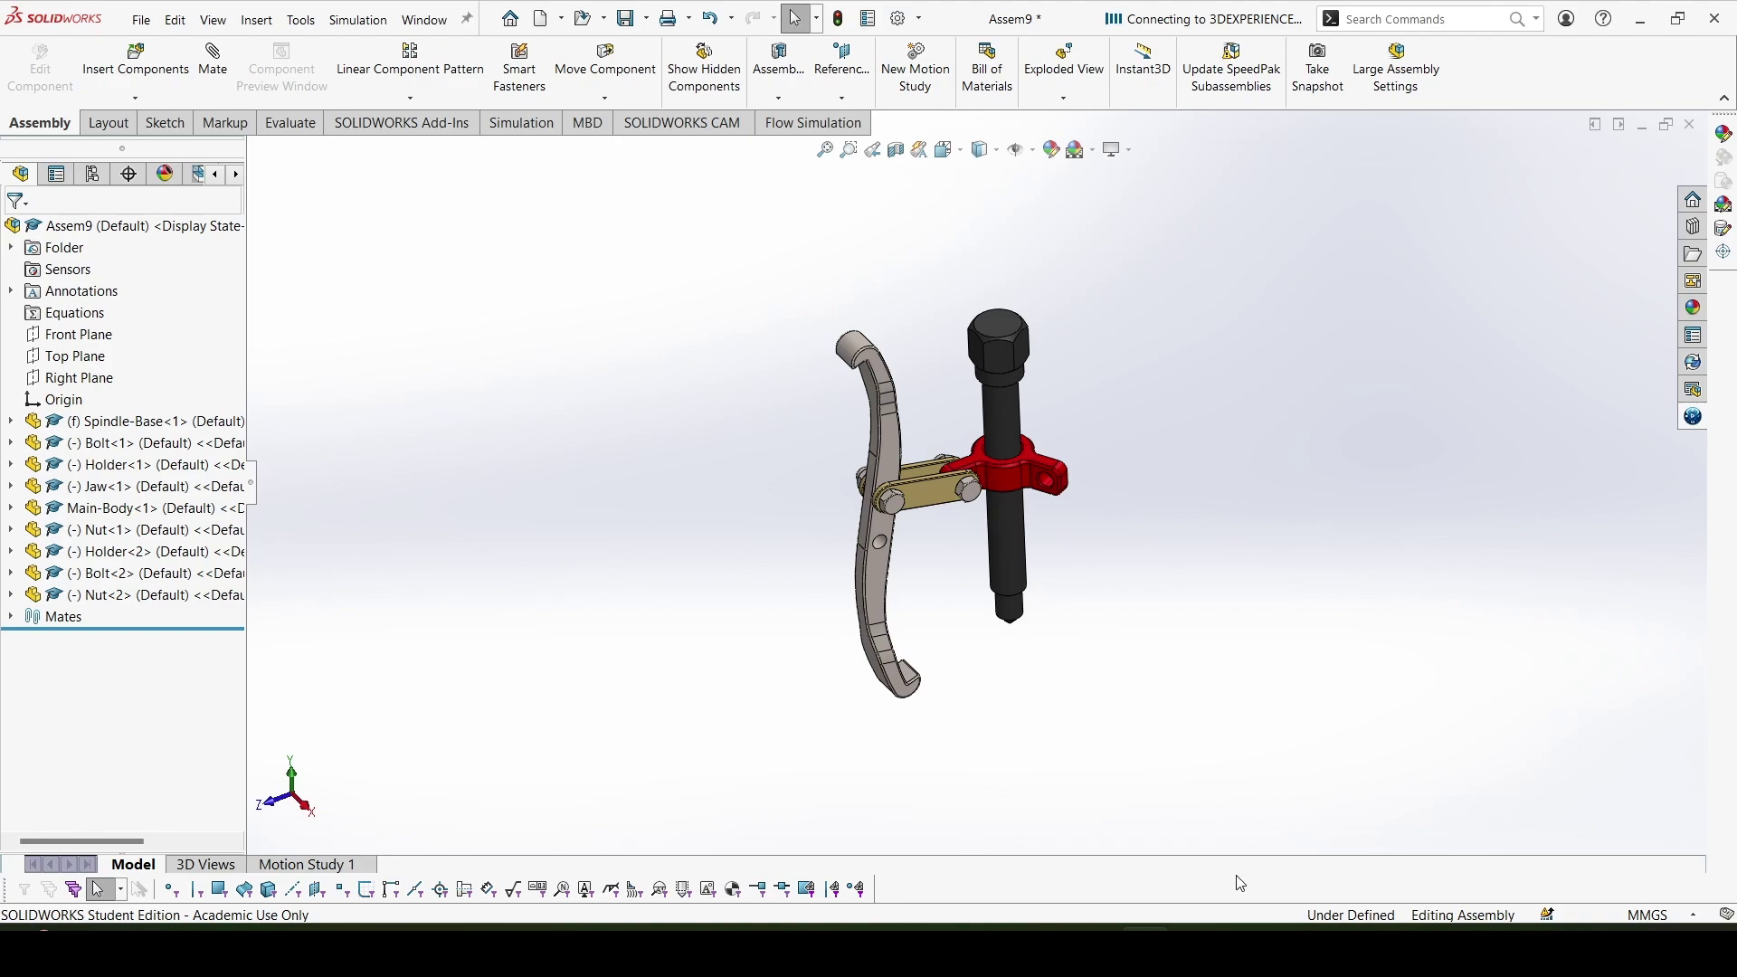
Show the CSWA PDF's Detail D with Part B values A = 4.2, B = 148°, C = 83°
mouse_move(1163, 954)
left_click(1112, 906)
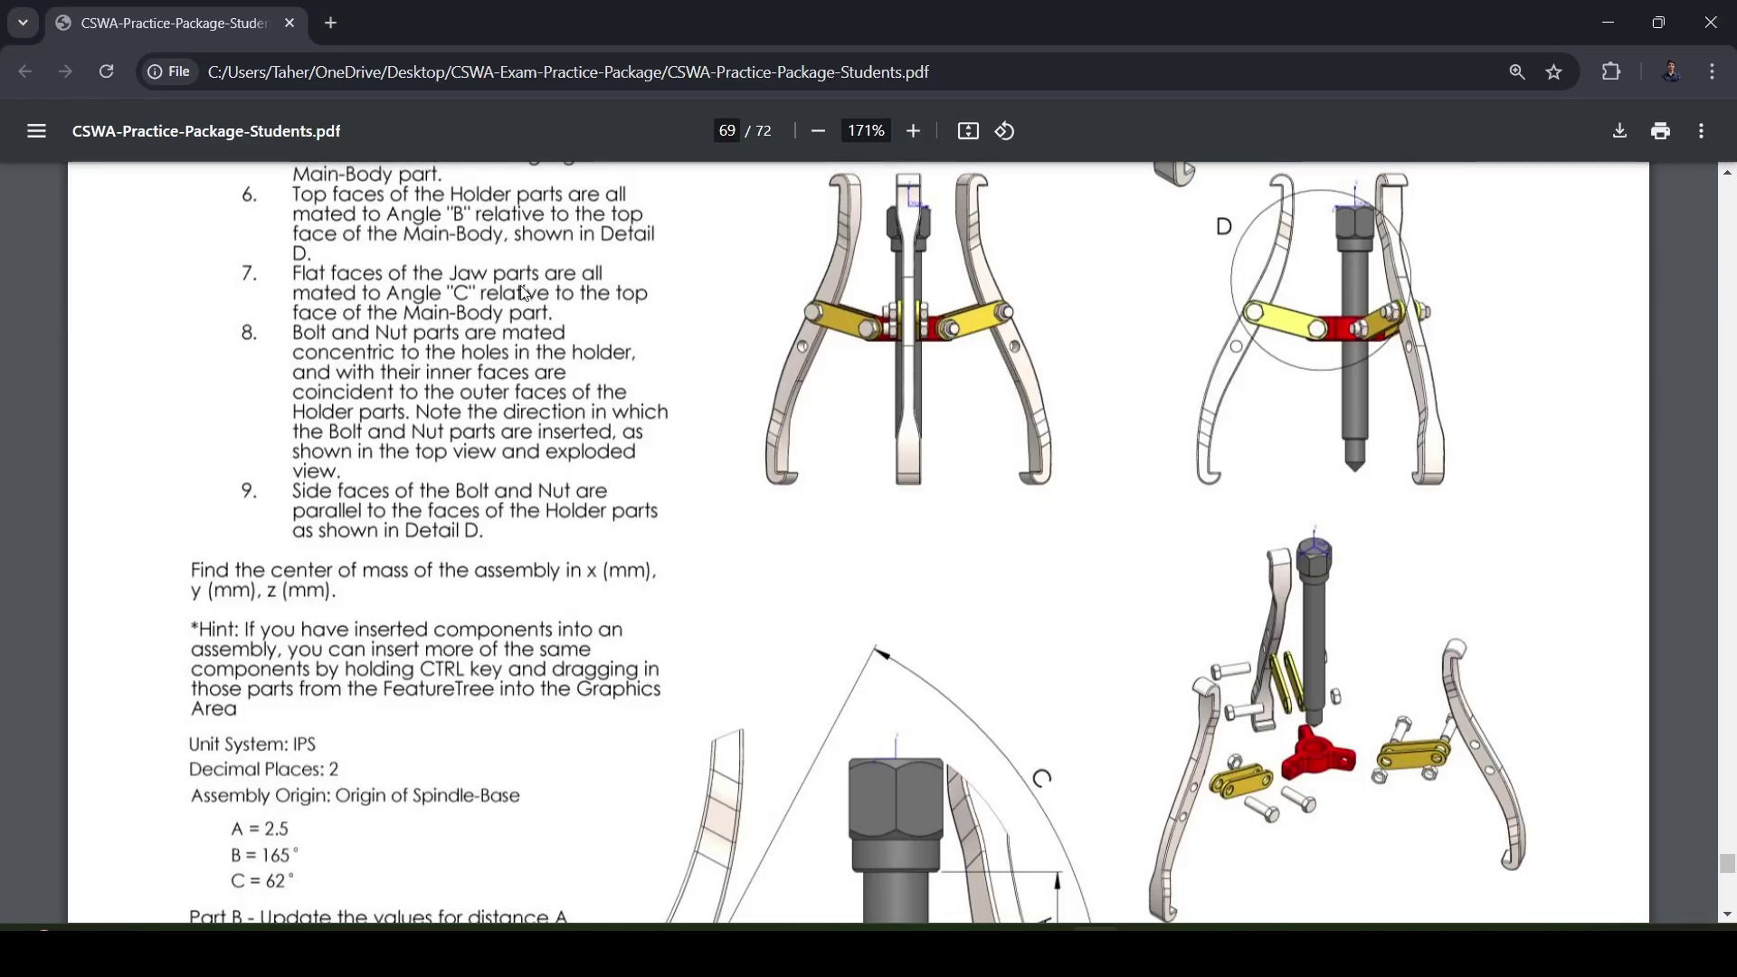
scroll(498, 421, "up", 4)
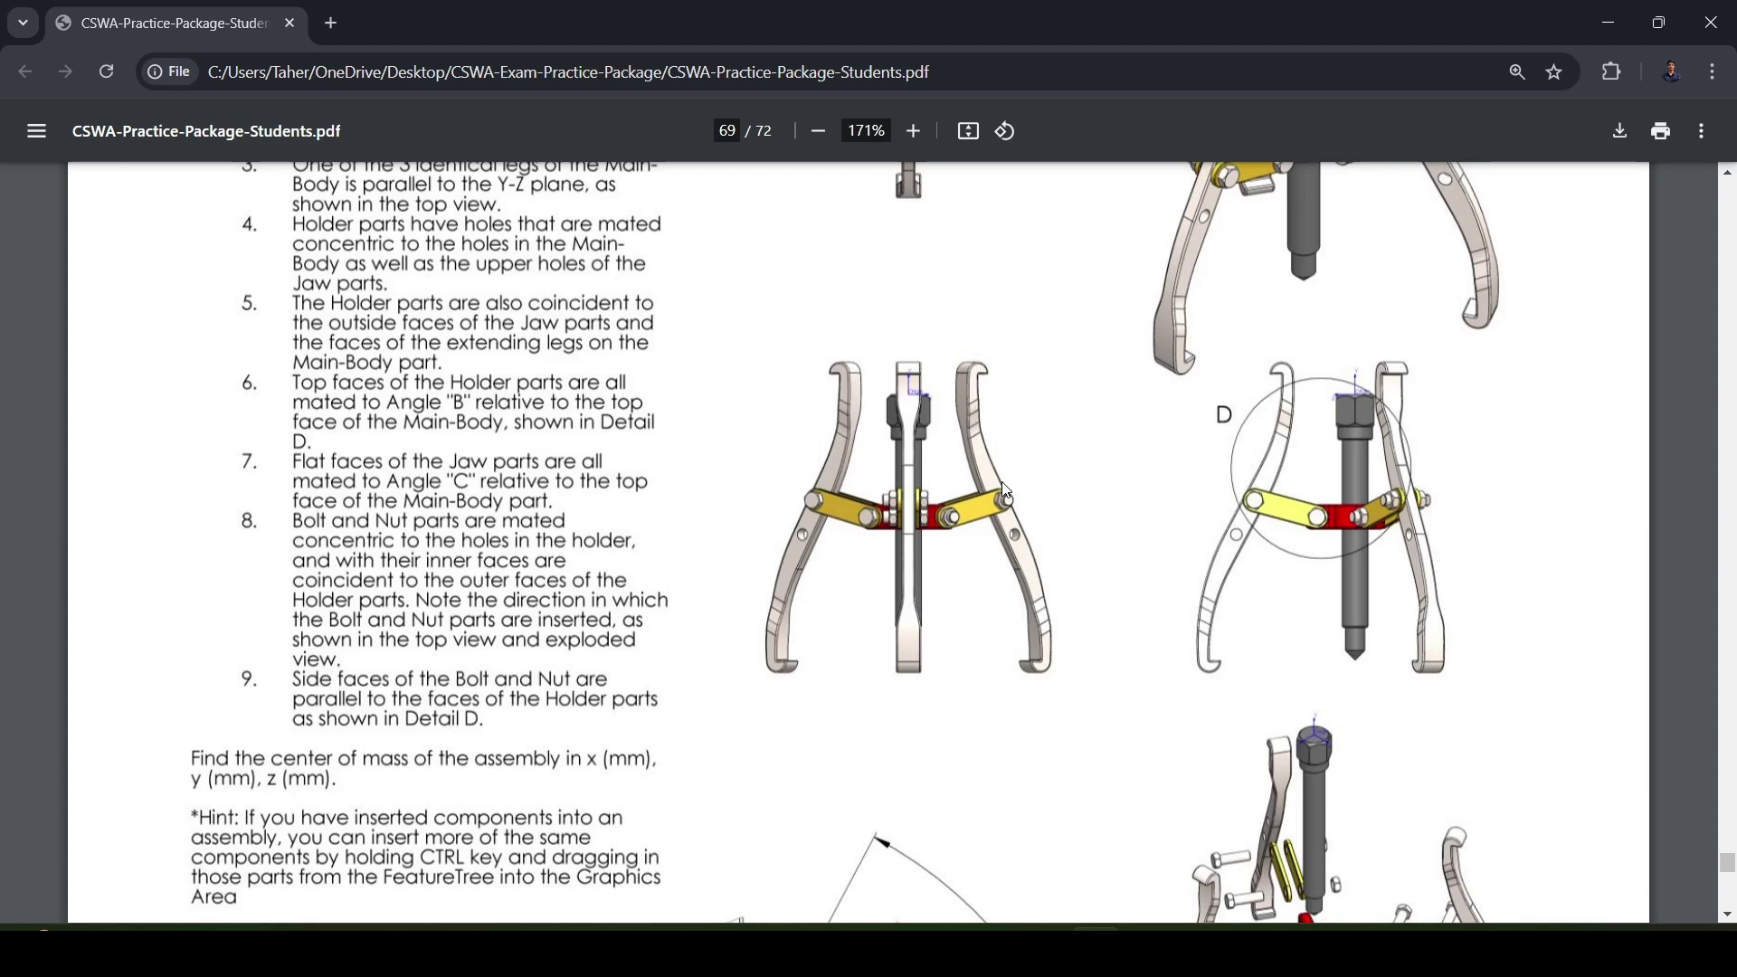
scroll(1007, 491, "down", 6)
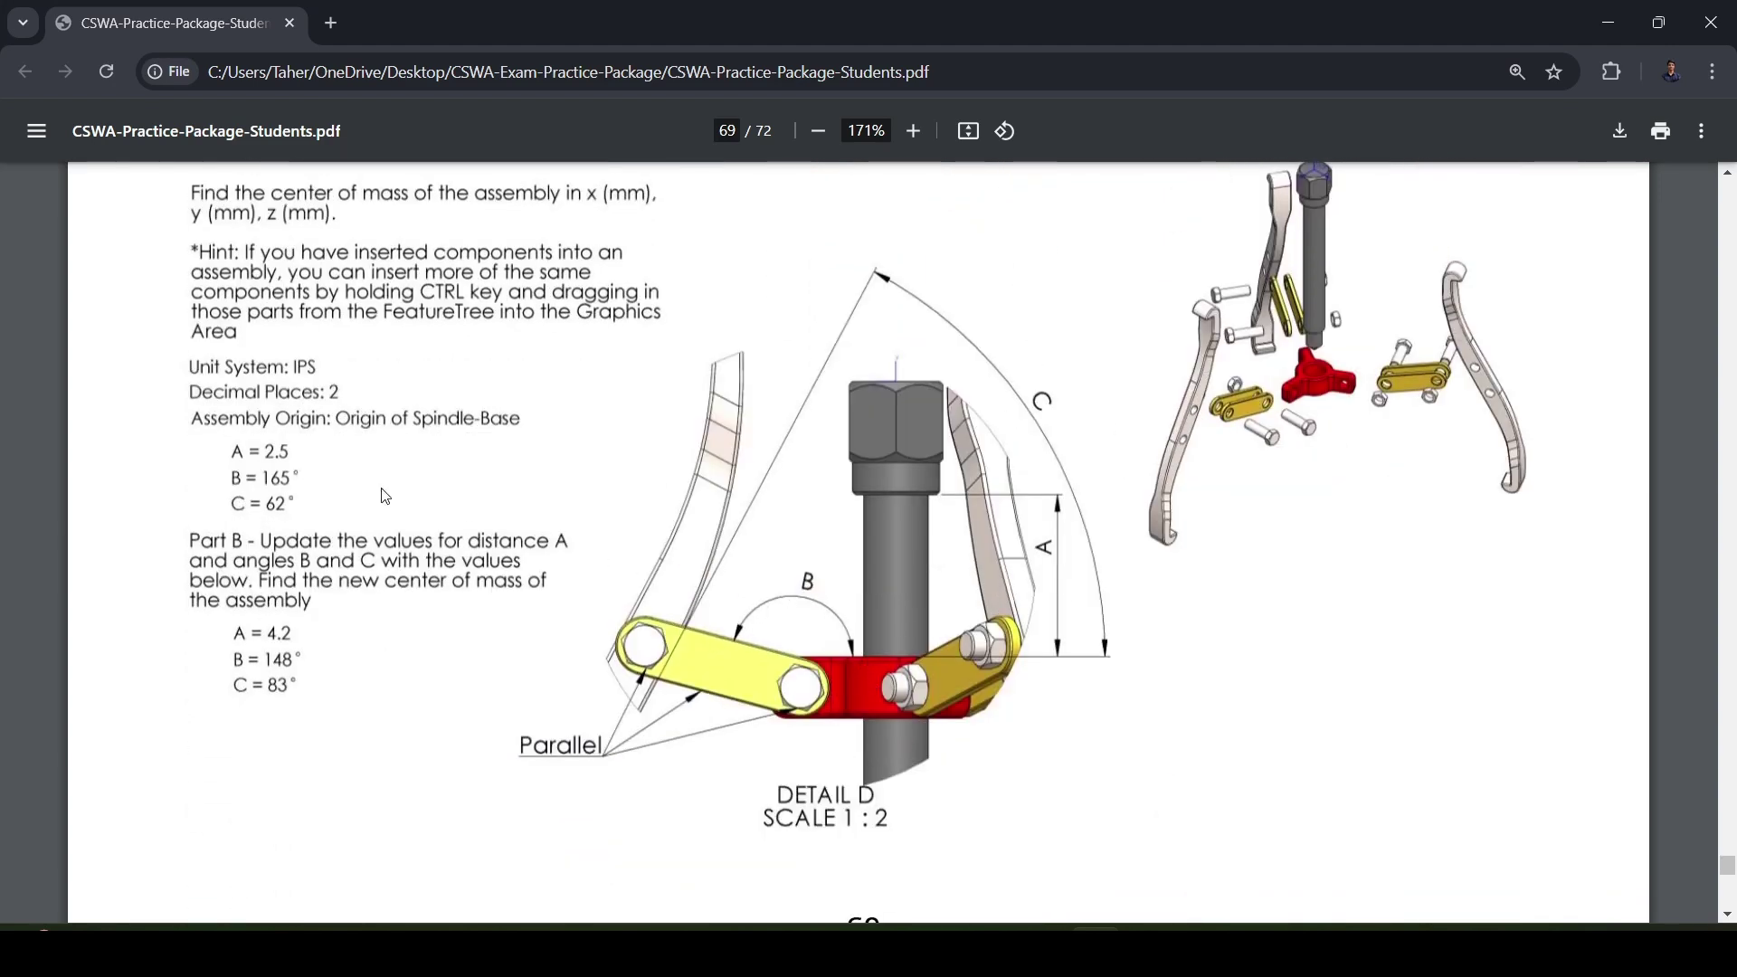
Start a new mate between the red Main-Body top face and the holder's top face
left_click(1145, 836)
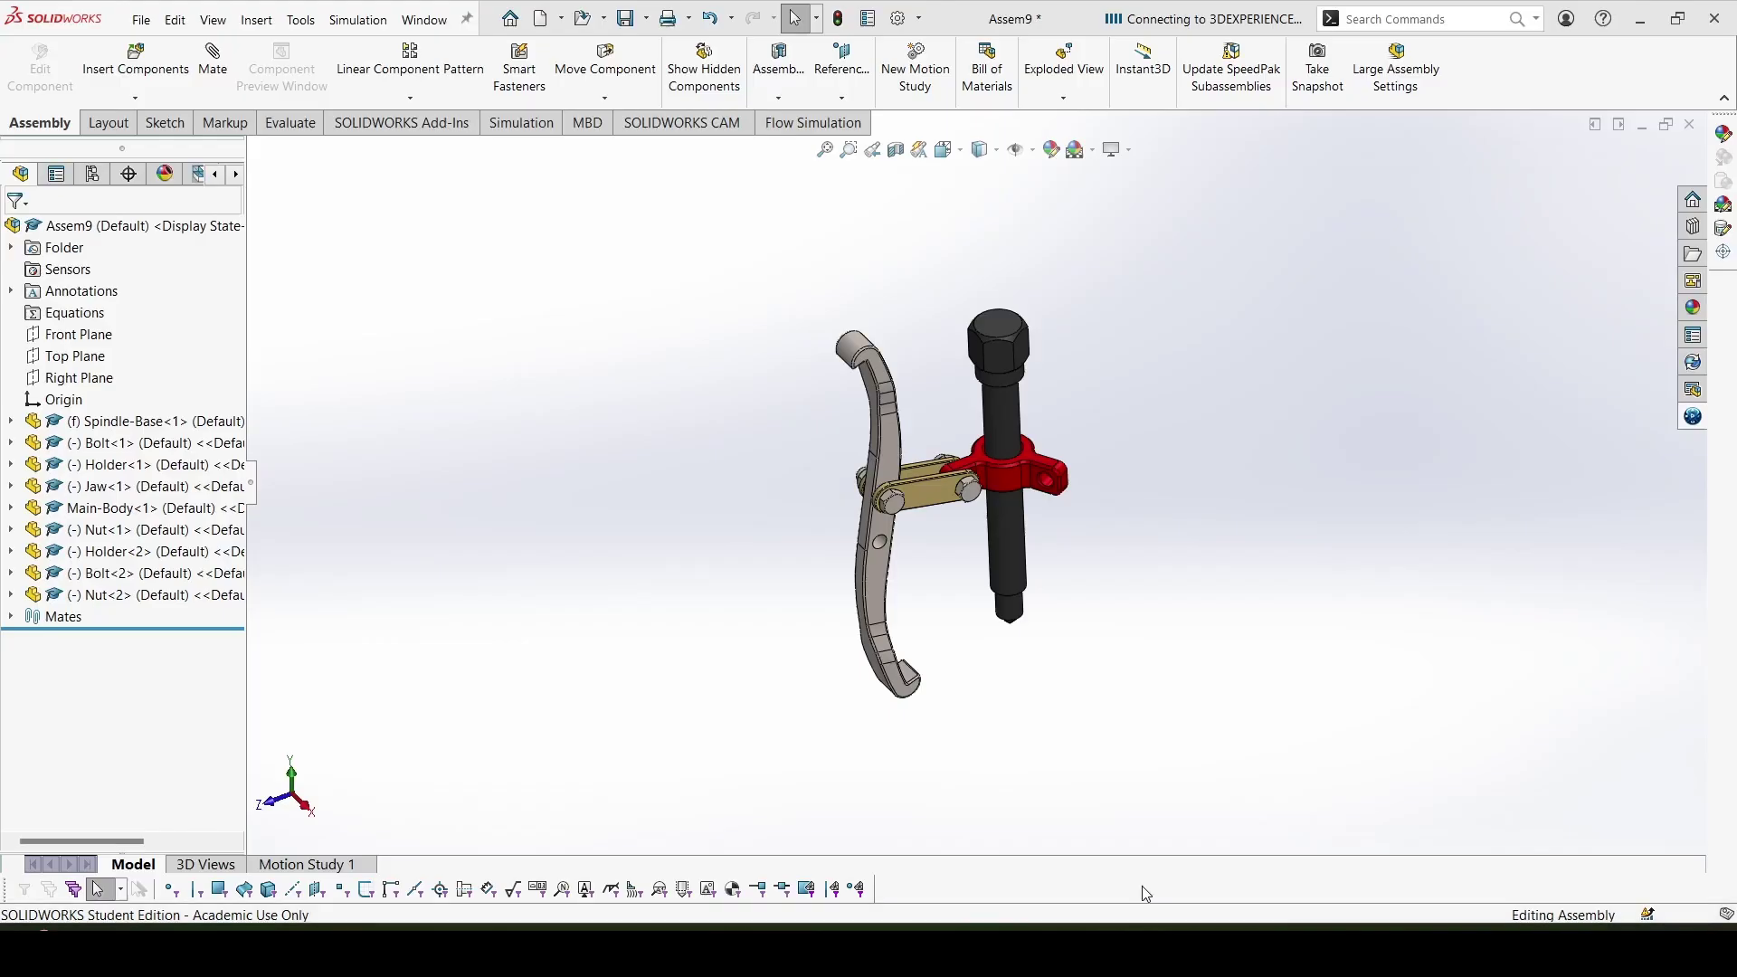
scroll(958, 438, "down", 2)
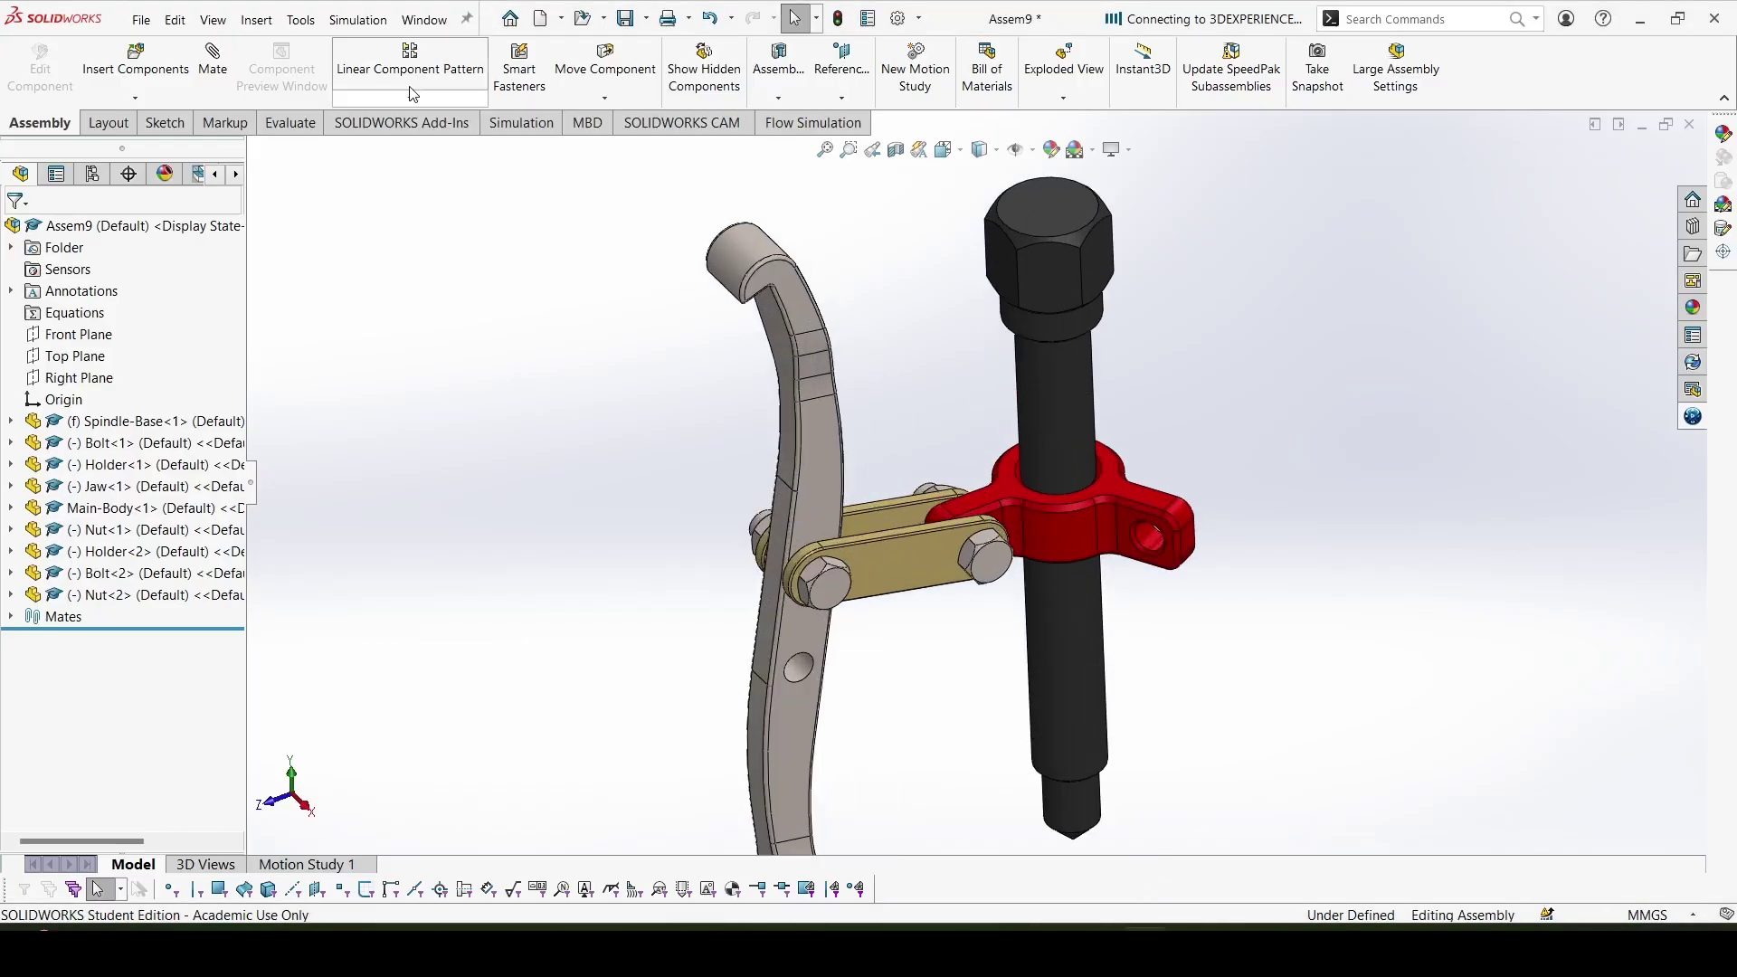
left_click(212, 63)
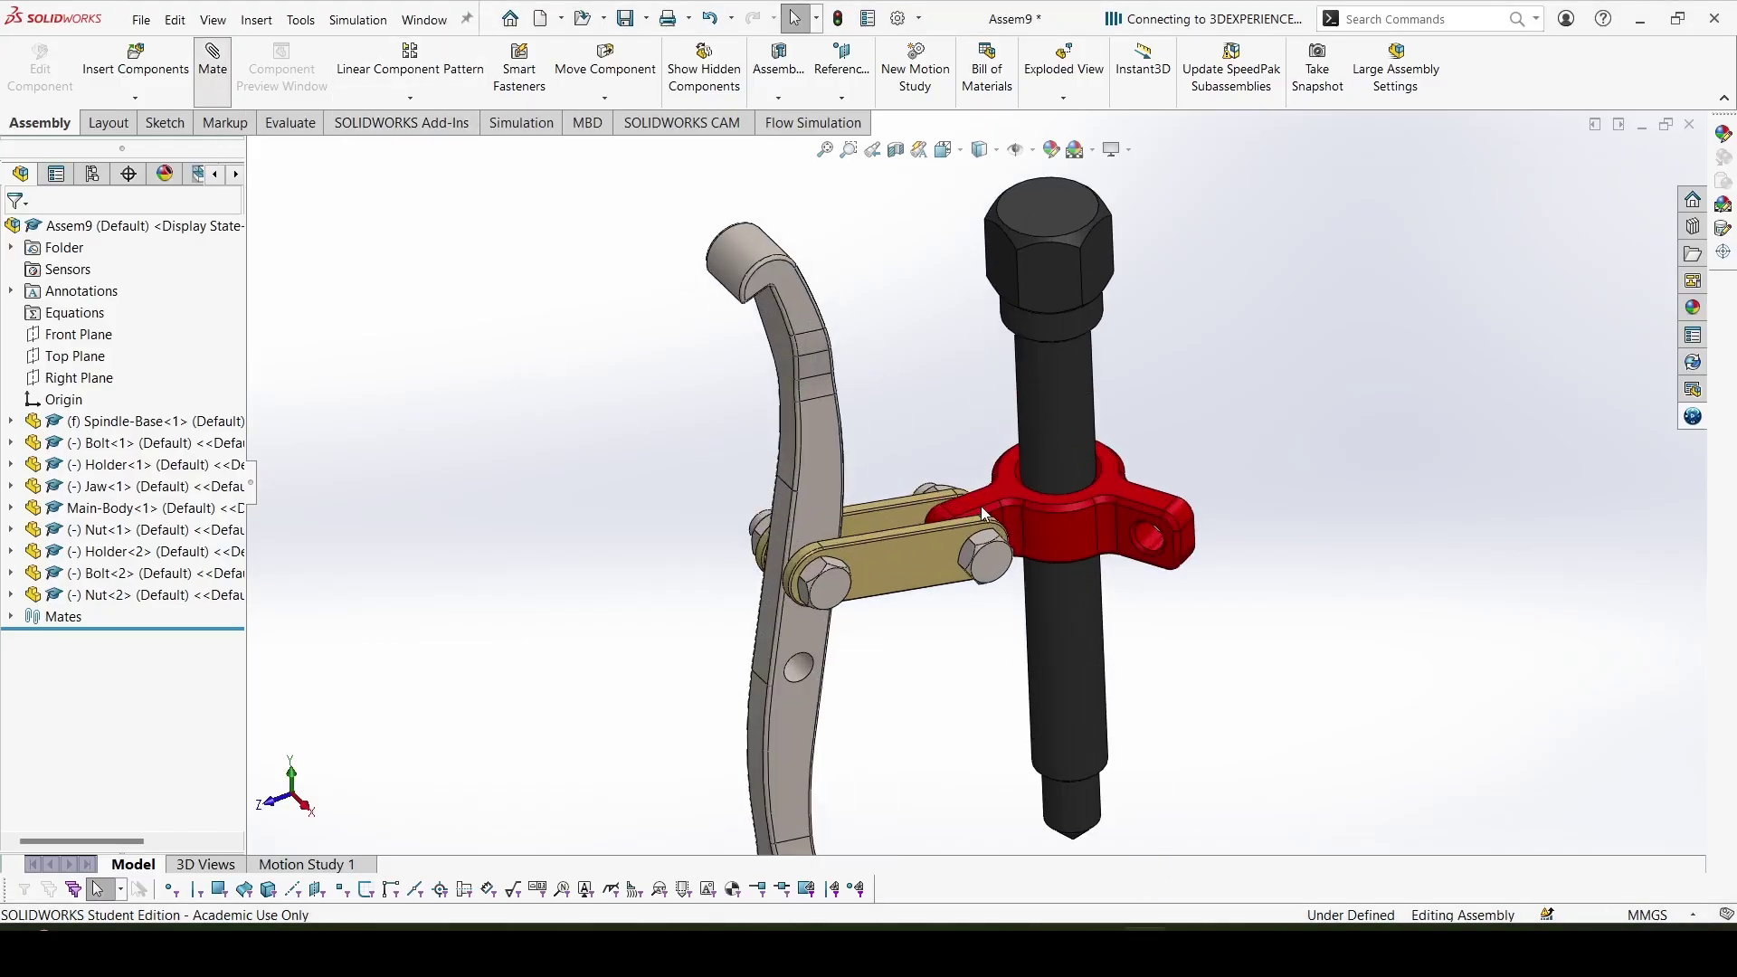
scroll(978, 534, "down", 2)
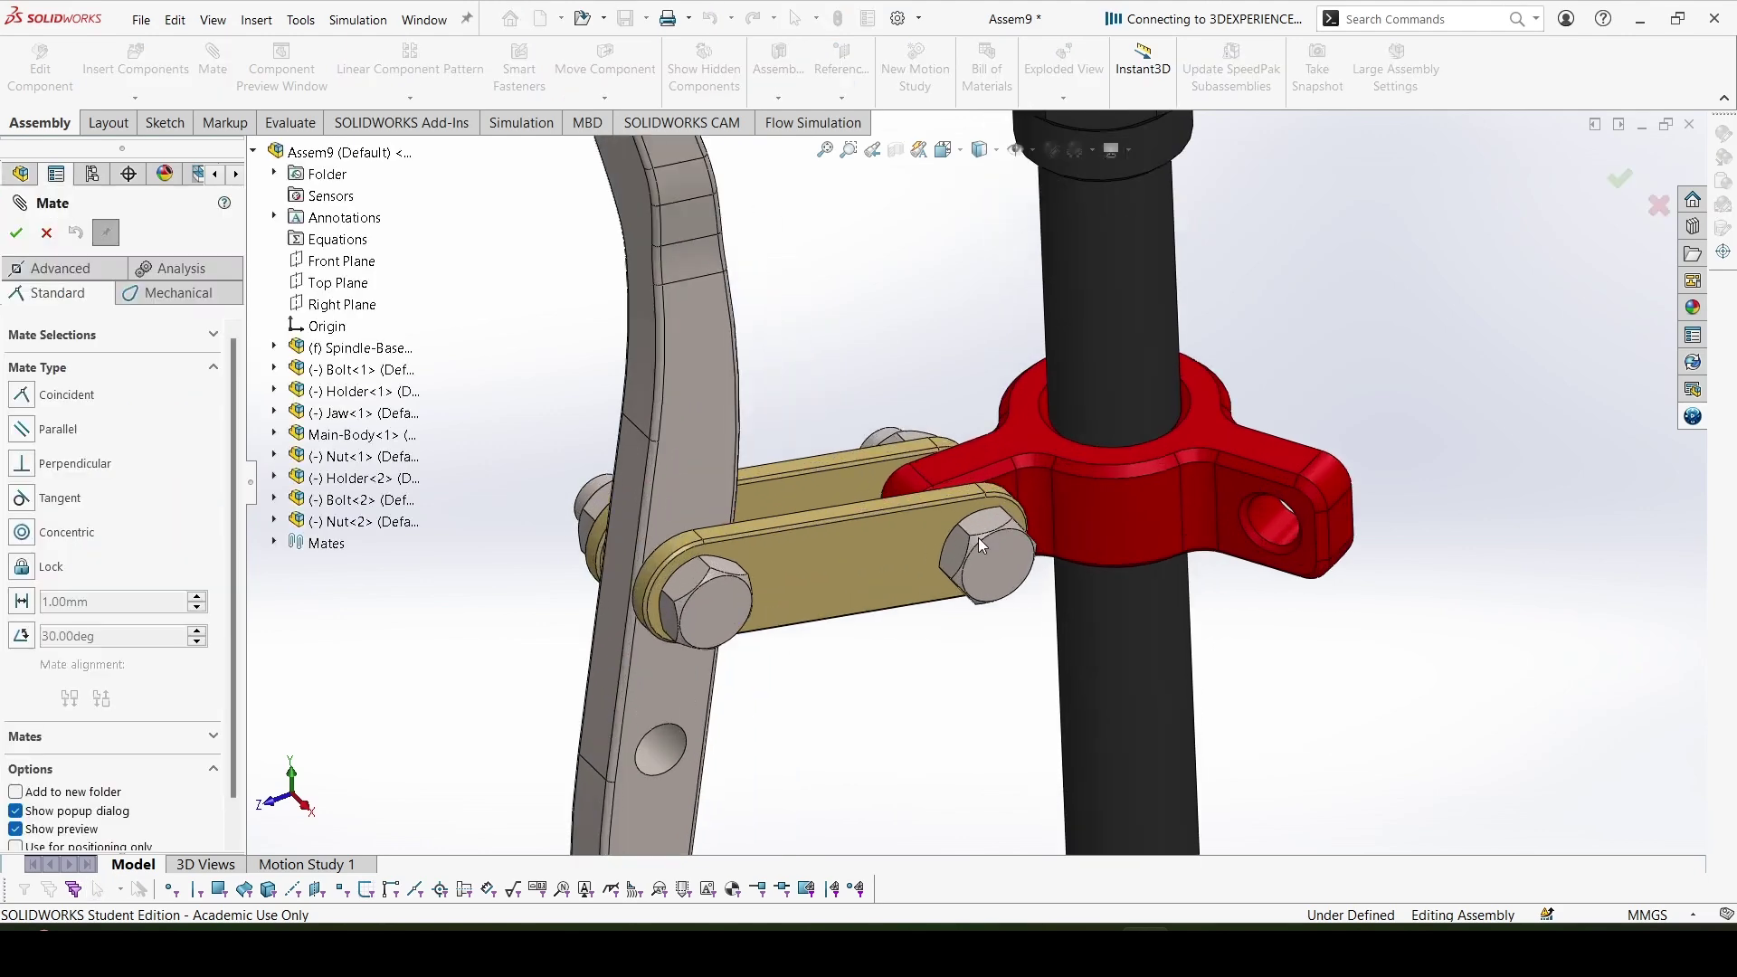
left_click(974, 456)
scroll(887, 505, "down", 3)
left_click(865, 512)
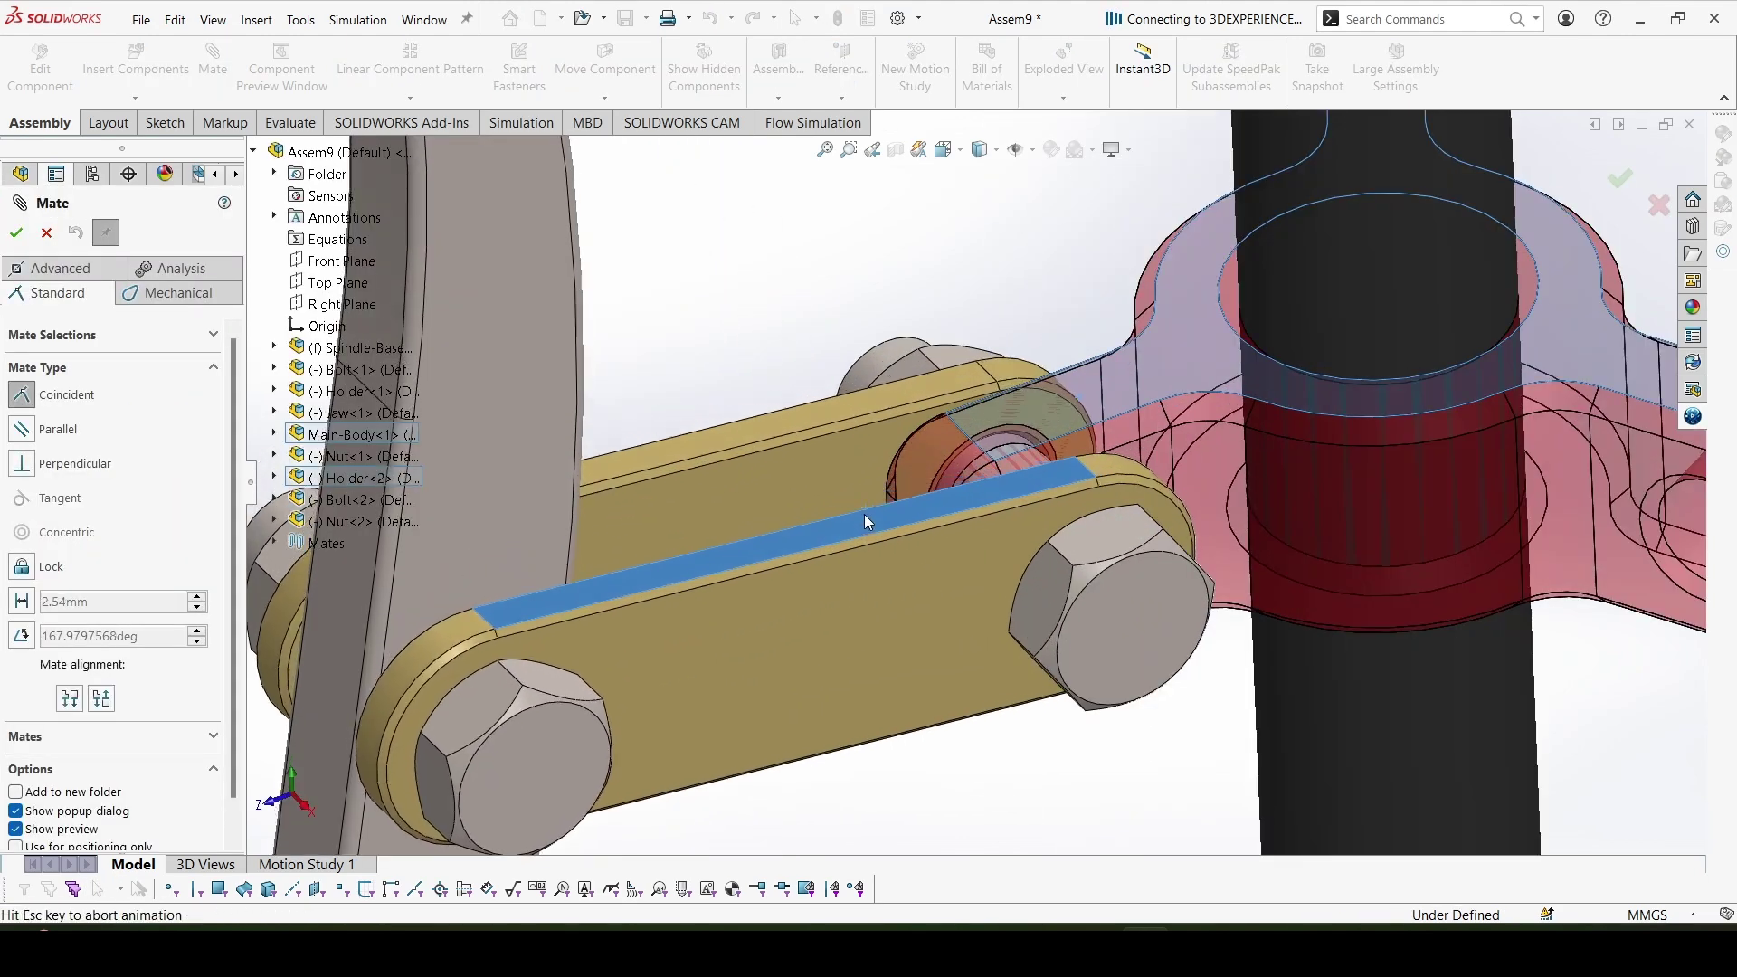
Make it a 165° Angle mate, checking the PDF, and accept it
left_click(1315, 652)
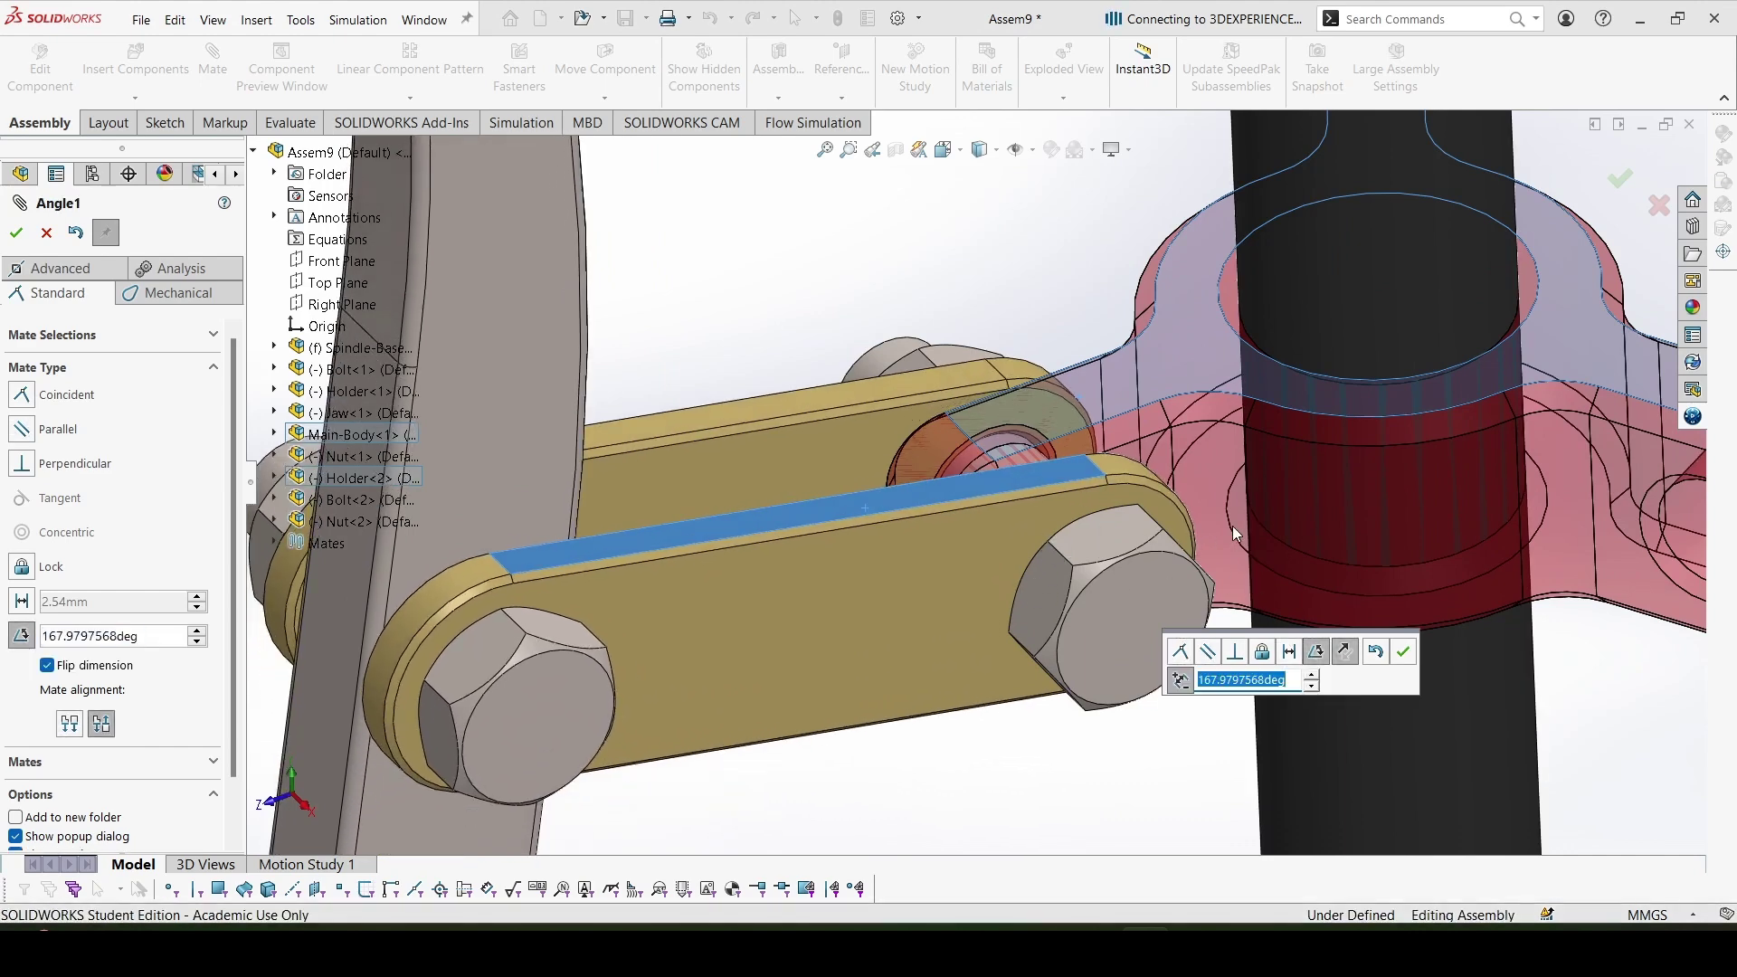
type("165")
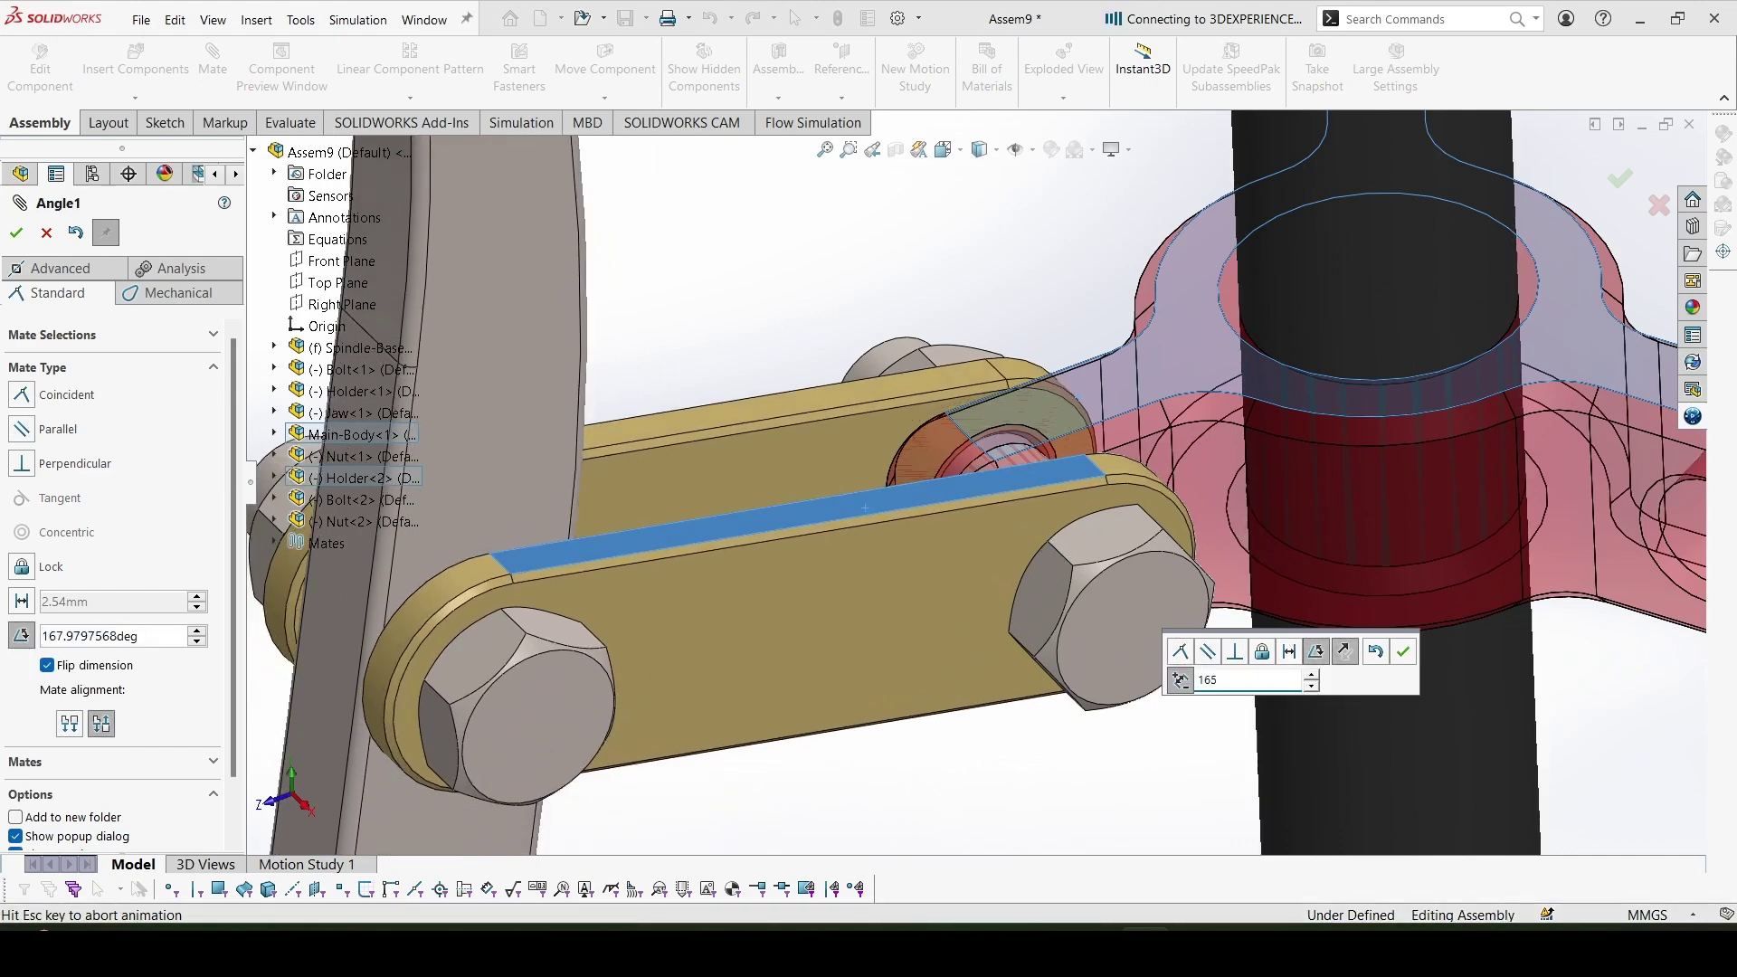
key("Return")
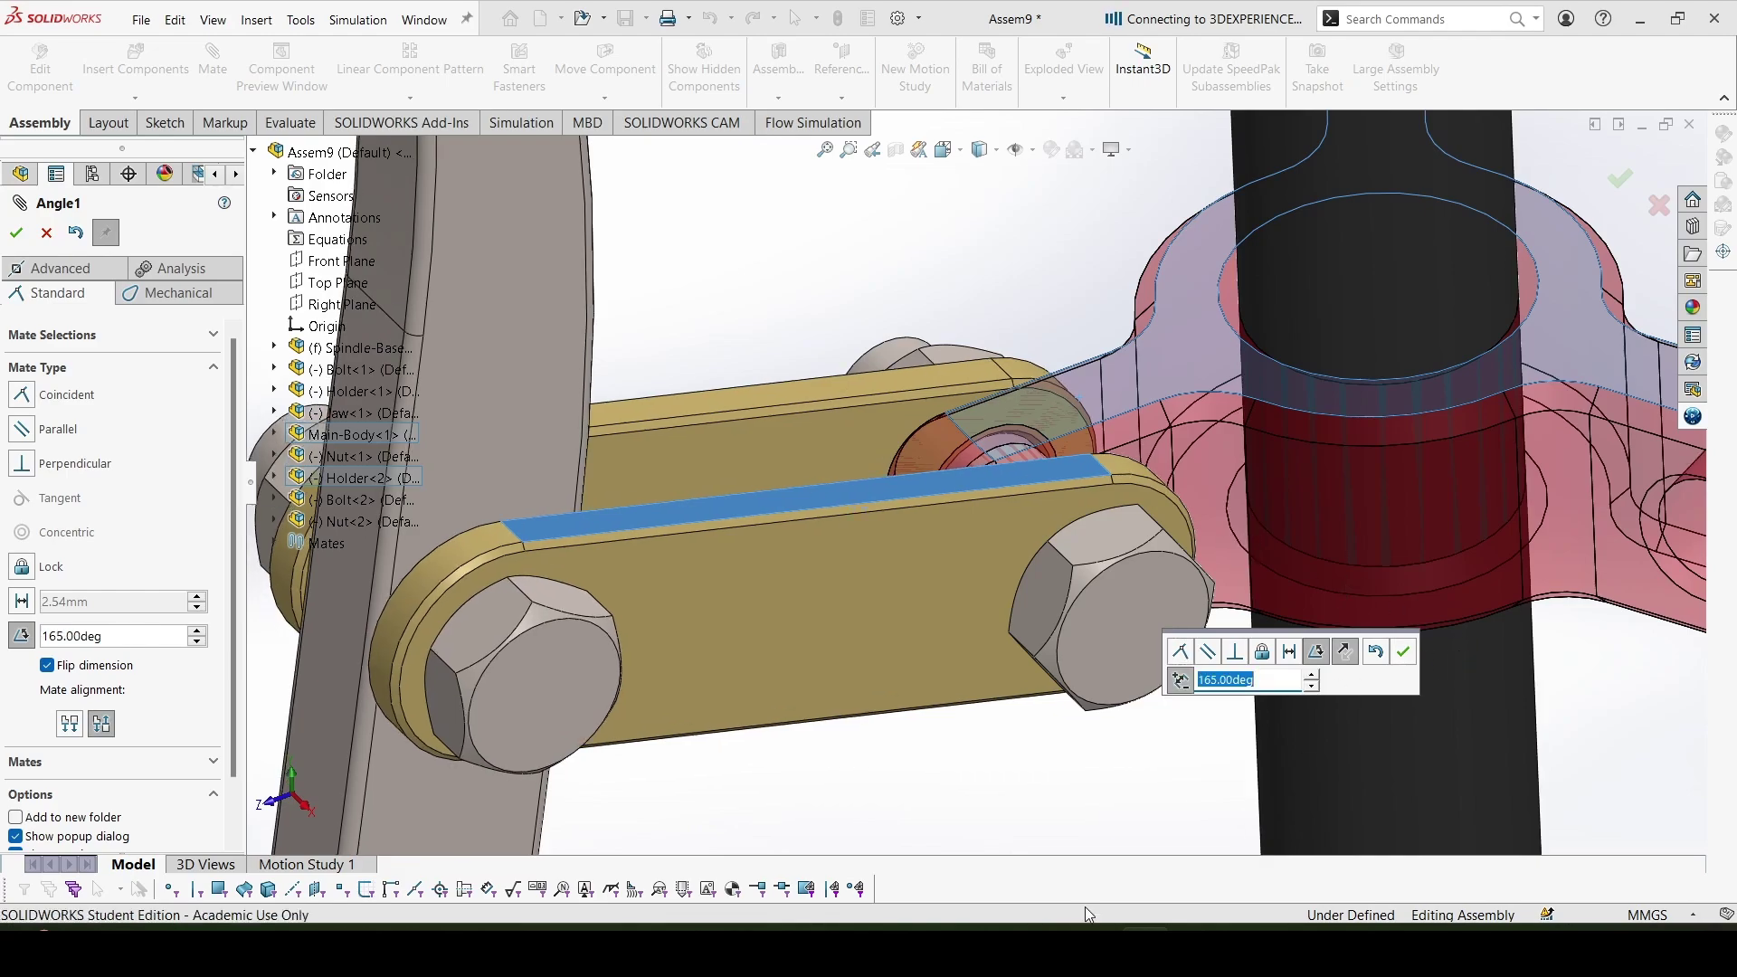
left_click(1090, 928)
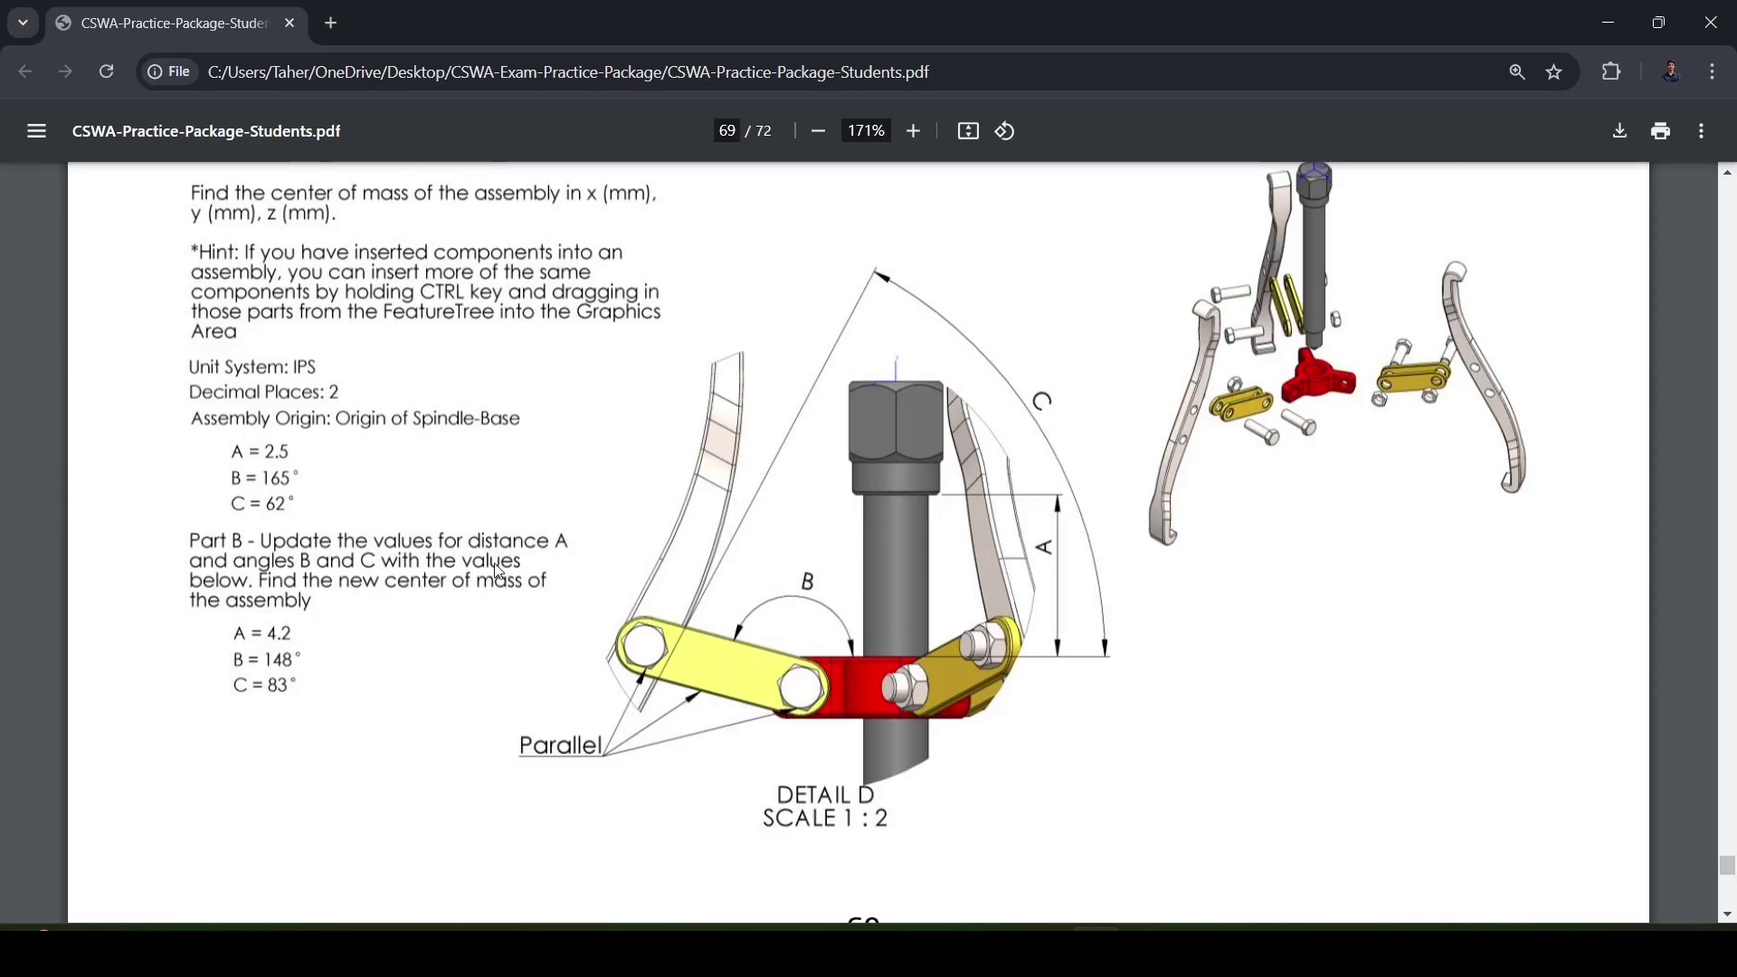
key("alt+Tab")
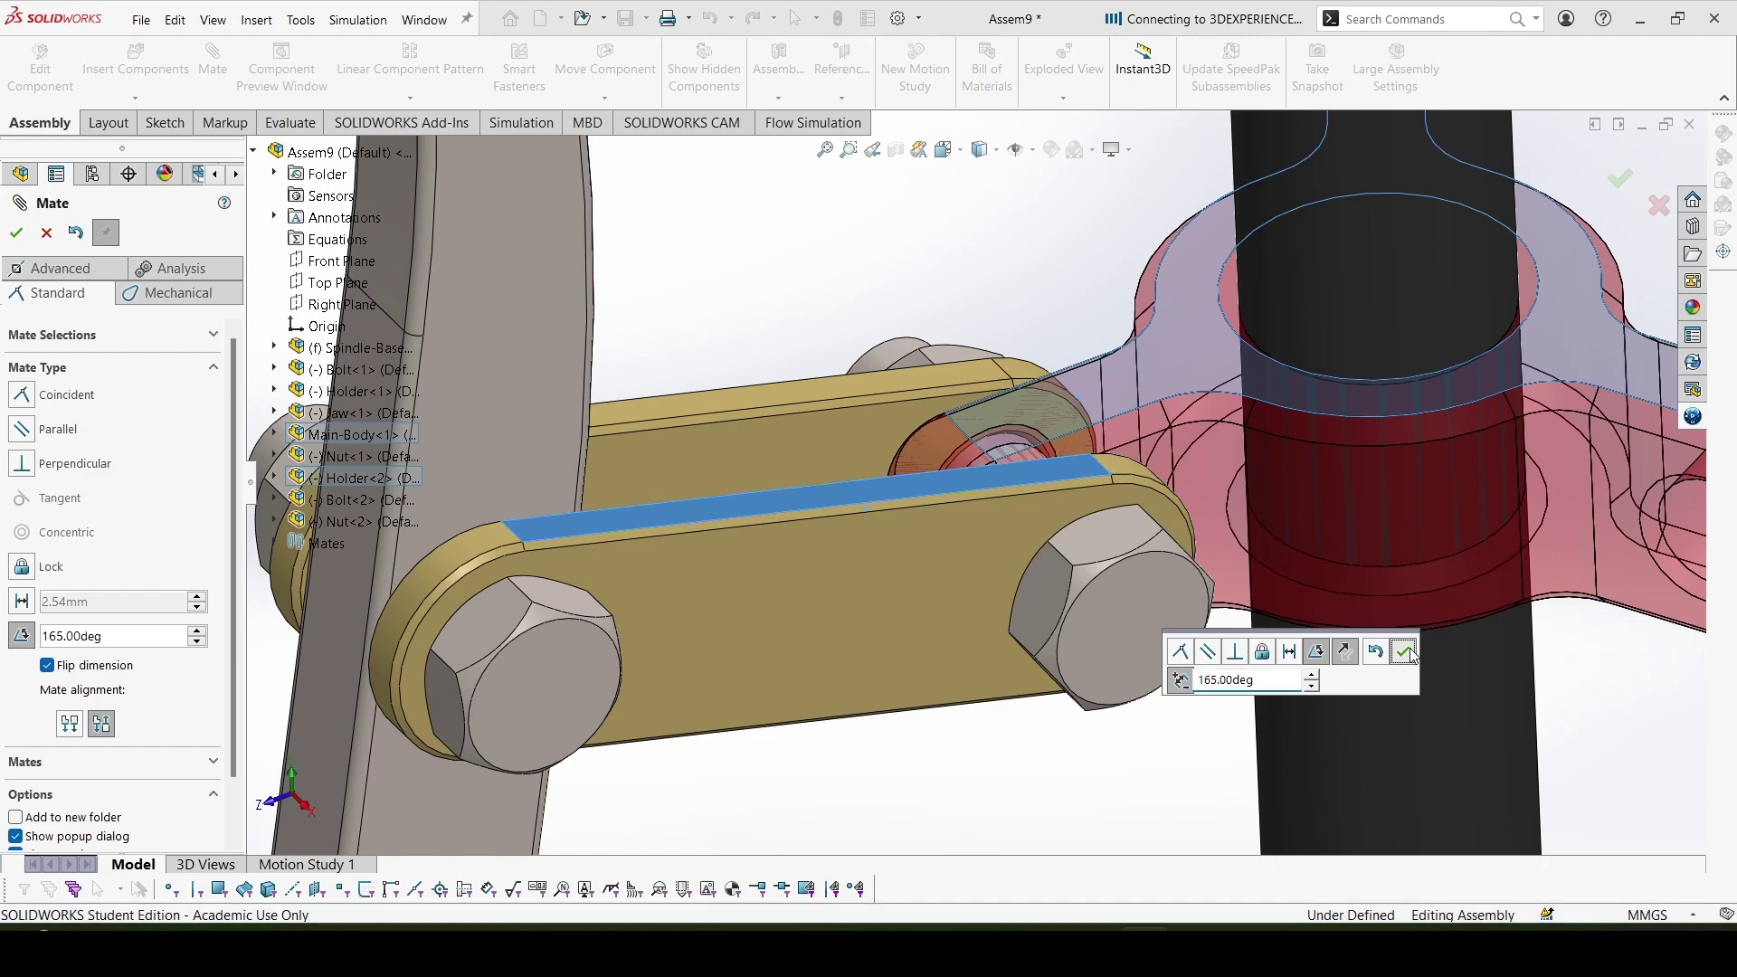
left_click(1409, 648)
scroll(1115, 554, "up", 4)
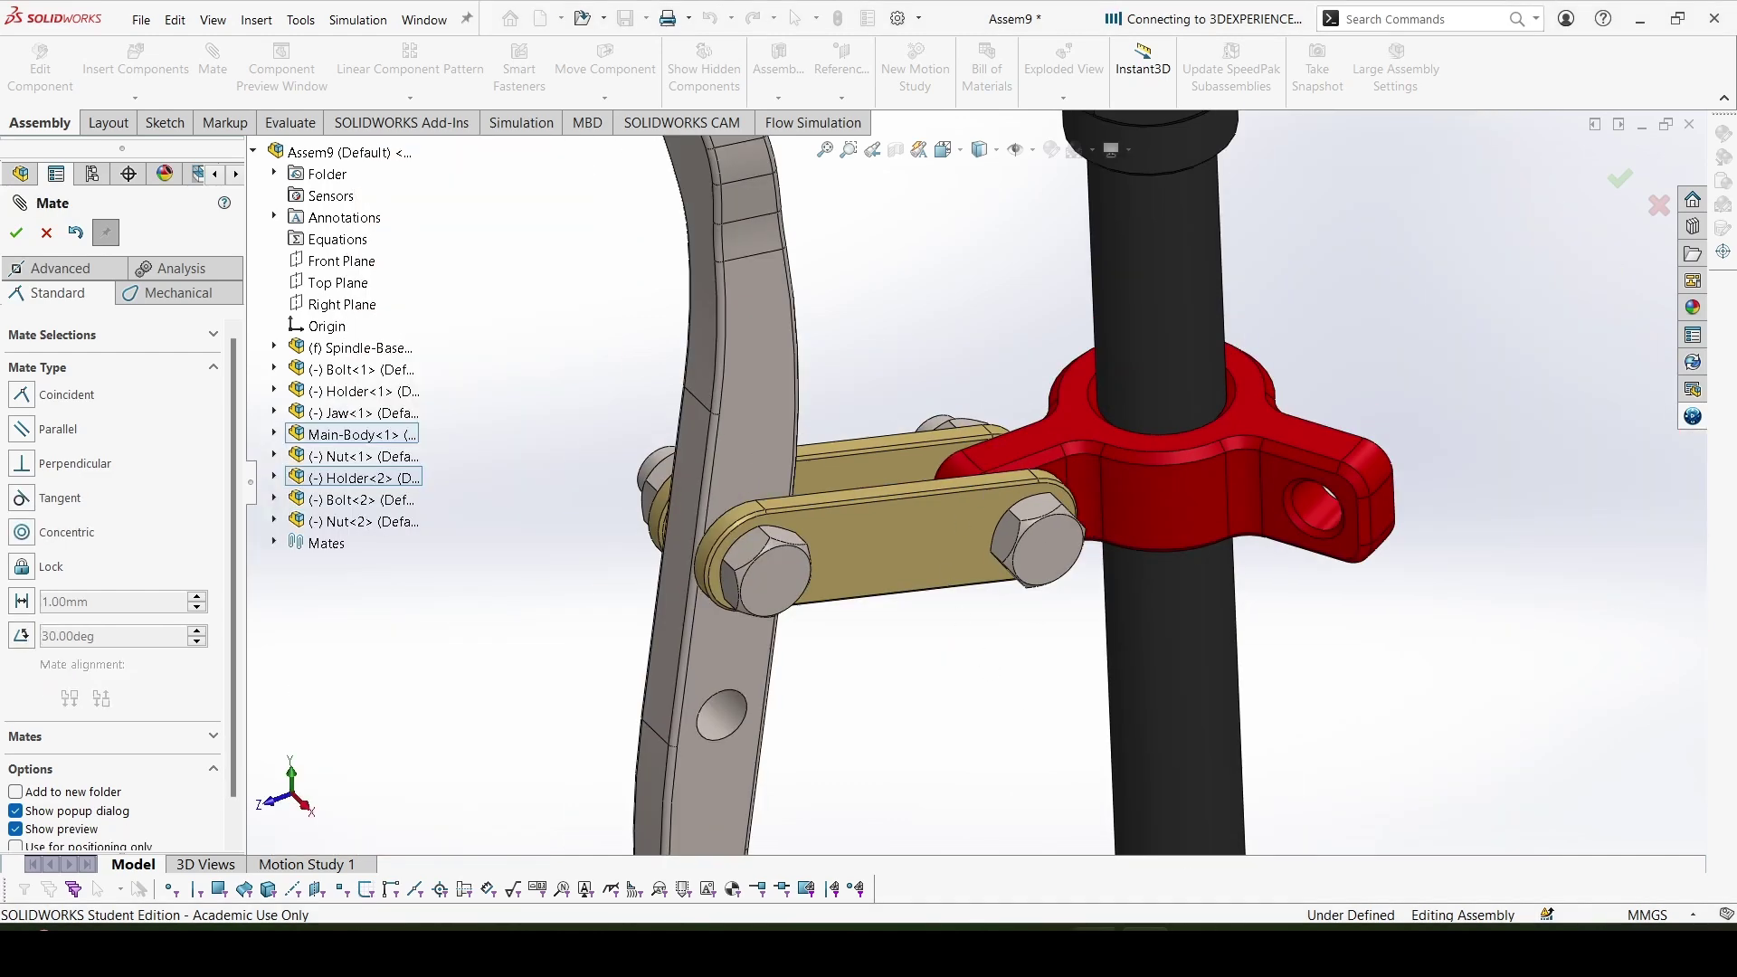
Reread PDF conditions 3–9, including the jaw's Angle C rule, then return to Detail D
left_click(1107, 900)
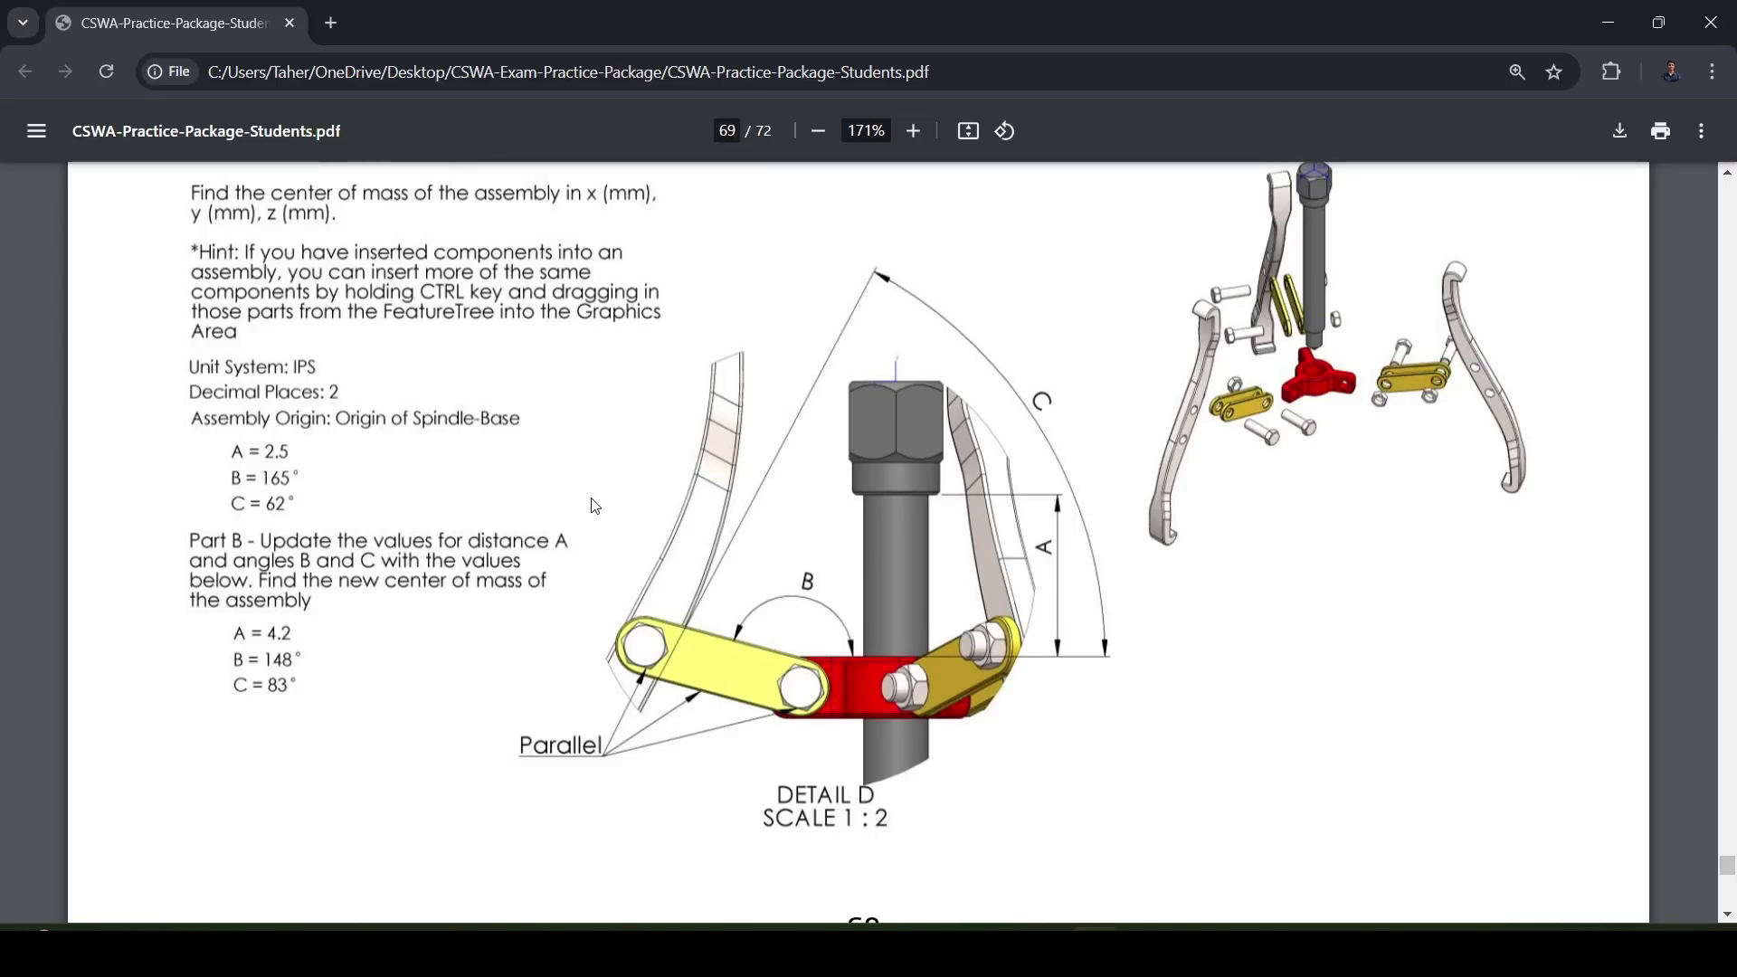
scroll(579, 493, "up", 6)
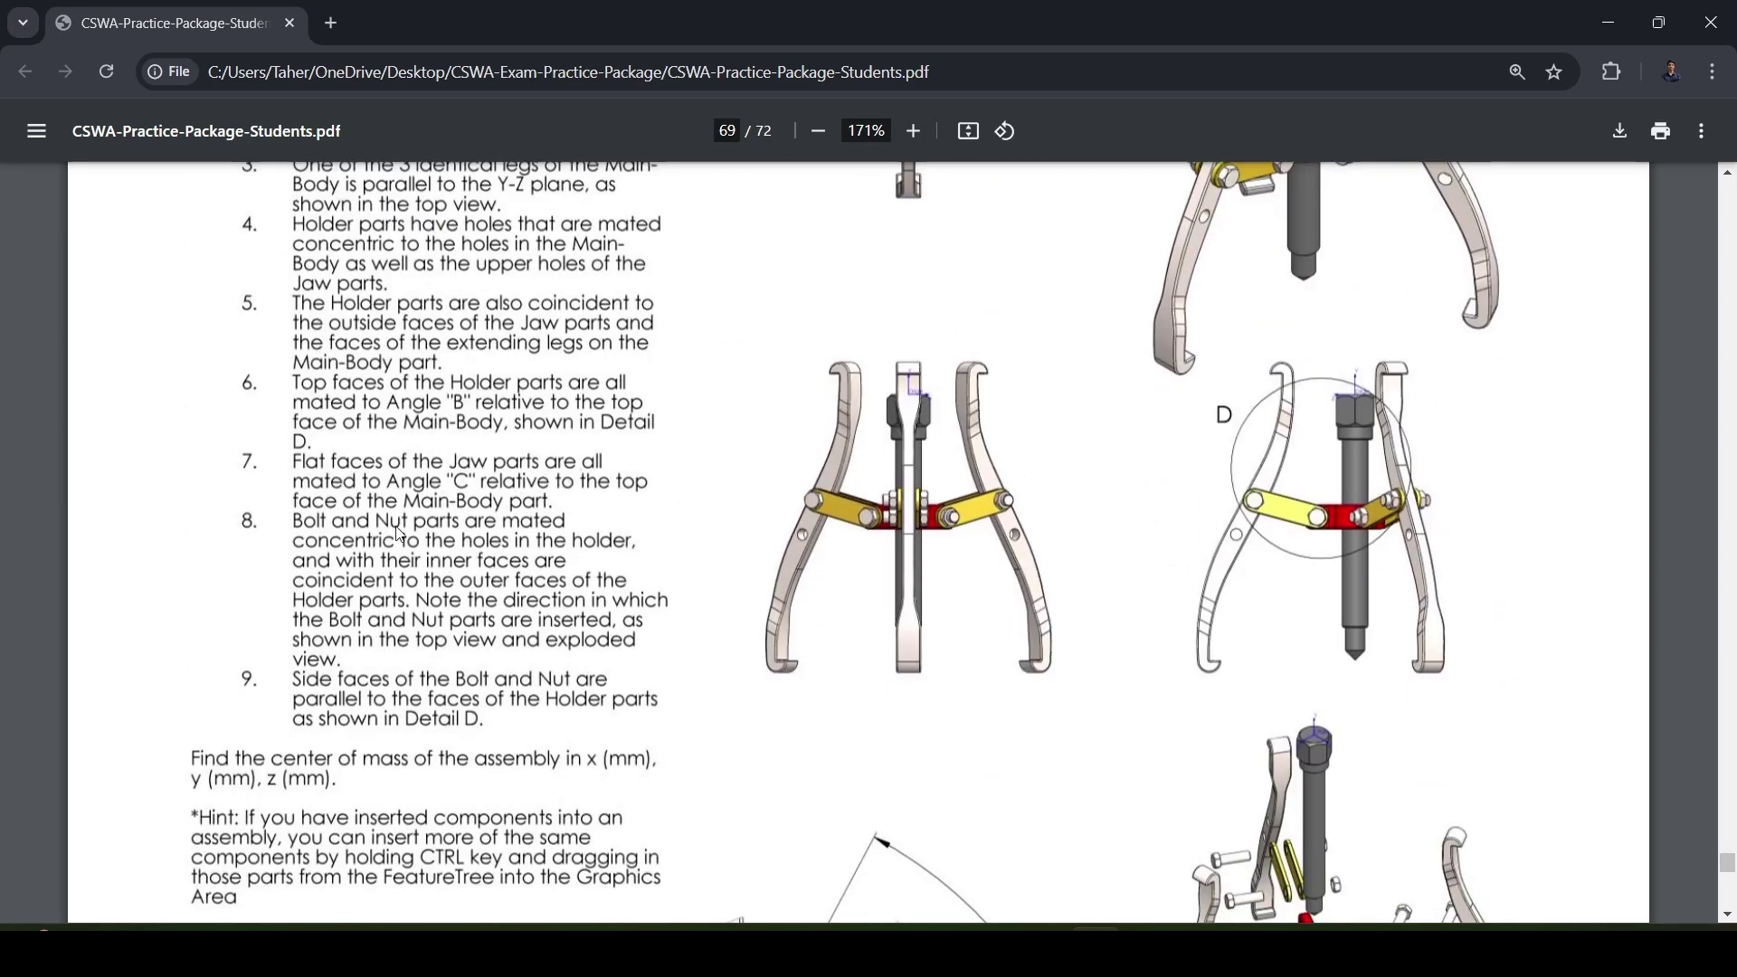
scroll(757, 541, "down", 6)
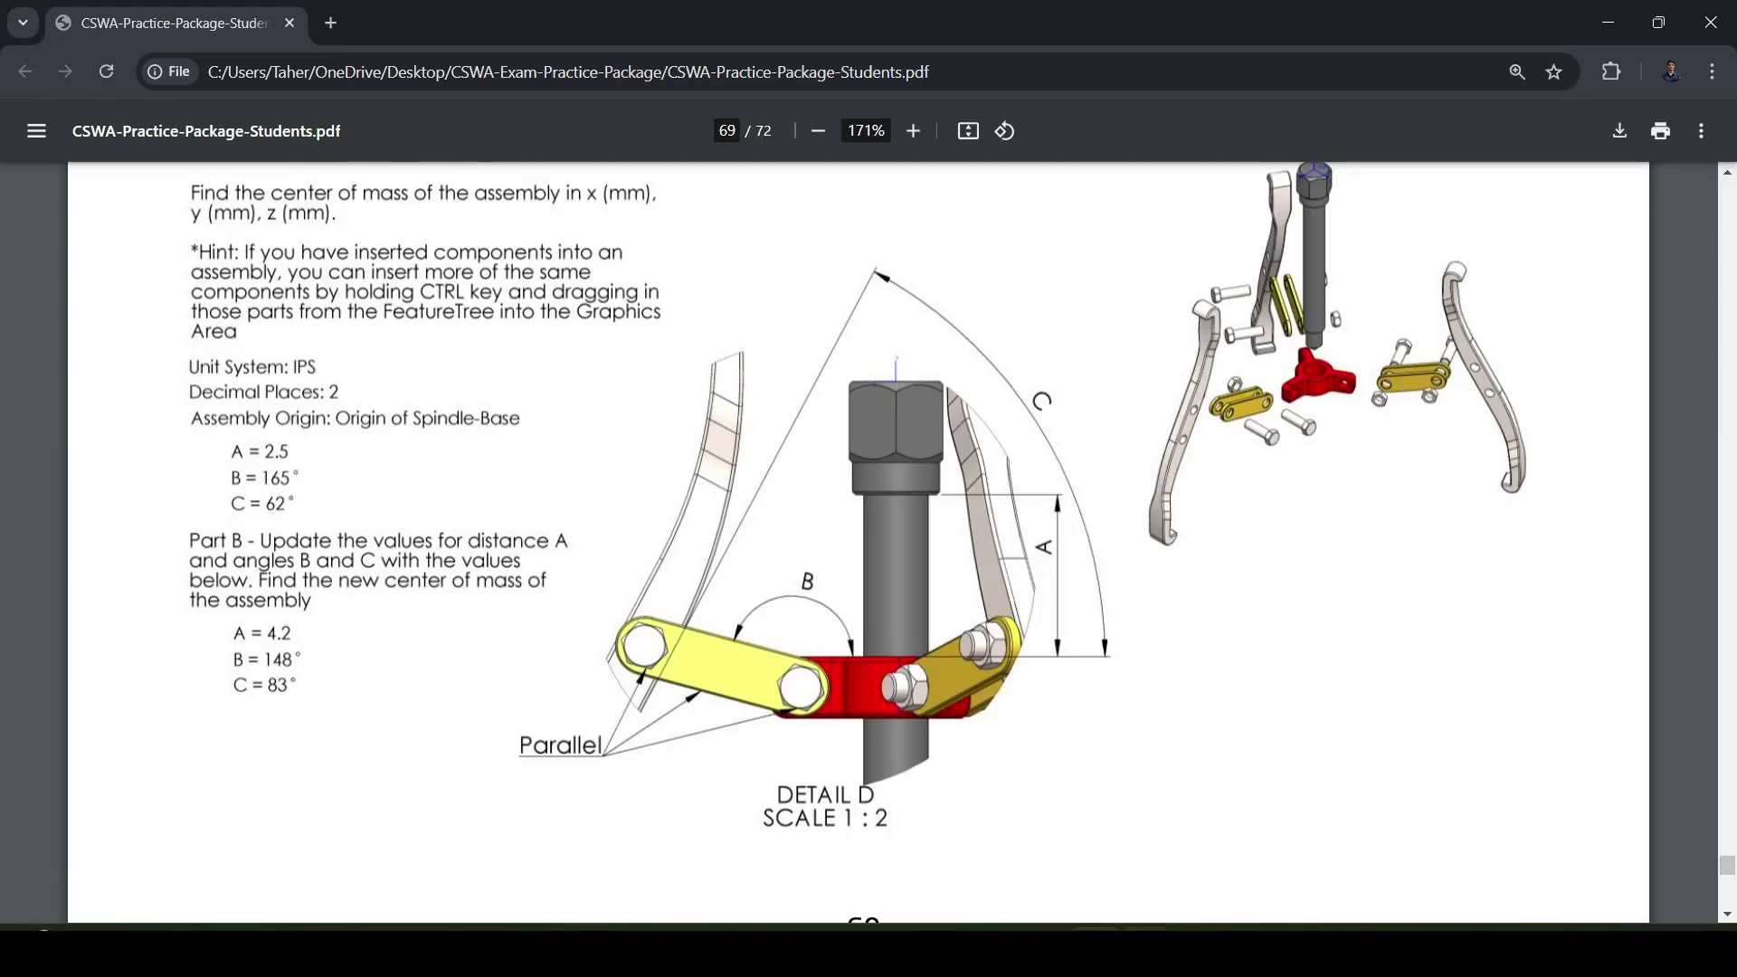
Select the Main-Body top face and the jaw's flat face for an Angle mate
left_click(1130, 921)
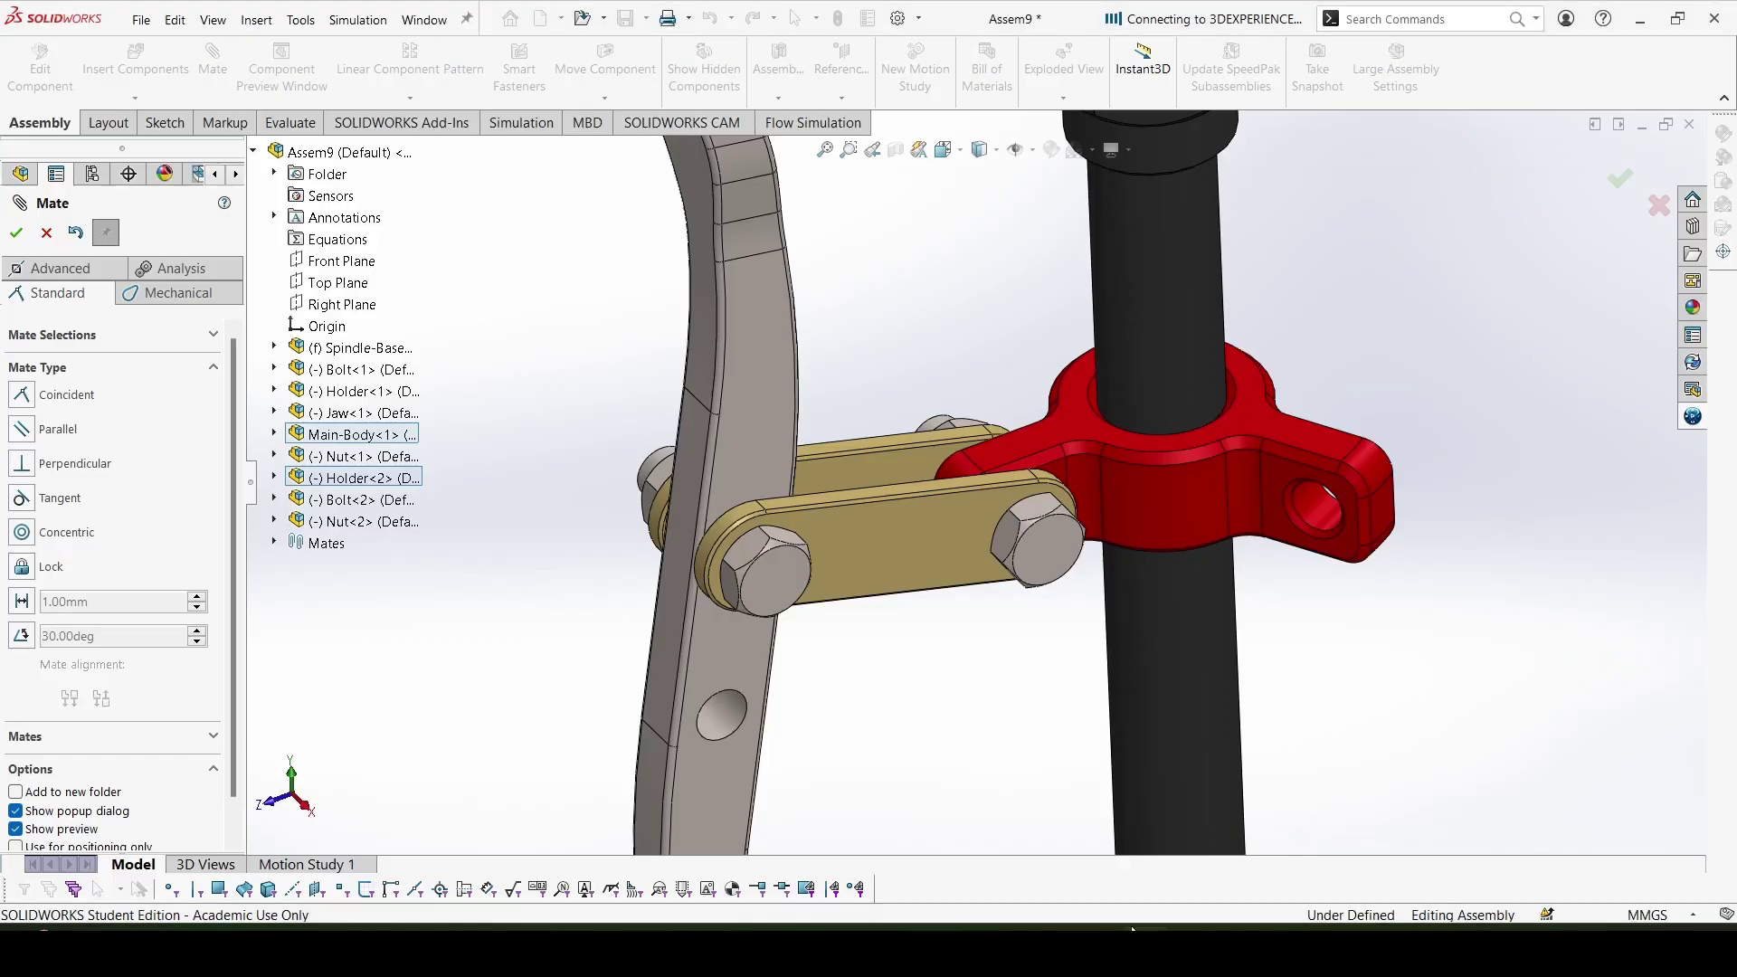
left_click(1056, 442)
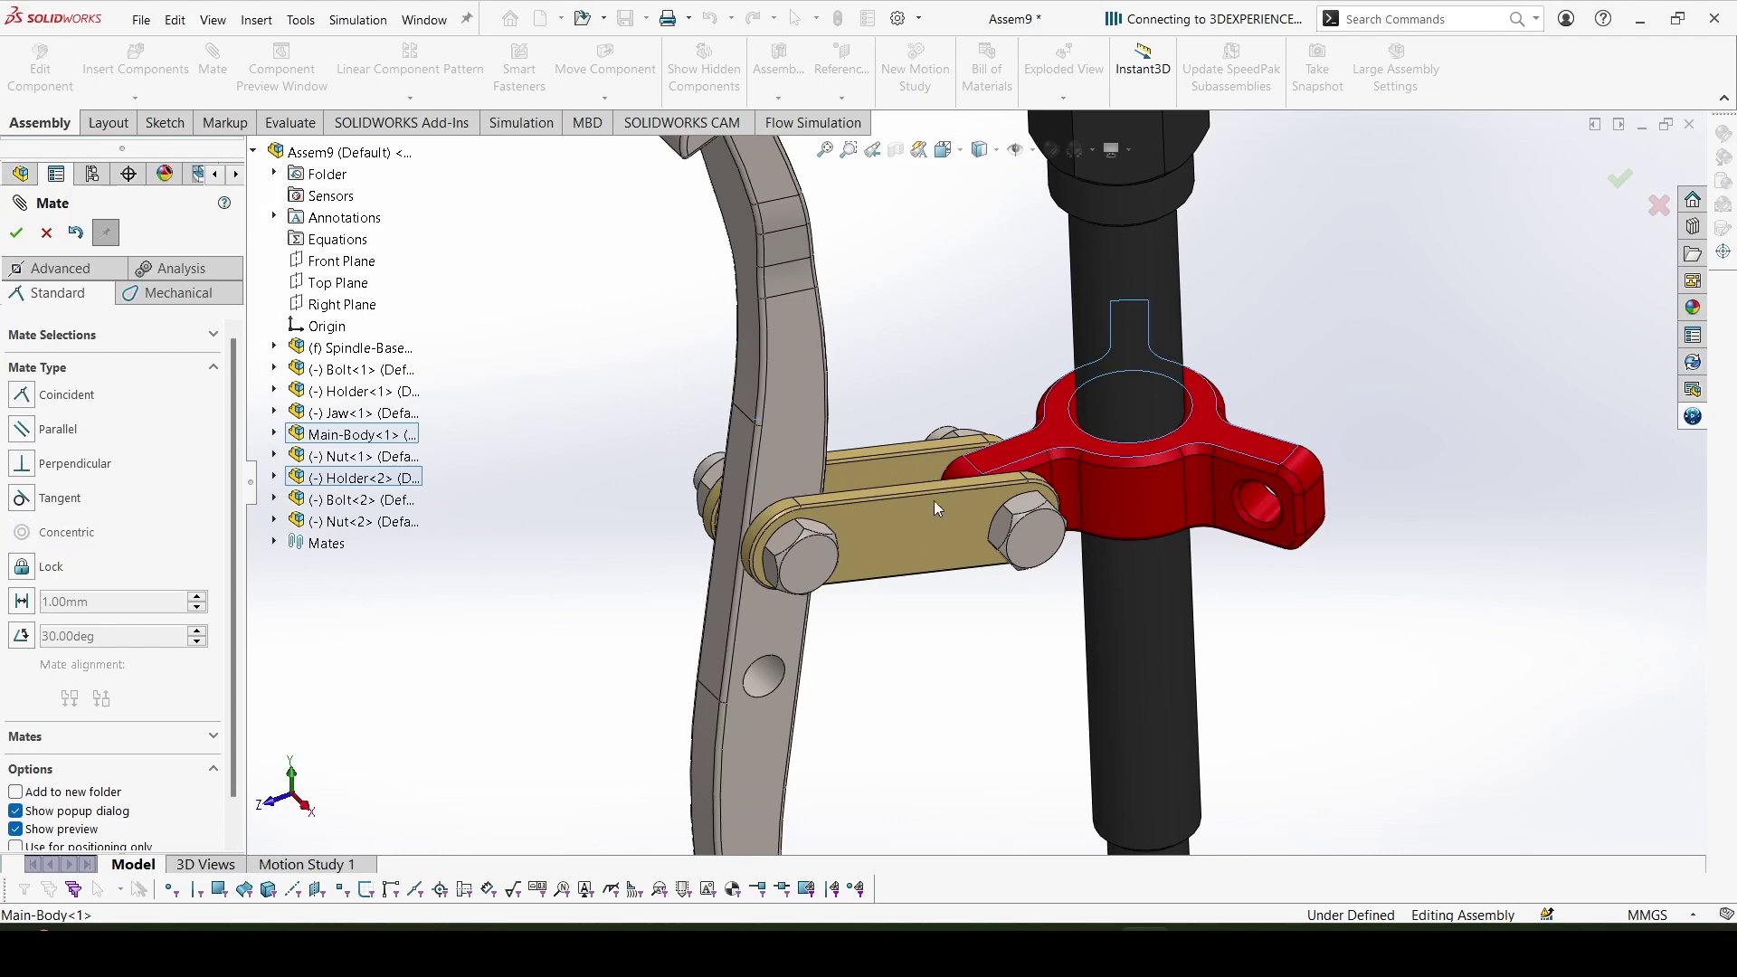
middle_click_drag(887, 524, 795, 546)
left_click(928, 638)
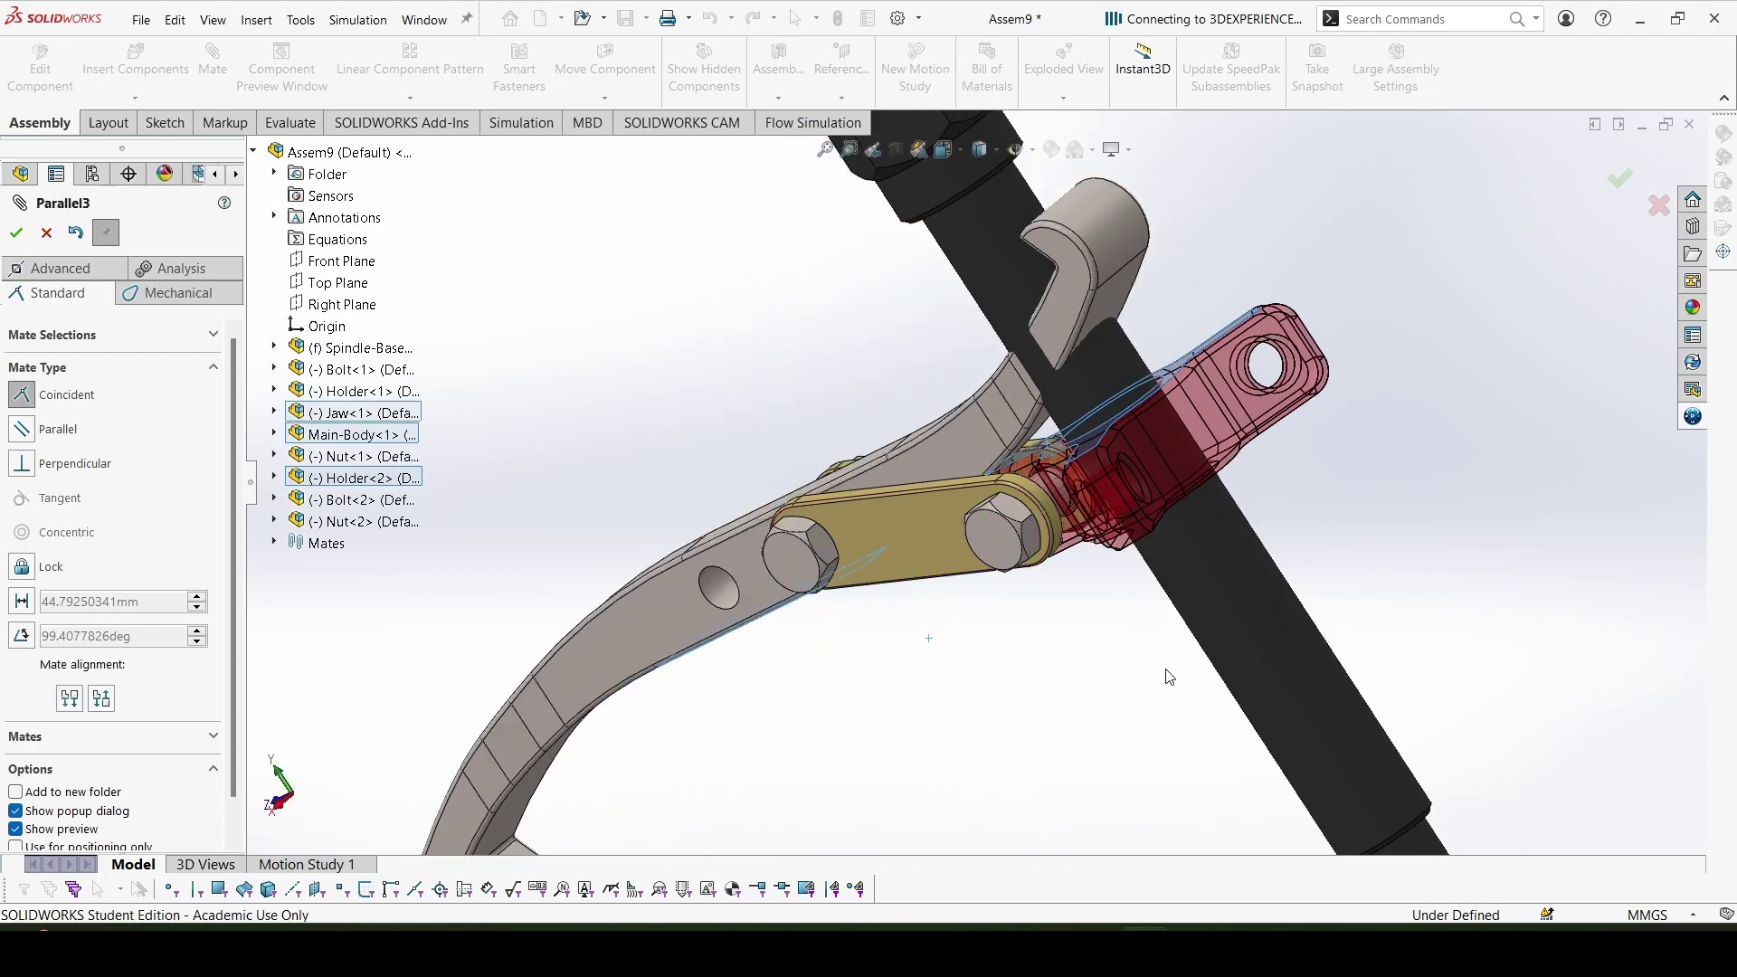
left_click(1329, 703)
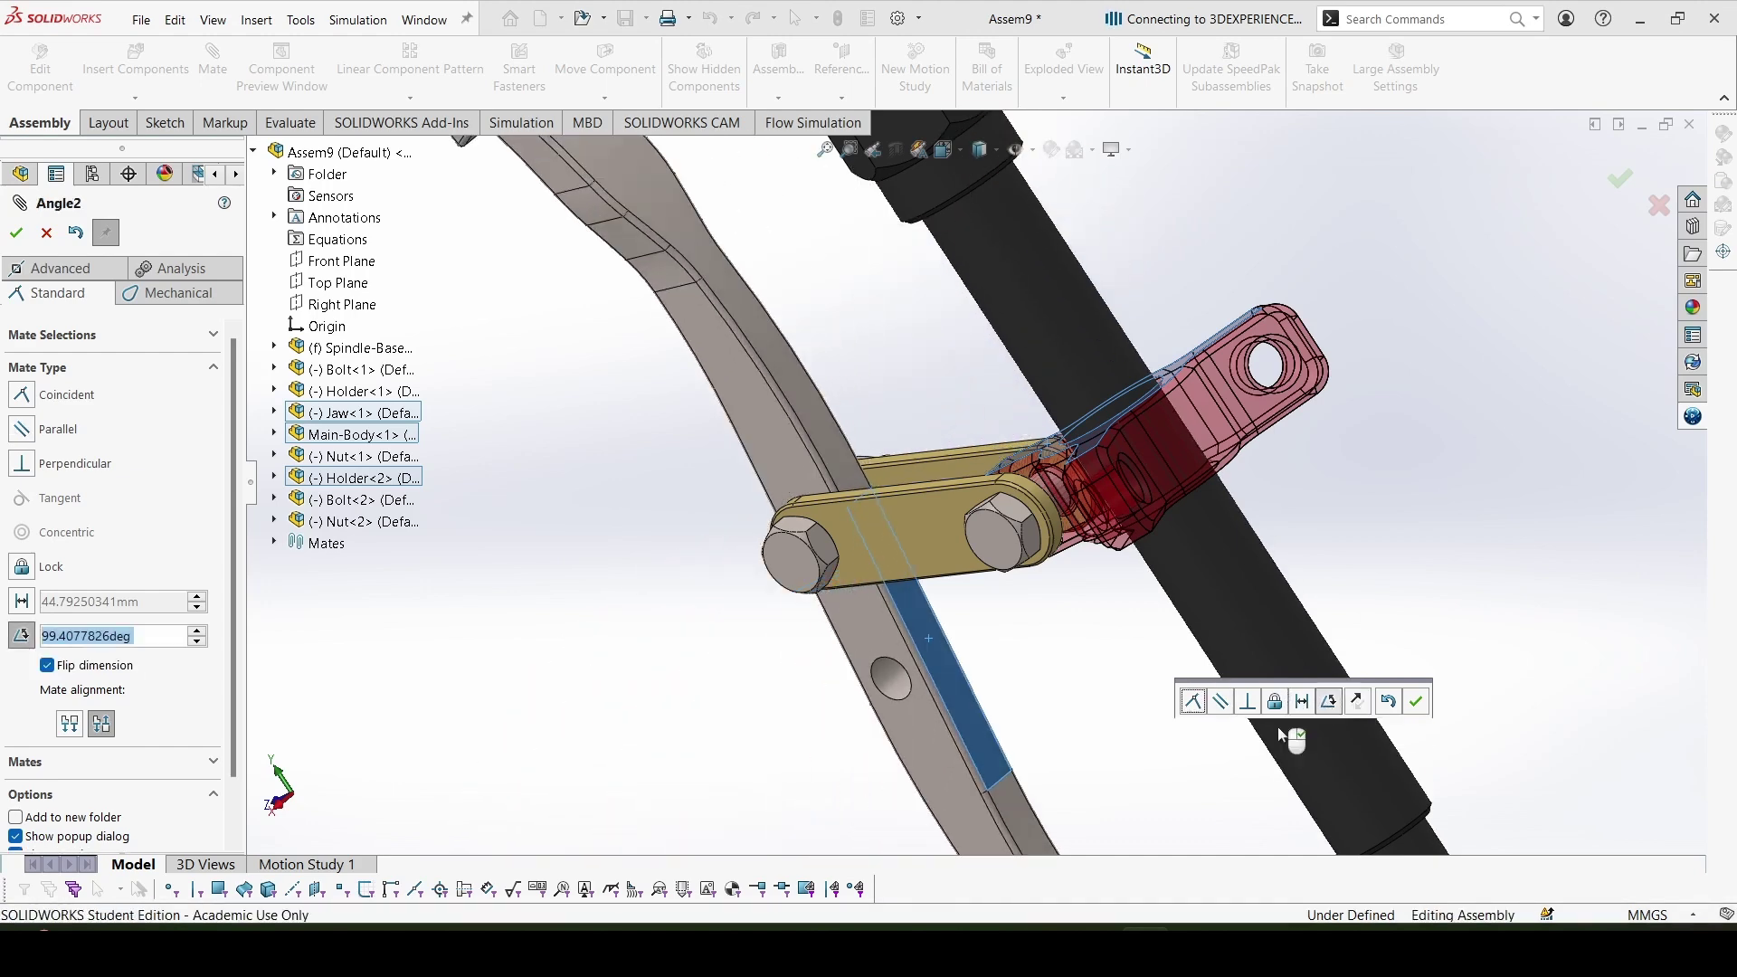
Set the jaw angle to 118° (180 − 62), flipping direction, and accept the mate
type("6")
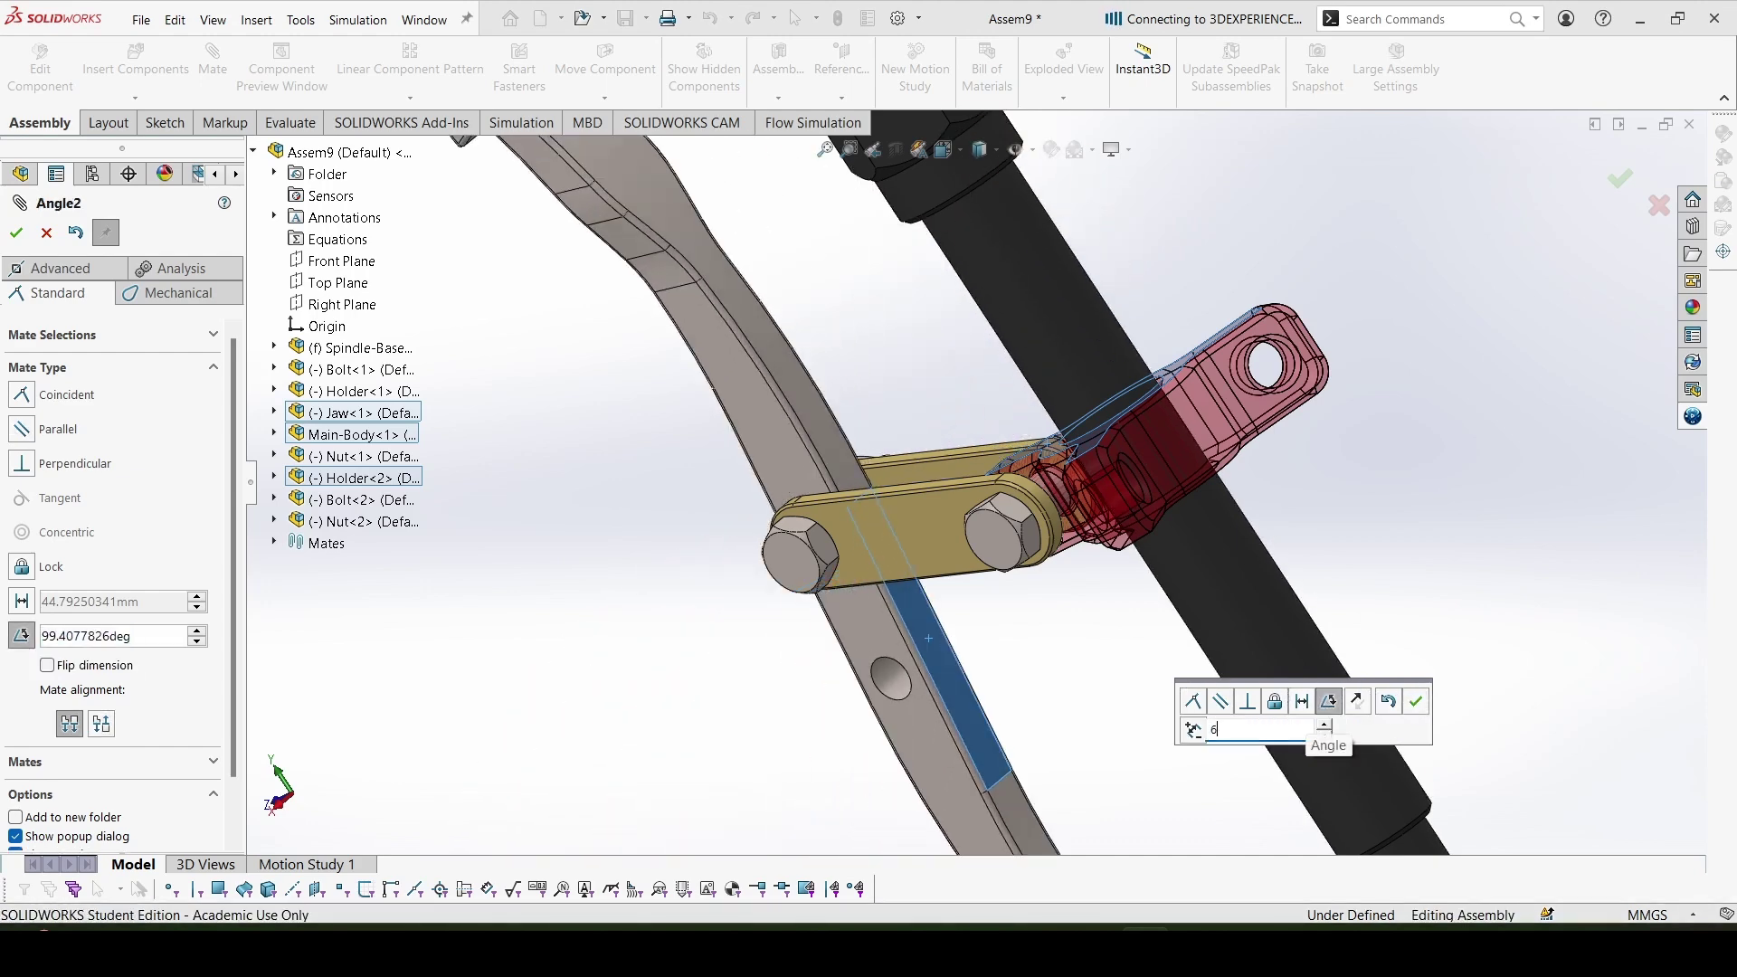
type("2")
key("Return")
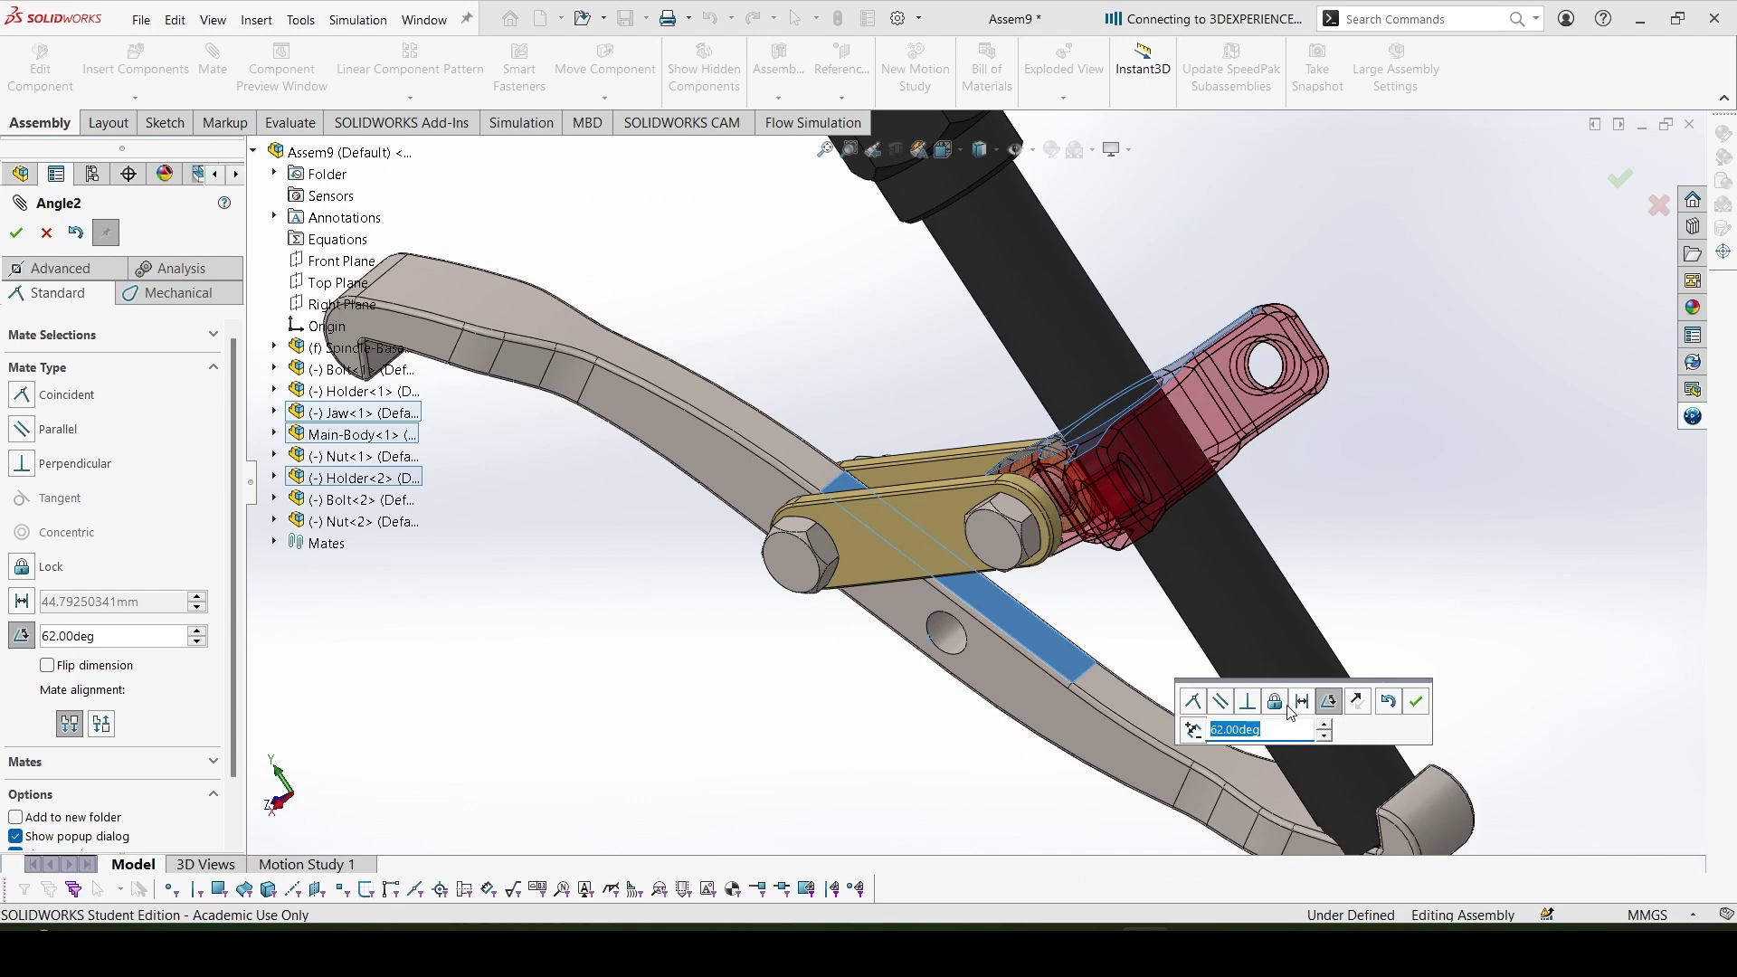
left_click(1193, 731)
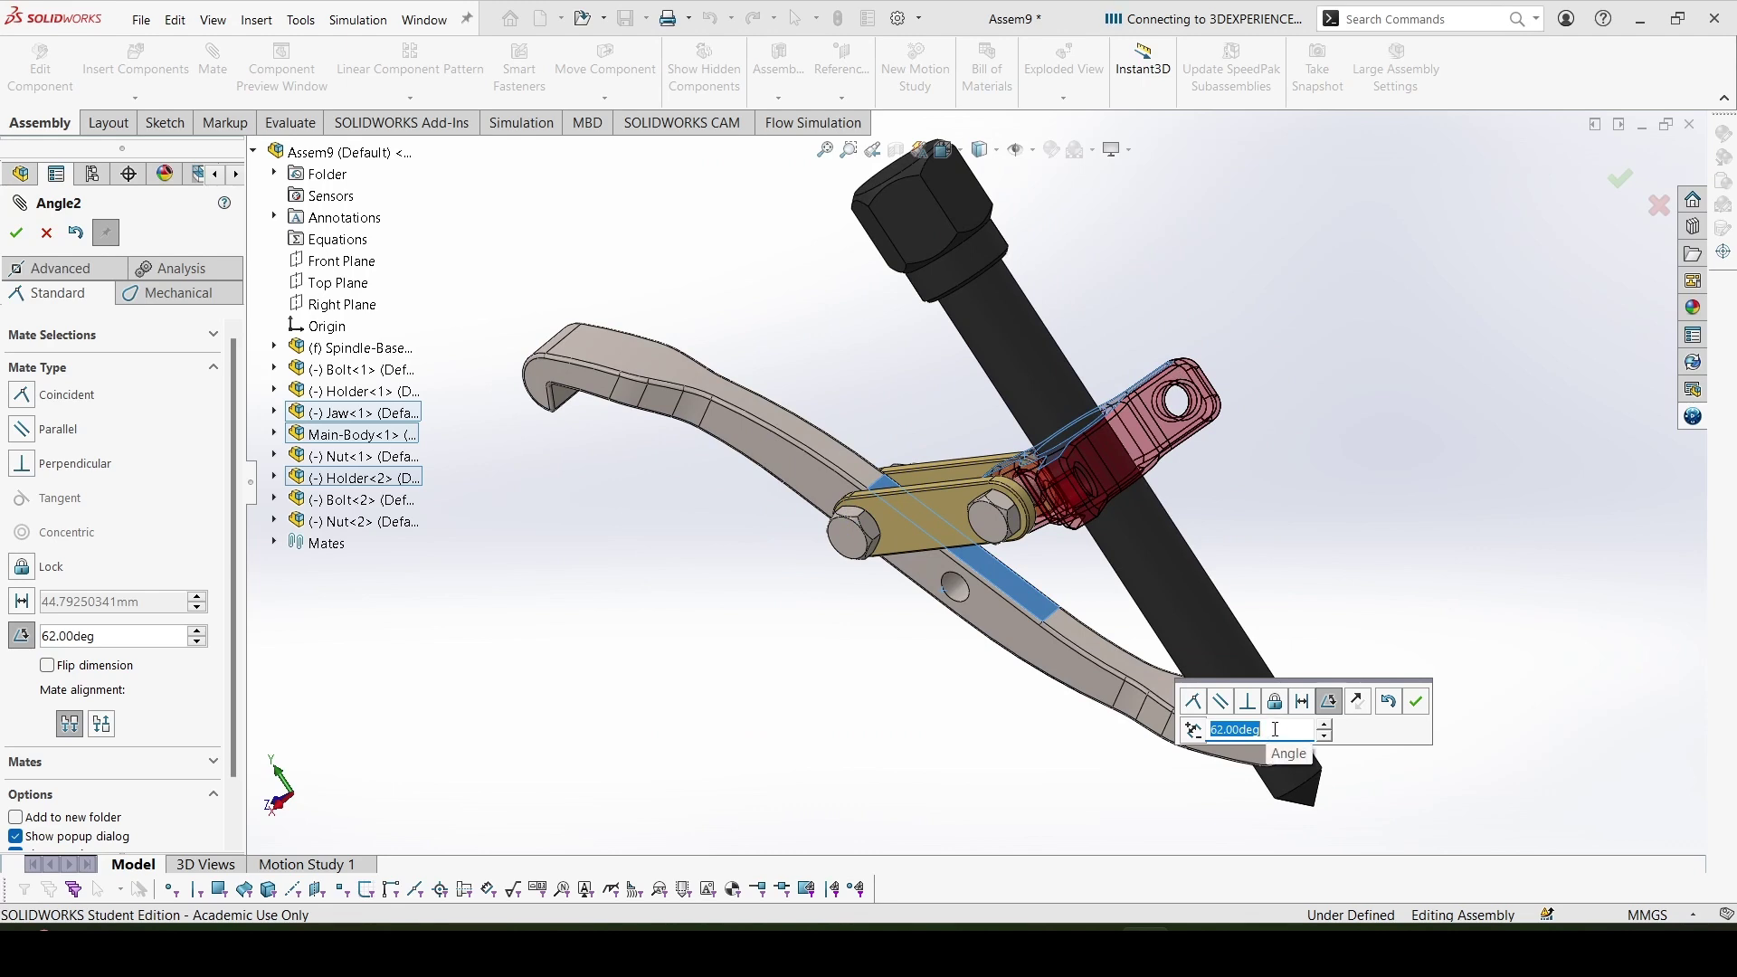
type("118")
key("Return")
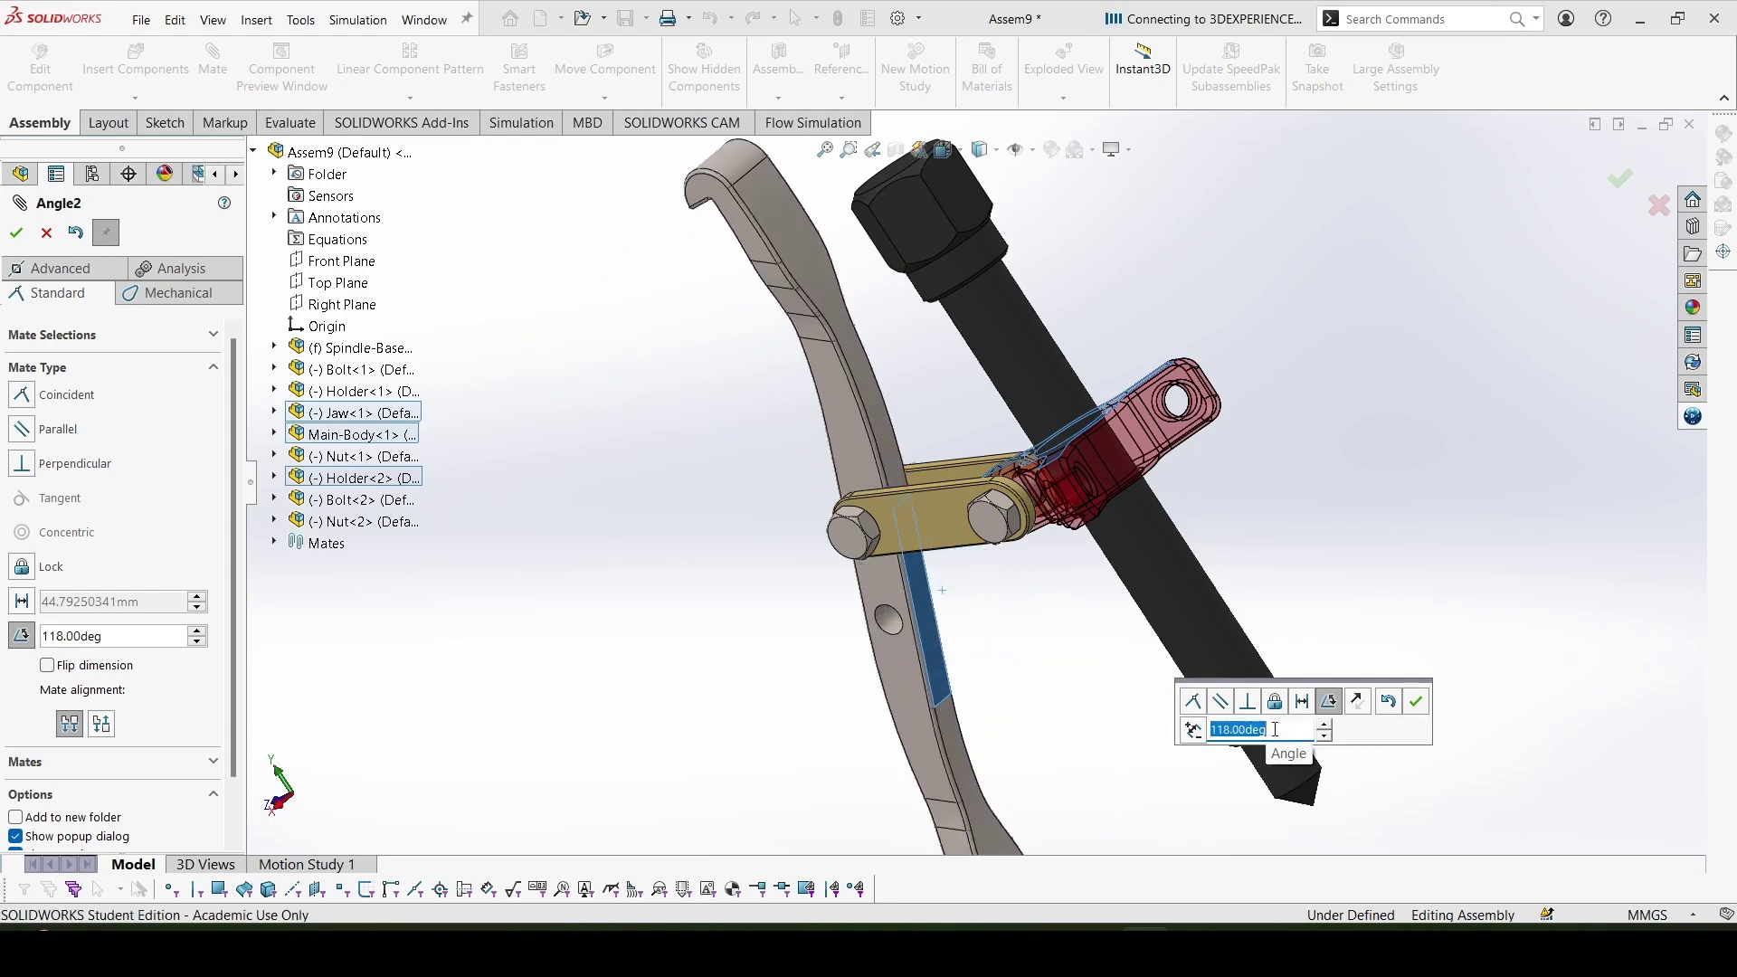
left_click(1416, 701)
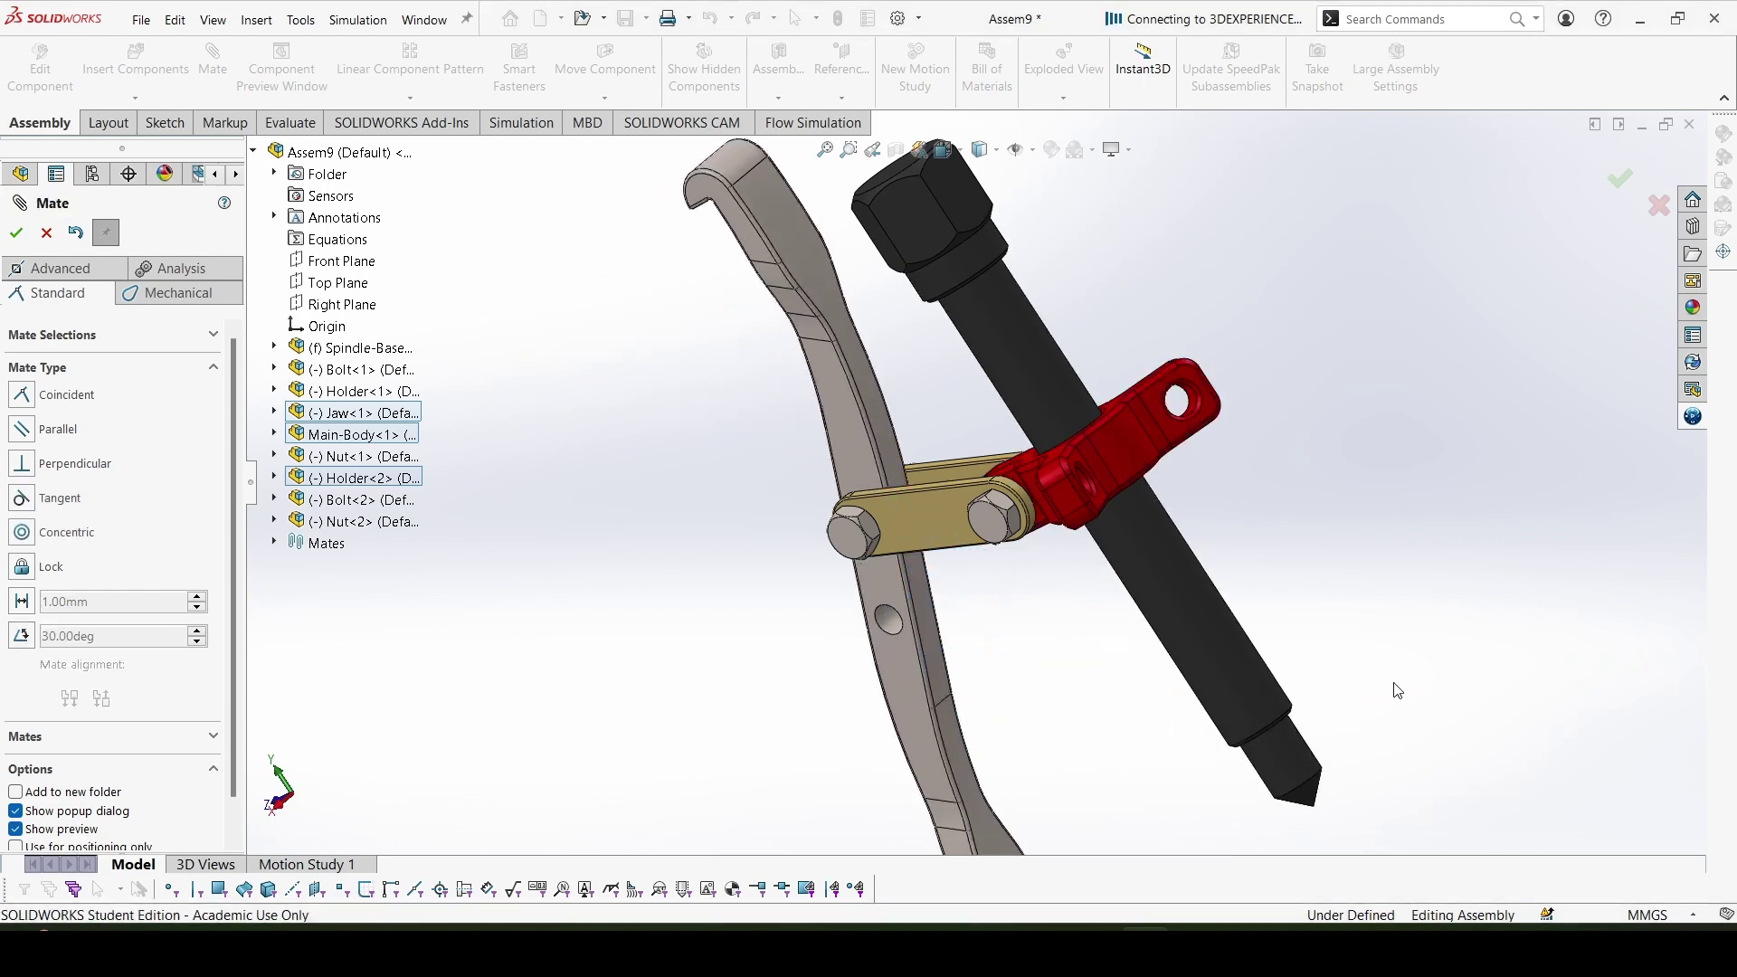
Close mating, test that the jaw and Main-Body no longer move, and switch to the PDF
scroll(947, 437, "up", 3)
middle_click_drag(945, 429, 1113, 380)
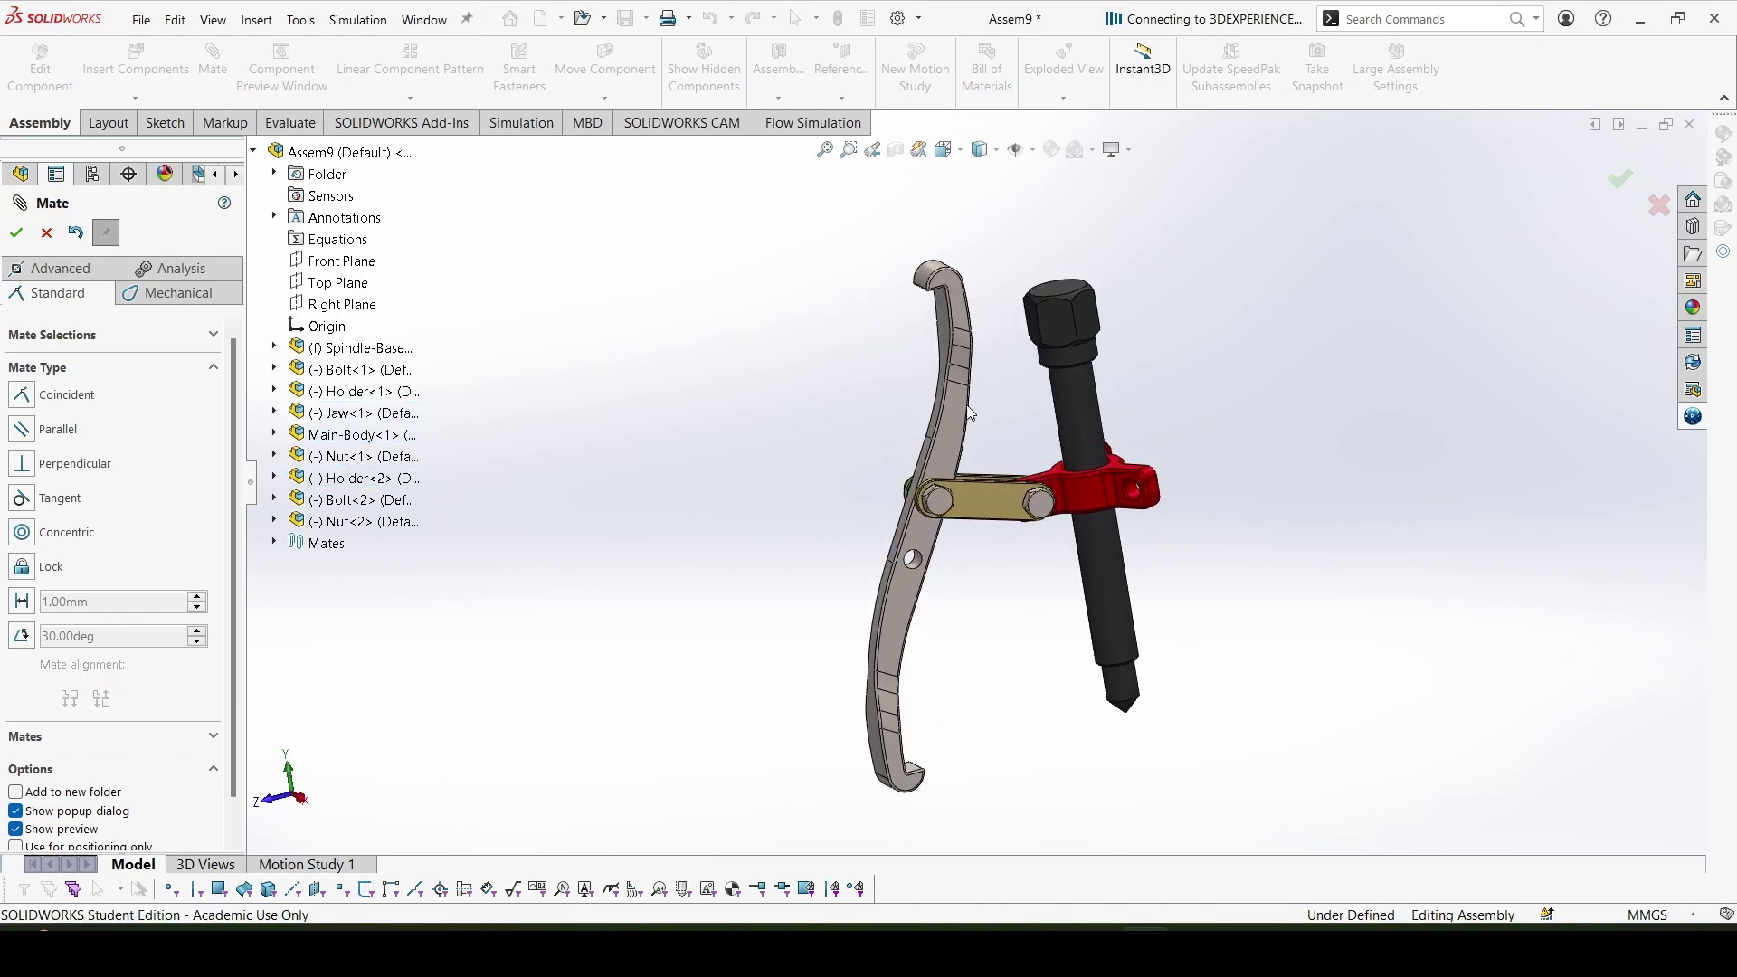
left_click(1608, 185)
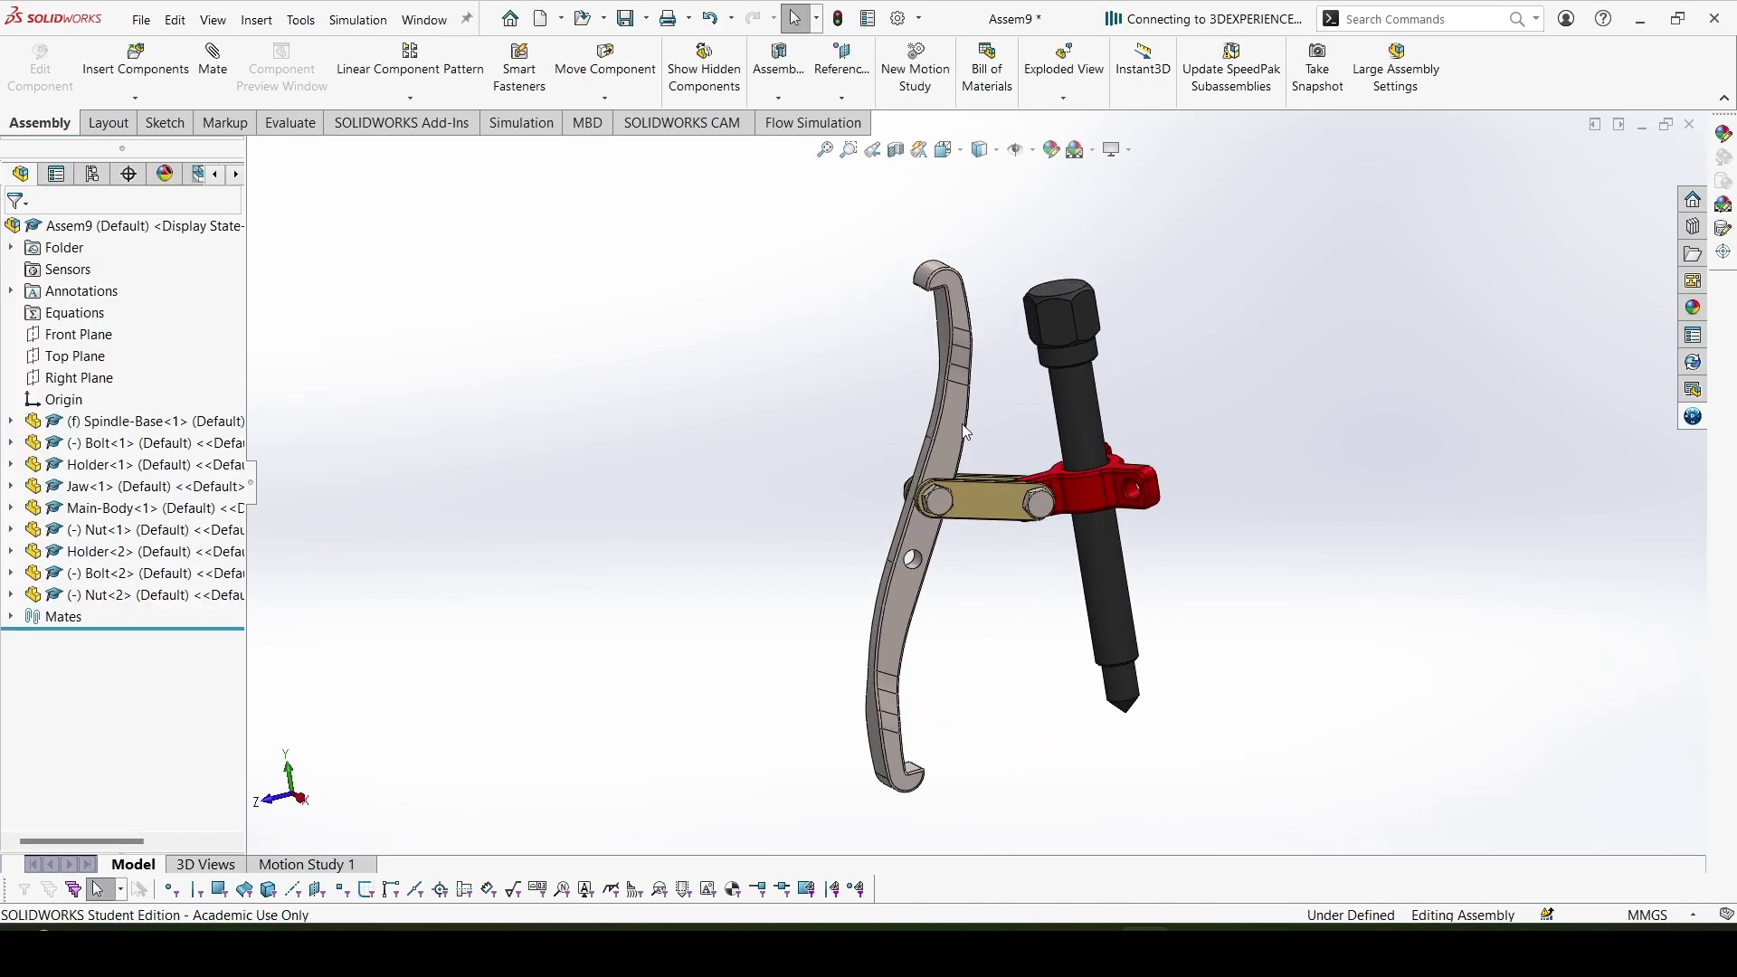
left_click(961, 380)
left_click(1053, 502)
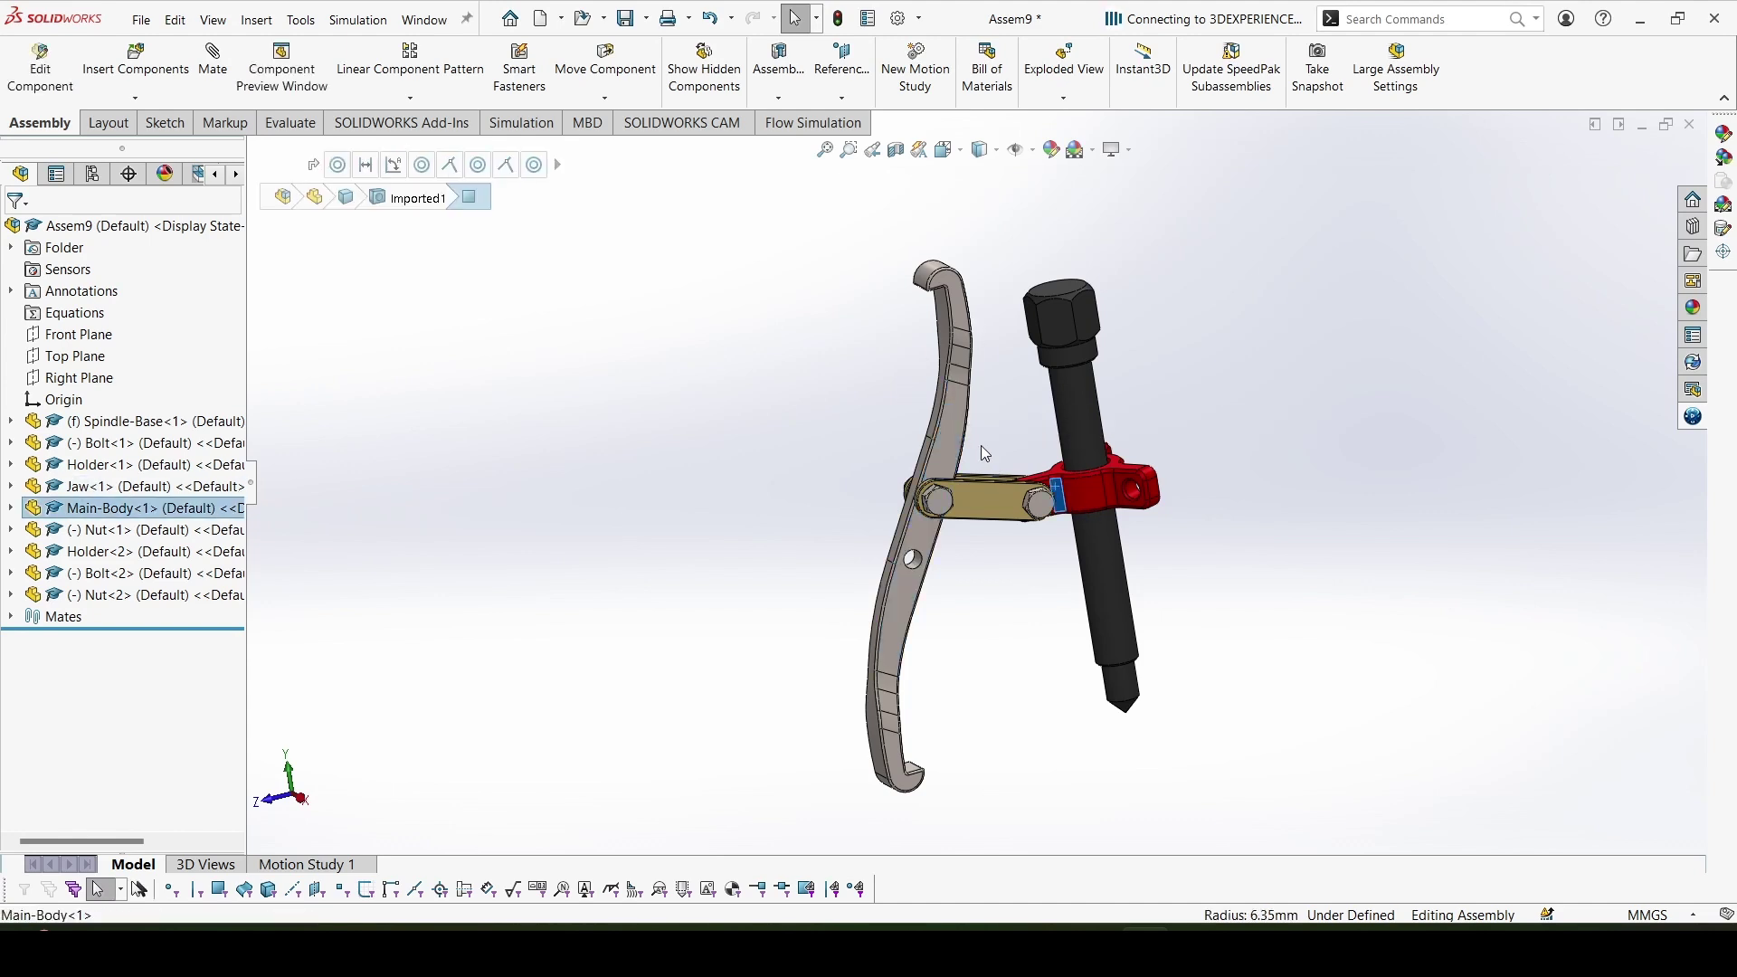
mouse_move(1135, 503)
left_mouse_down()
mouse_move(1149, 443)
mouse_move(1143, 507)
left_mouse_up()
key("alt+Tab")
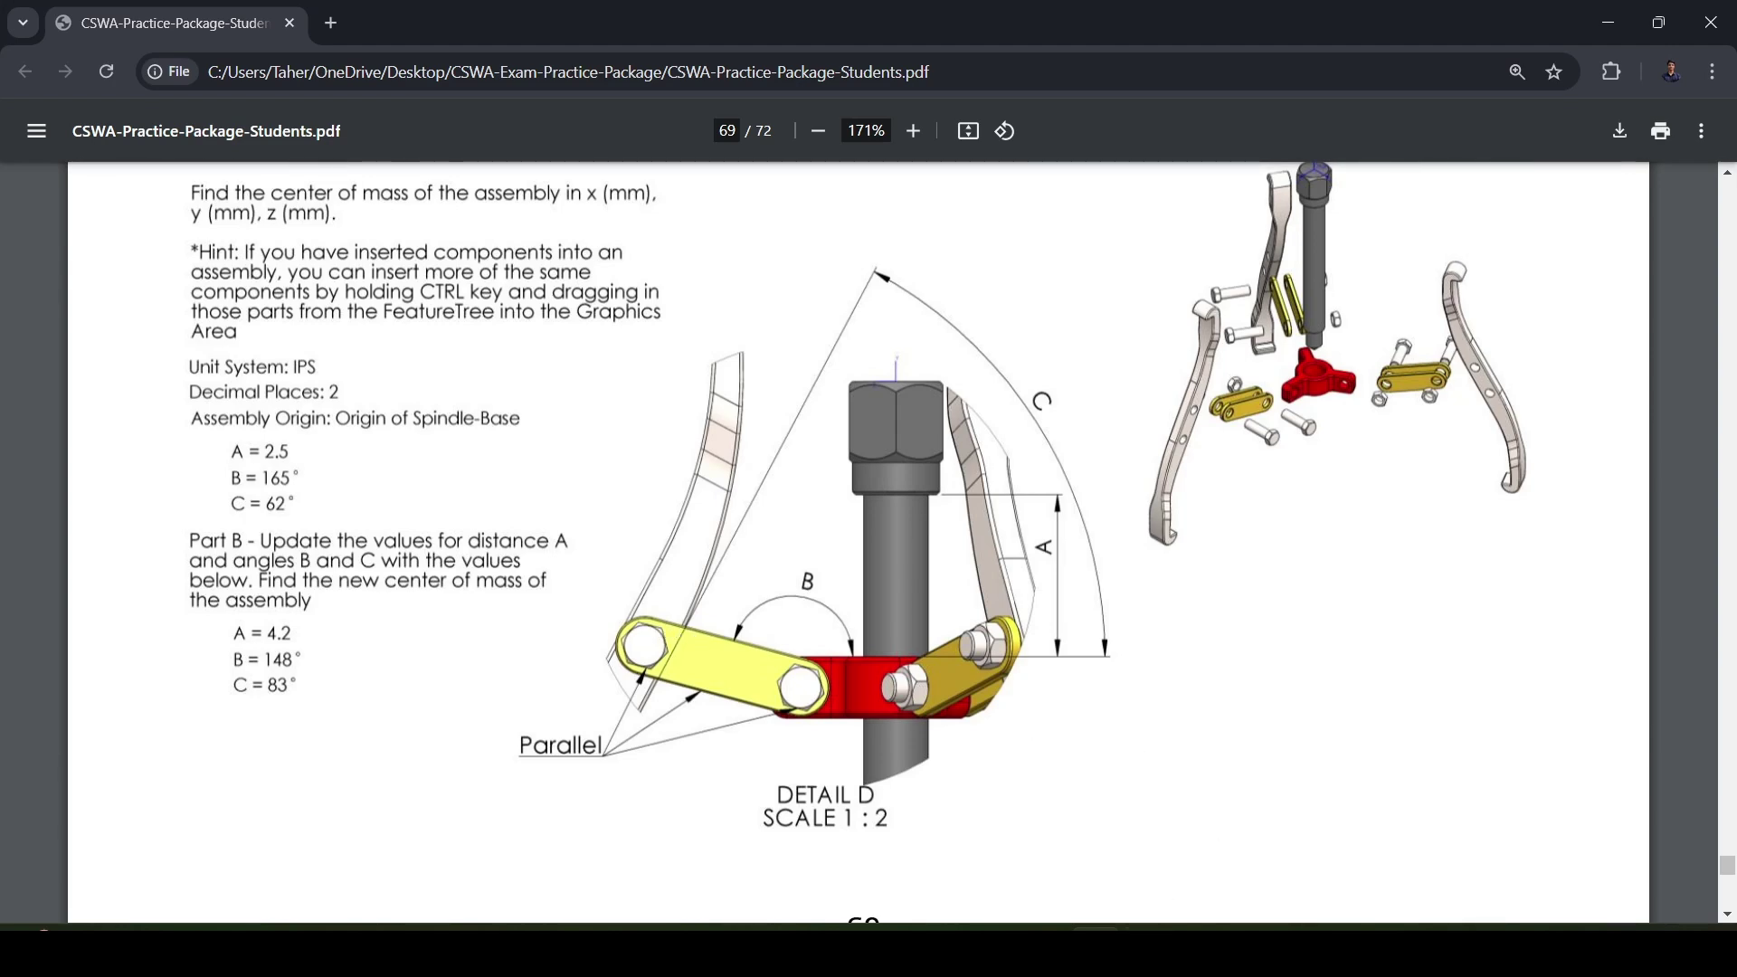
Add Parallel mates between both bolts' faces and the holder top faces
left_click(1121, 916)
scroll(970, 503, "down", 10)
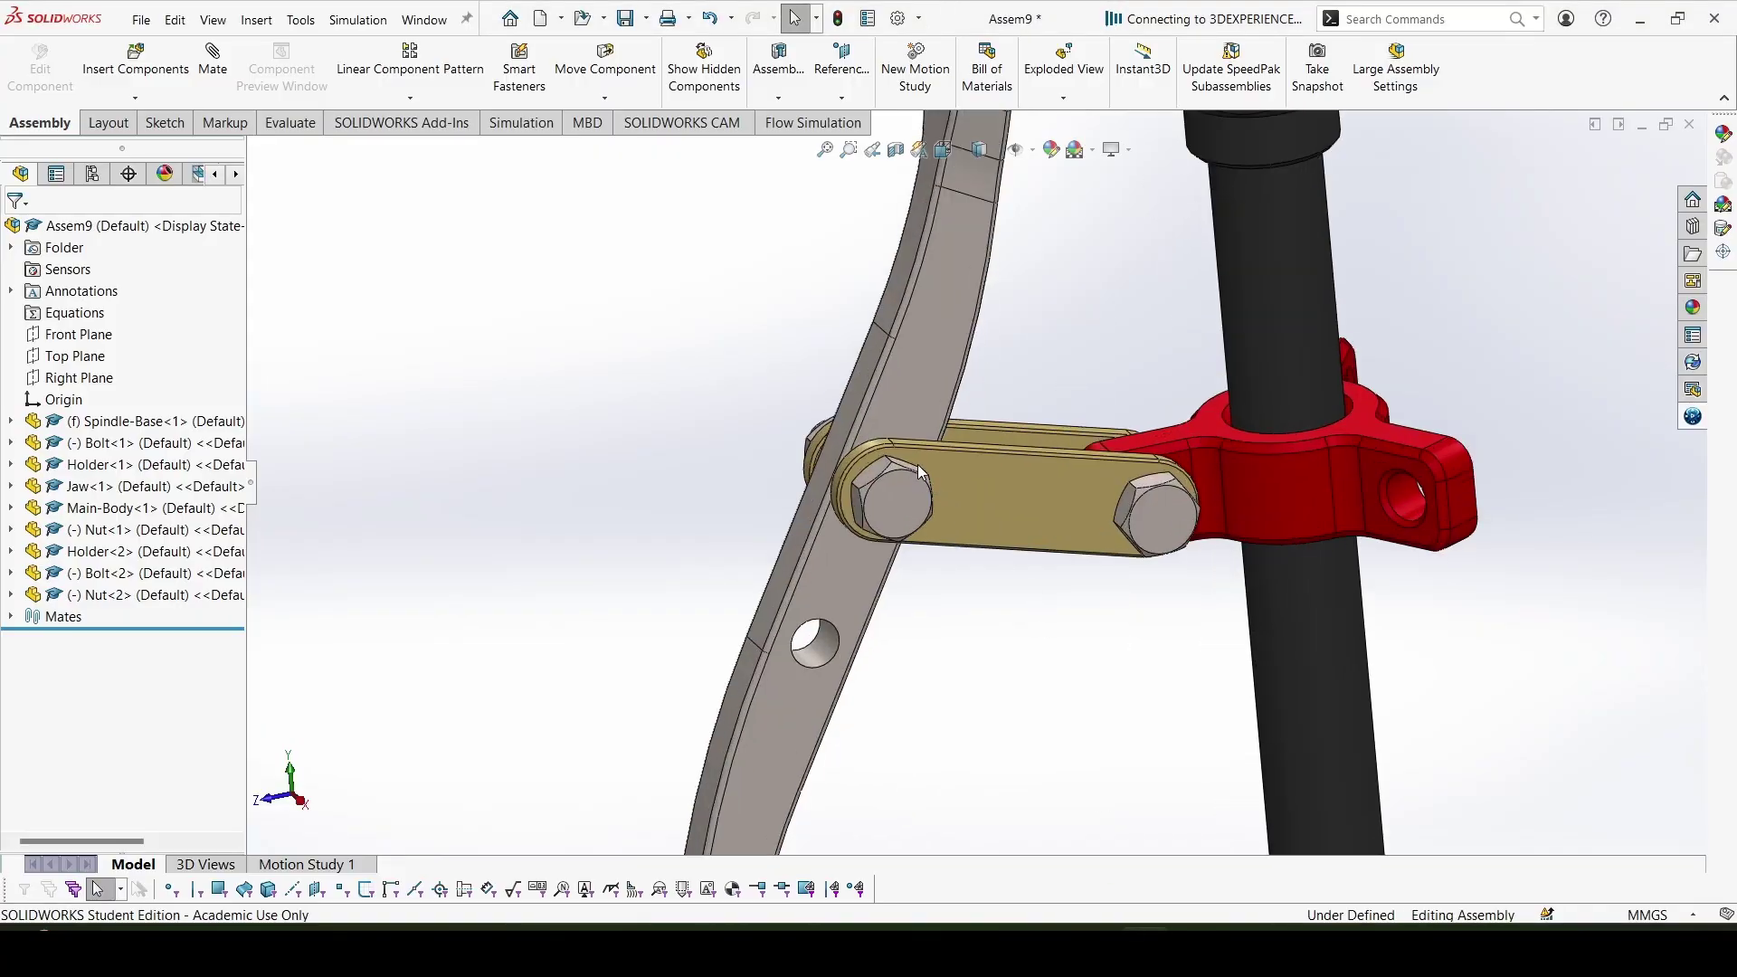
middle_click_drag(1006, 465, 947, 563)
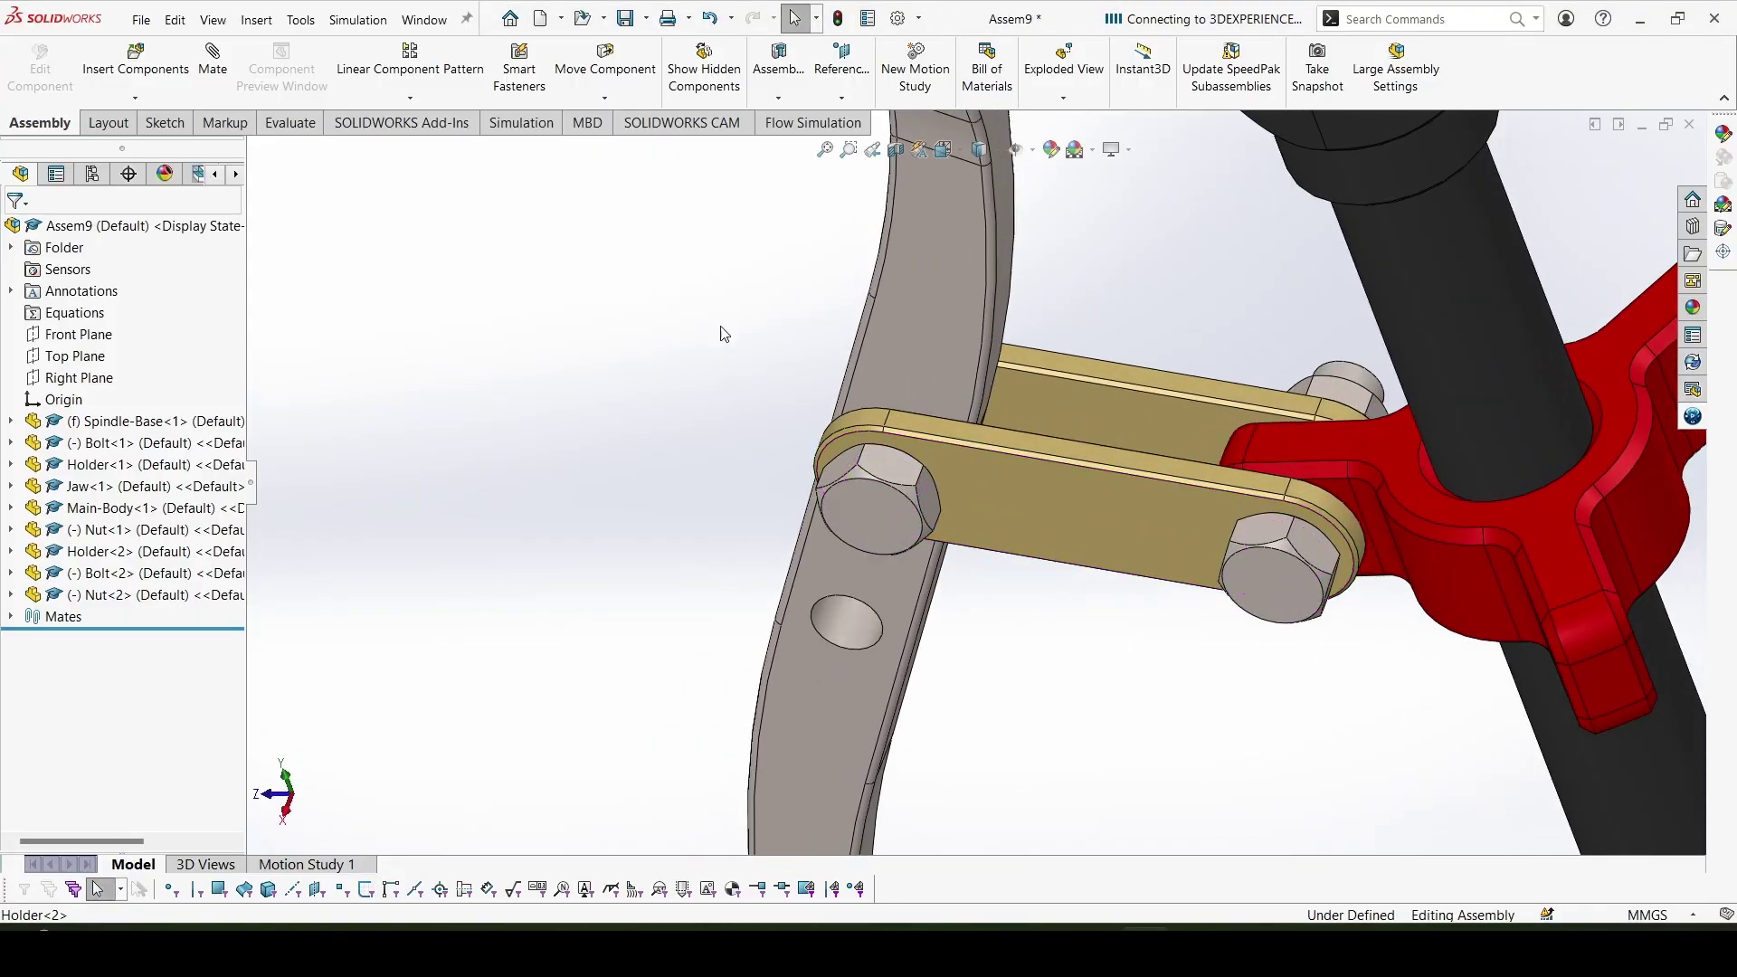
left_click(215, 93)
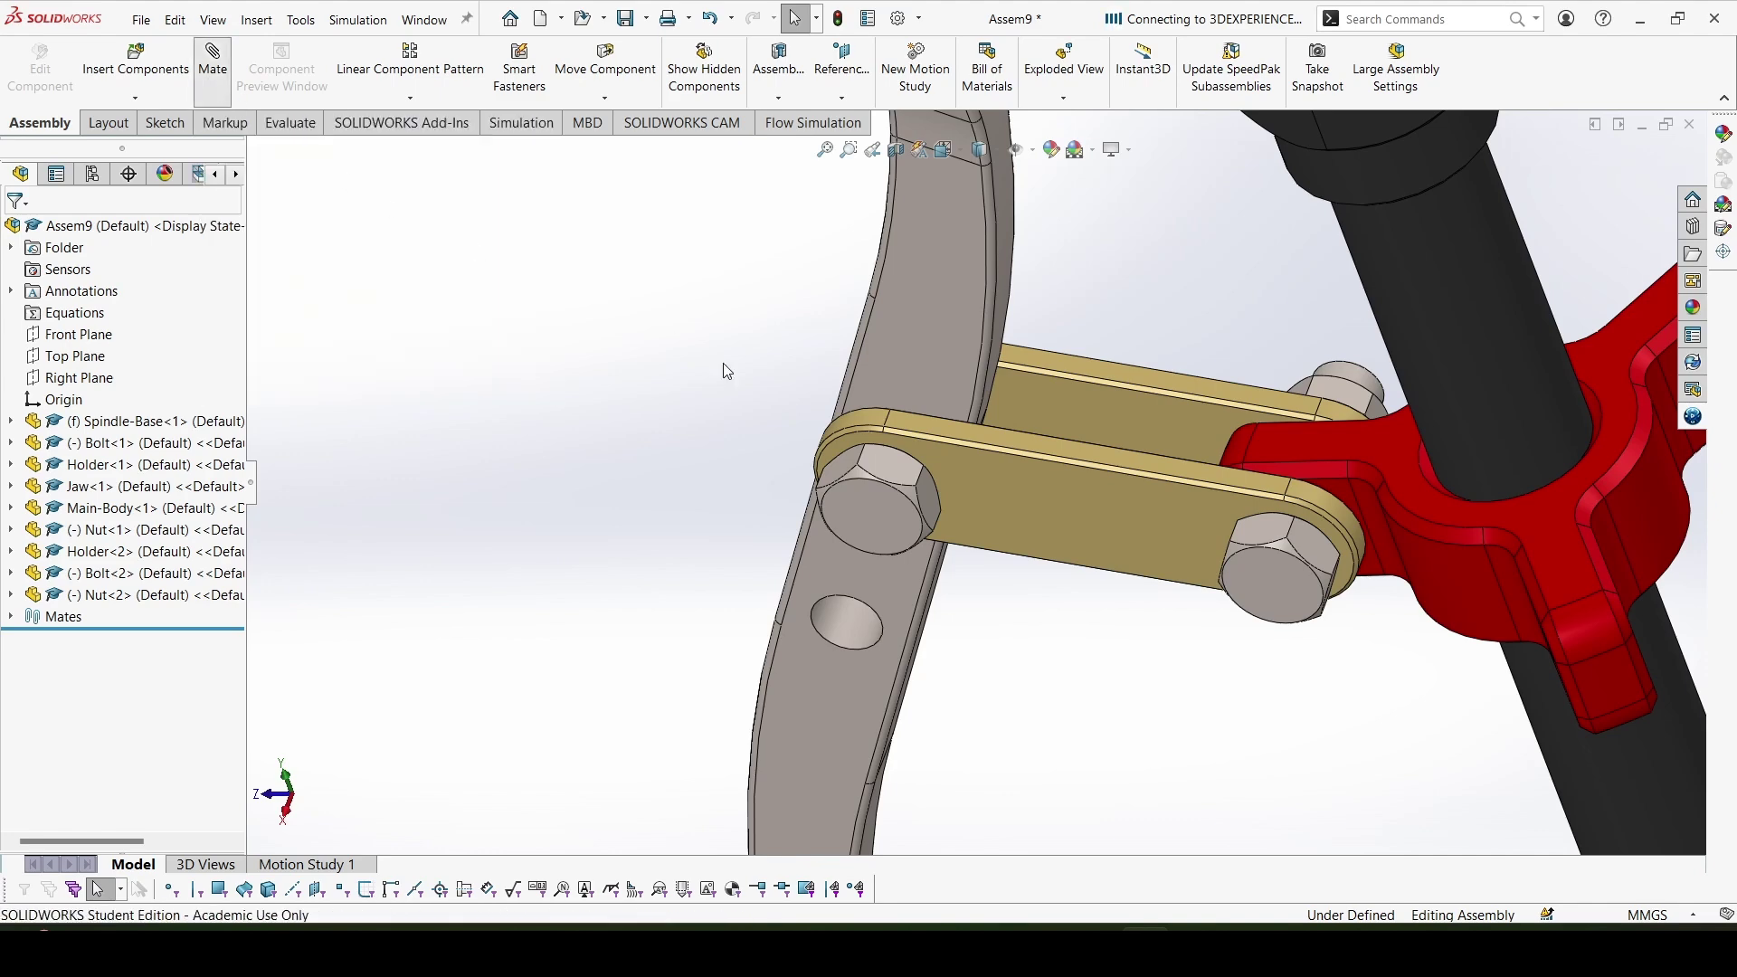
scroll(911, 493, "down", 1)
left_click(894, 468)
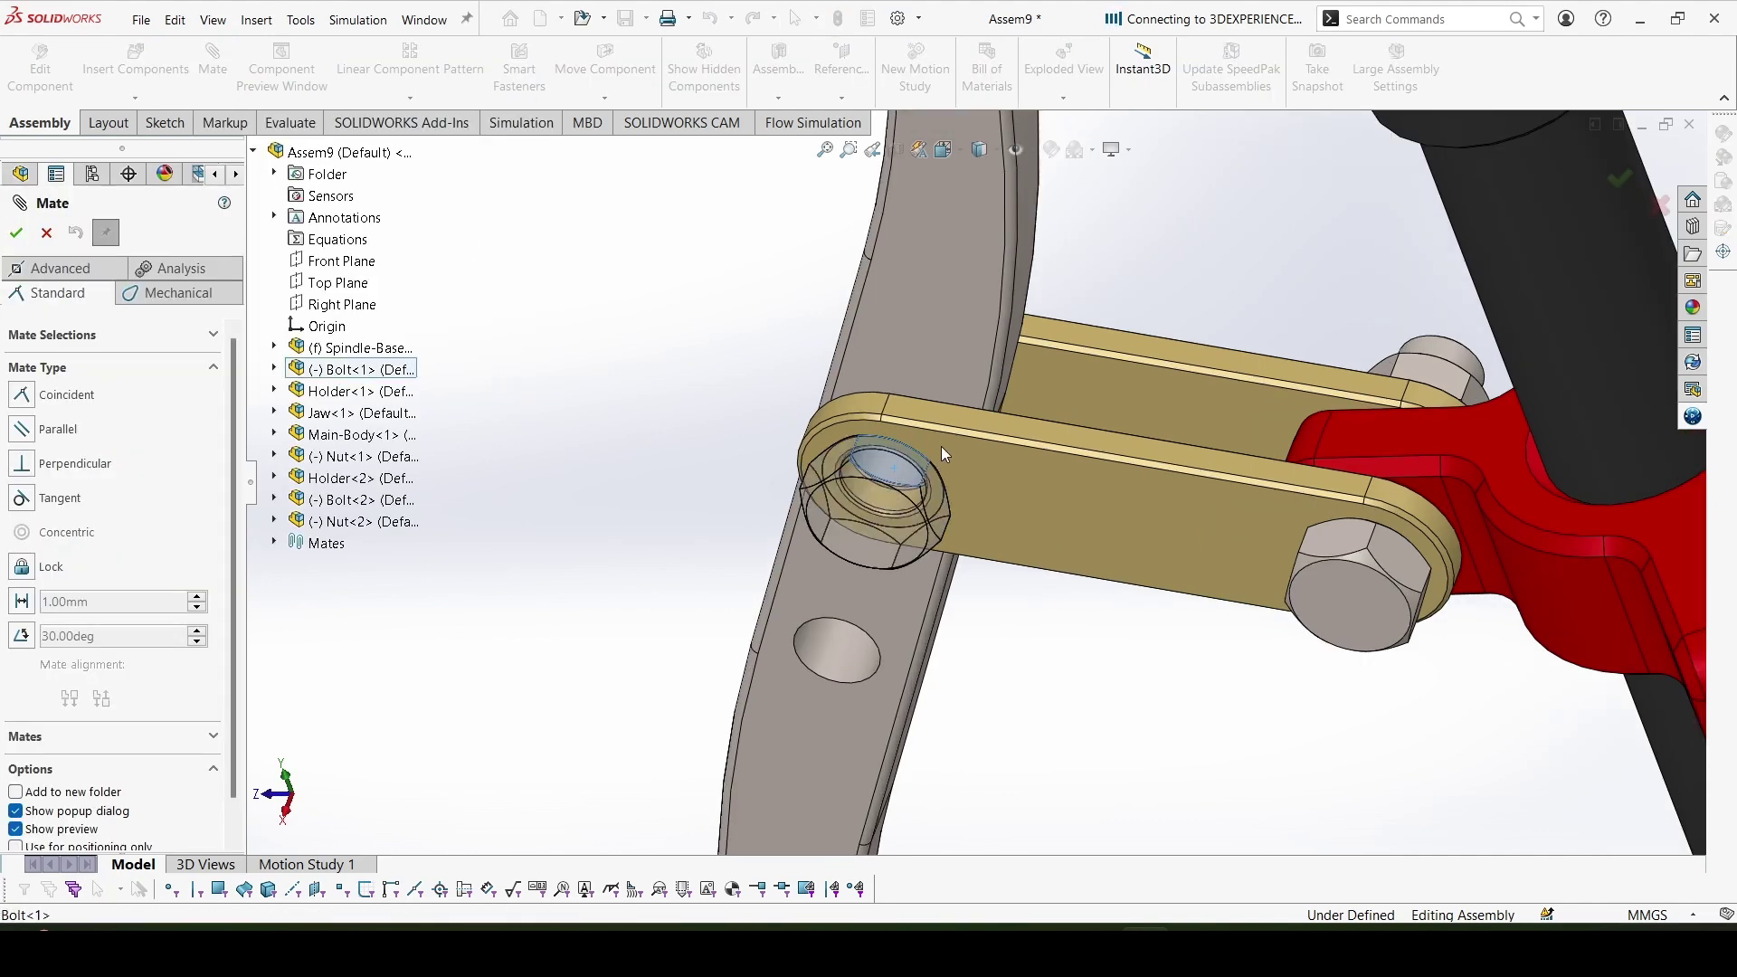
left_click(946, 414)
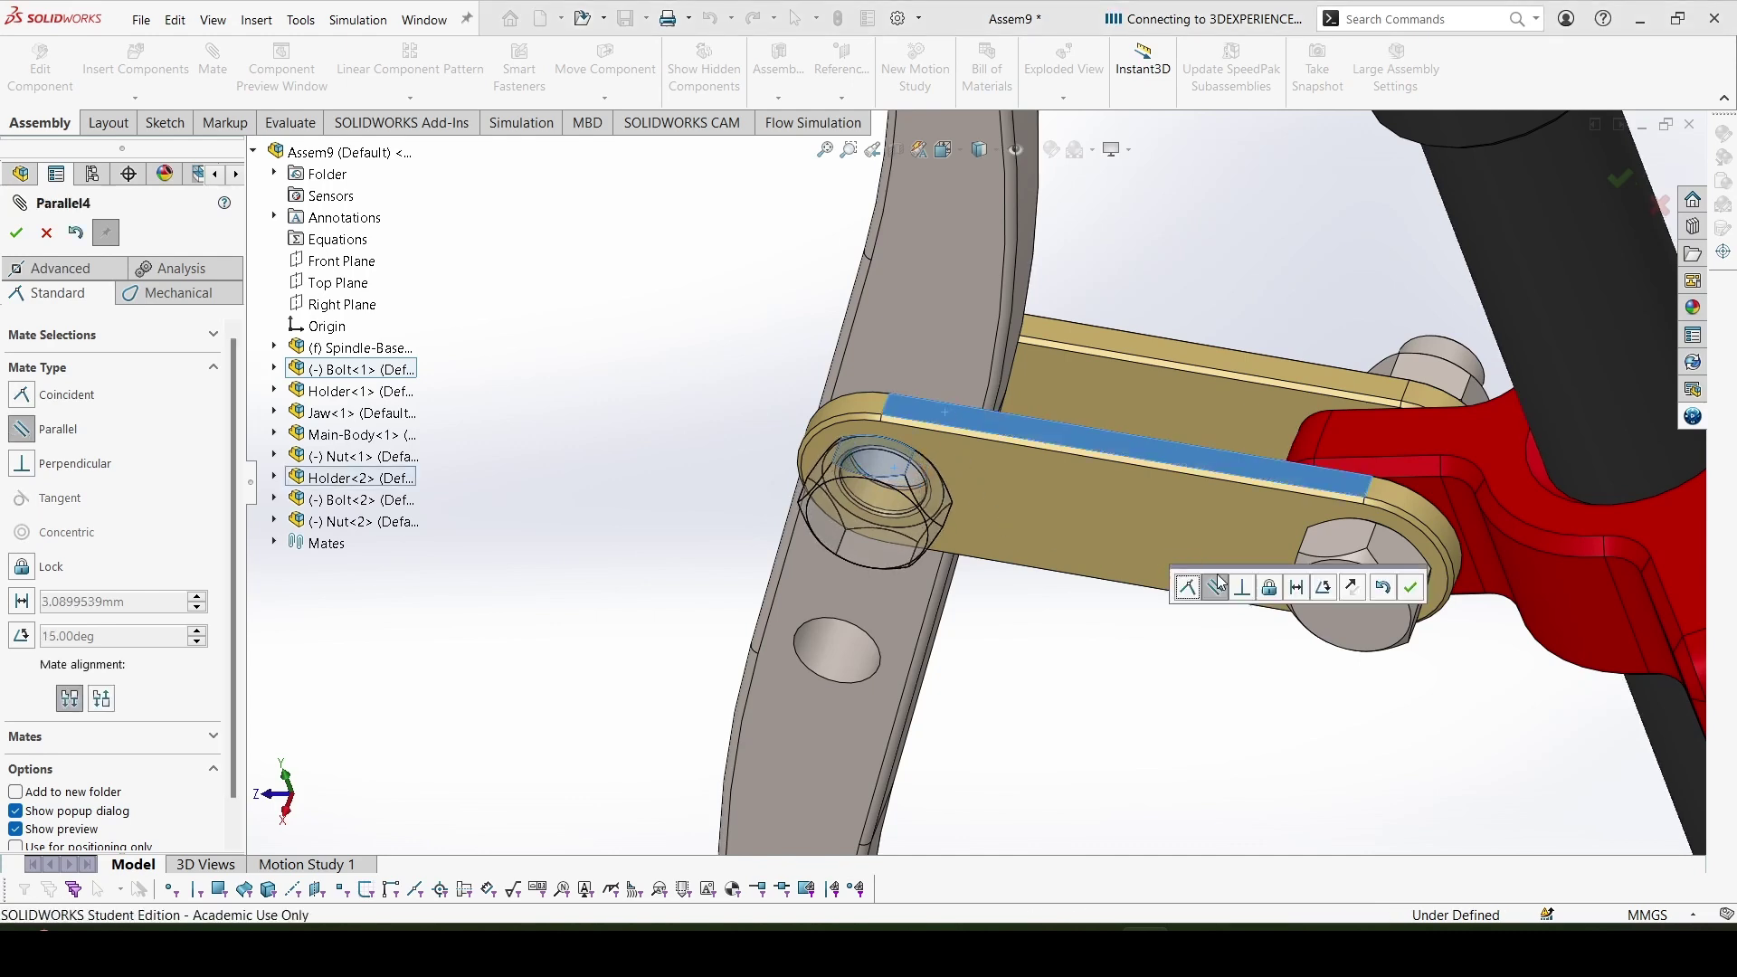
left_click(1411, 588)
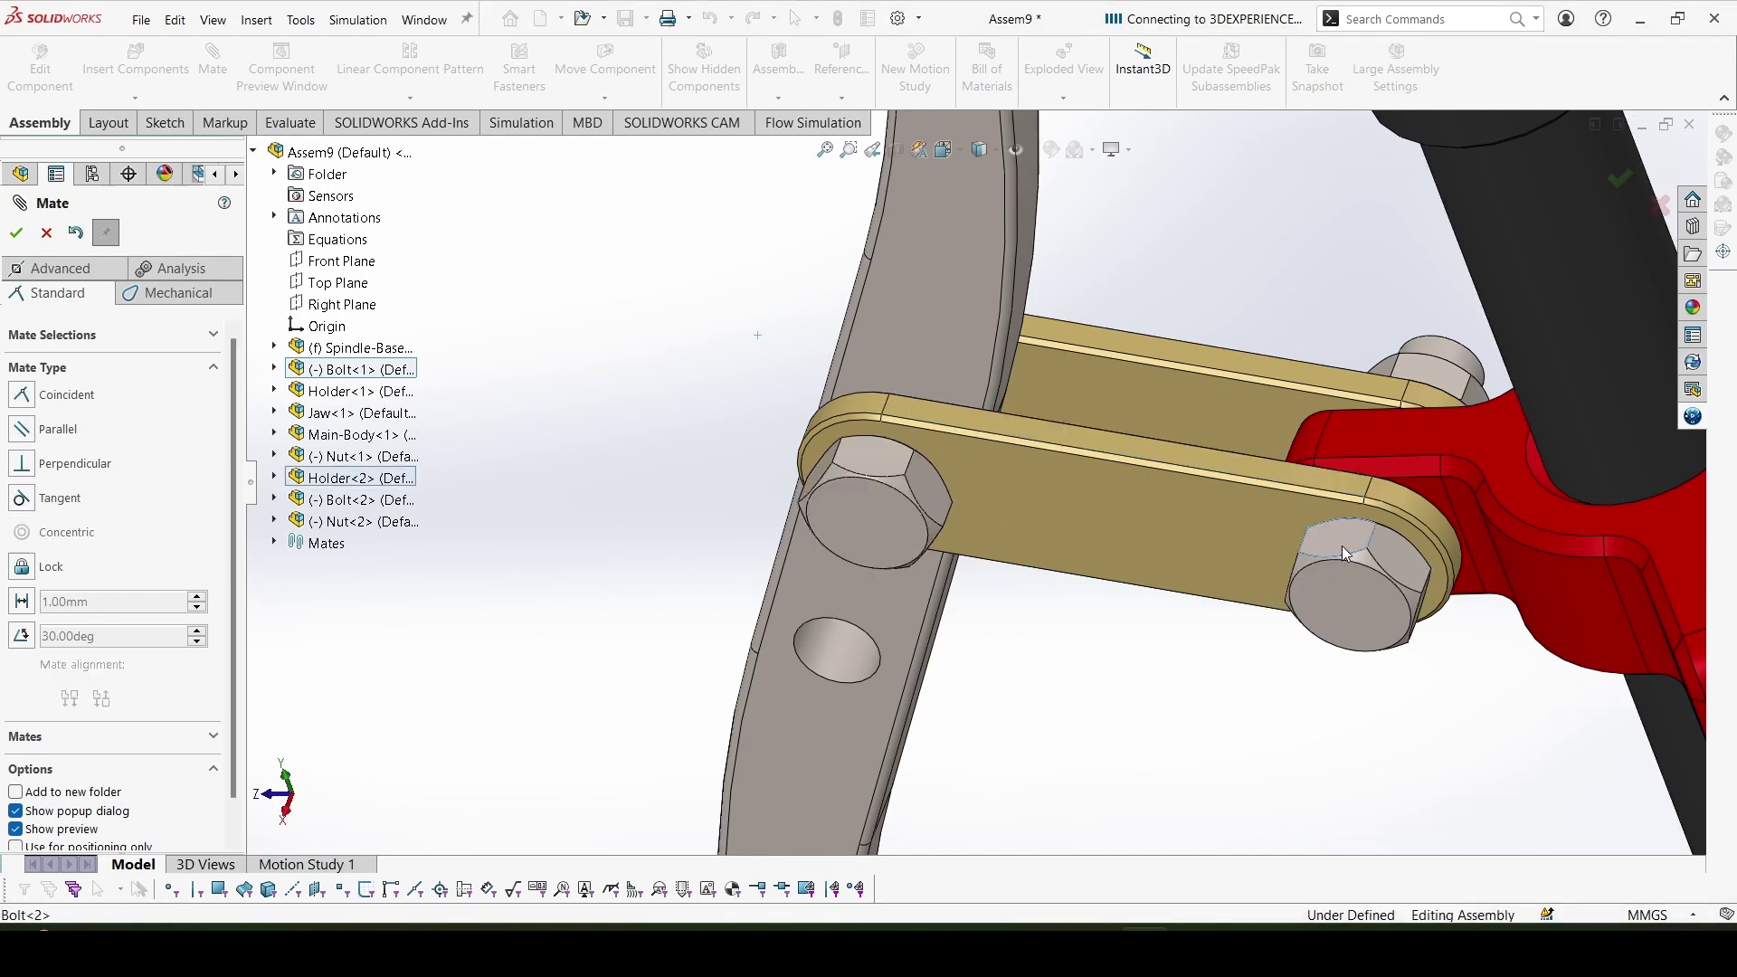
left_click(1342, 546)
left_click(1317, 486)
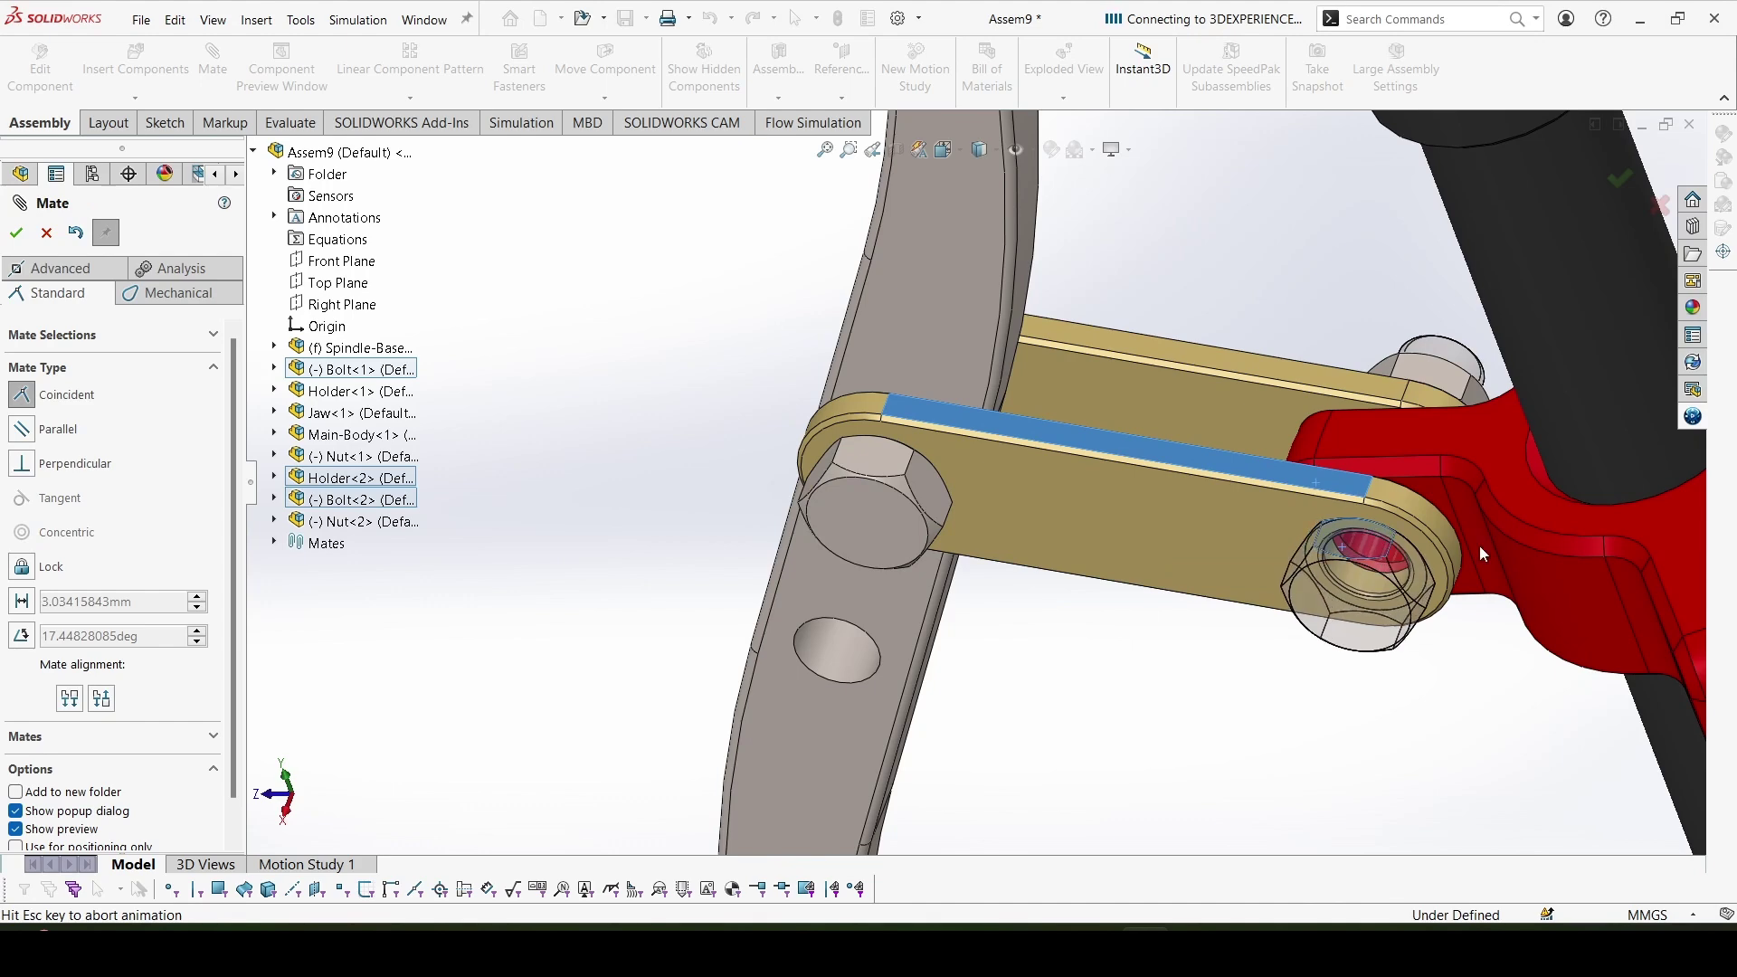
left_click(1680, 606)
Mate both nuts to the holder faces, including Parallel7, and close the Mate tool
middle_click_drag(811, 502, 1027, 633)
scroll(697, 254, "down", 3)
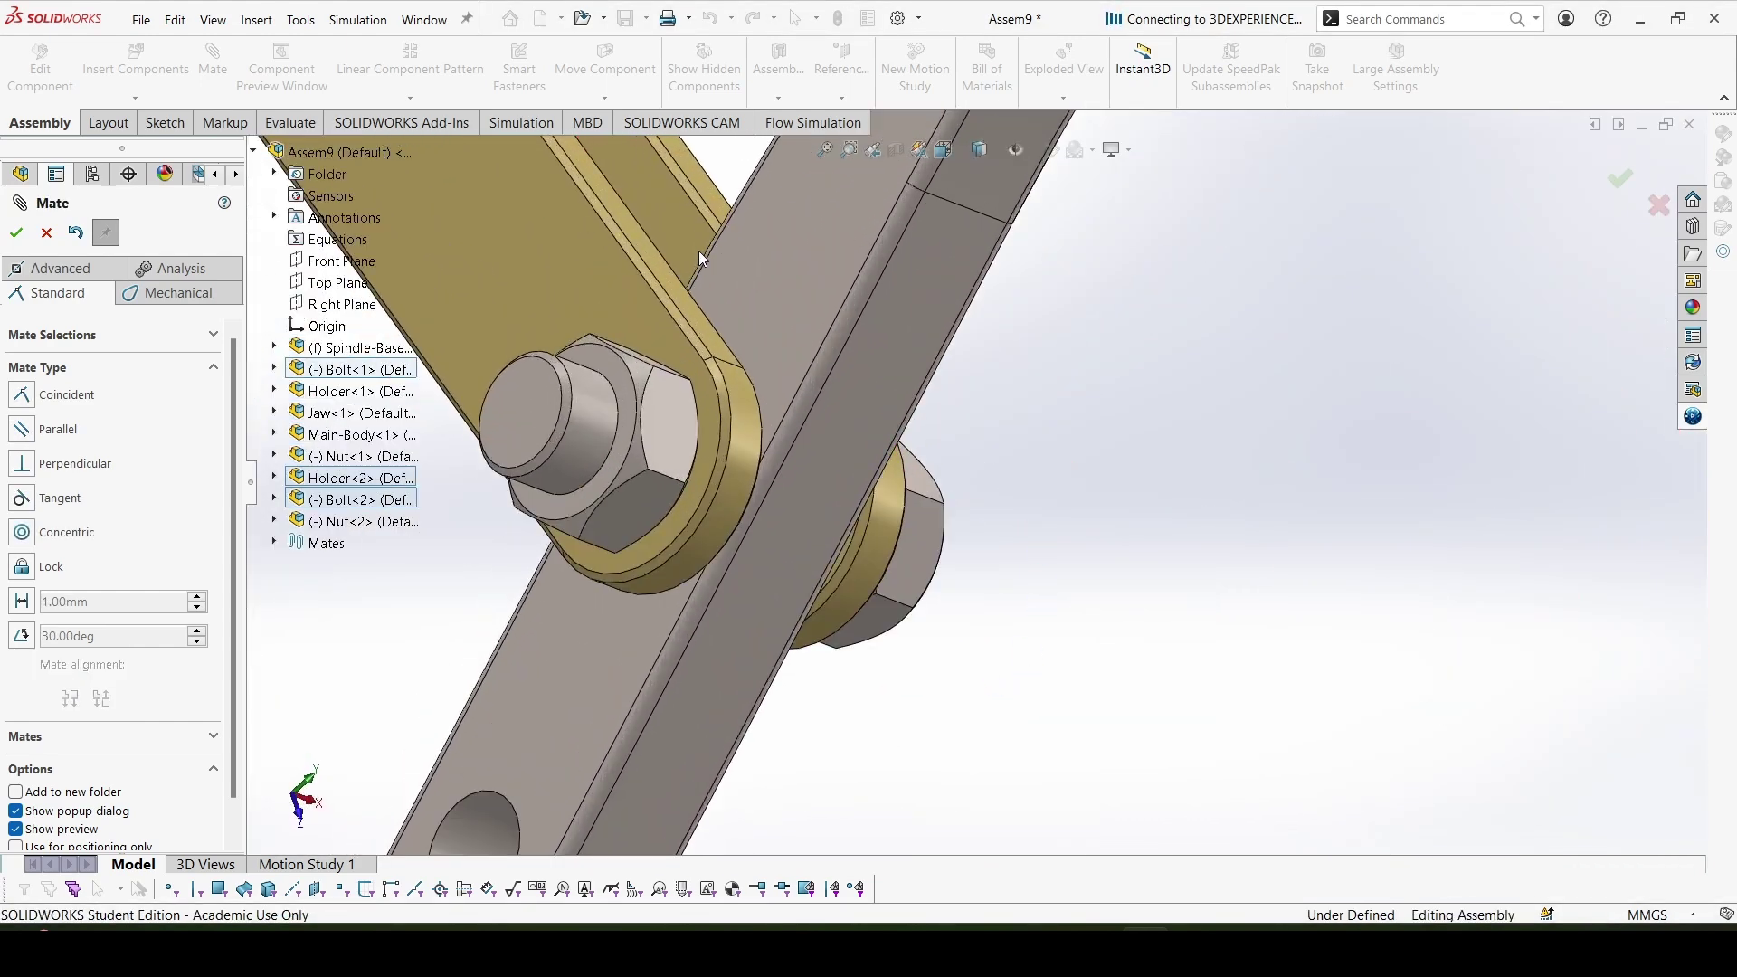
left_click(675, 411)
left_click(704, 331)
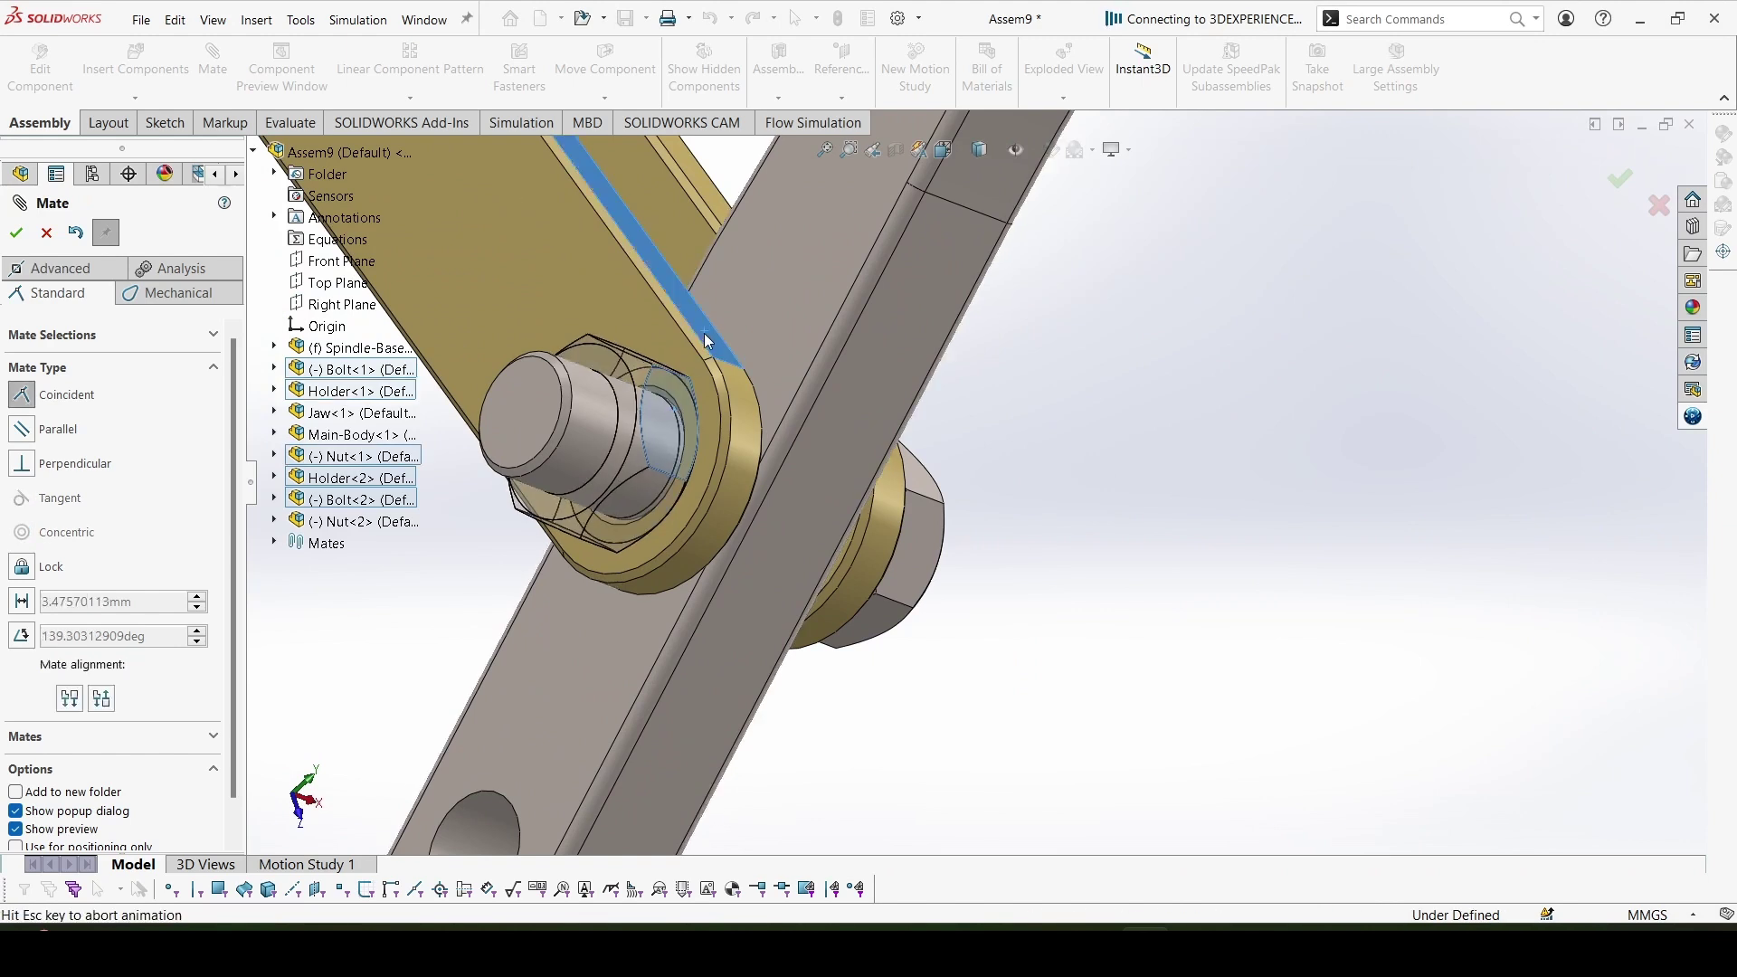
left_click(604, 282)
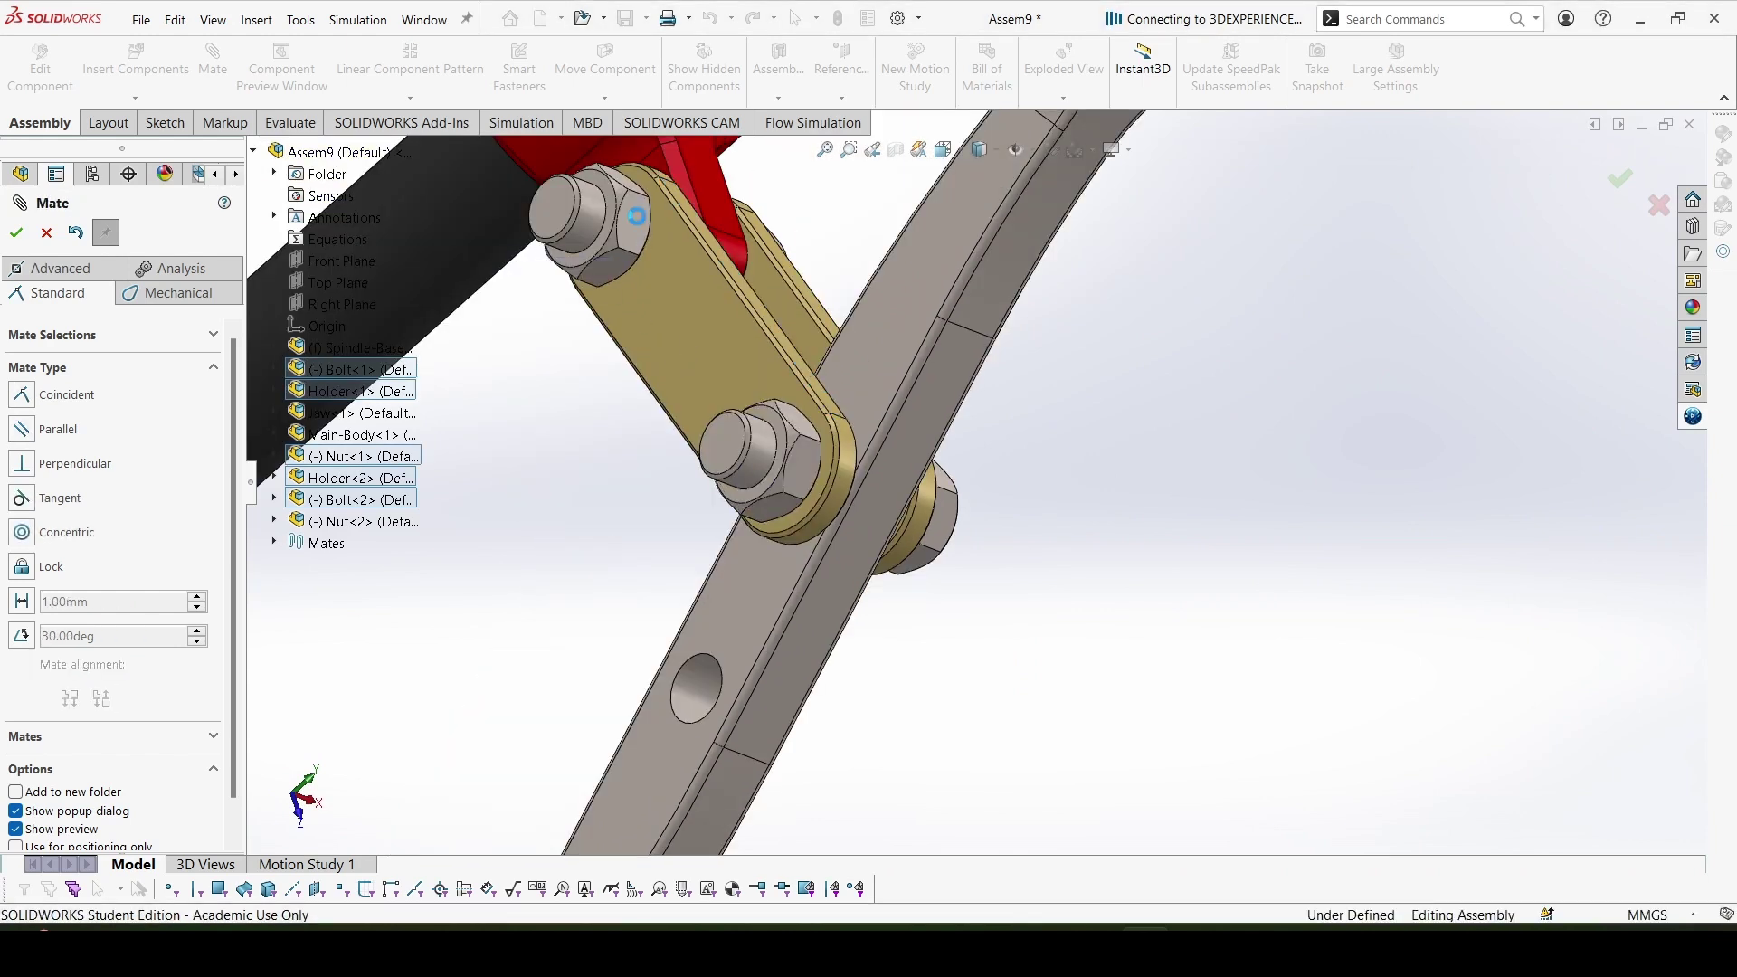
left_click(697, 221)
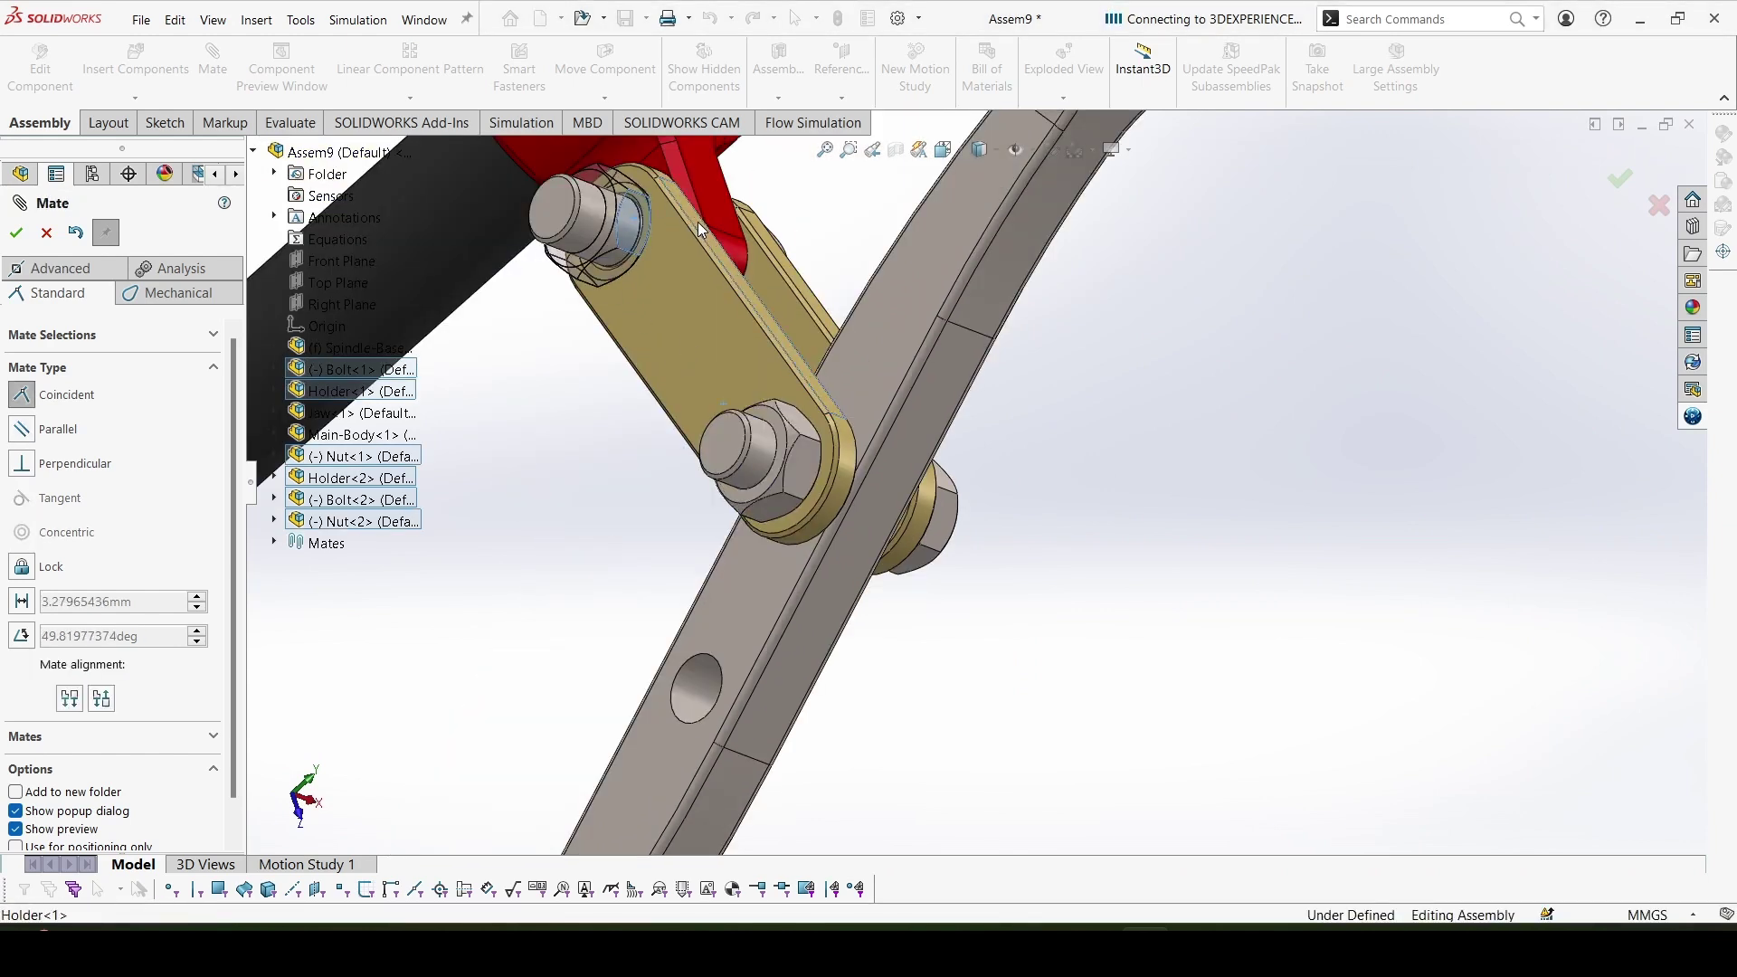
left_click(697, 270)
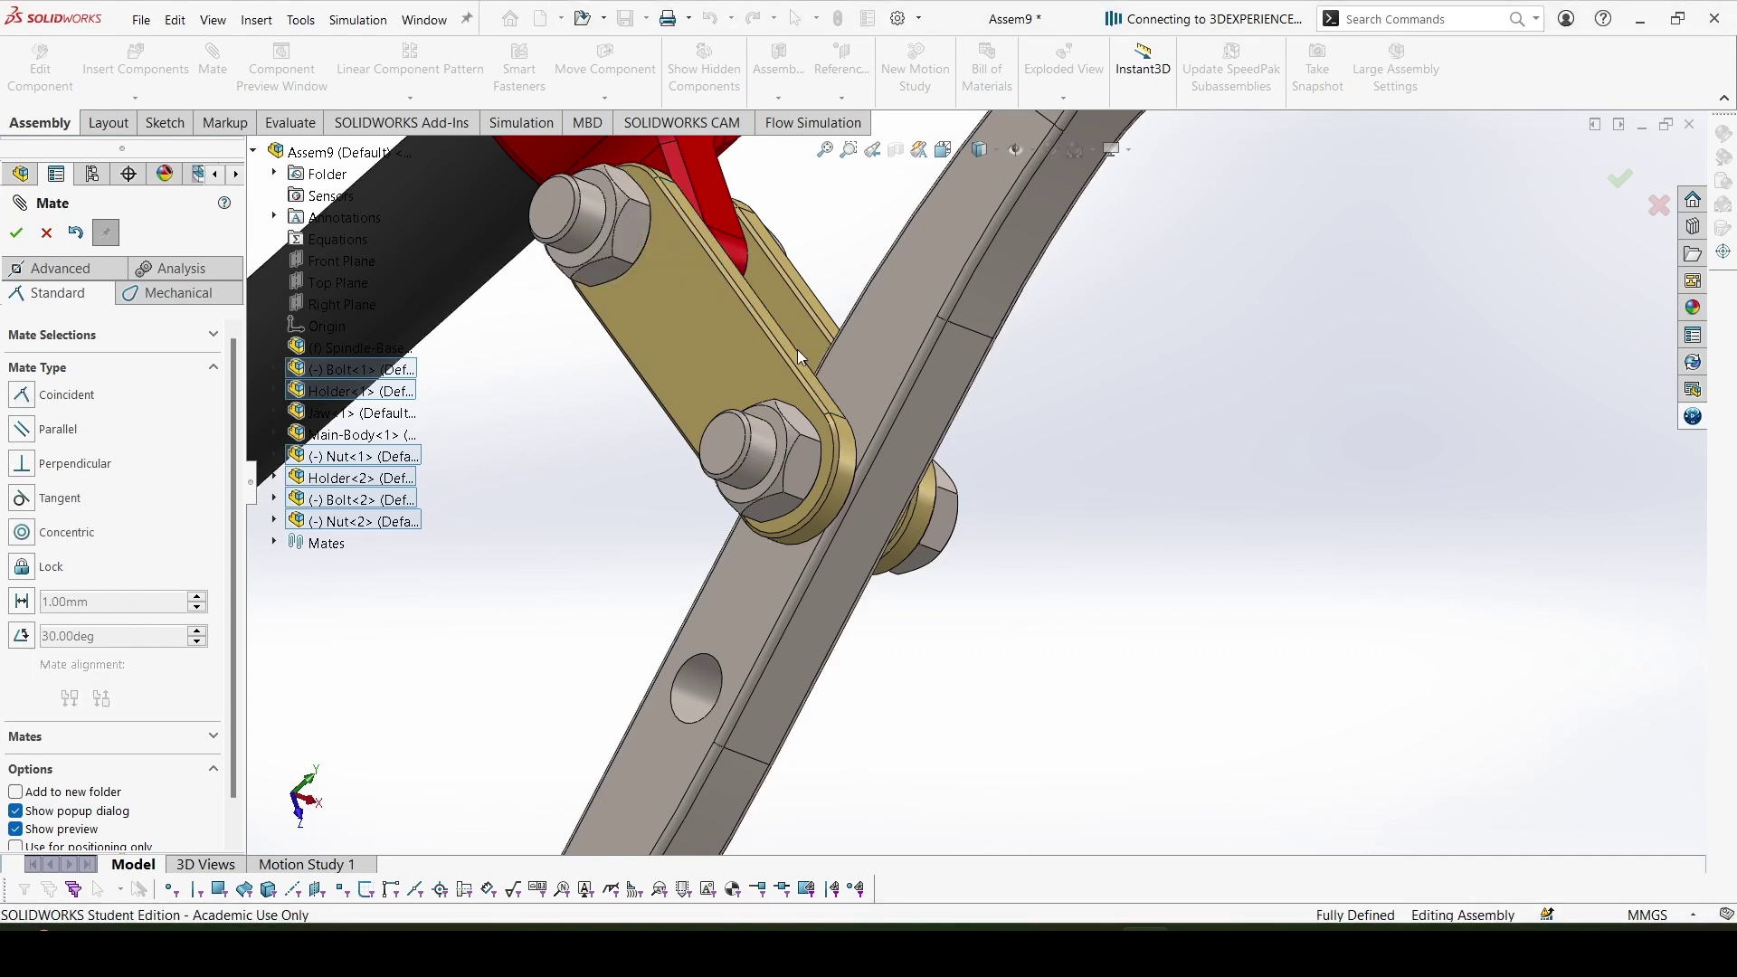
middle_click_drag(790, 340, 954, 362)
left_click(1619, 183)
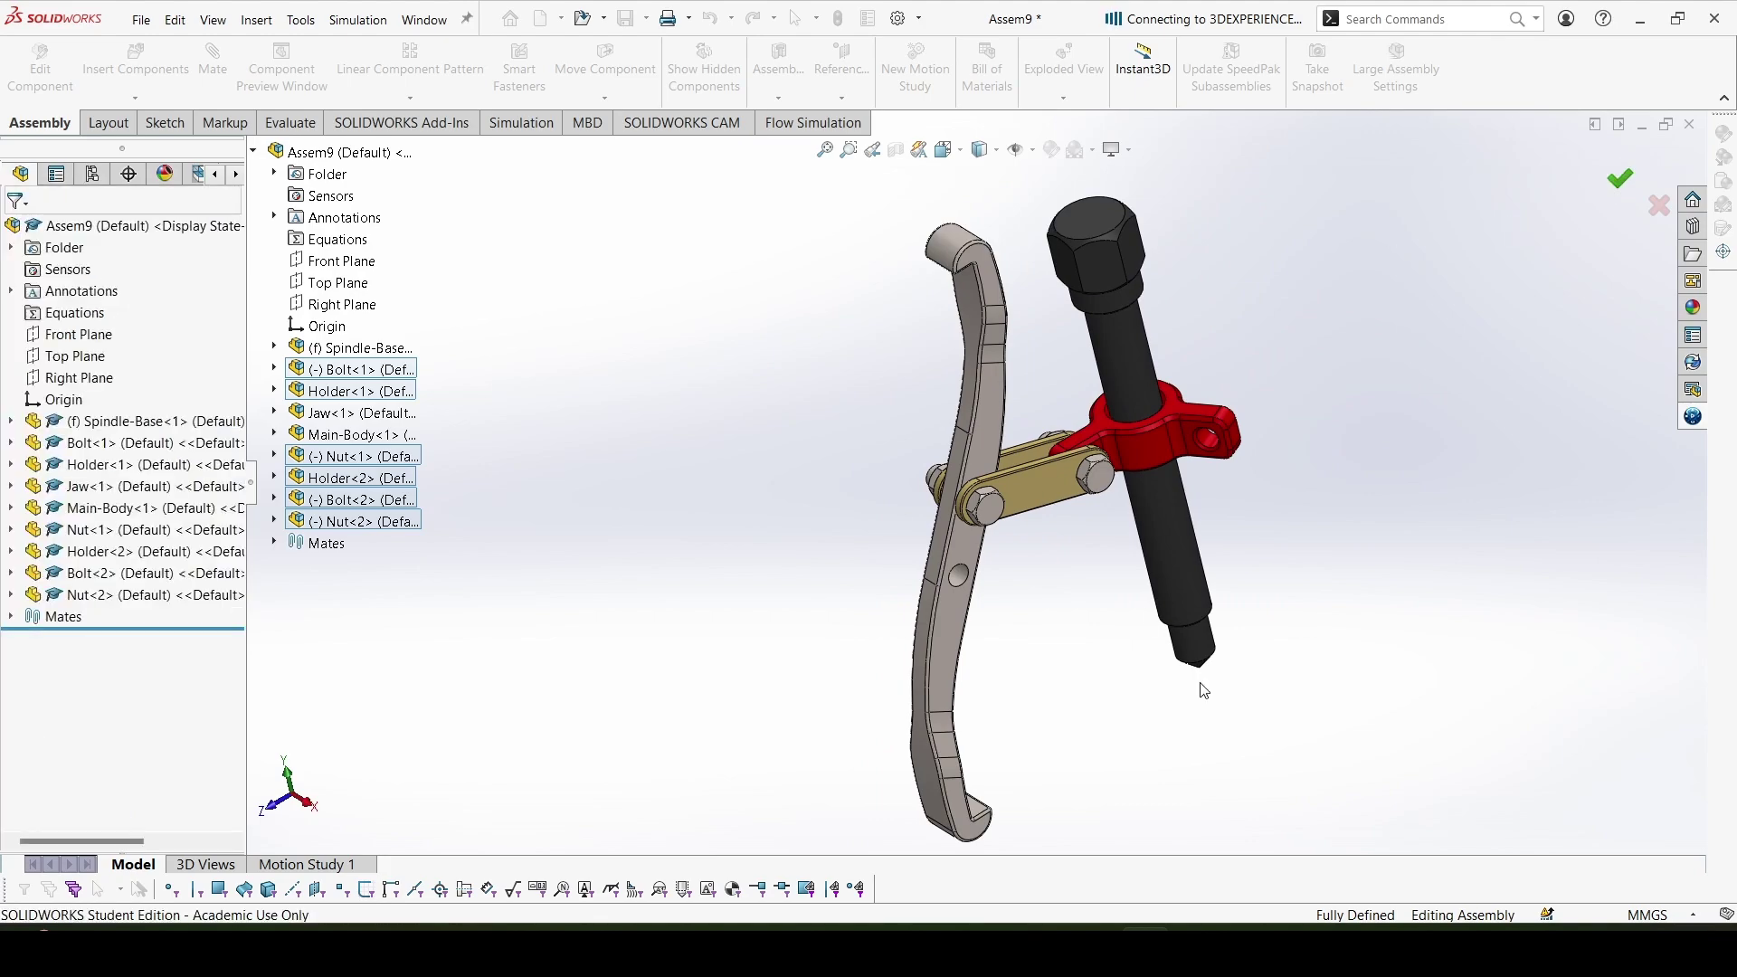
Reread mating steps 6–9 on page 69 of the PDF, then return to the SOLIDWORKS assembly
key("alt+Tab")
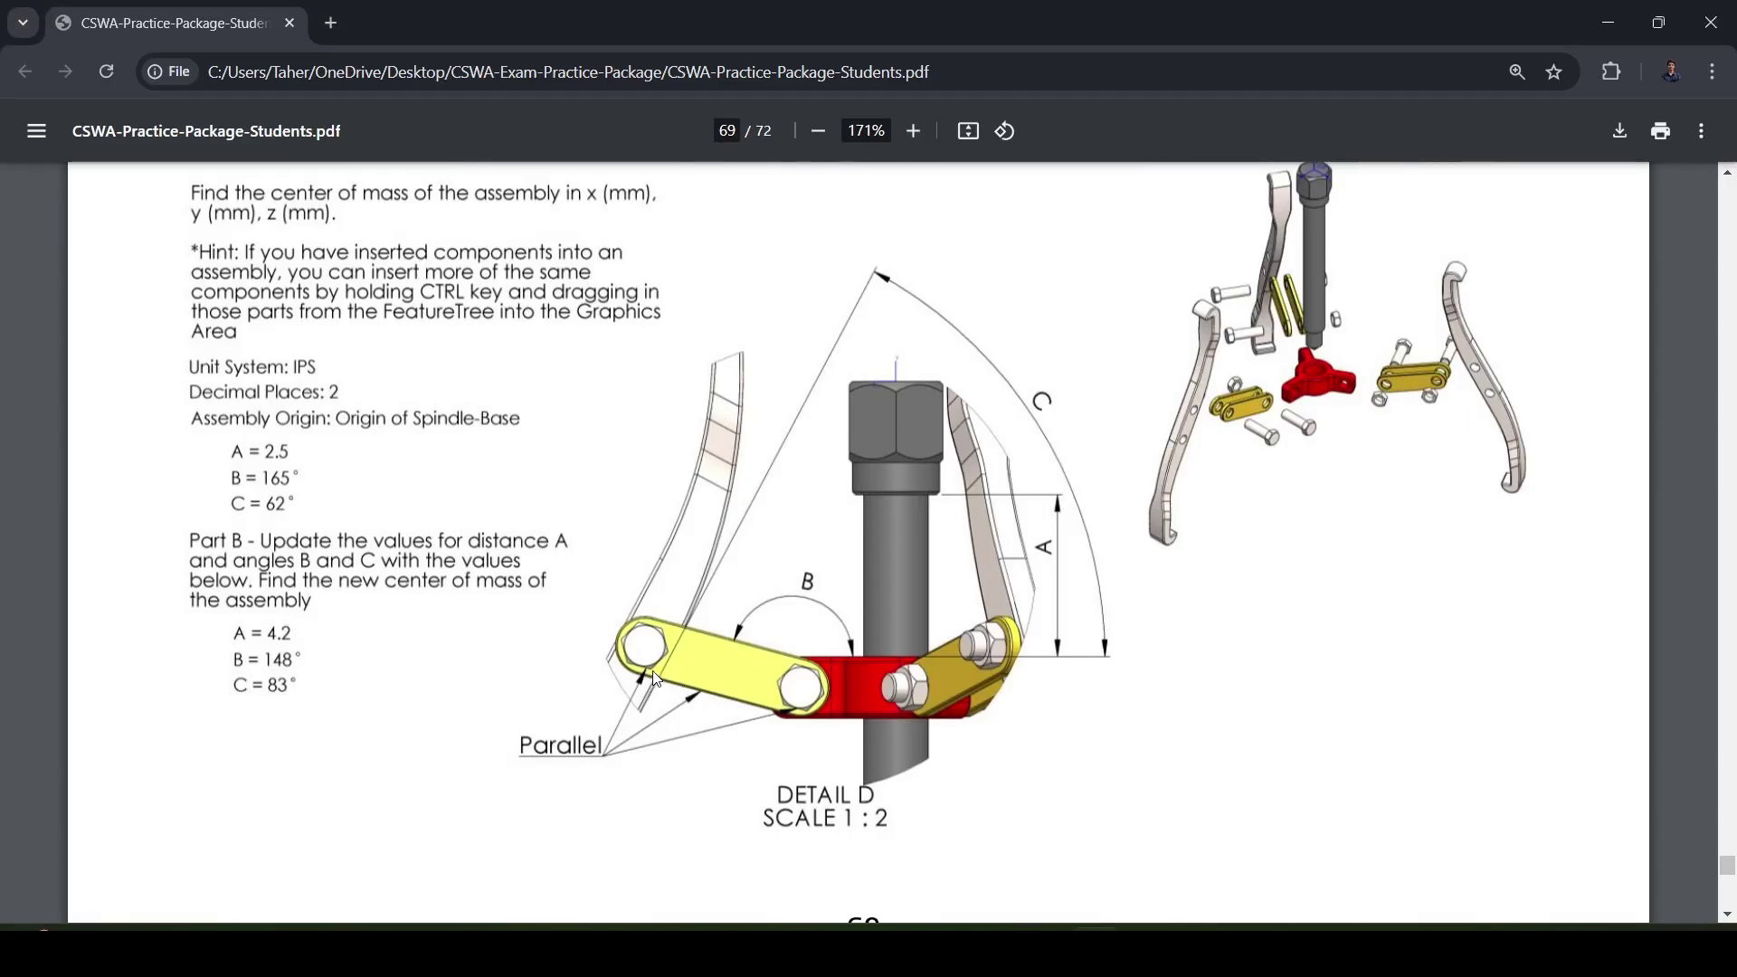
scroll(947, 616, "up", 4)
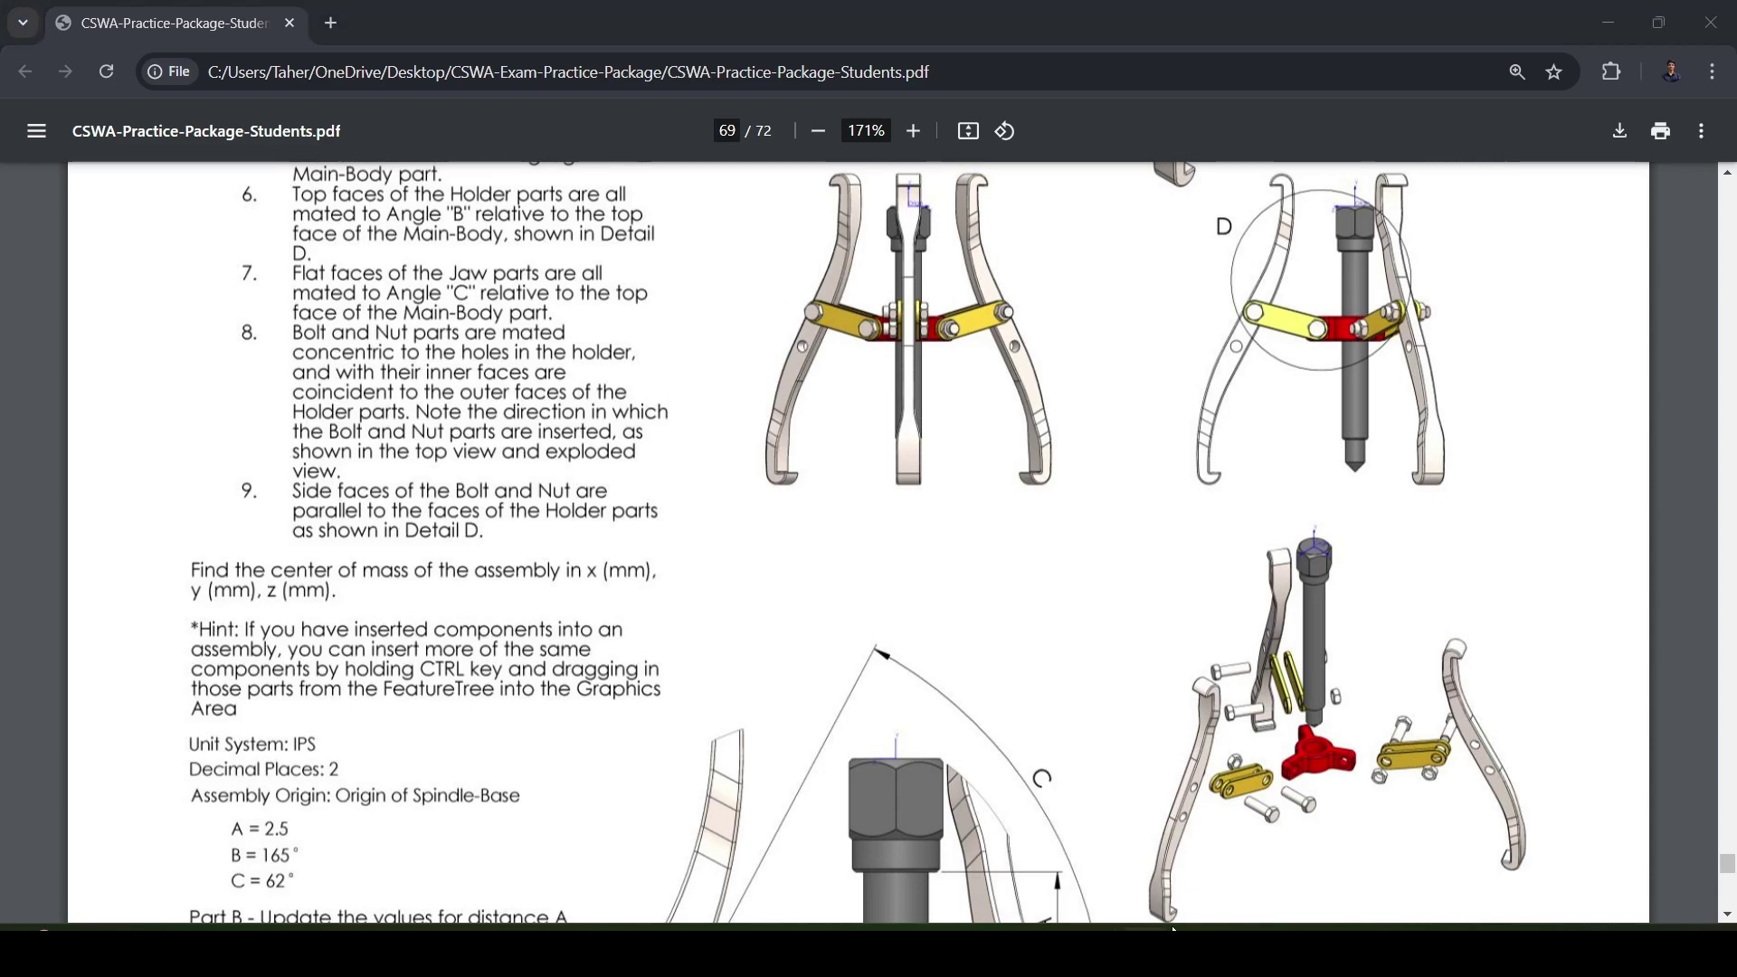
key("alt+Tab")
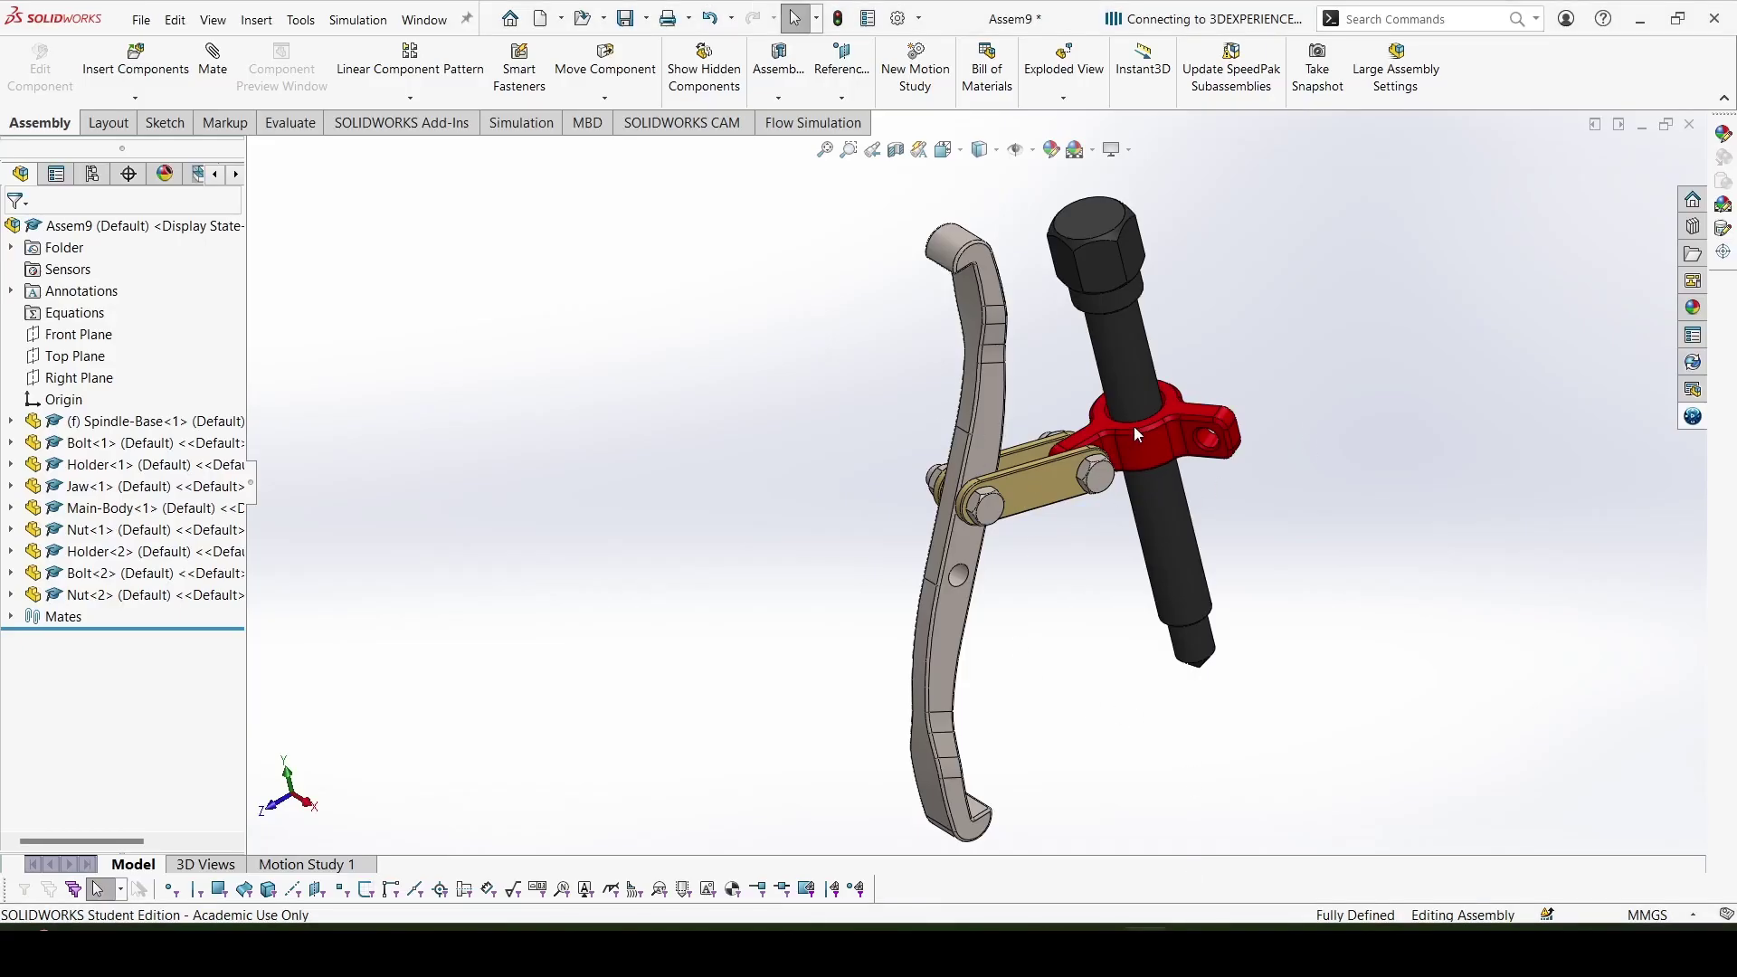
Start a circular component pattern with the jaw, both holders, both bolts and both nuts
middle_click_drag(1138, 457, 1101, 476)
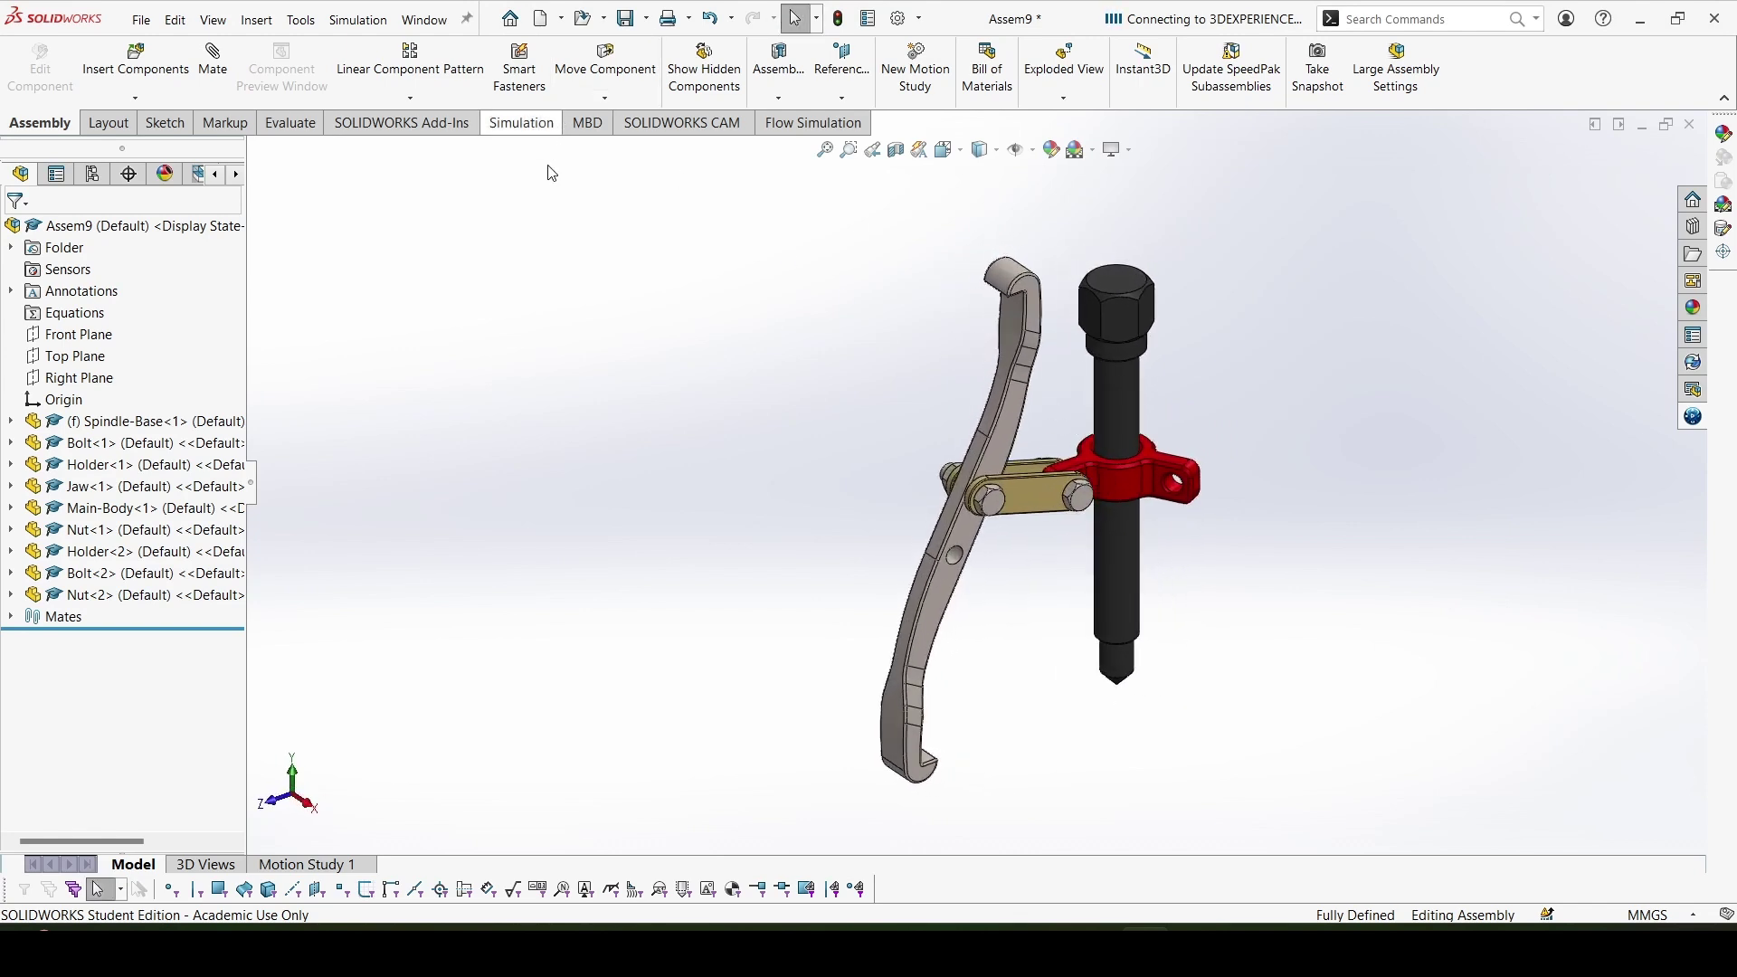
left_click(414, 99)
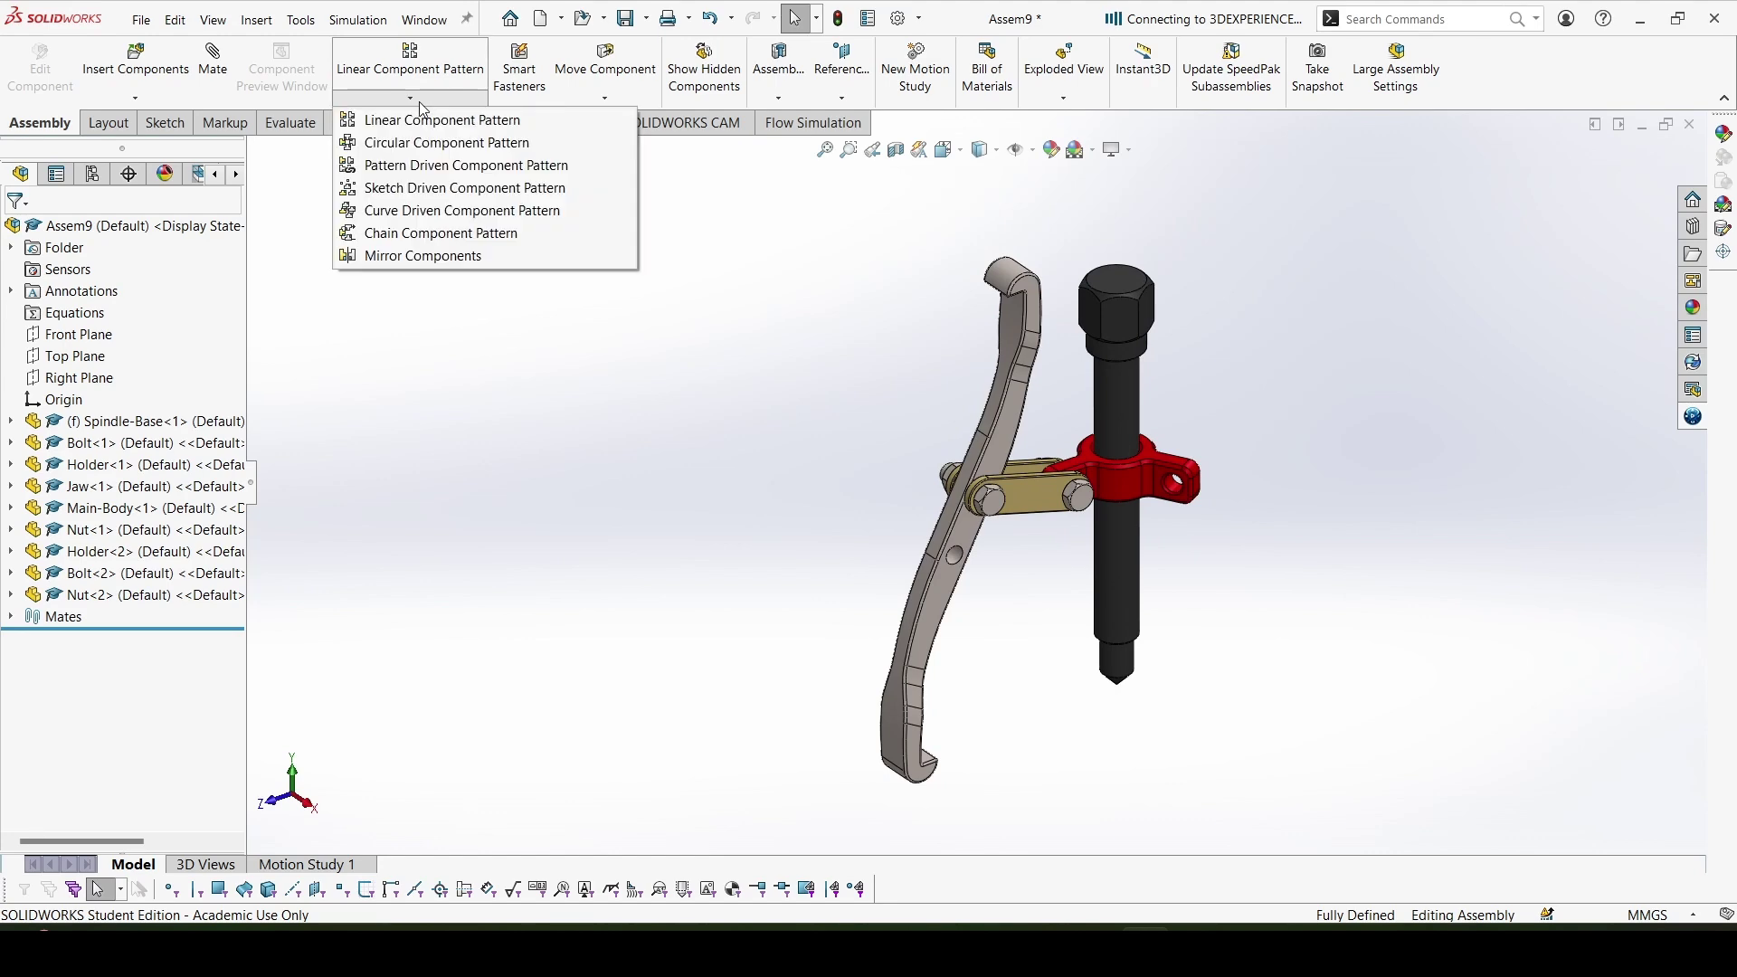
left_click(438, 145)
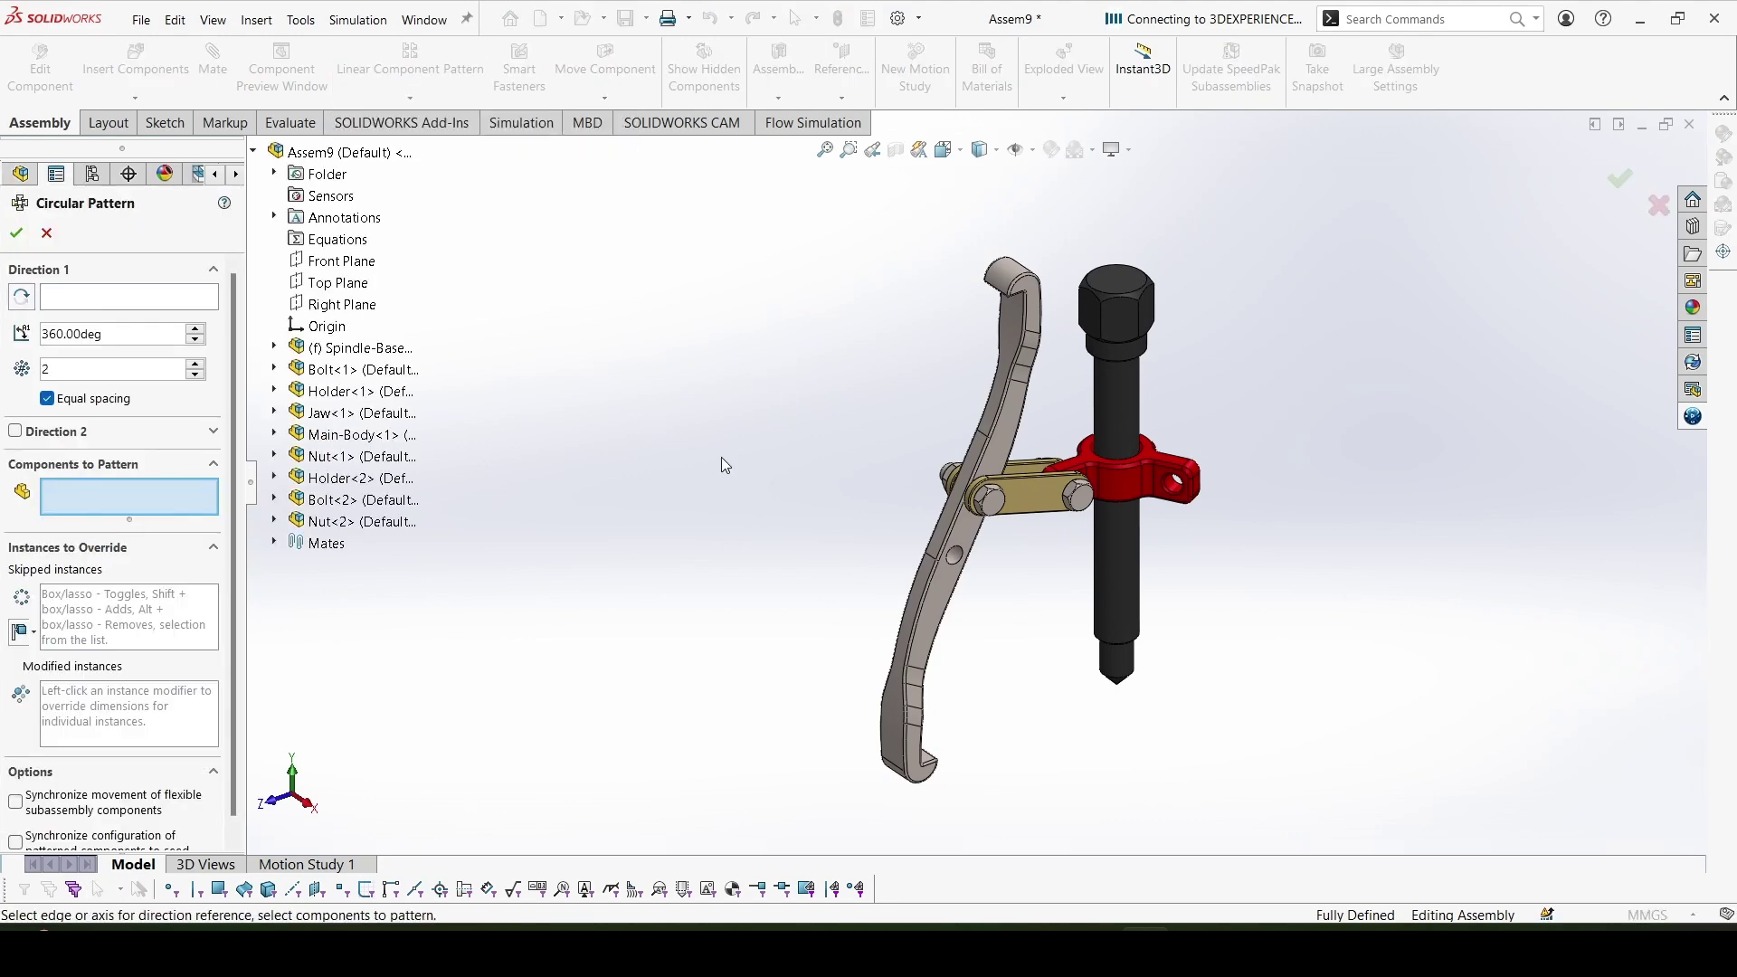
scroll(1073, 496, "down", 2)
scroll(973, 467, "down", 3)
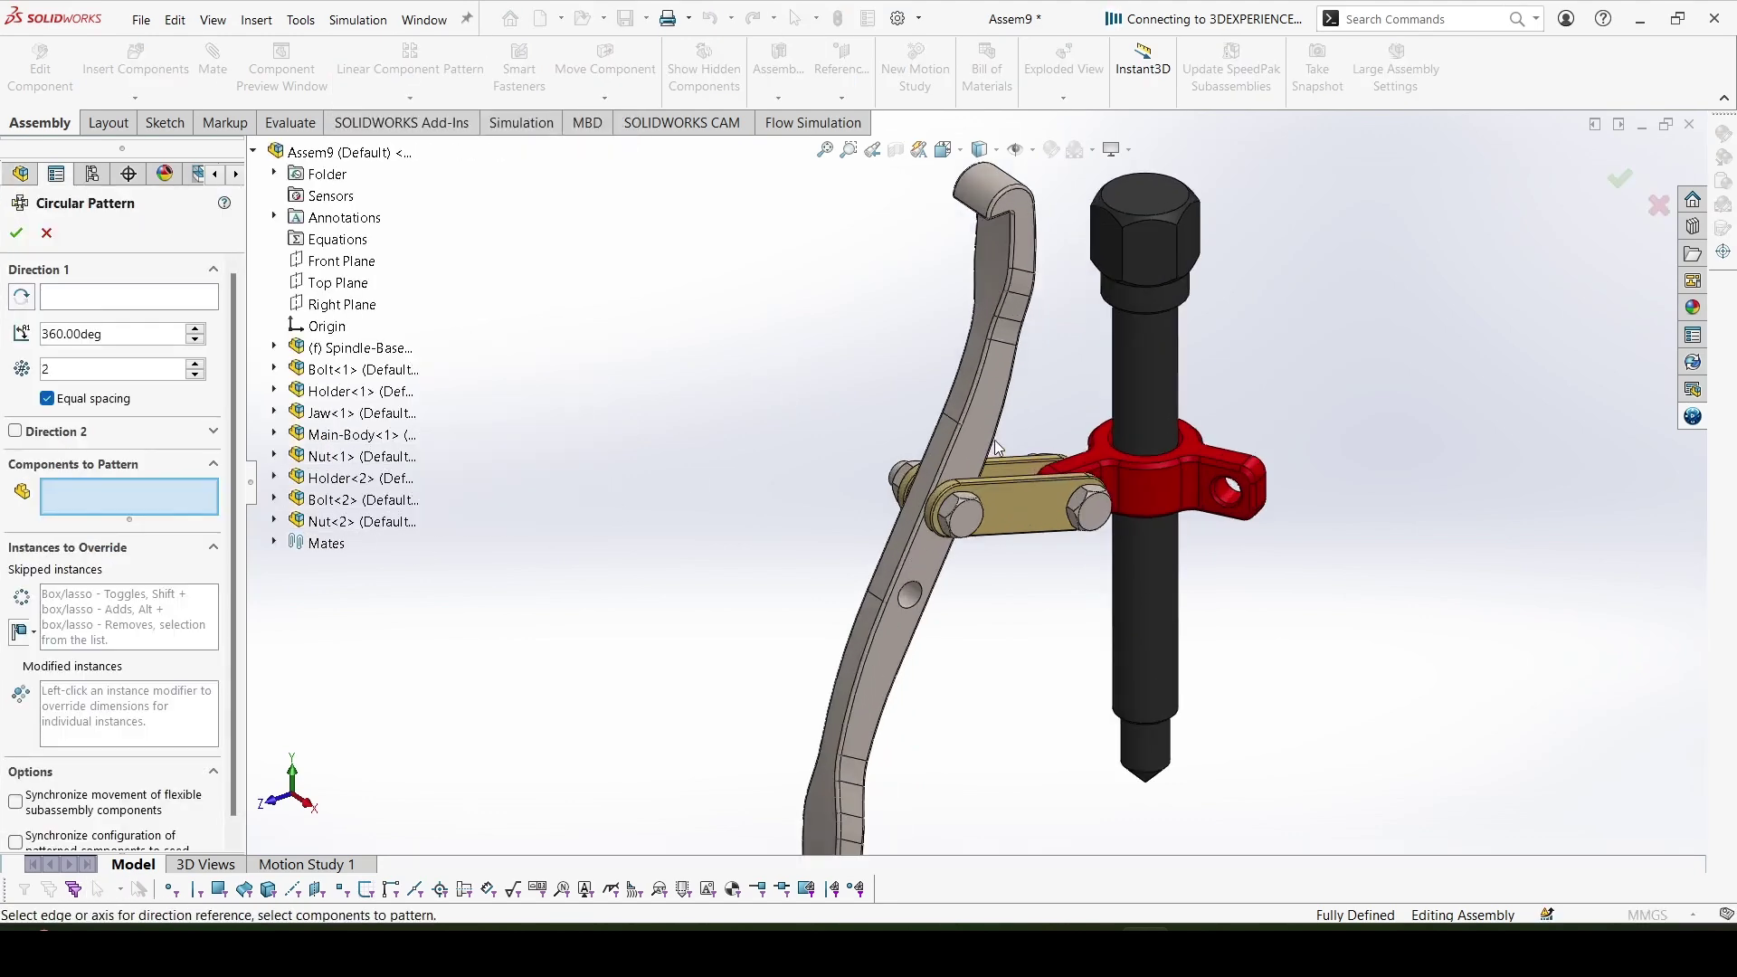
left_click(975, 415)
left_click(1004, 512)
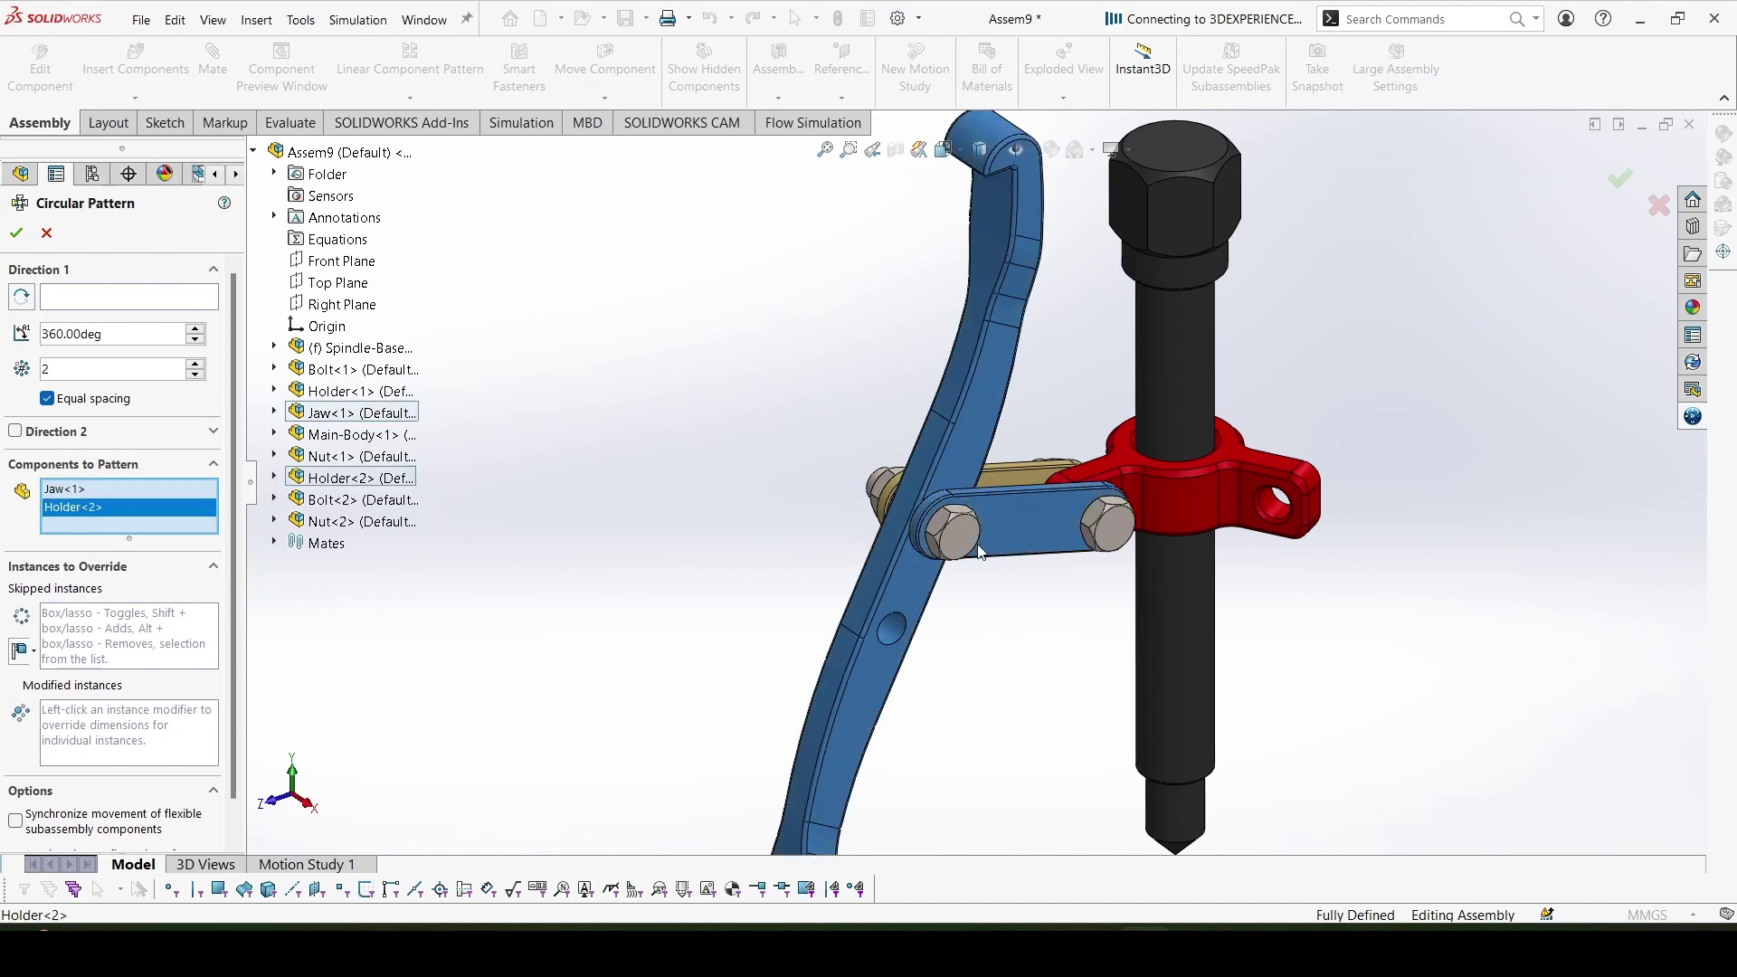
left_click(952, 529)
left_click(1105, 523)
left_click(1036, 487)
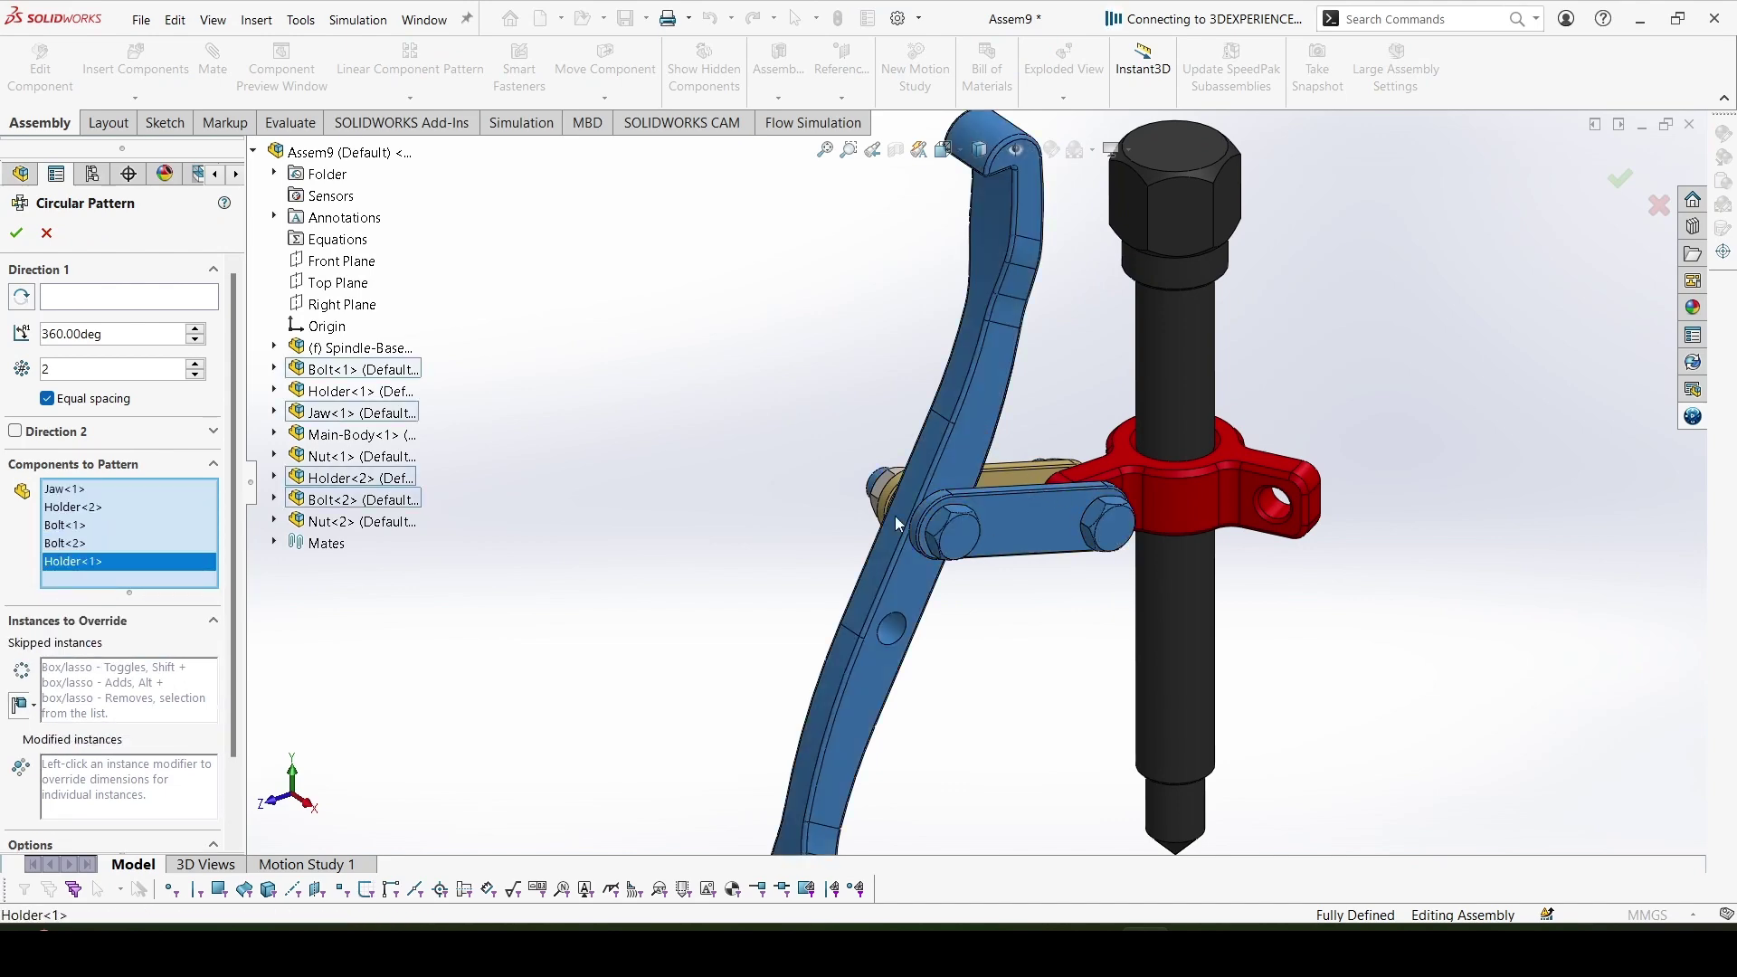
middle_click_drag(1036, 486, 891, 493)
left_click(891, 493)
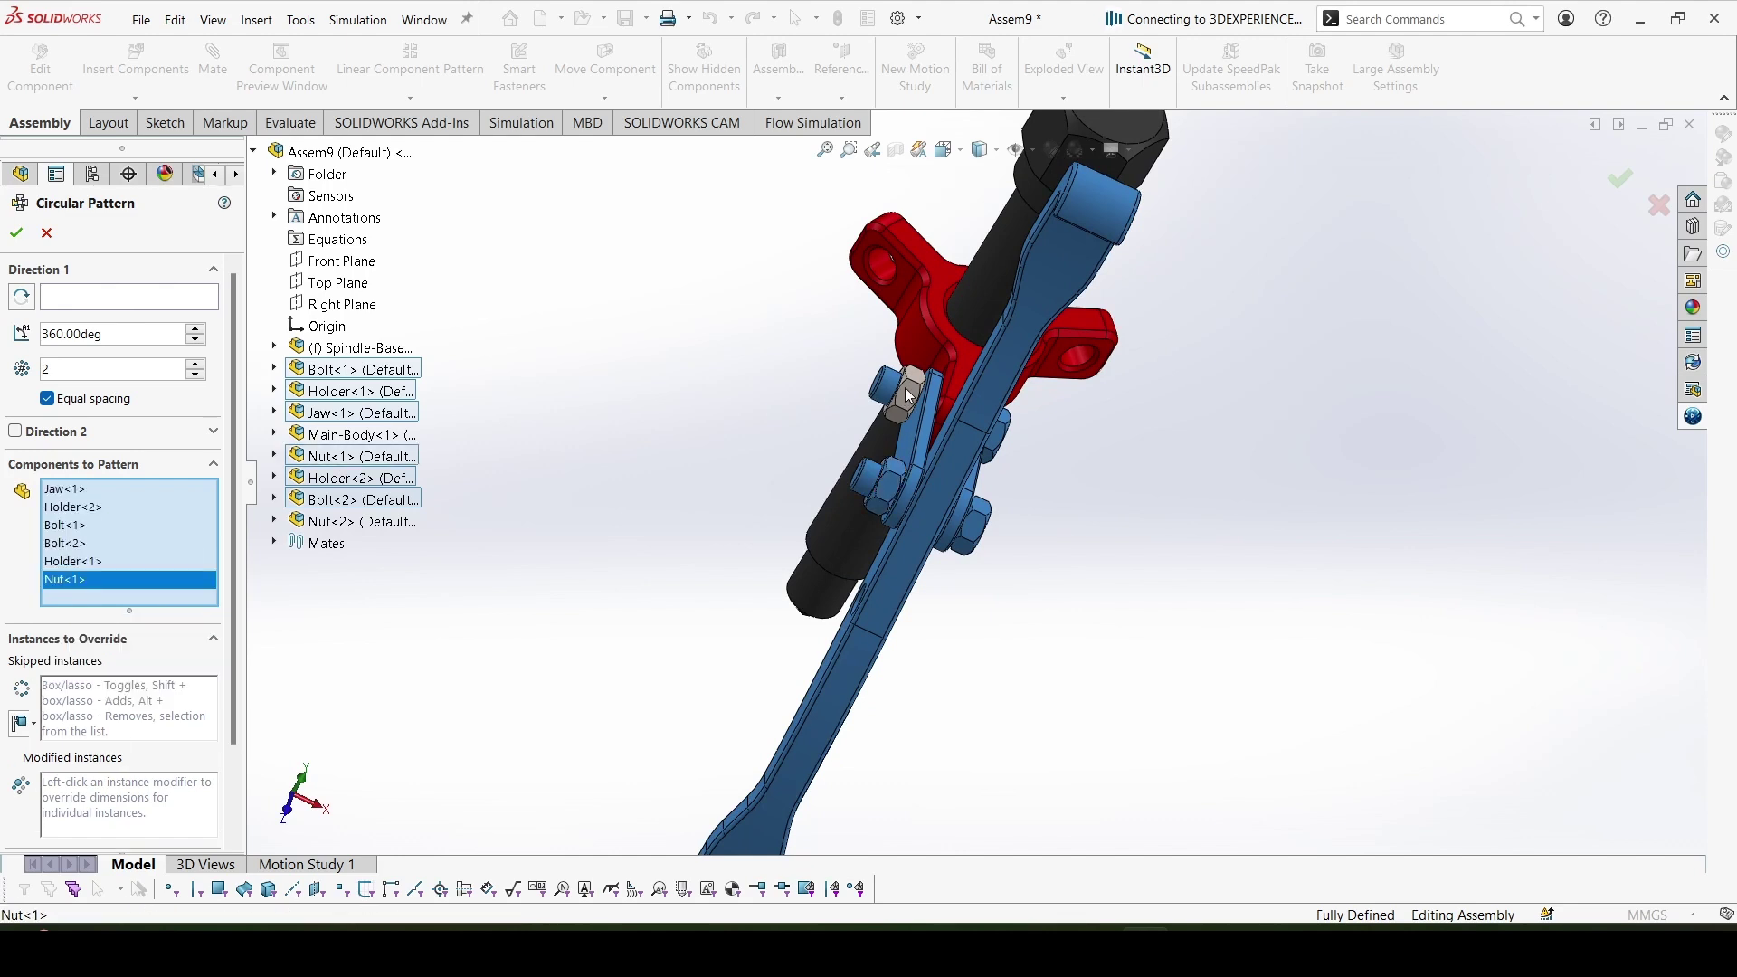
left_click(922, 400)
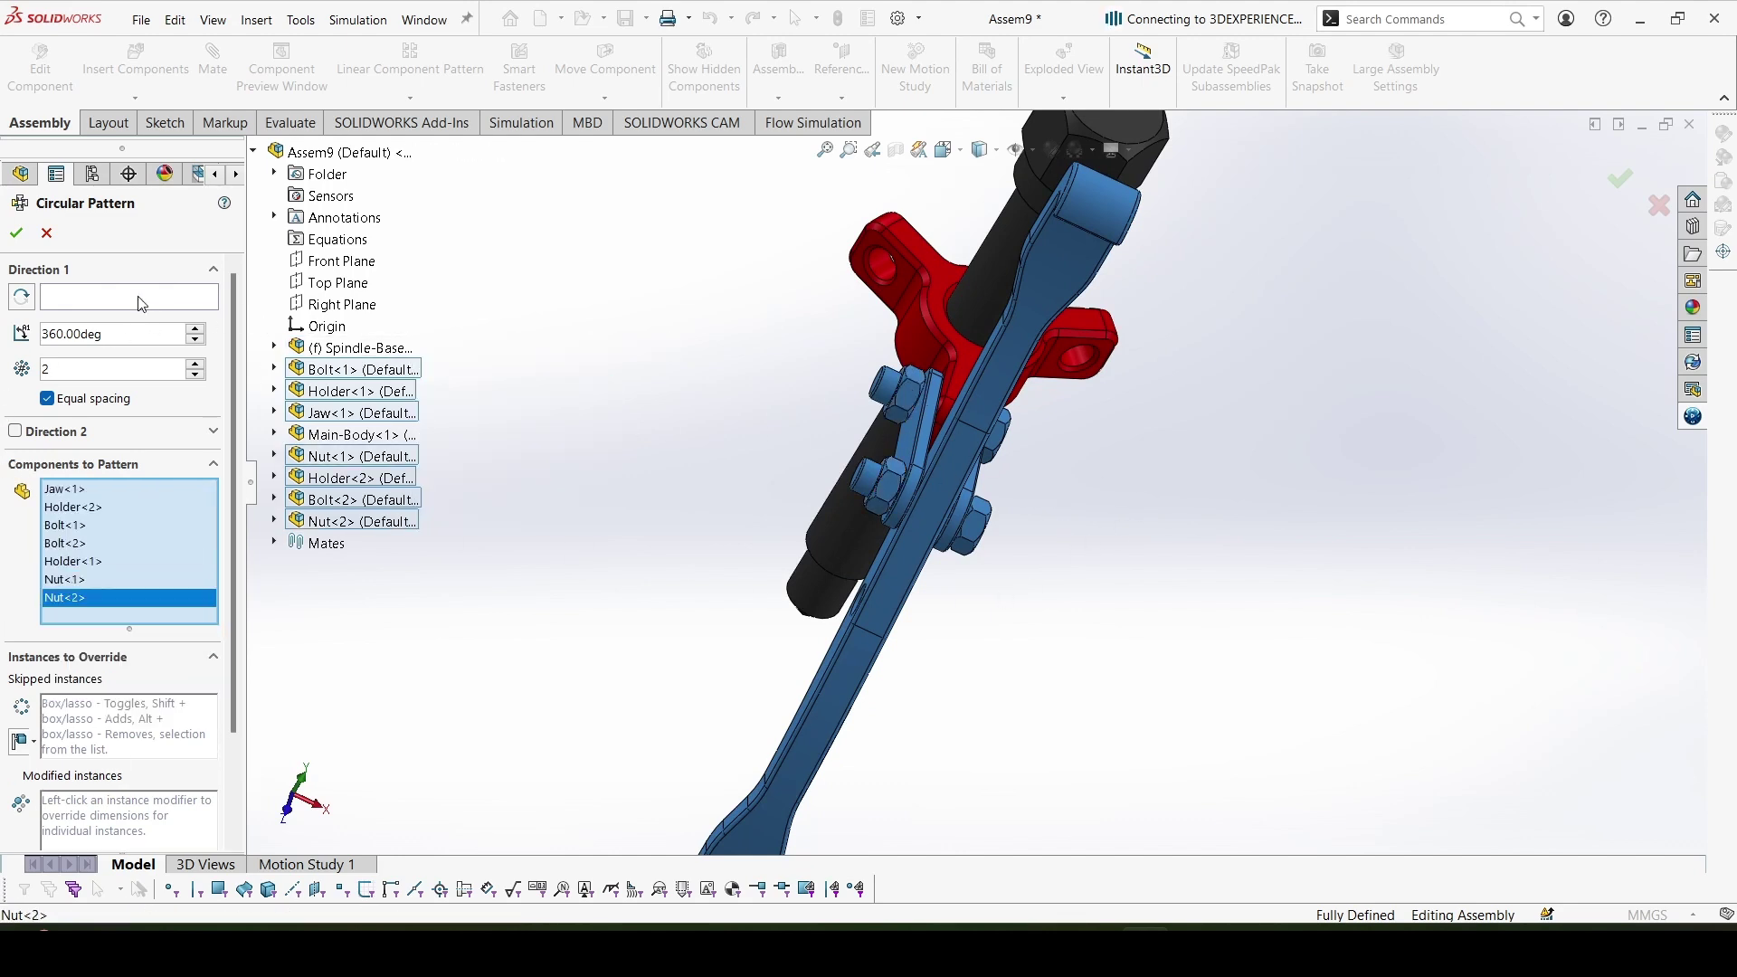
Use the spindle's round face as the axis with 3 equally spaced instances, and accept
left_click(97, 299)
middle_click_drag(561, 362, 947, 253)
left_click(948, 262)
scroll(932, 307, "up", 3)
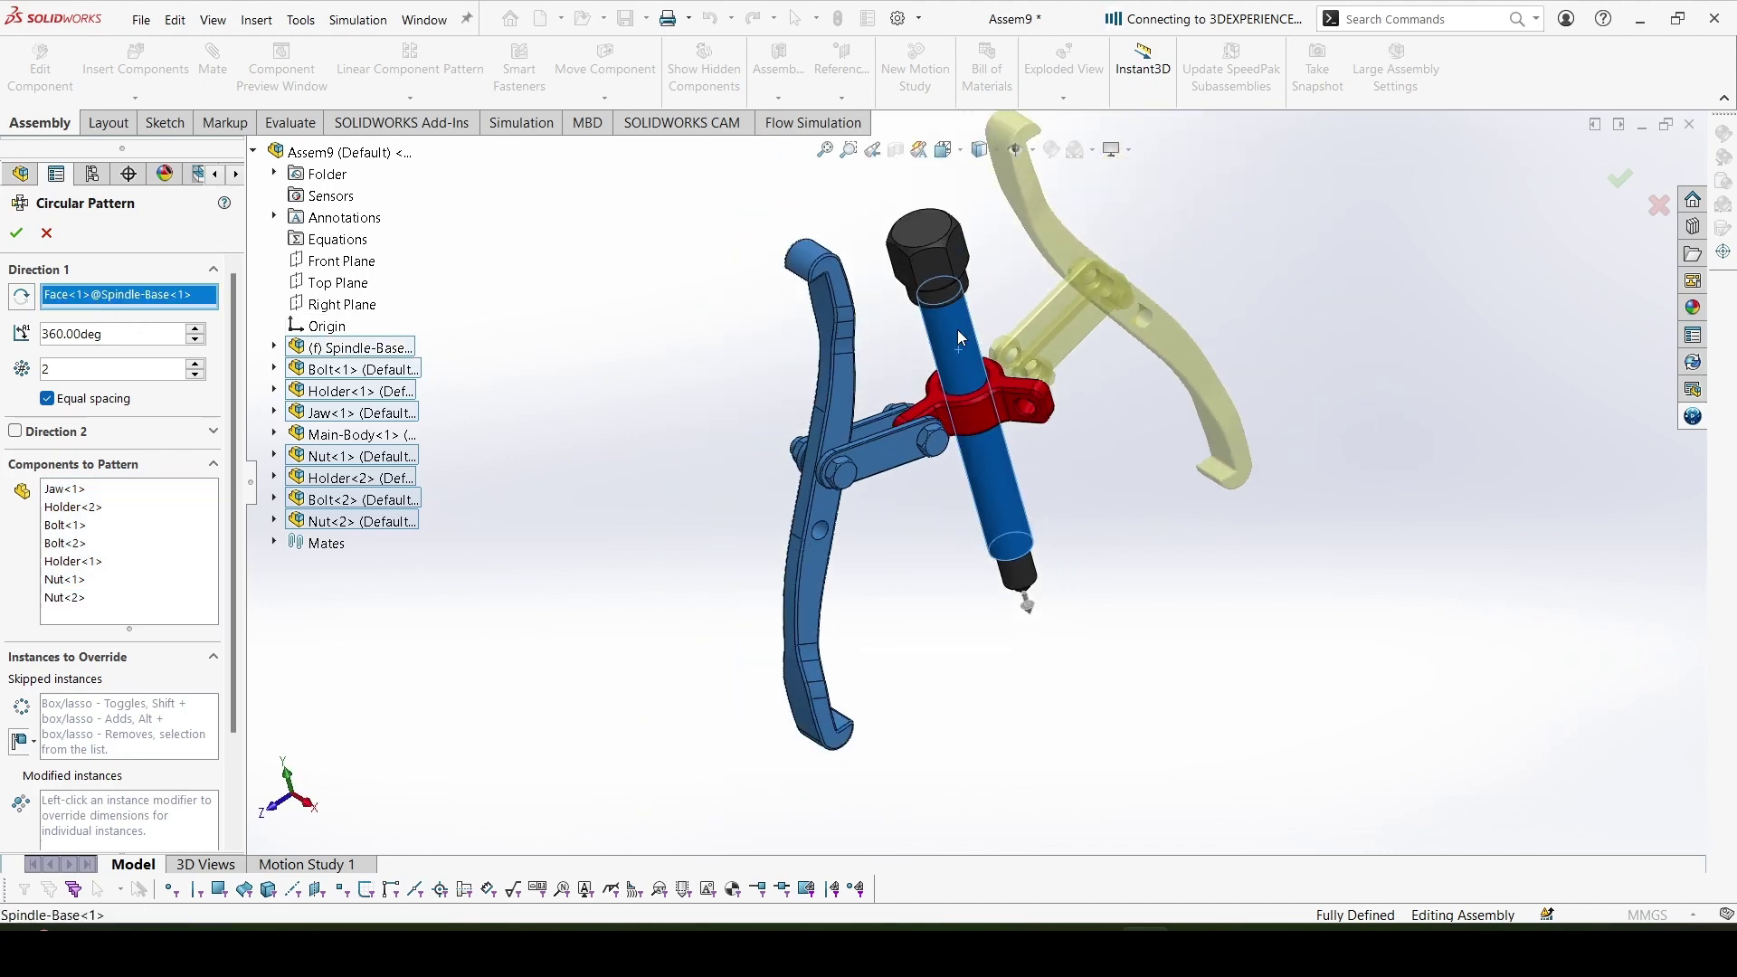
left_click(195, 364)
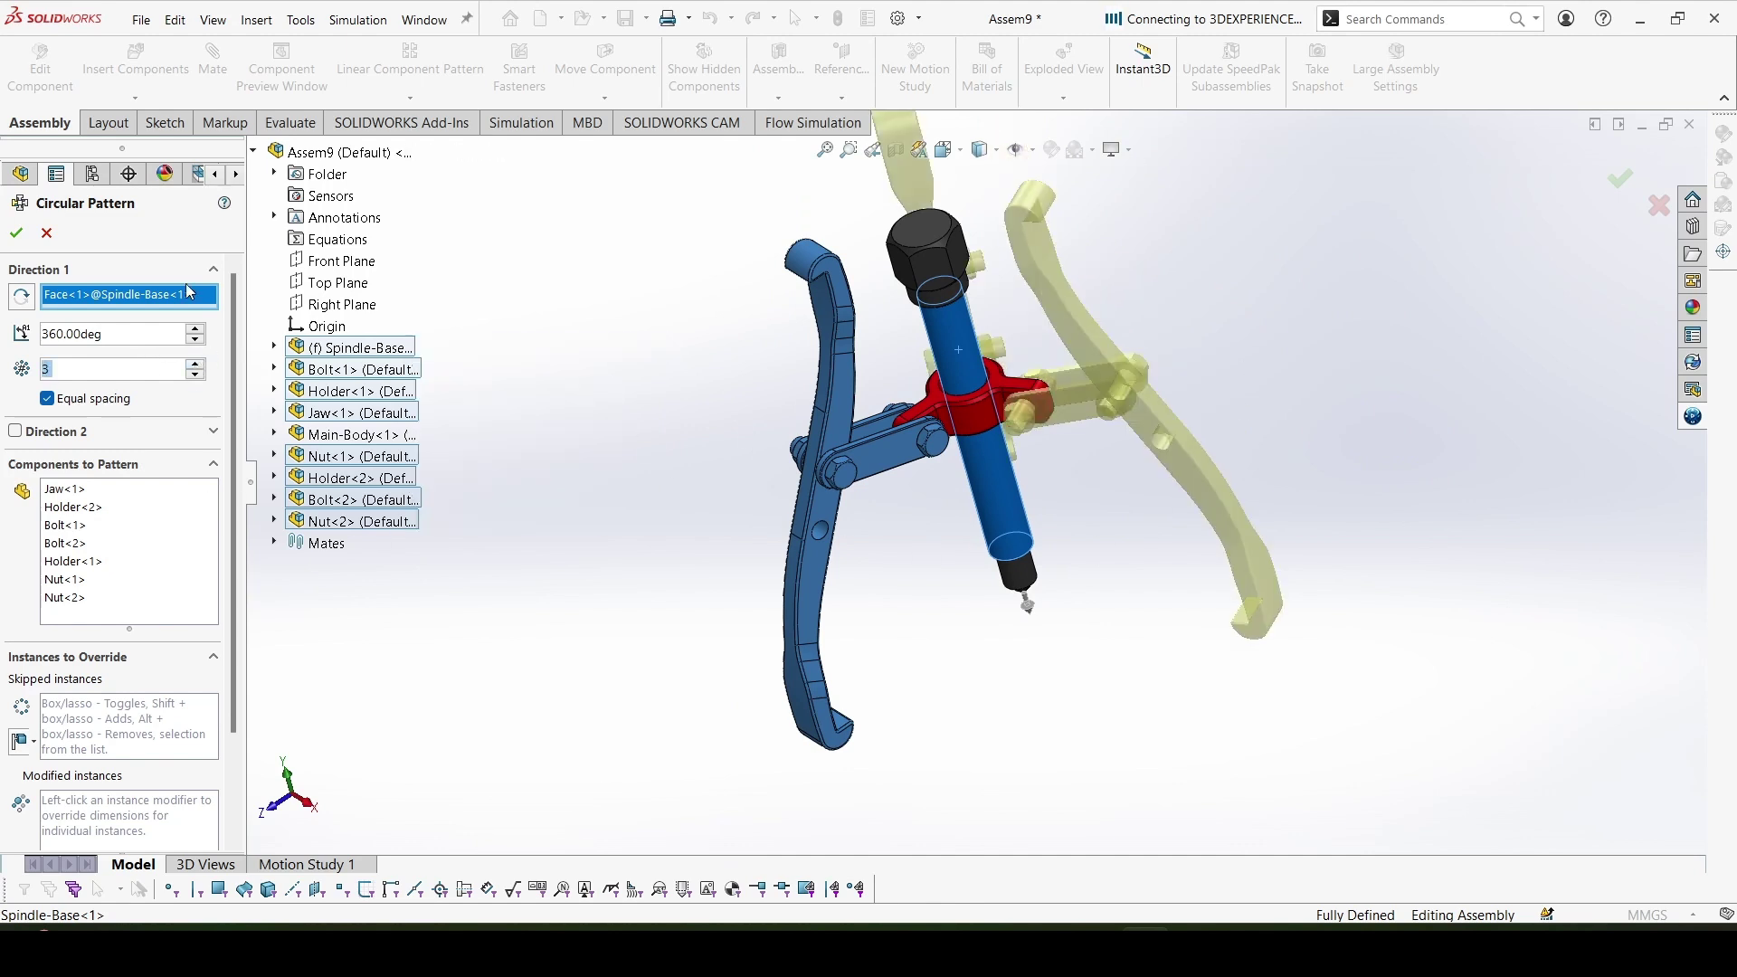
left_click(16, 232)
Orbit and zoom to inspect the three patterned jaws of LocalCirPattern1
middle_click_drag(513, 321, 942, 573)
scroll(972, 430, "down", 3)
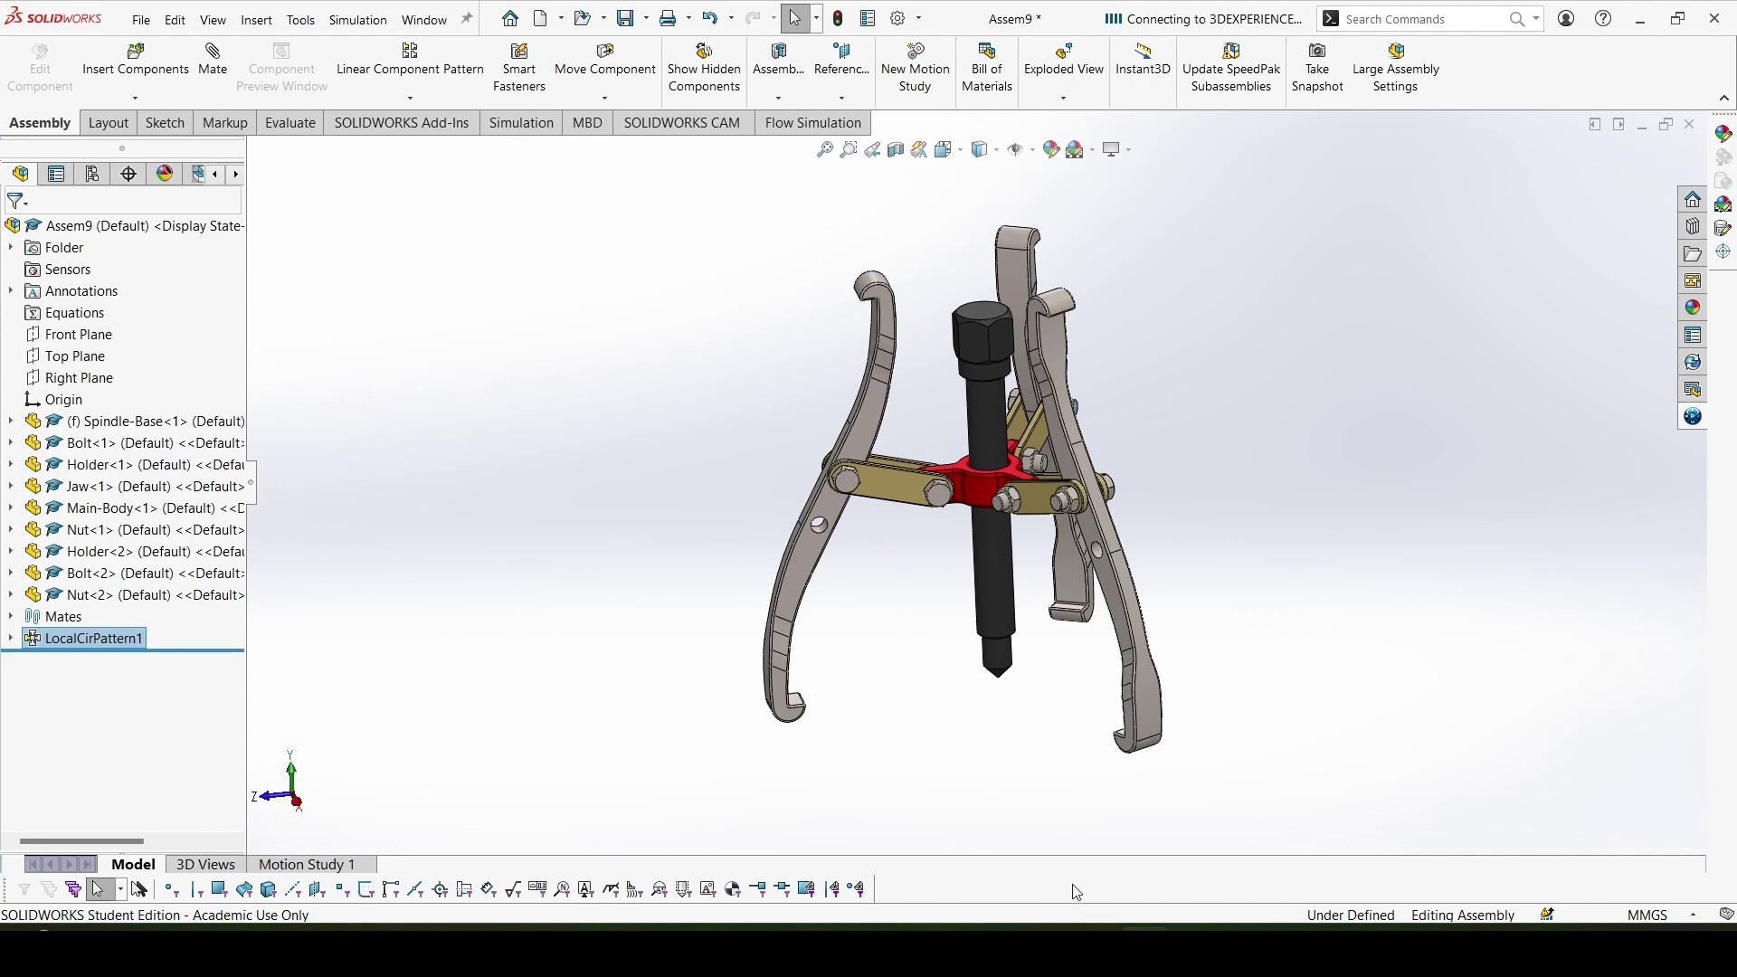
left_click(1136, 685)
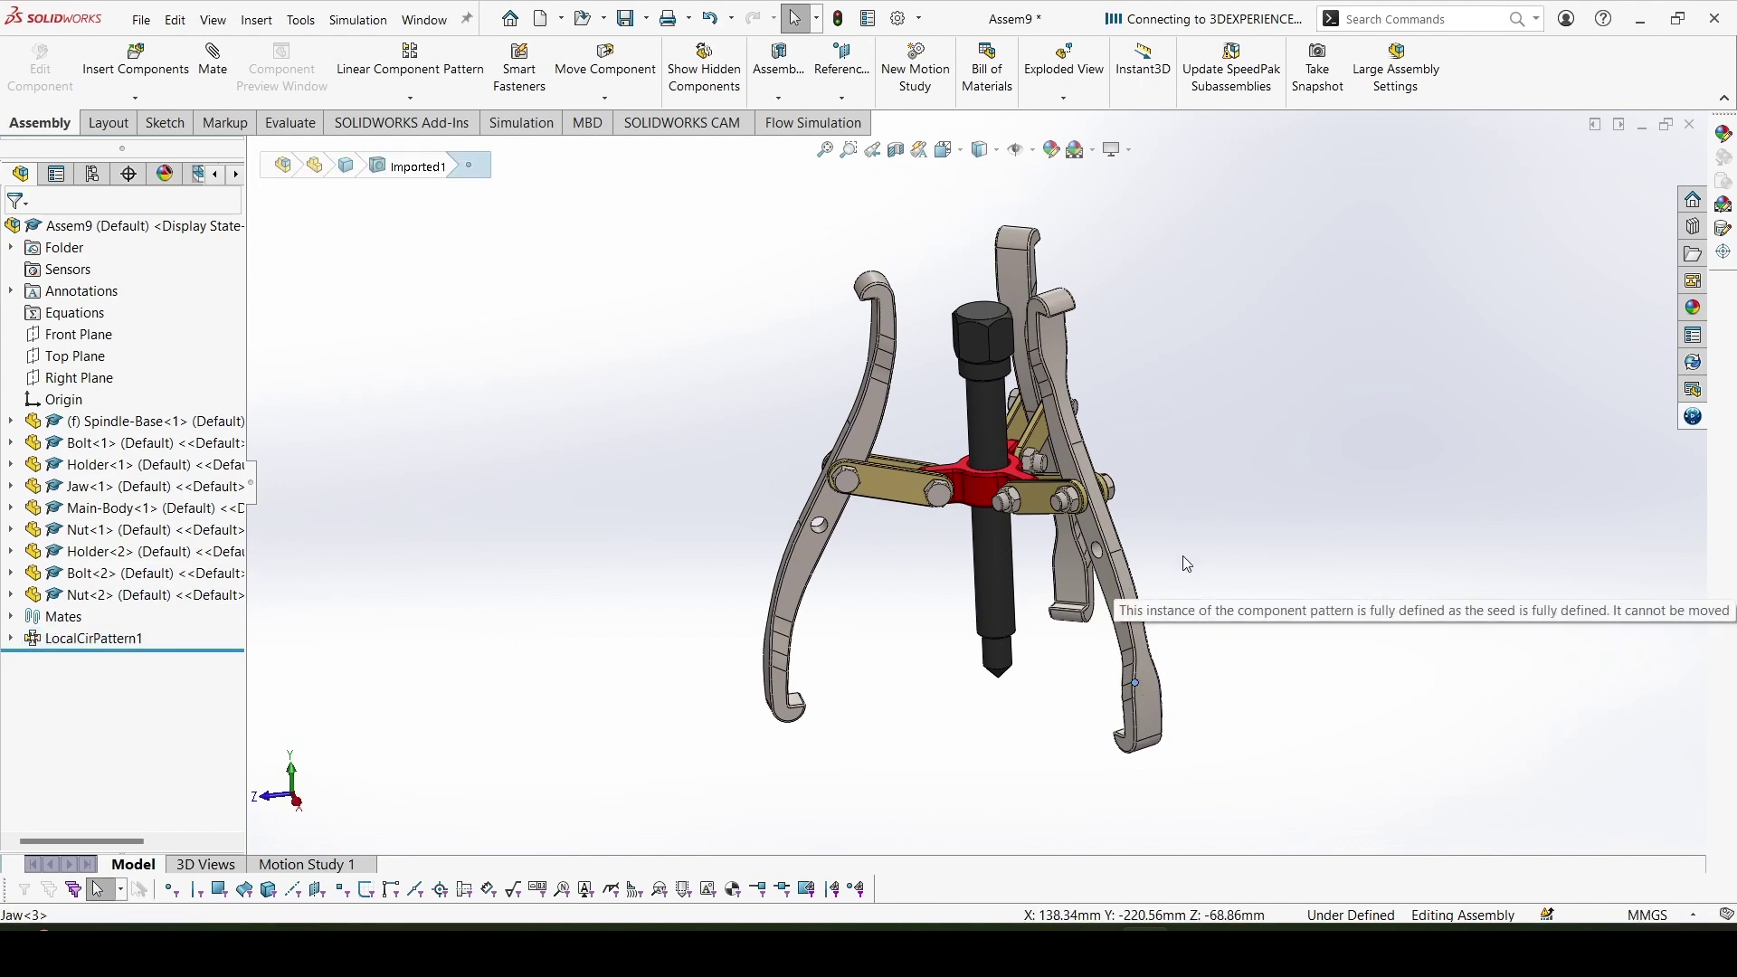
left_click(1326, 792)
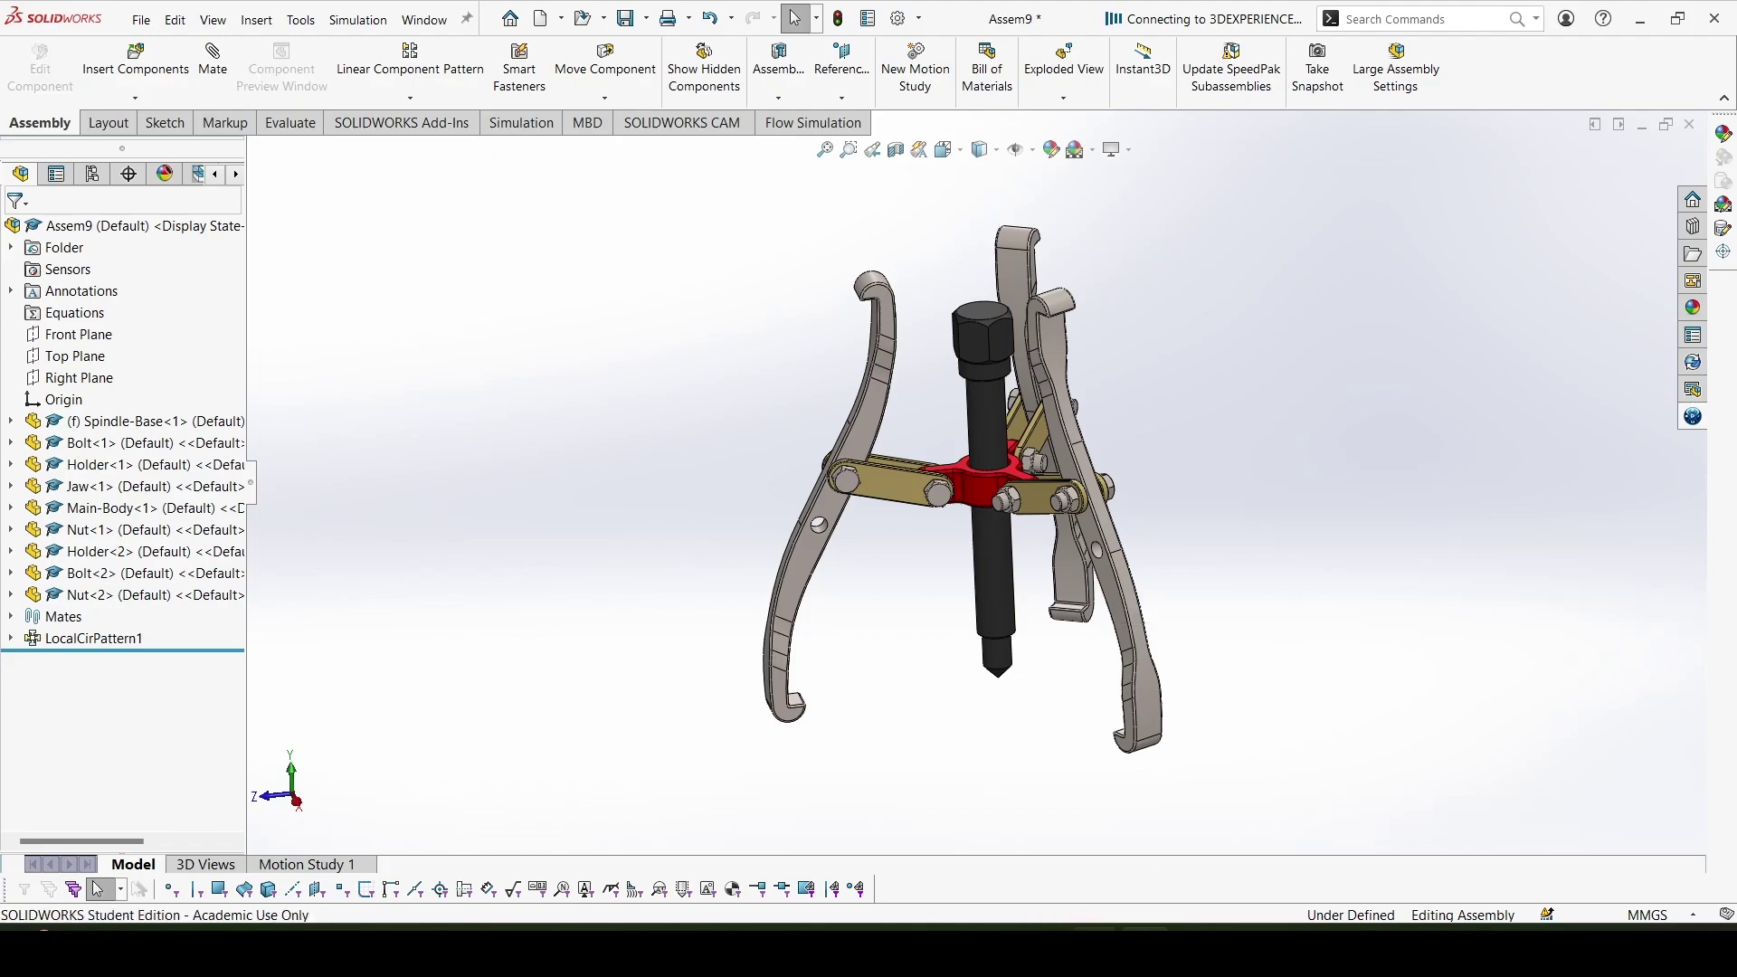
Check Part B (A=4.2, B=148°, C=83°) and the page 72 answer X=0.00, Y=-4.50, Z=0.00 in
key("alt+Tab")
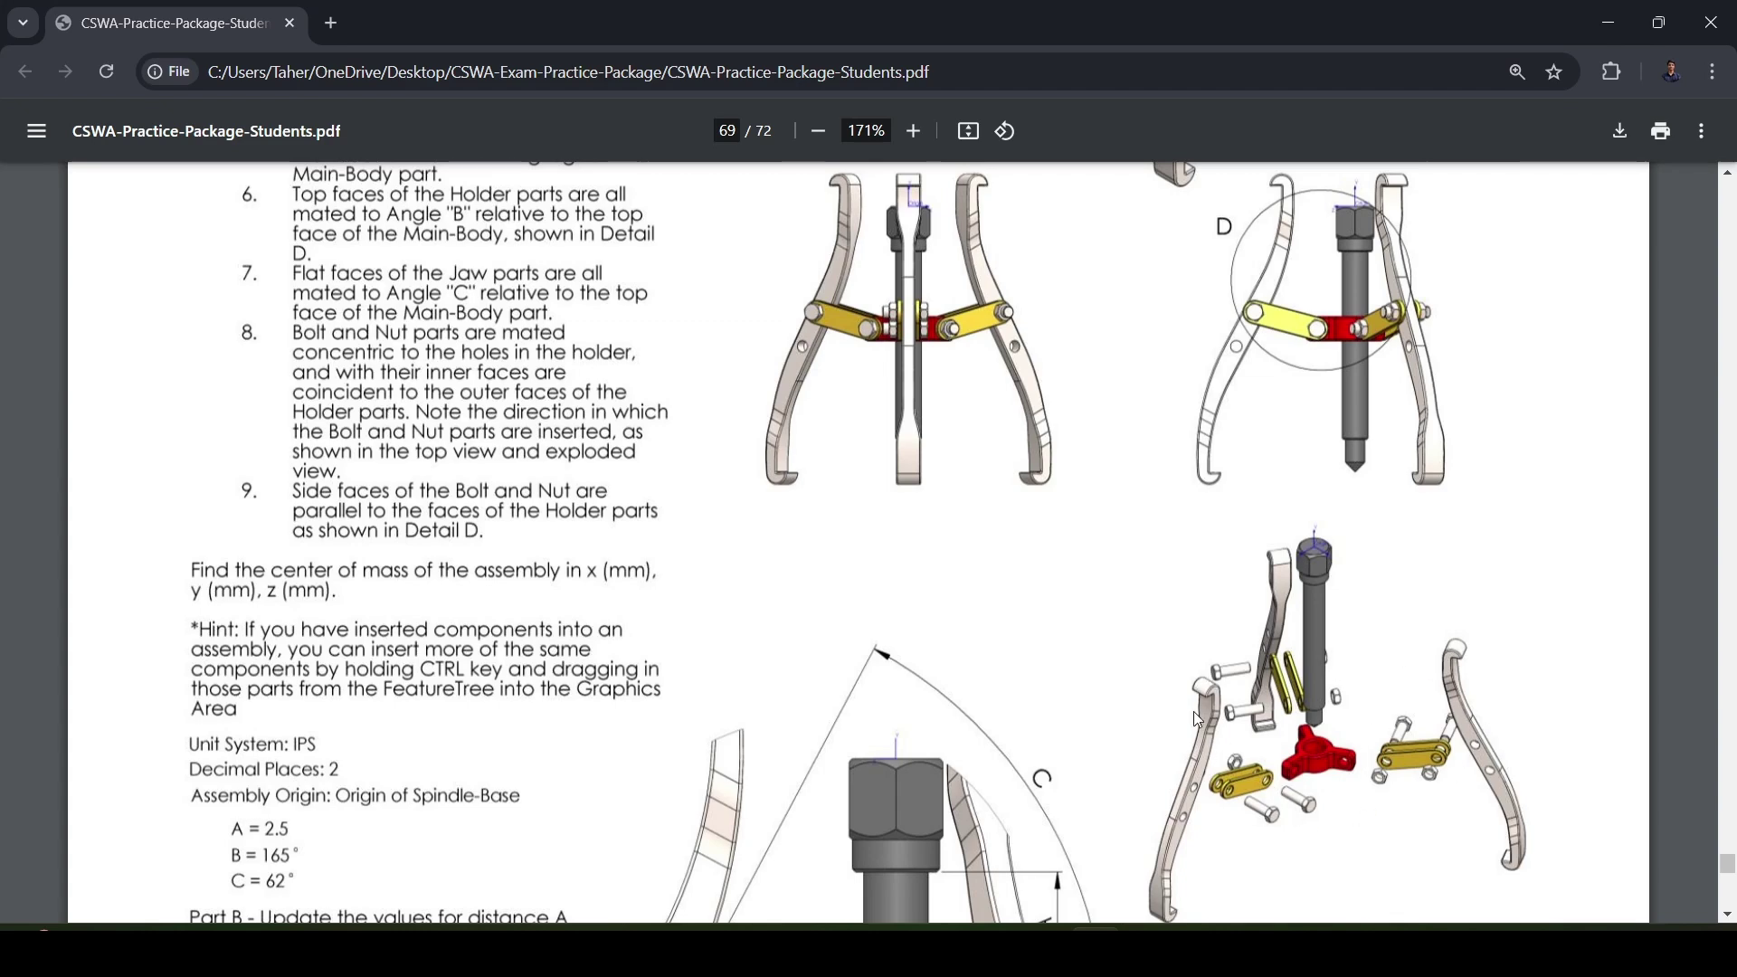
scroll(1122, 704, "down", 2)
scroll(977, 659, "down", 2)
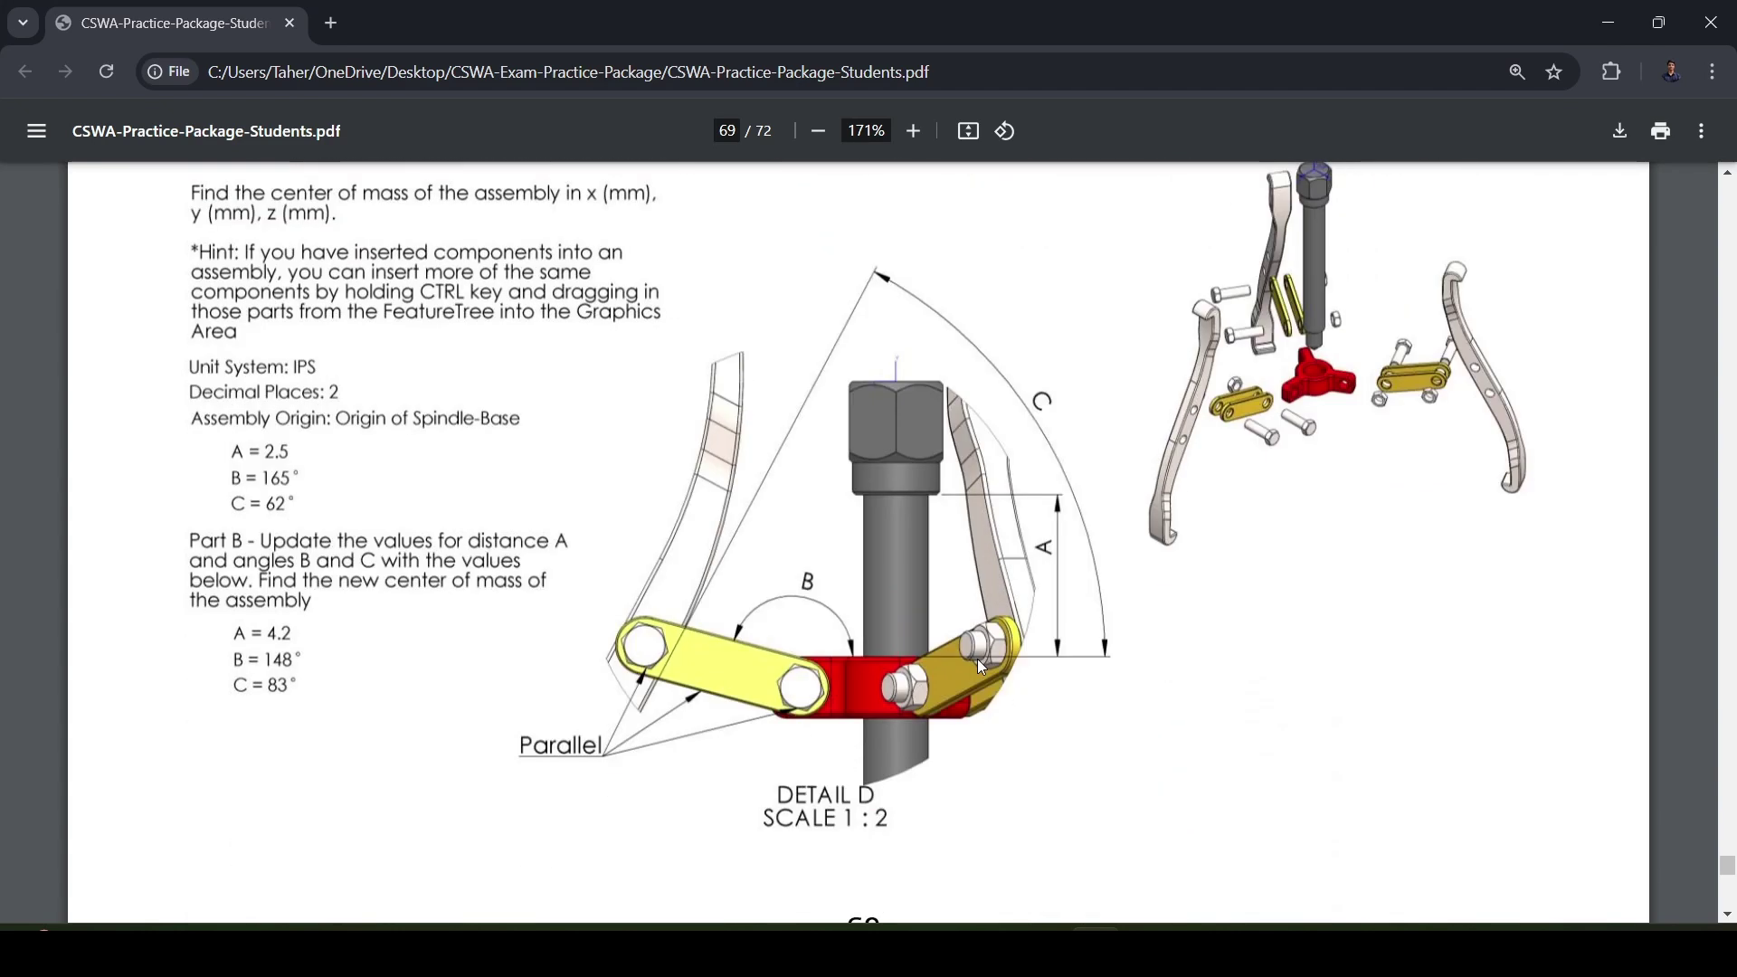
scroll(1143, 562, "up", 2)
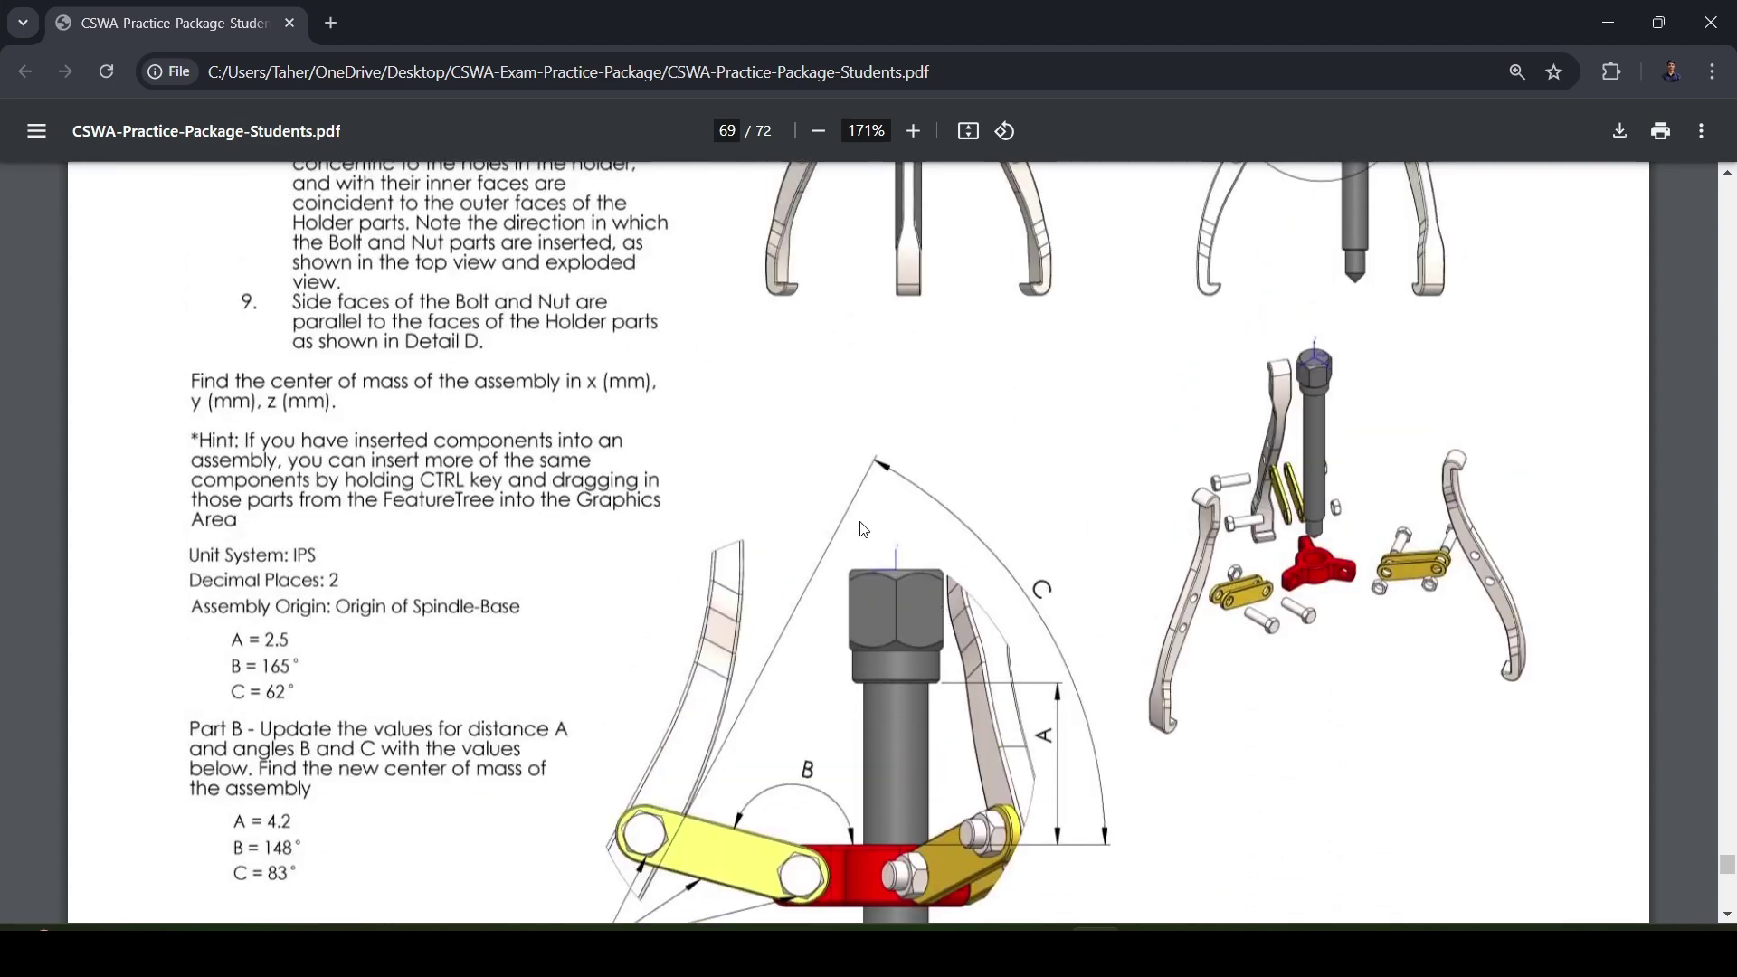
scroll(1285, 525, "down", 7)
scroll(1254, 462, "down", 20)
scroll(1265, 447, "down", 8)
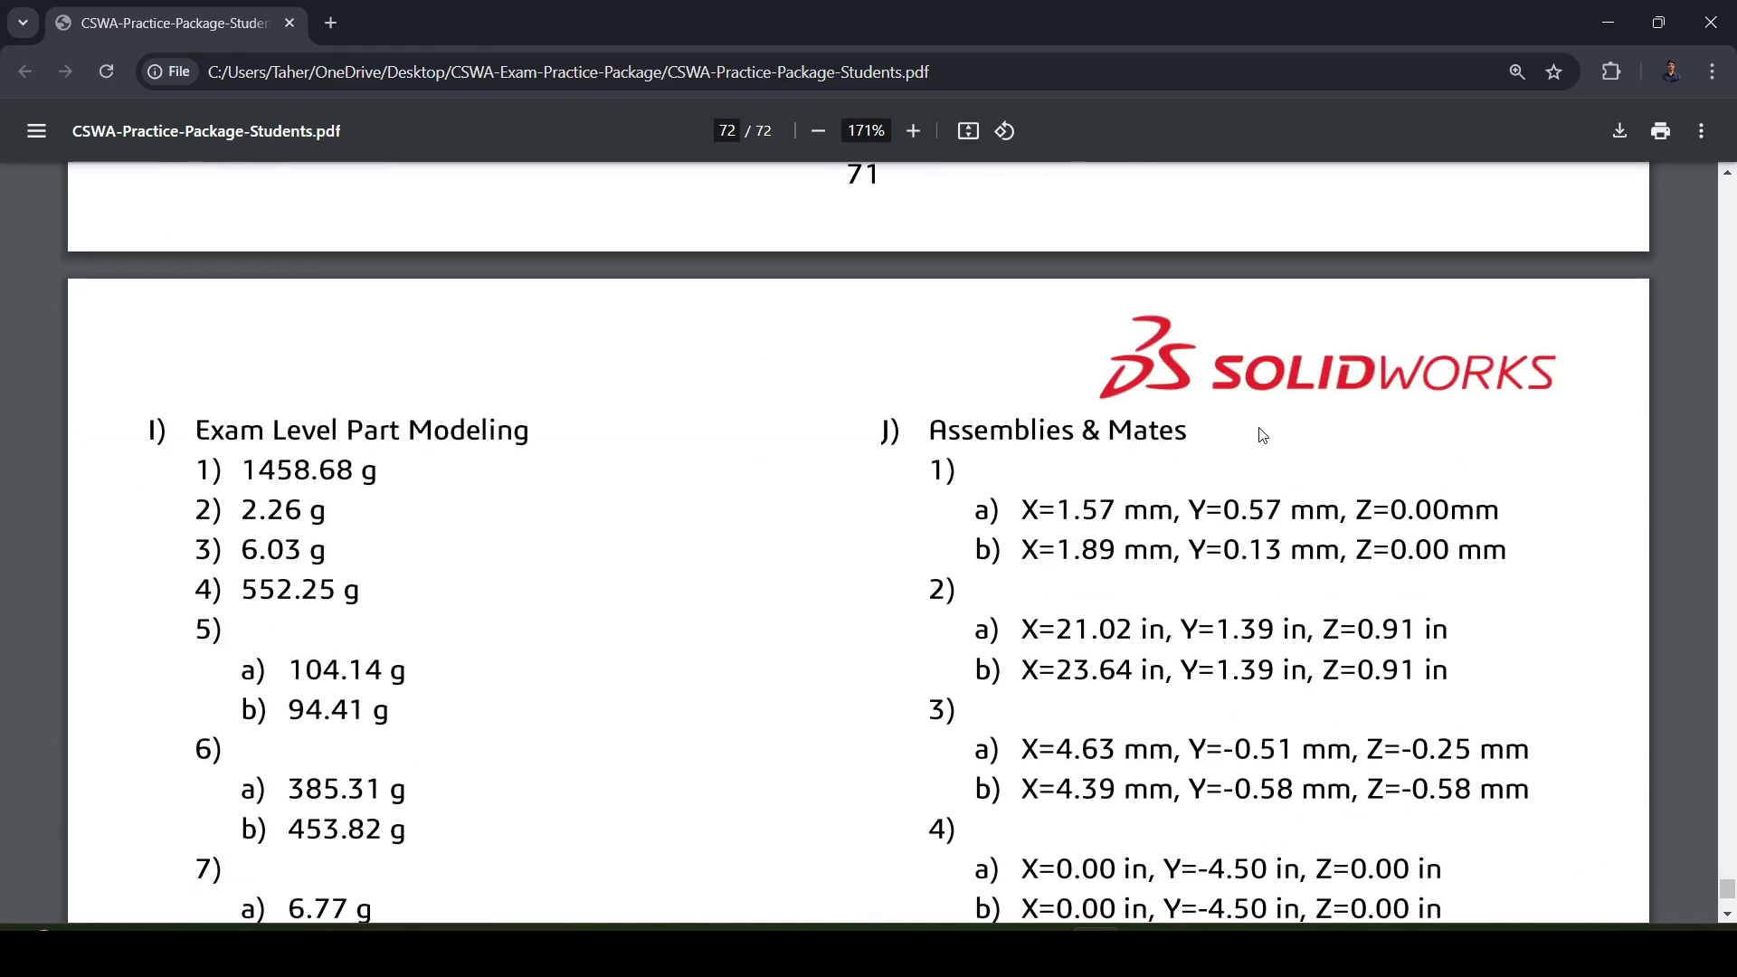
scroll(1262, 420, "down", 4)
scroll(1167, 366, "up", 3)
scroll(1256, 434, "down", 3)
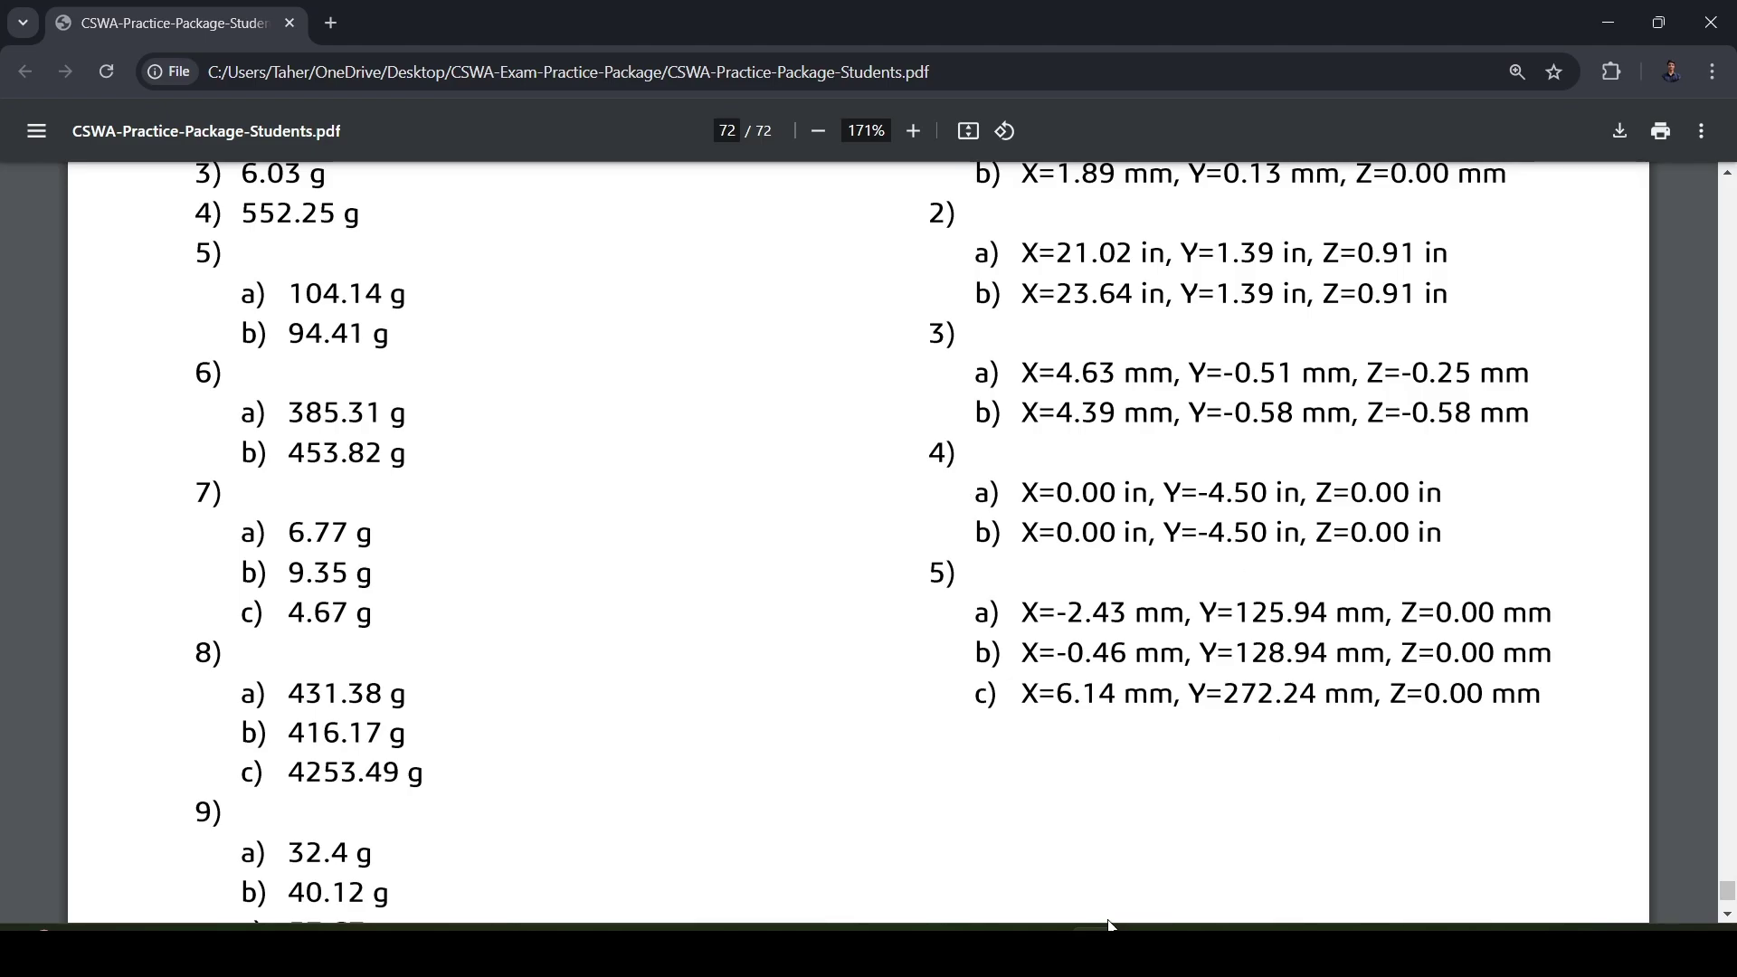
left_click(1143, 936)
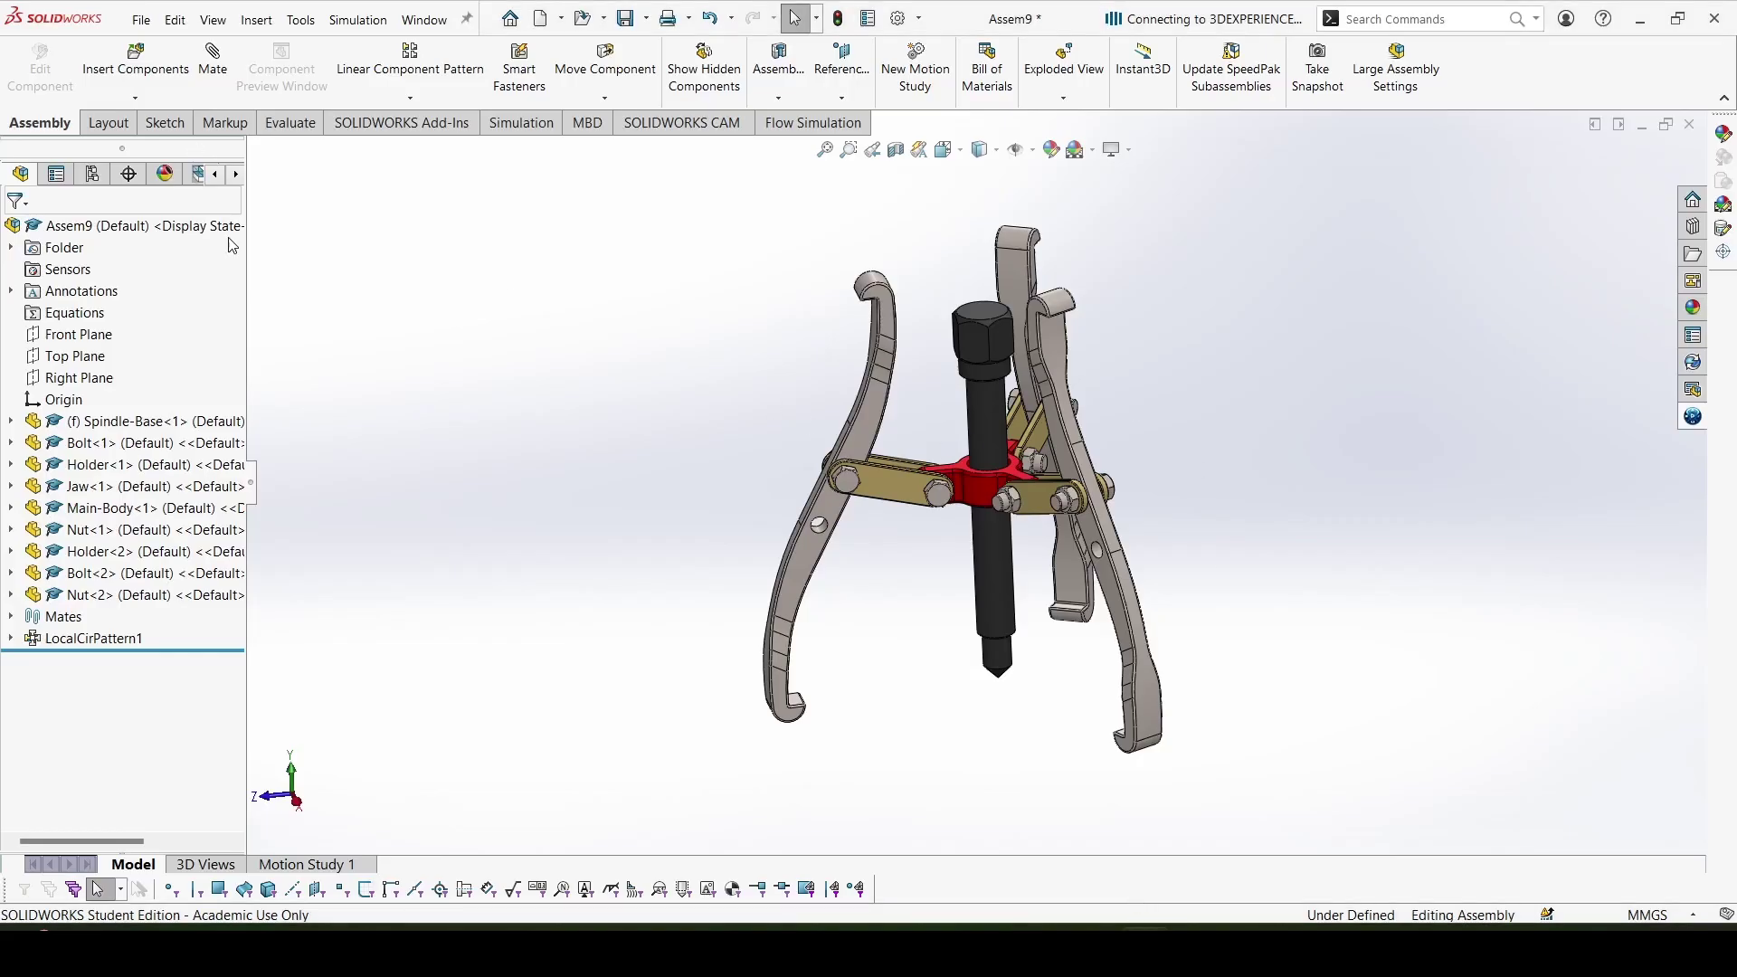
Calculate the assembly's Mass Properties and restore the PDF answer key window beside them
left_click(286, 127)
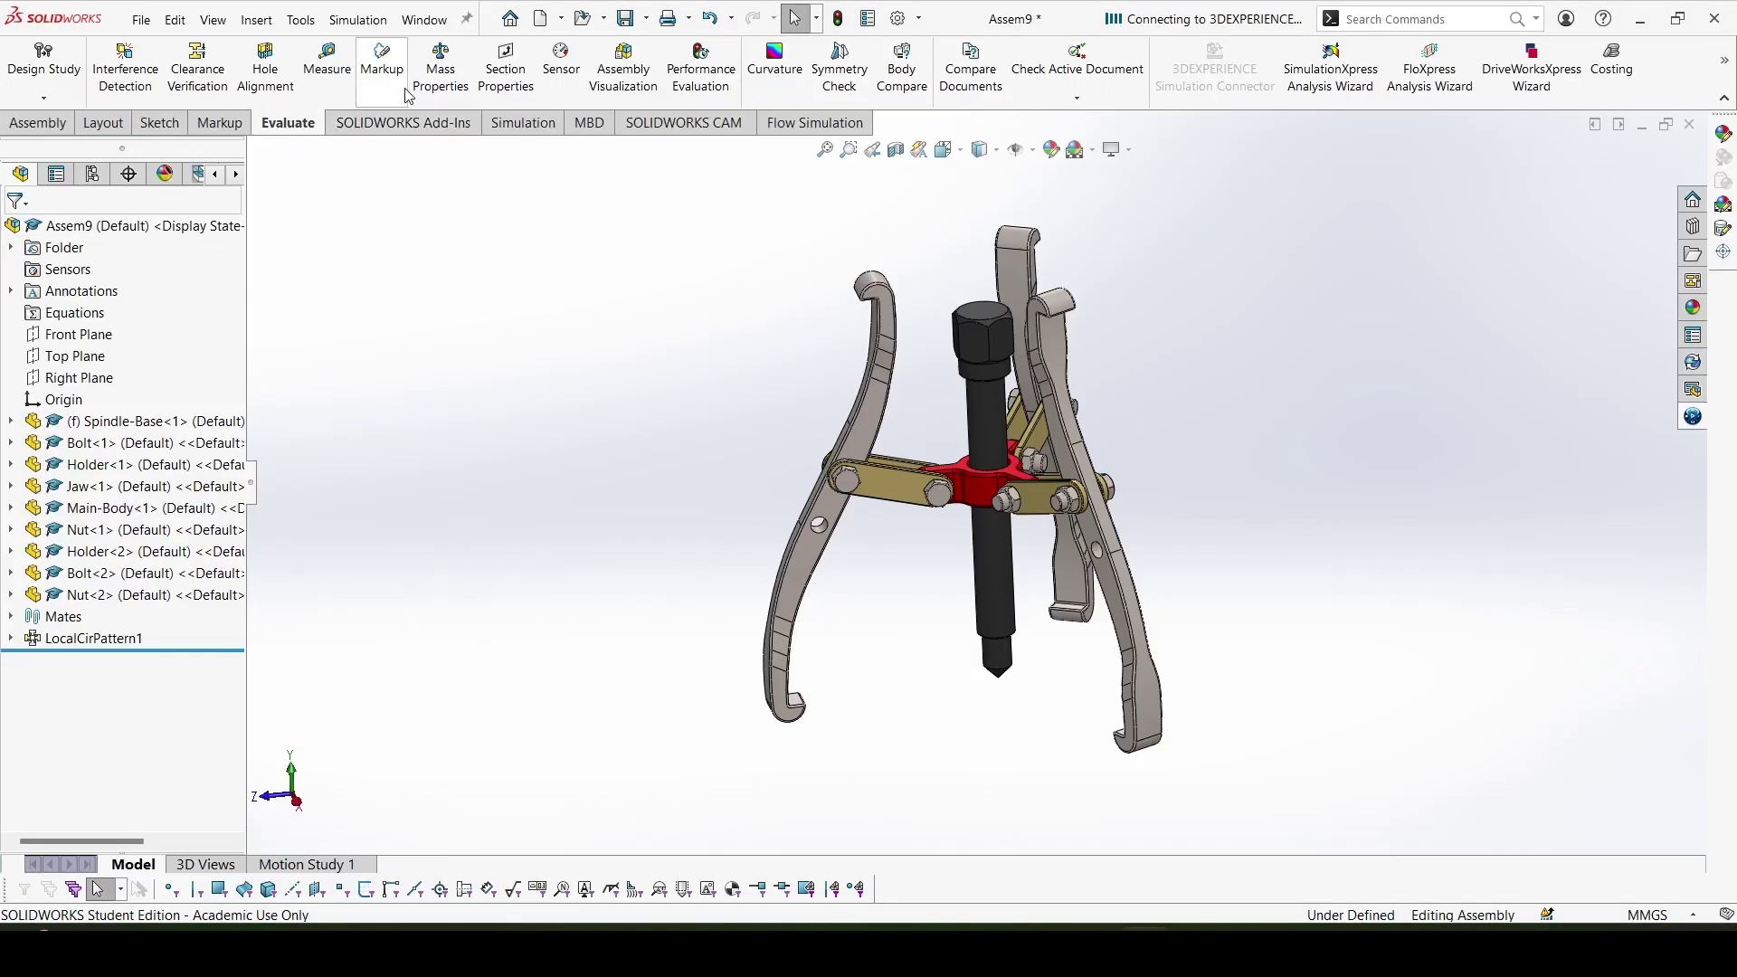
left_click(430, 68)
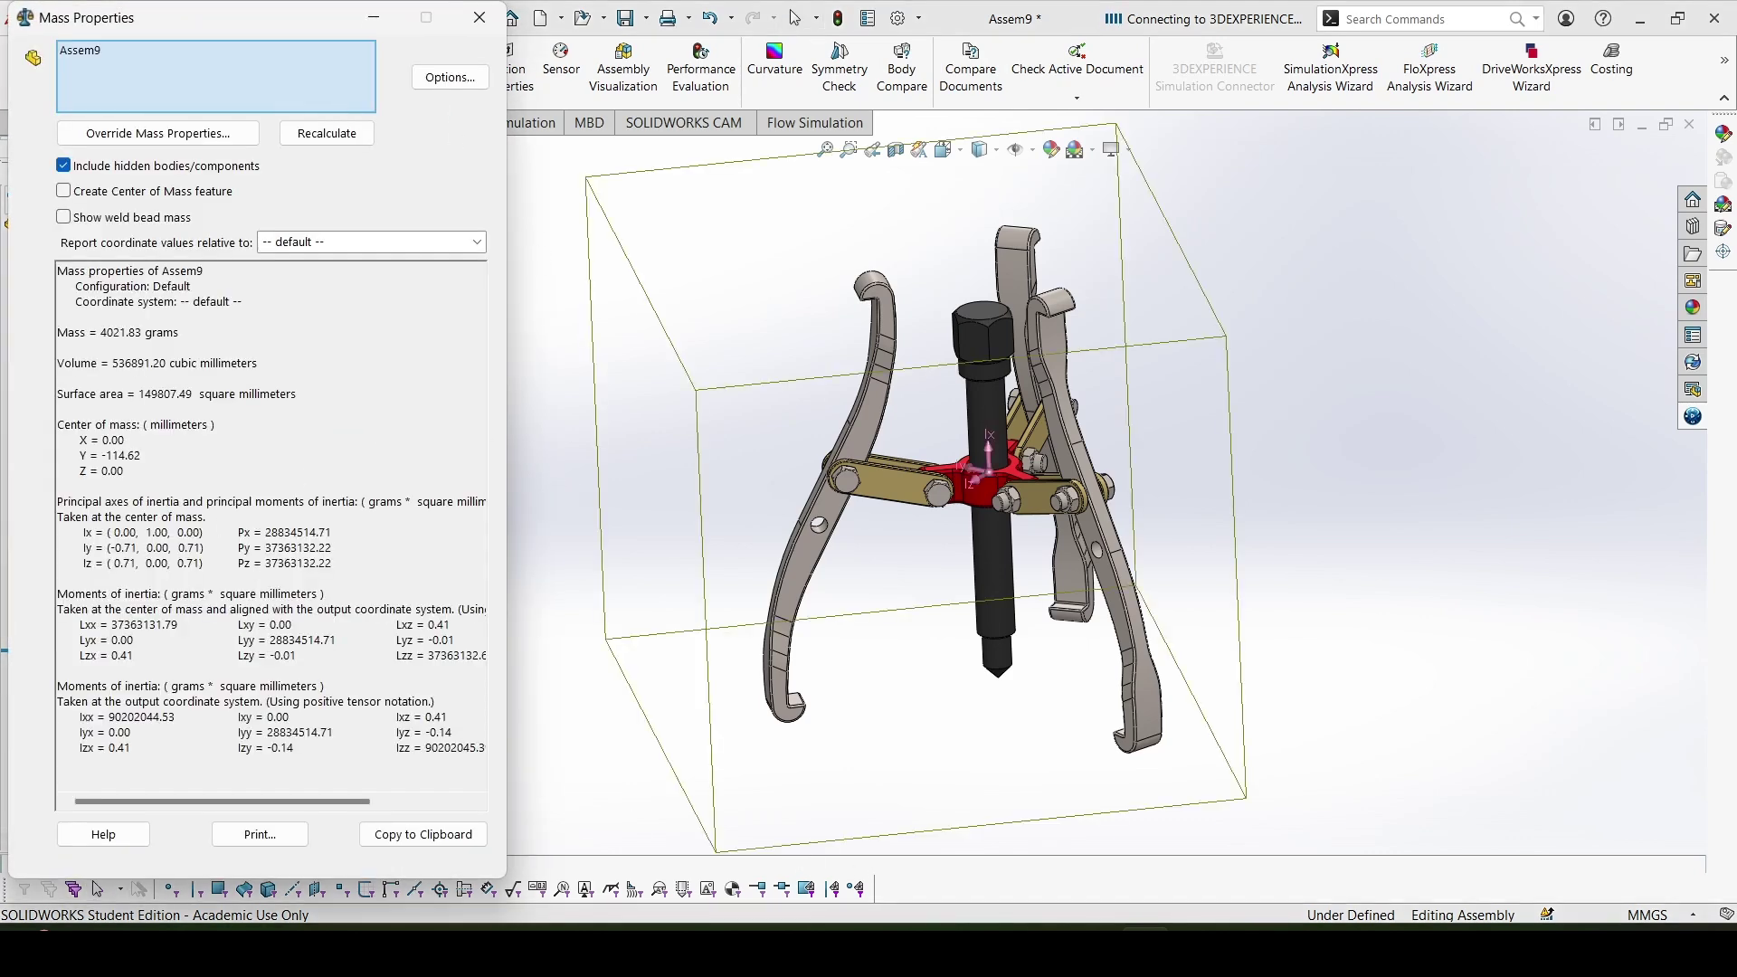
key("alt+Tab")
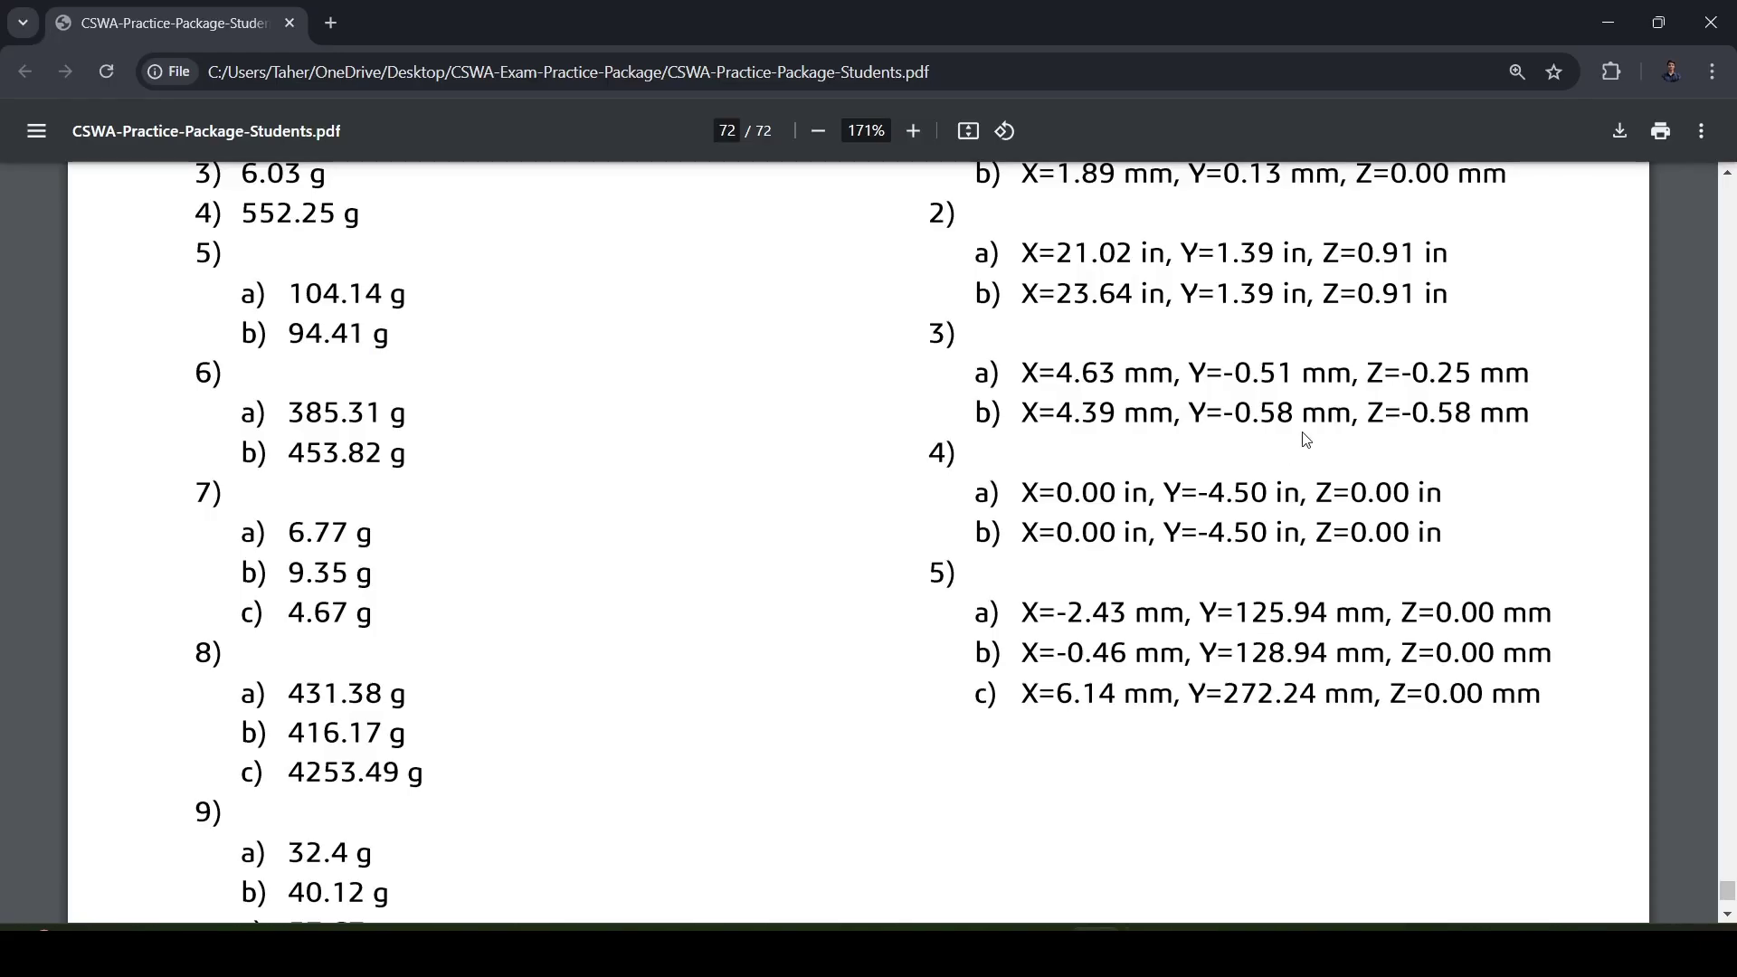
left_click(1660, 23)
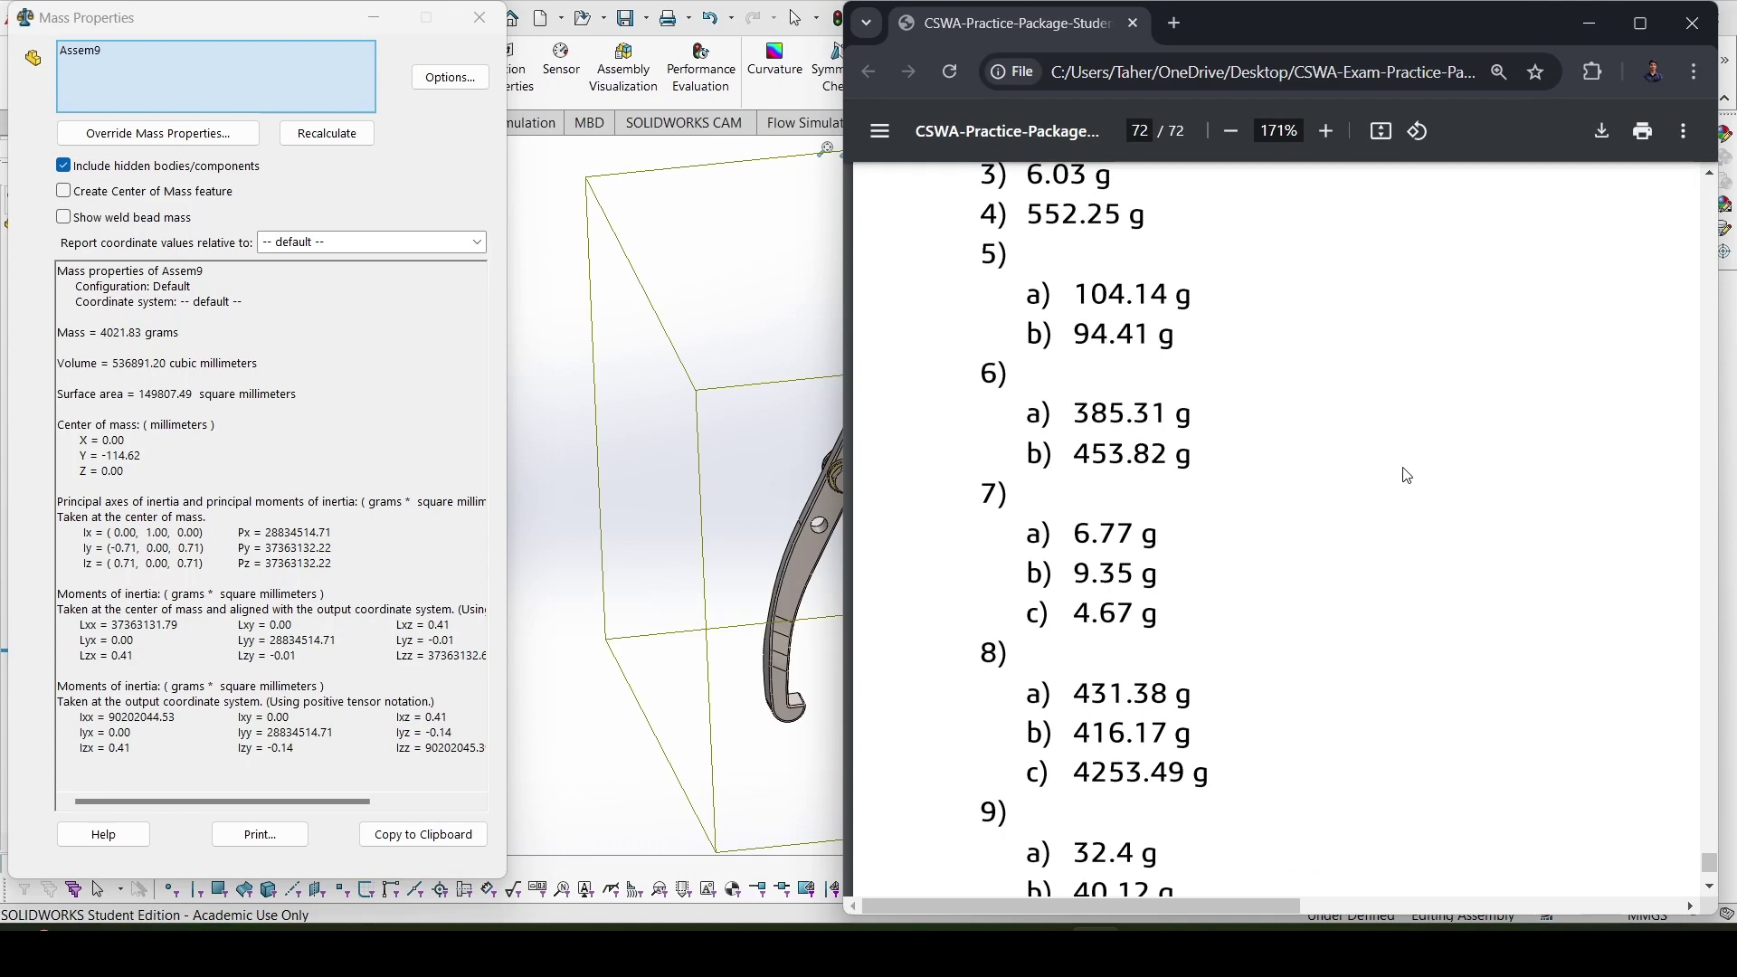
scroll(1405, 471, "down", 5)
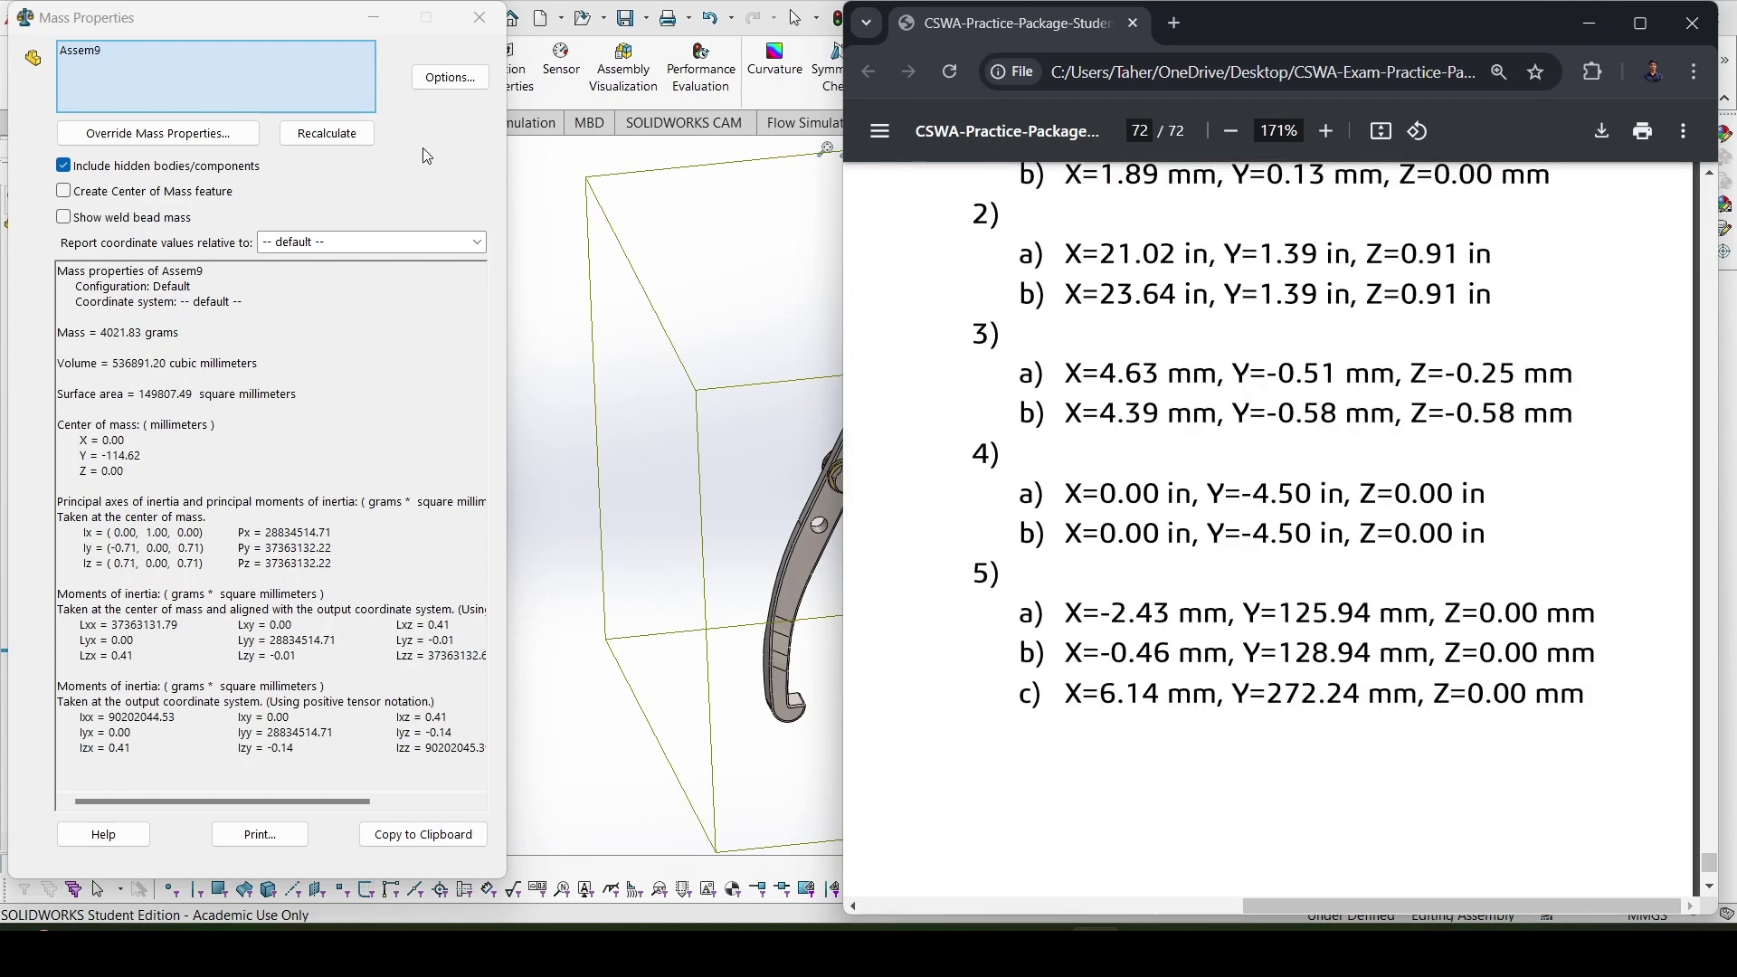
Switch the mass results to custom units with length in Inches
left_click(445, 79)
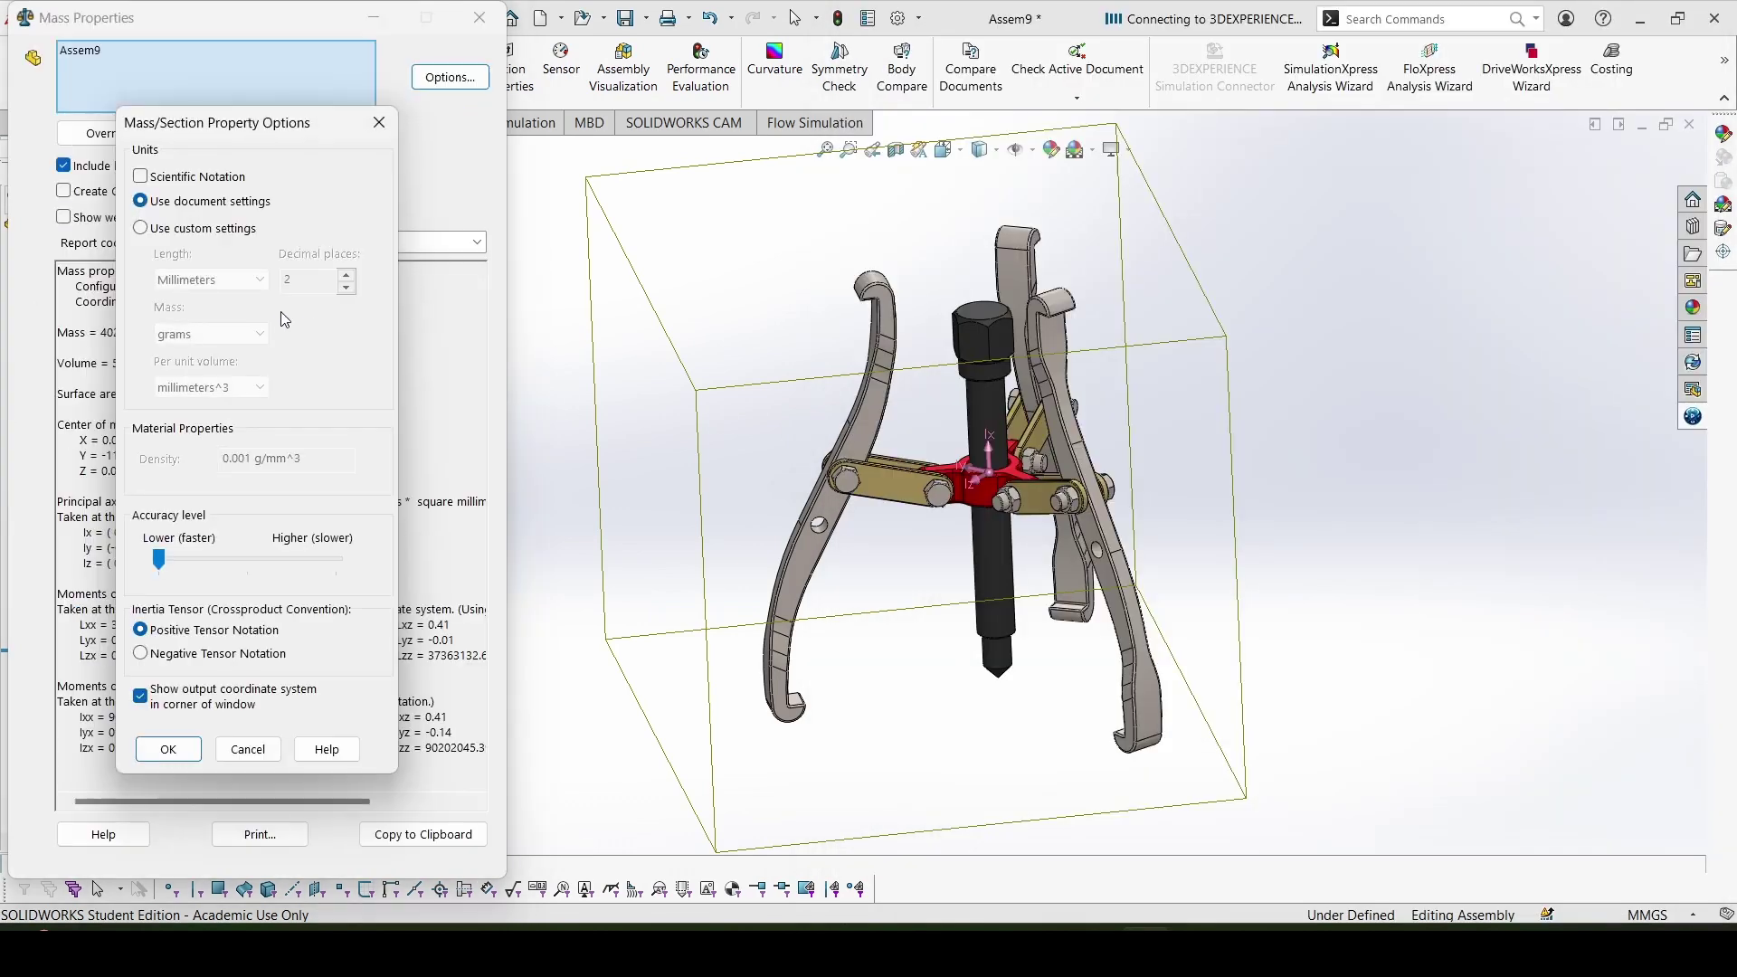
left_click(195, 232)
left_click(209, 279)
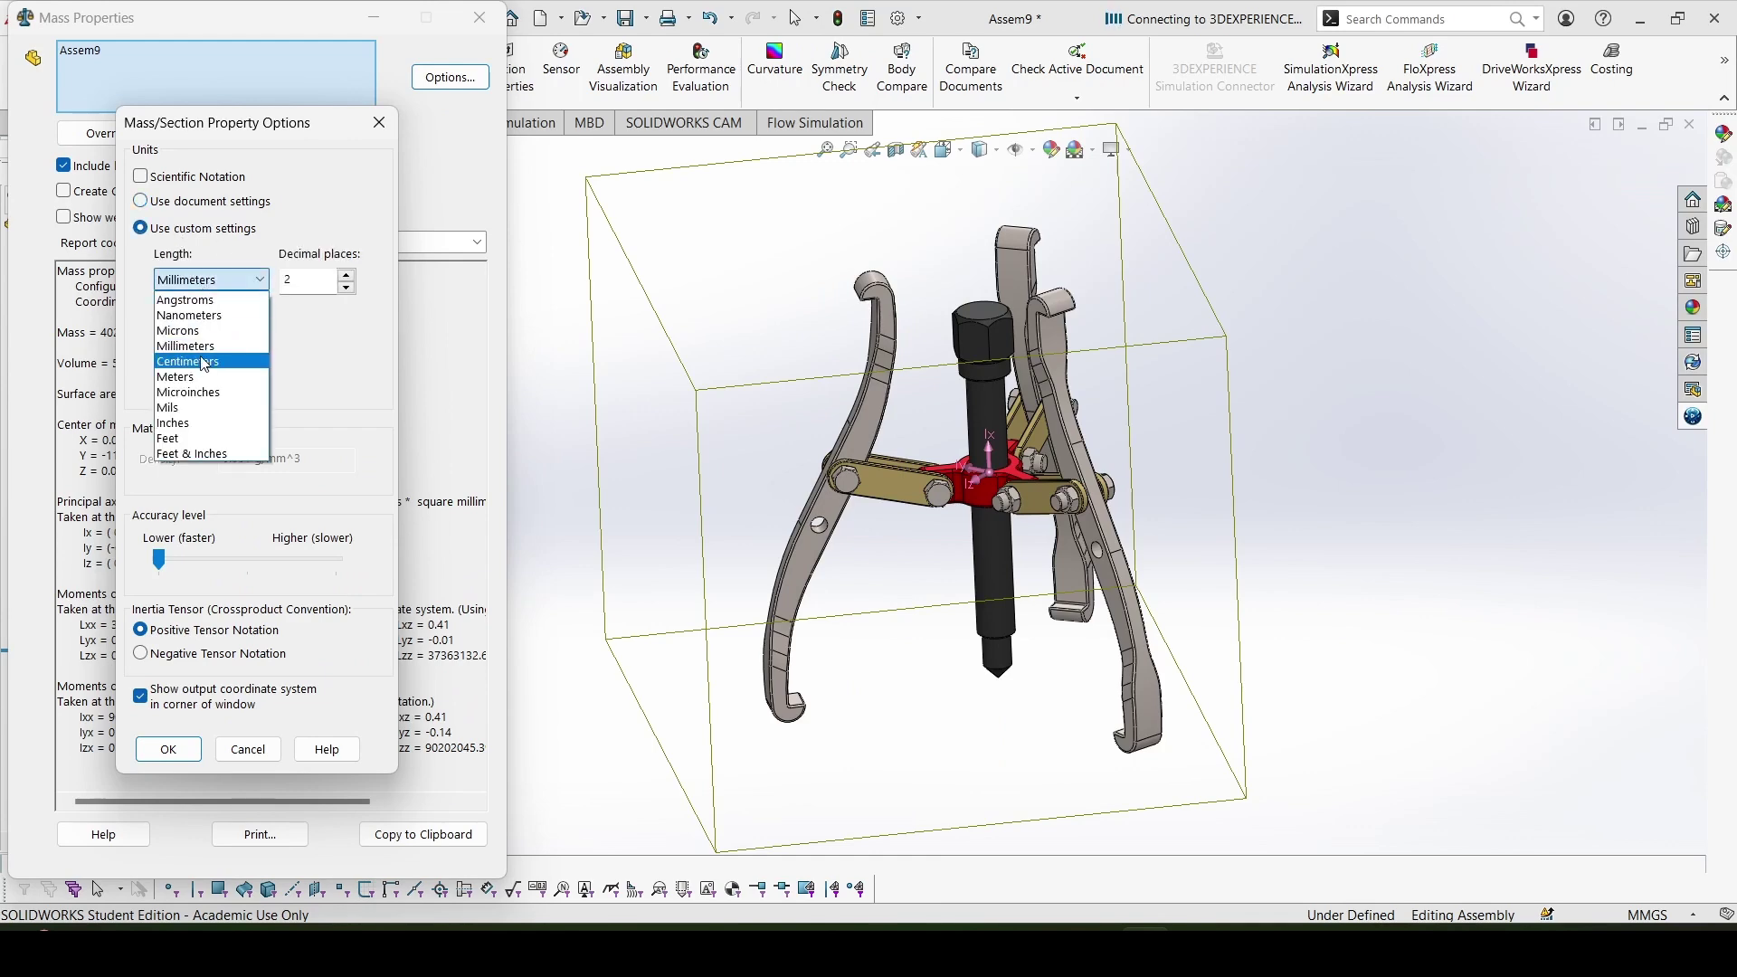
left_click(210, 423)
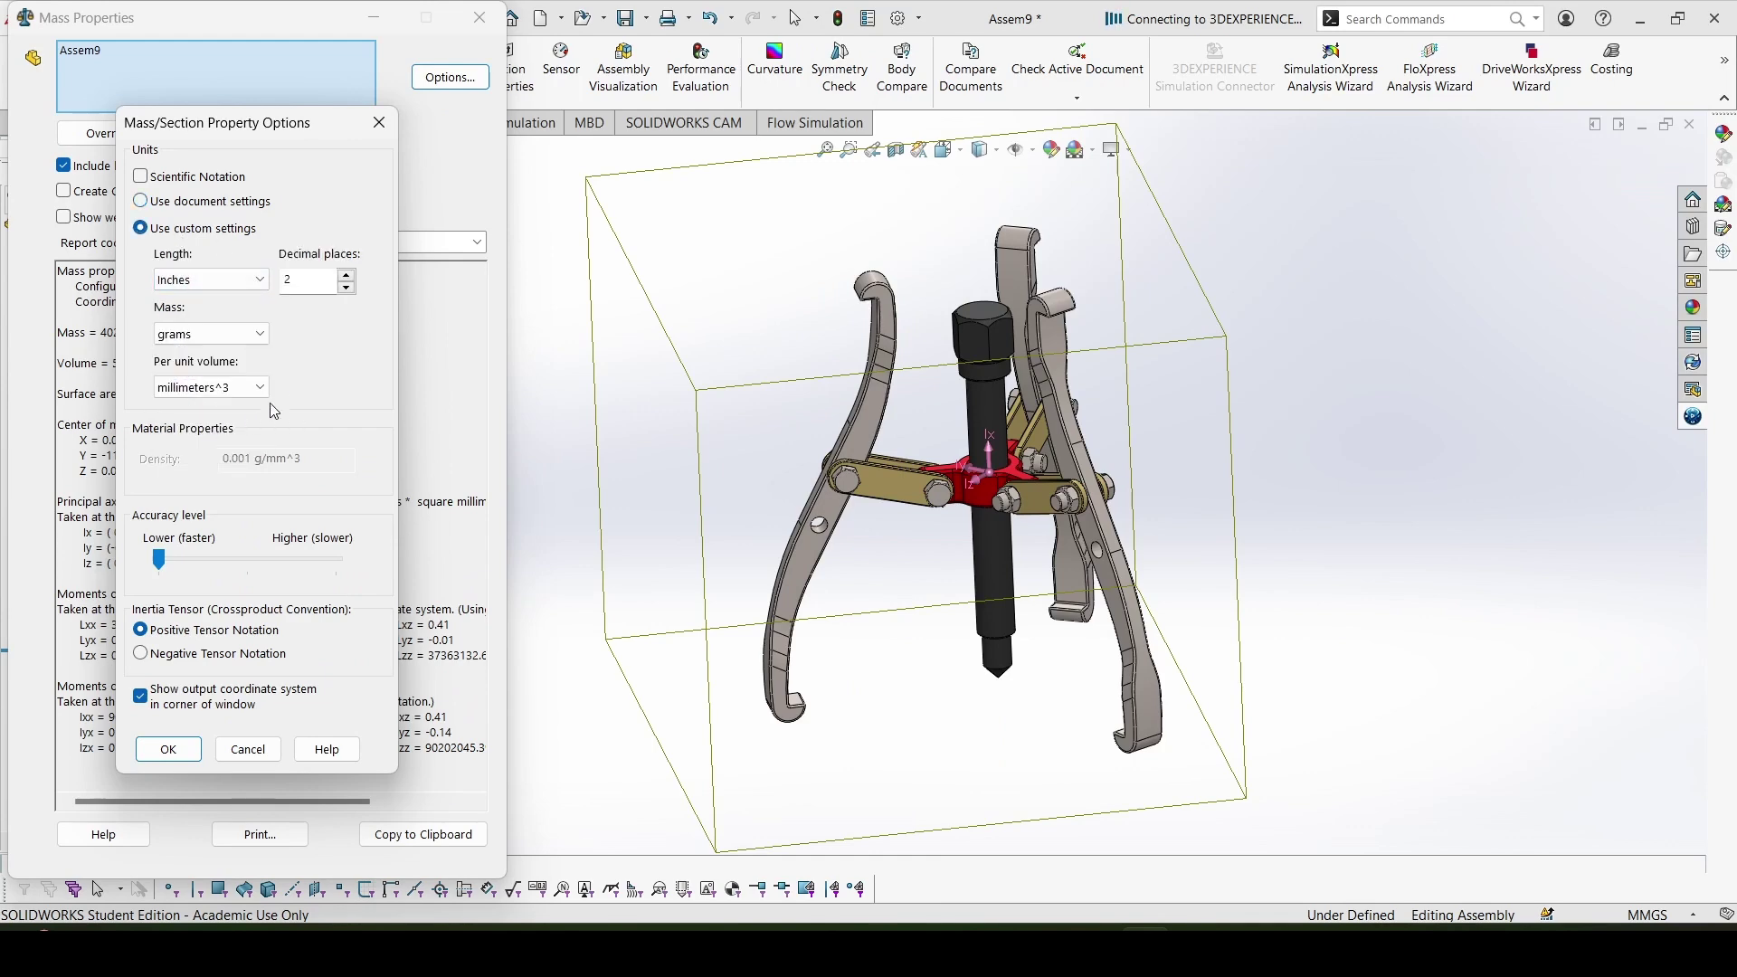
left_click(169, 751)
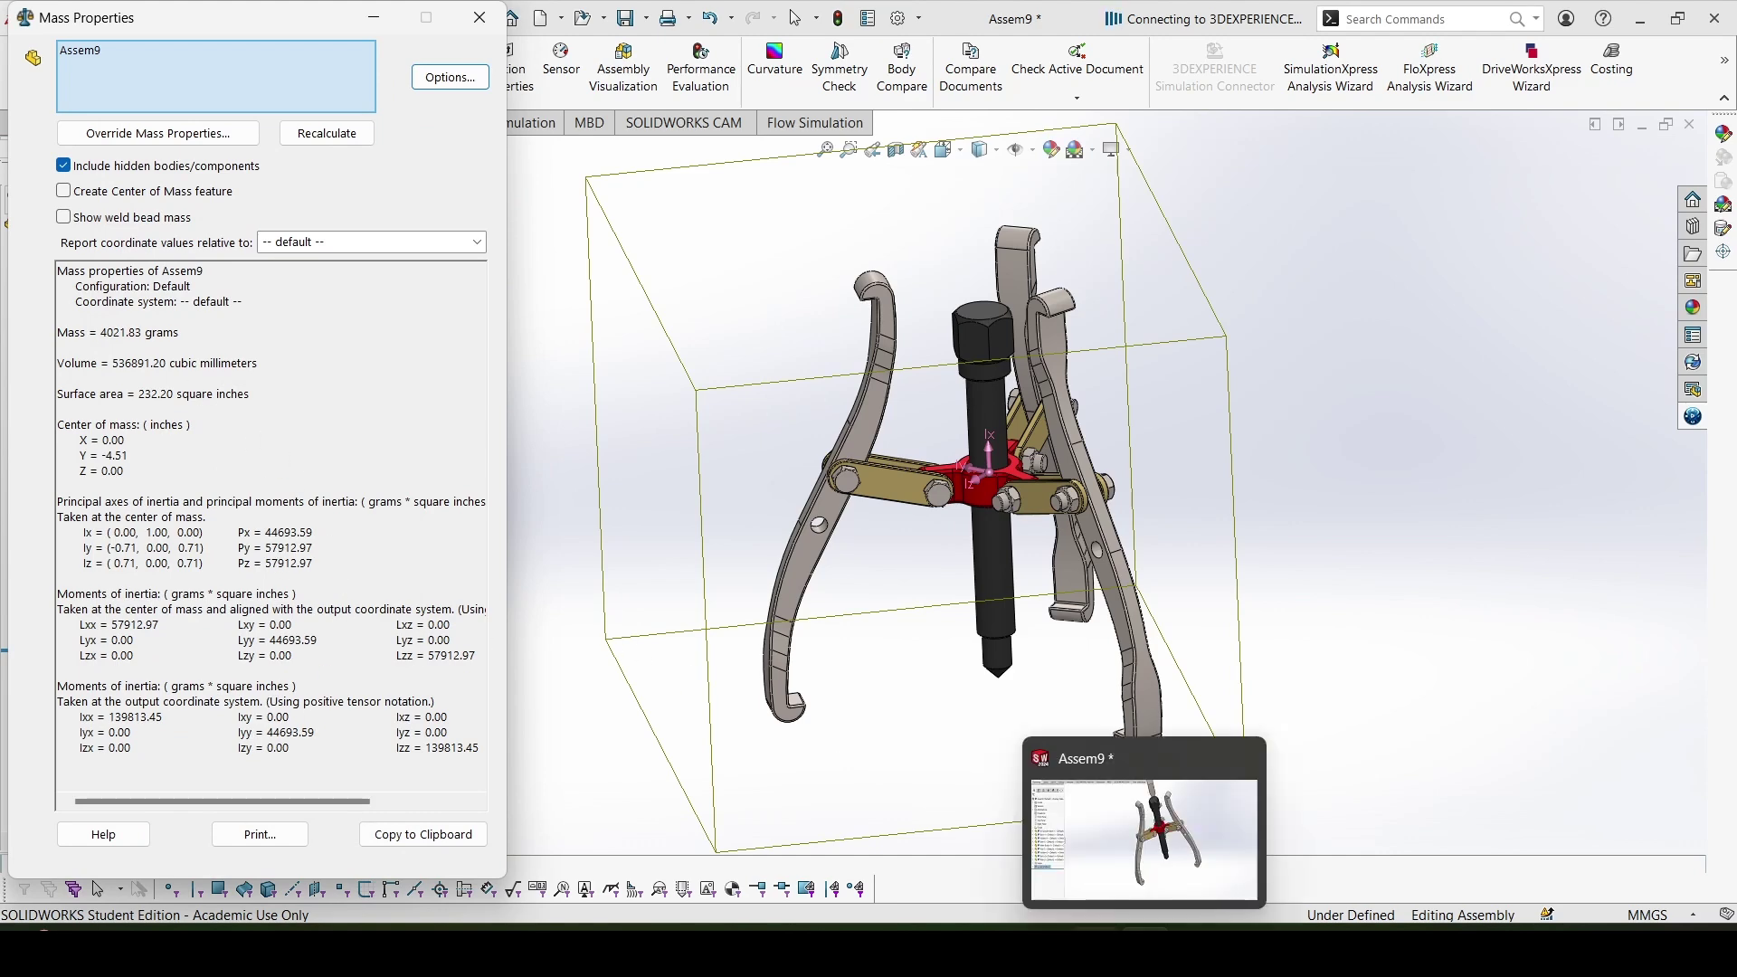
Compare the center of mass X 0.00, Y -4.51, Z 0.00 in with the PDF answer key
key("alt+Tab")
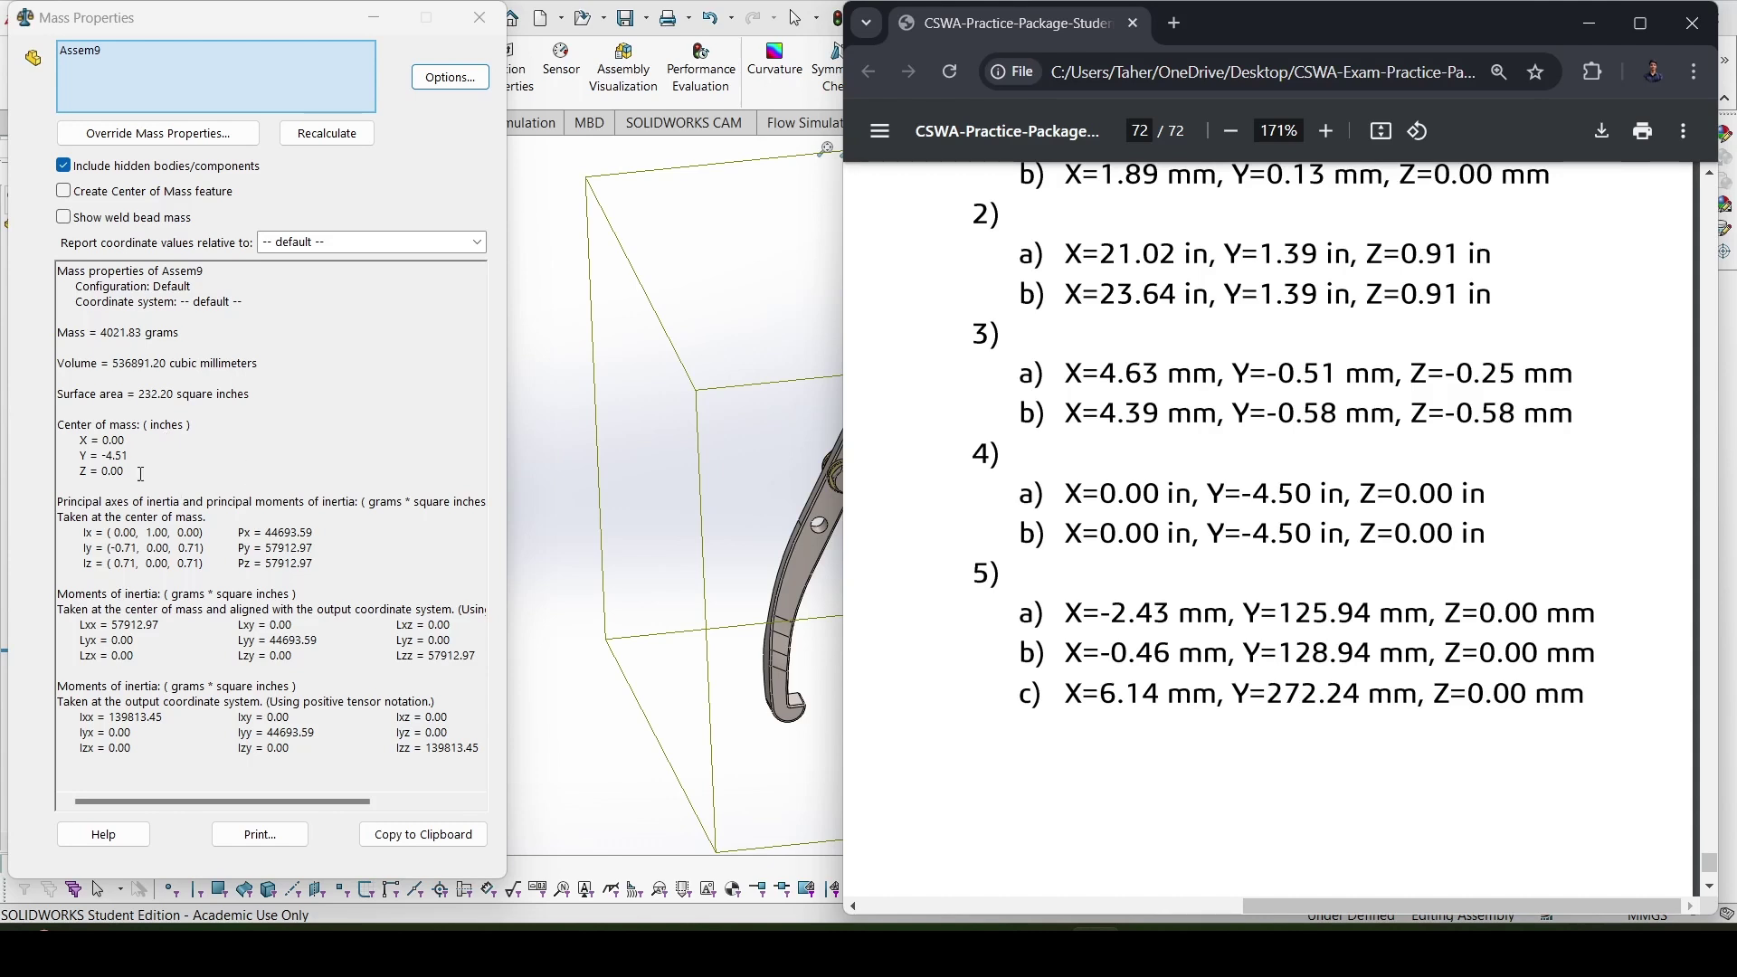
left_click(1587, 24)
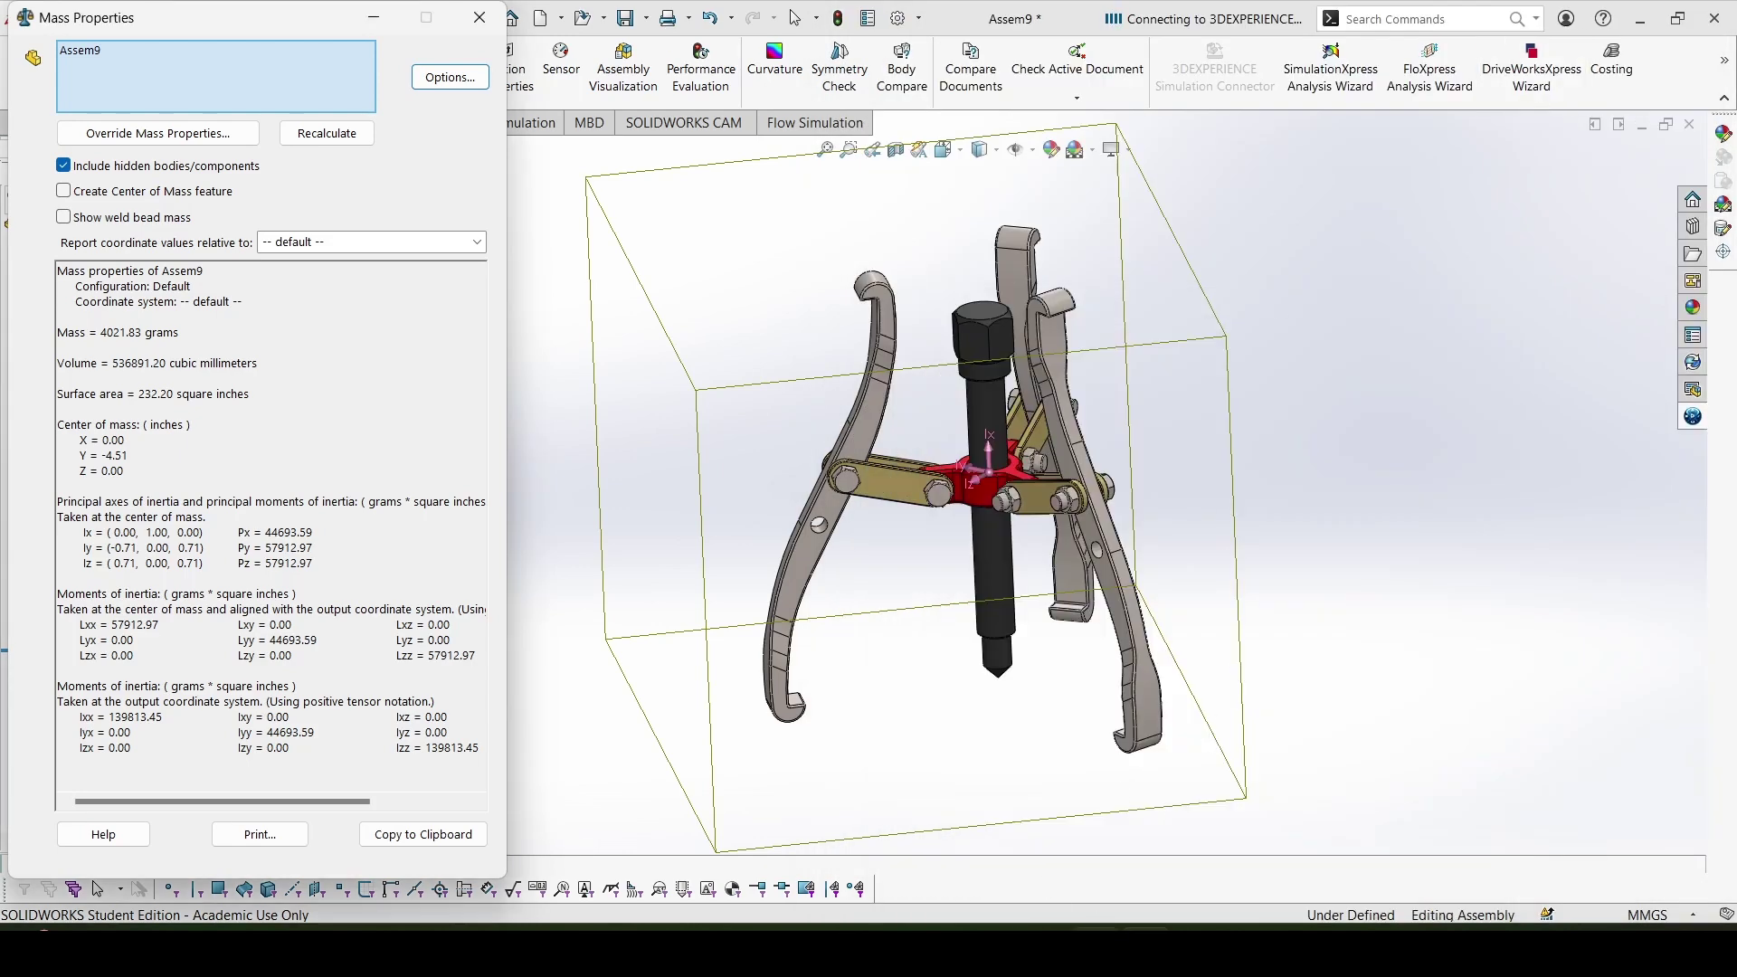
key("alt+Tab")
scroll(1266, 525, "down", 3)
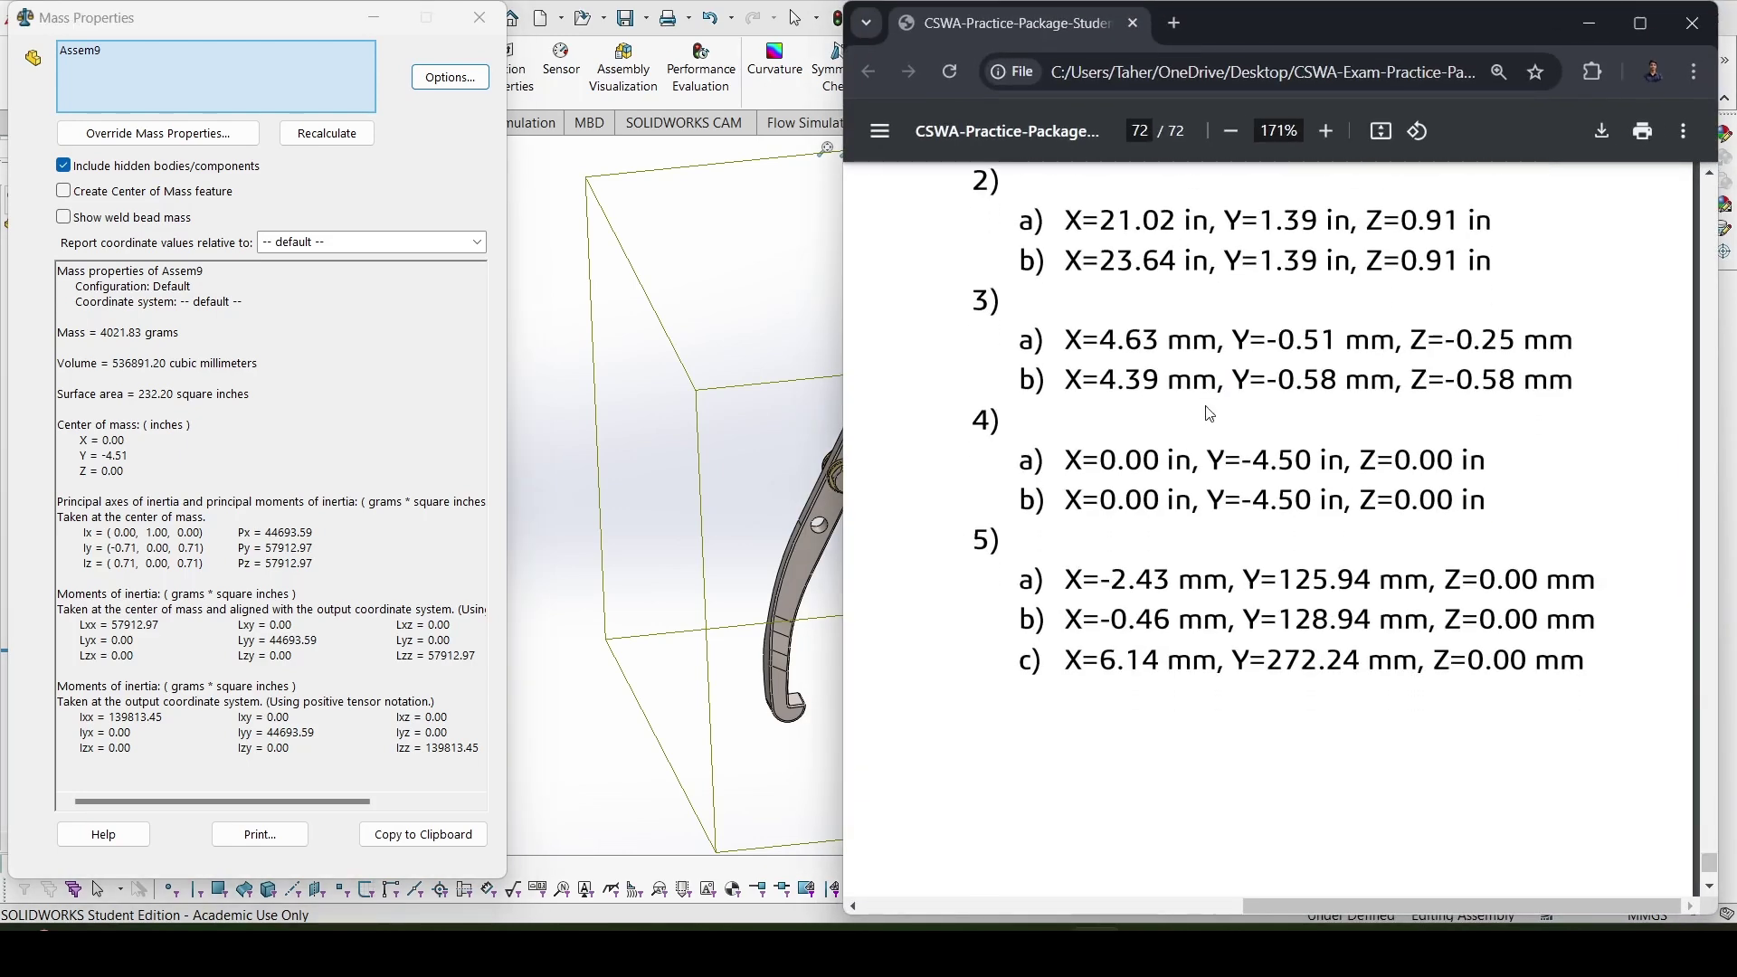
Maximize the PDF and scroll up from page 72 to page 69's Part B values, then return to SOLIDWORKS
left_click(1660, 23)
scroll(1076, 511, "up", 10)
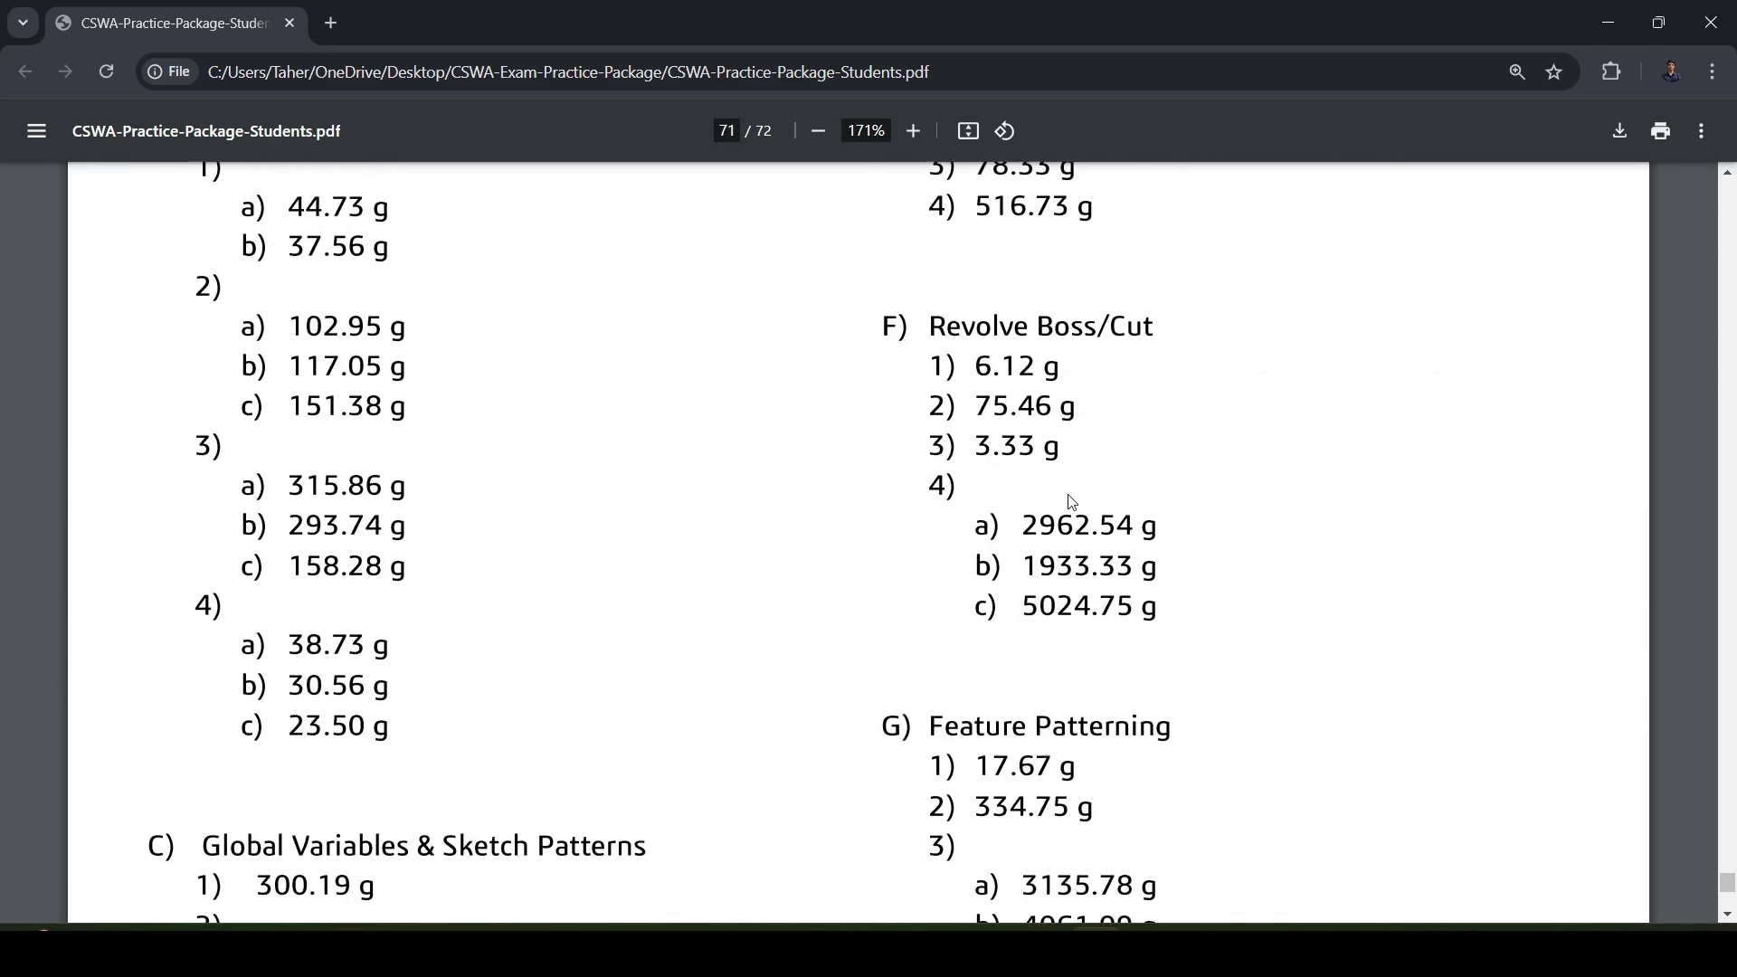
scroll(1069, 496, "up", 20)
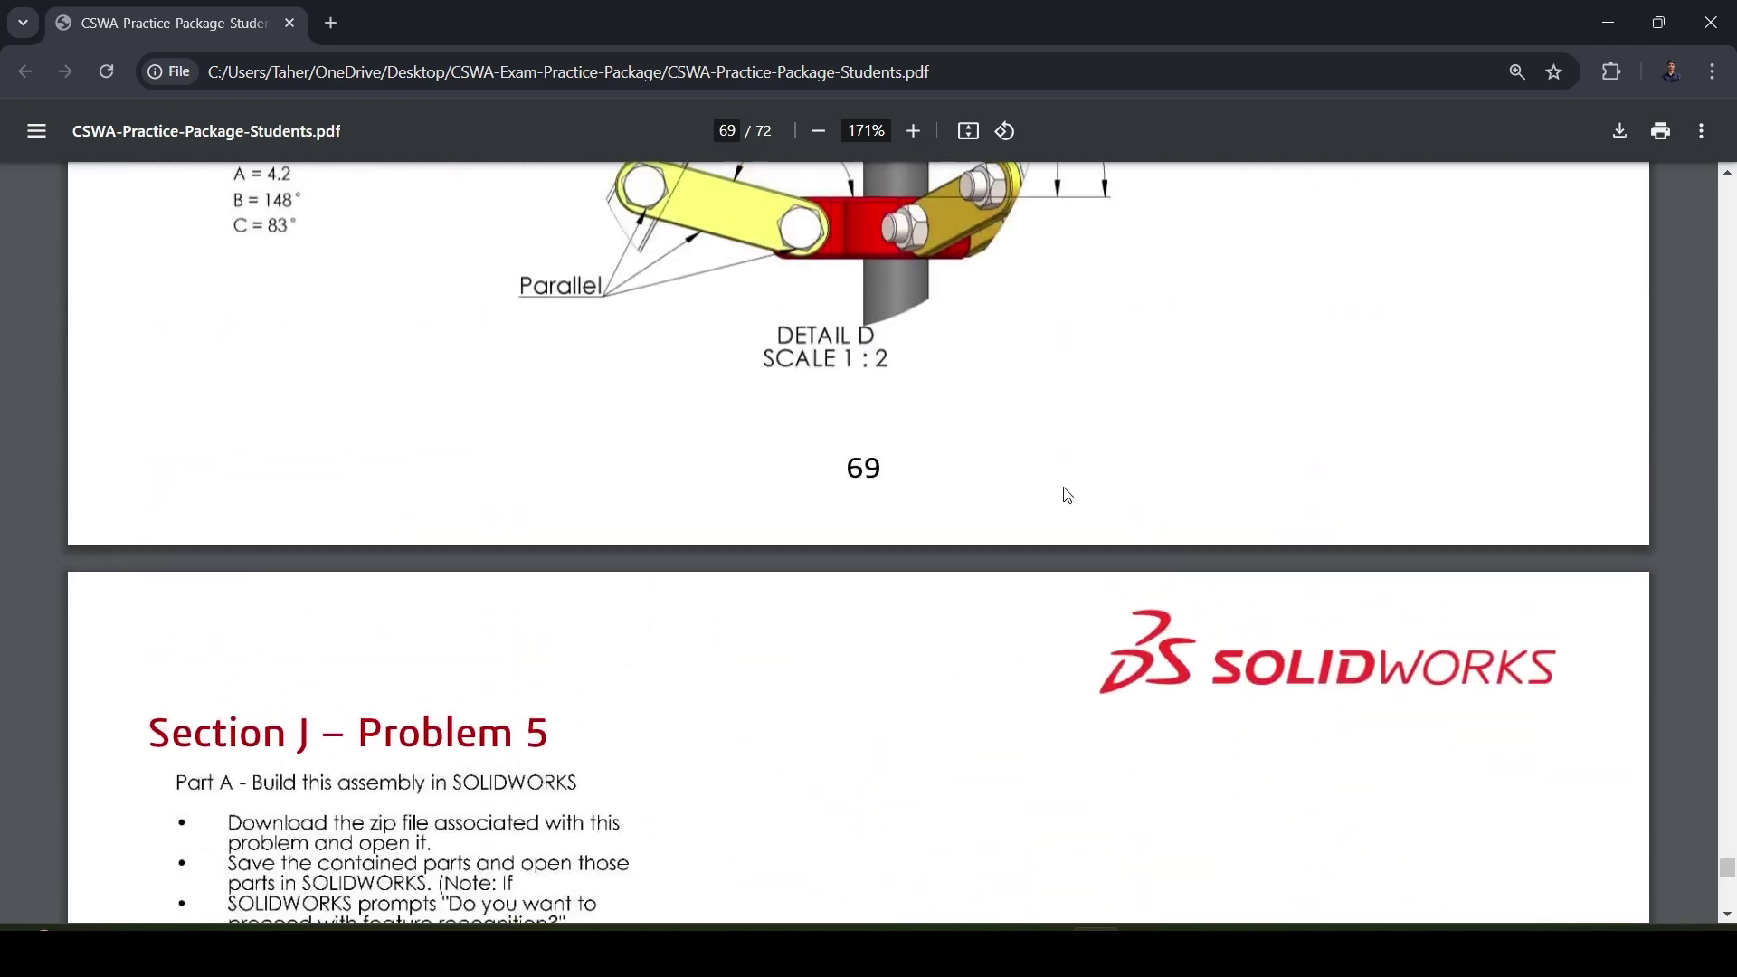
scroll(1068, 495, "up", 4)
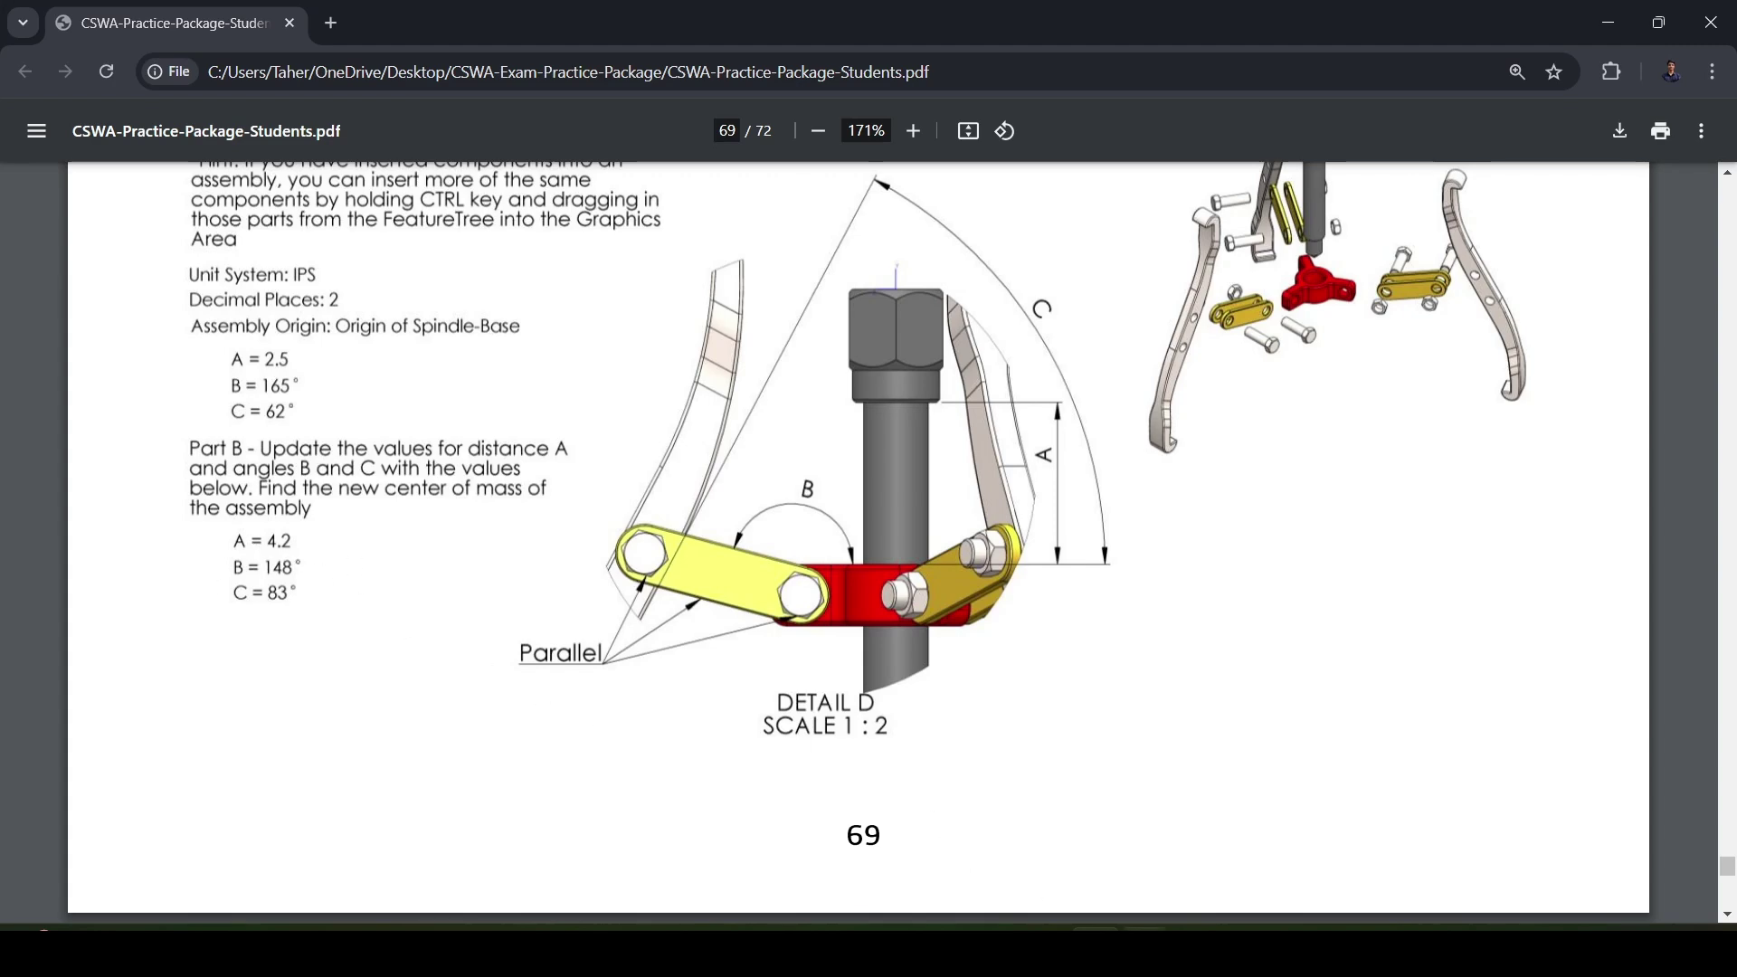
key("alt+Tab")
Close the mass properties and open the Distance1 mate for editing from the Mates list
left_click(480, 13)
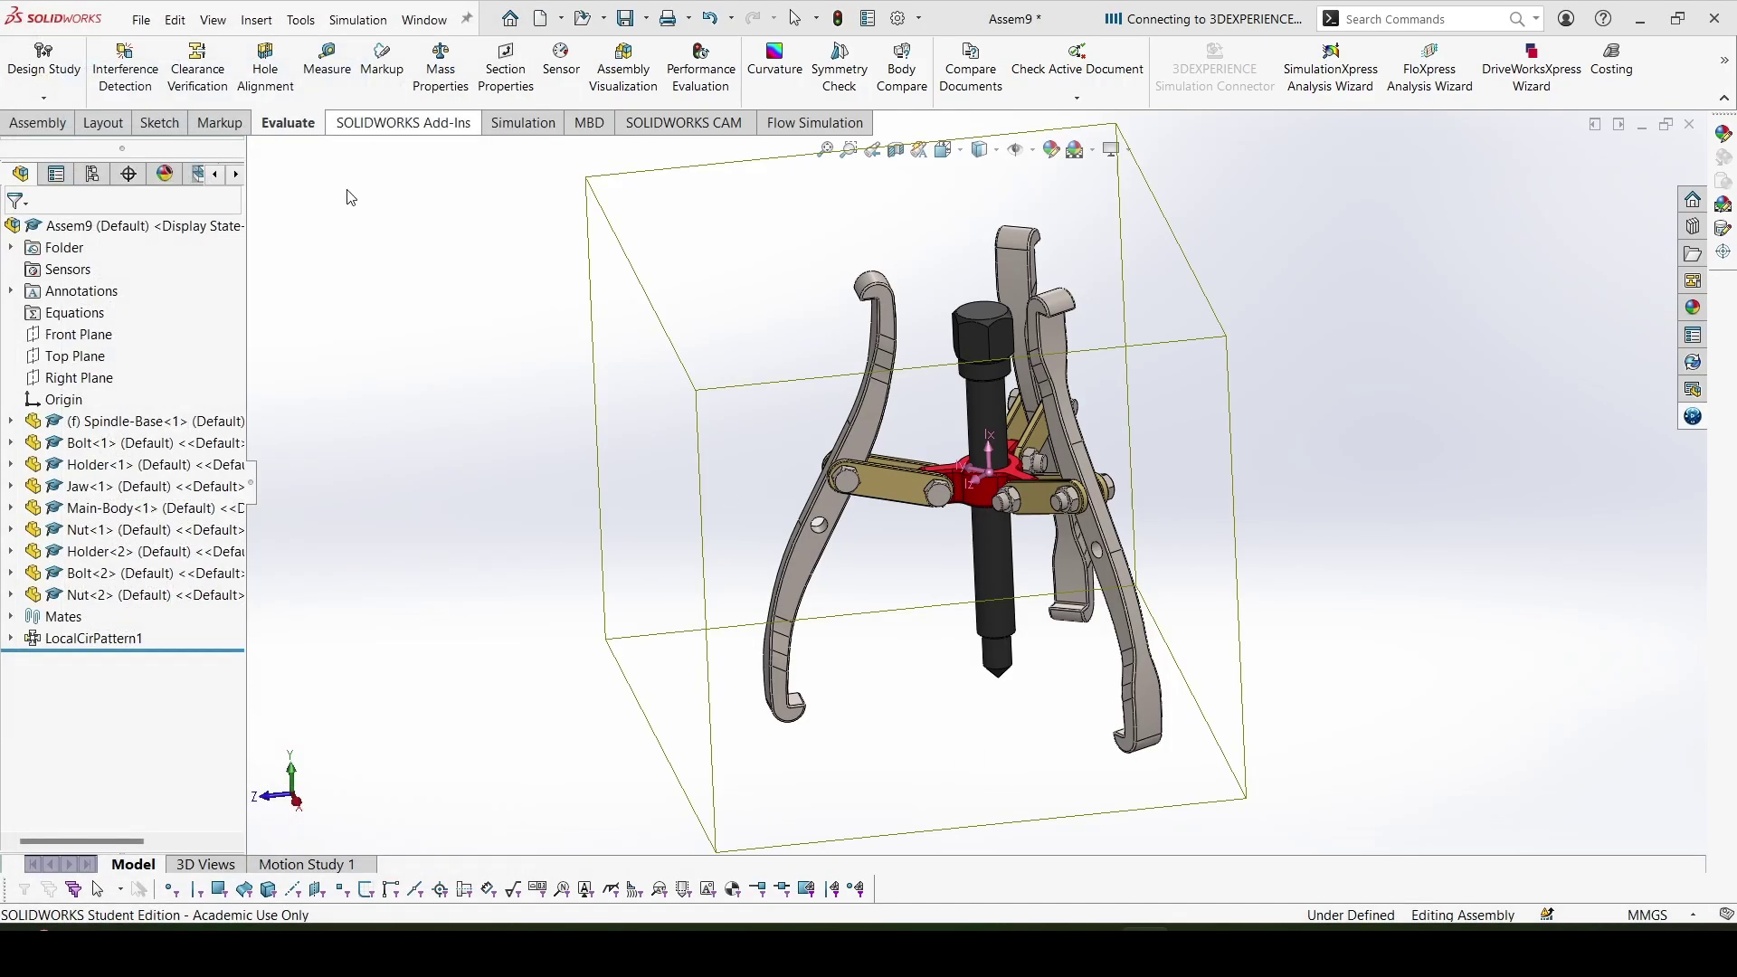
left_click(11, 619)
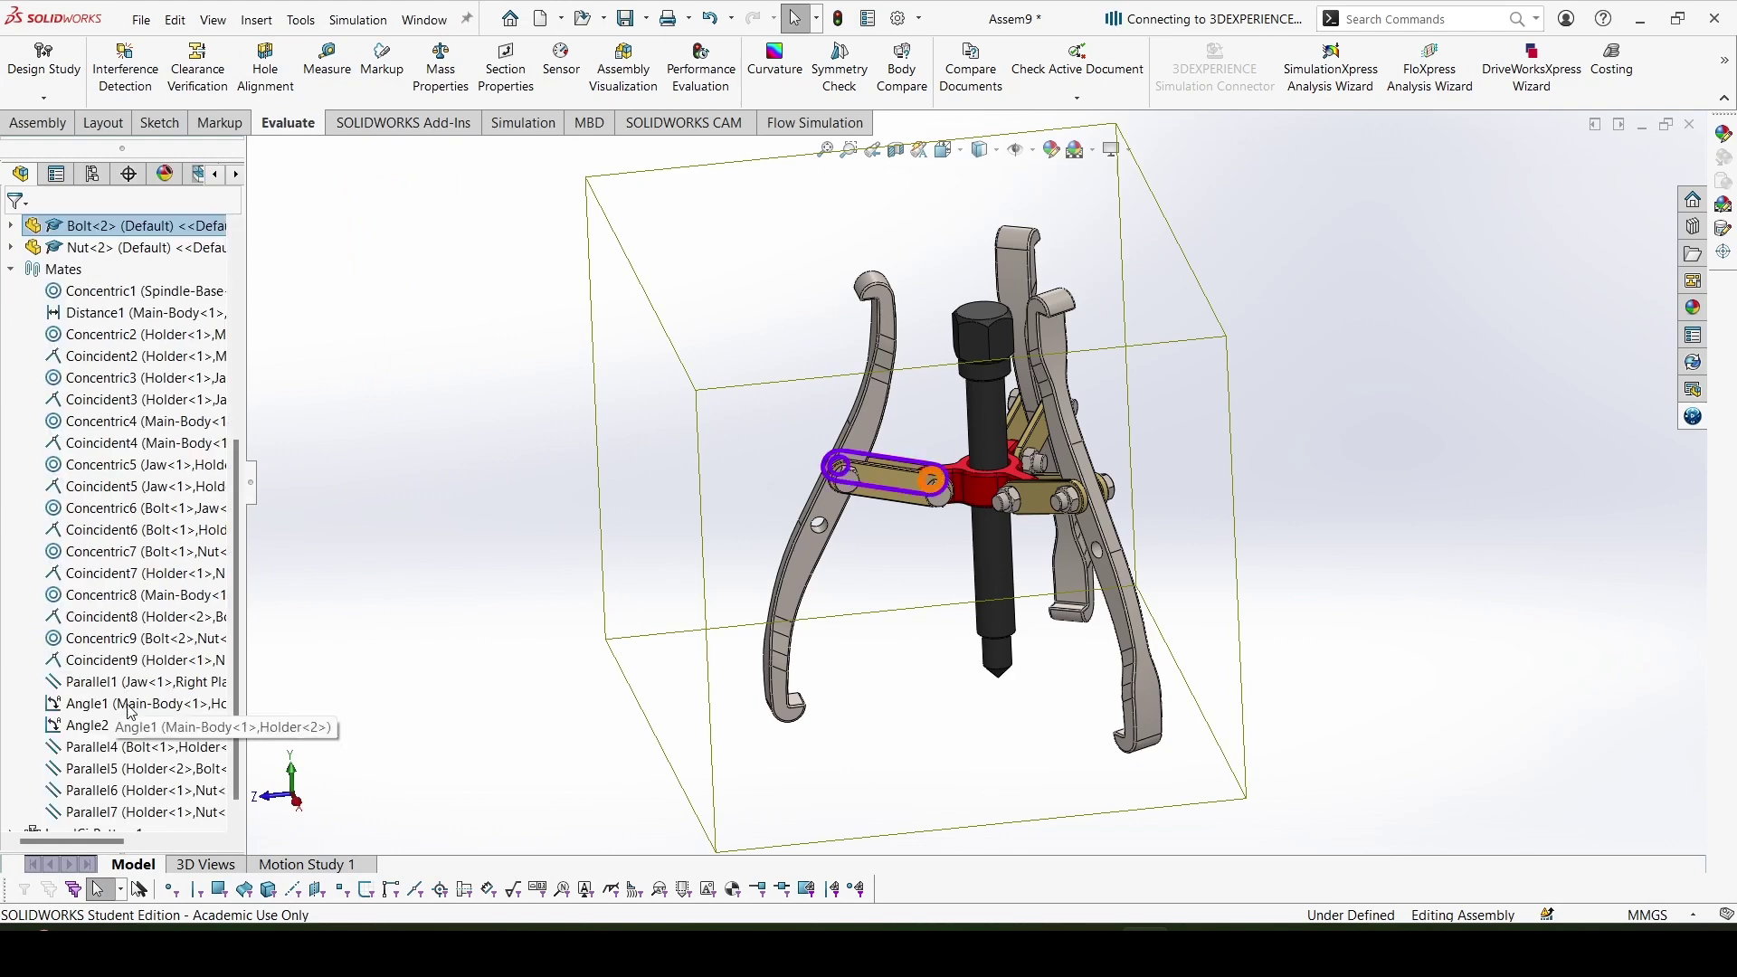
right_click(123, 315)
left_click(139, 263)
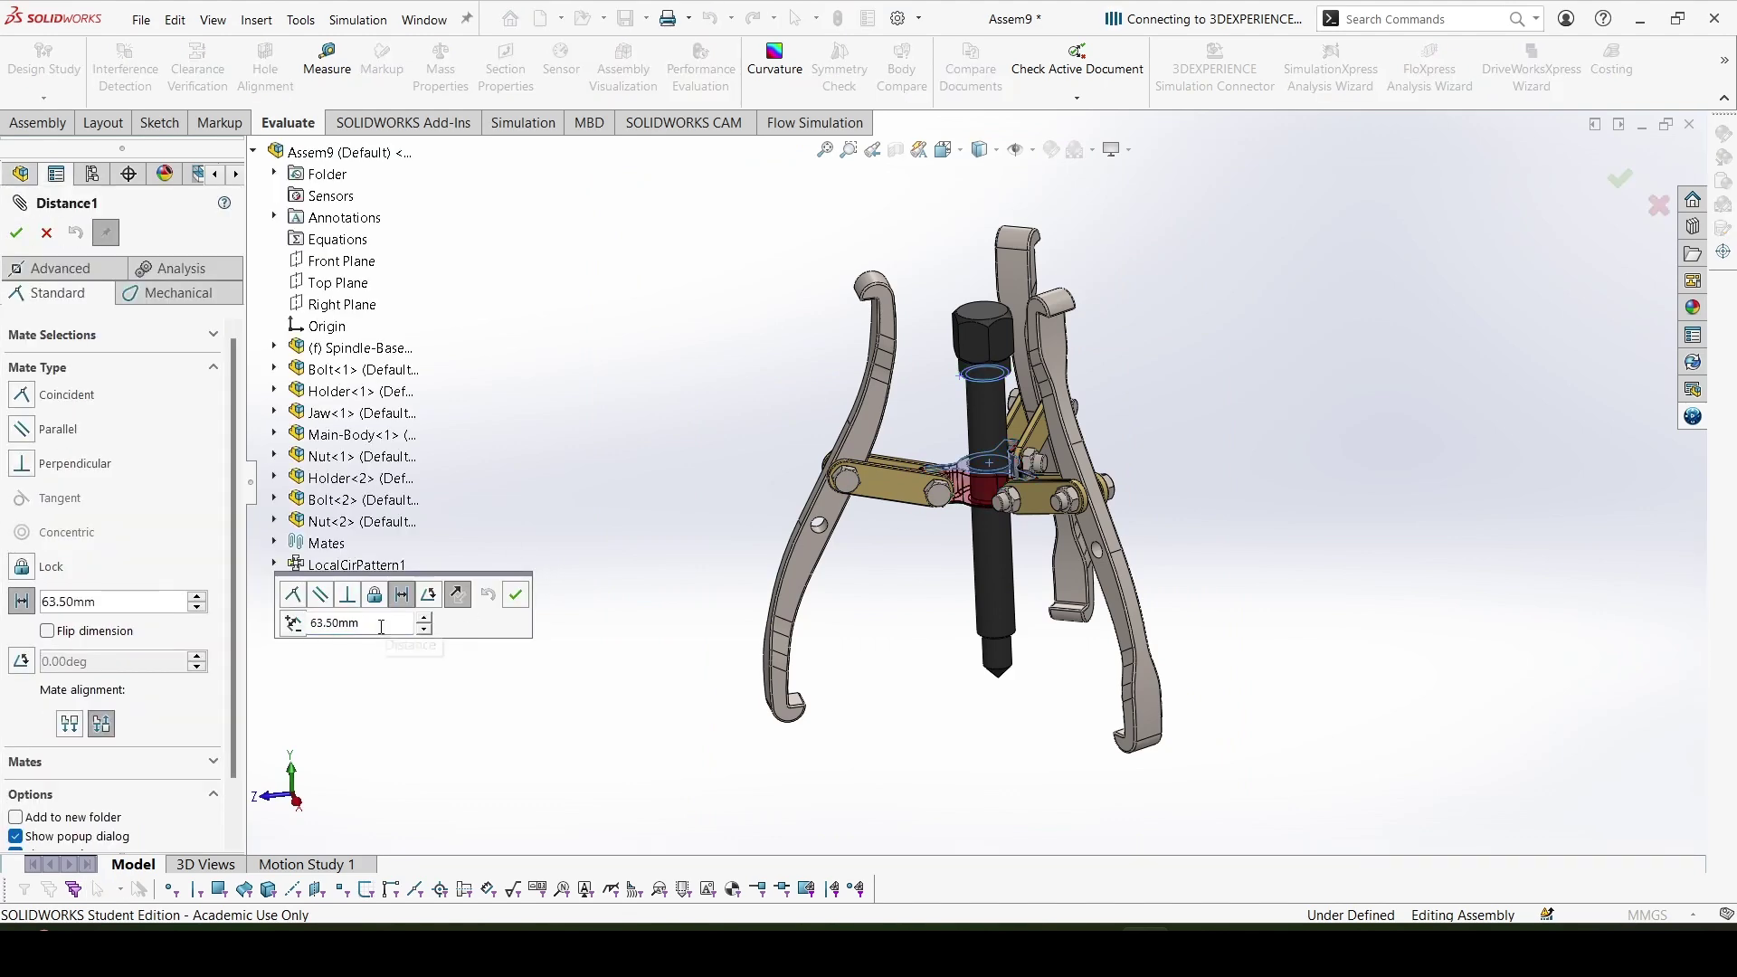
type("n")
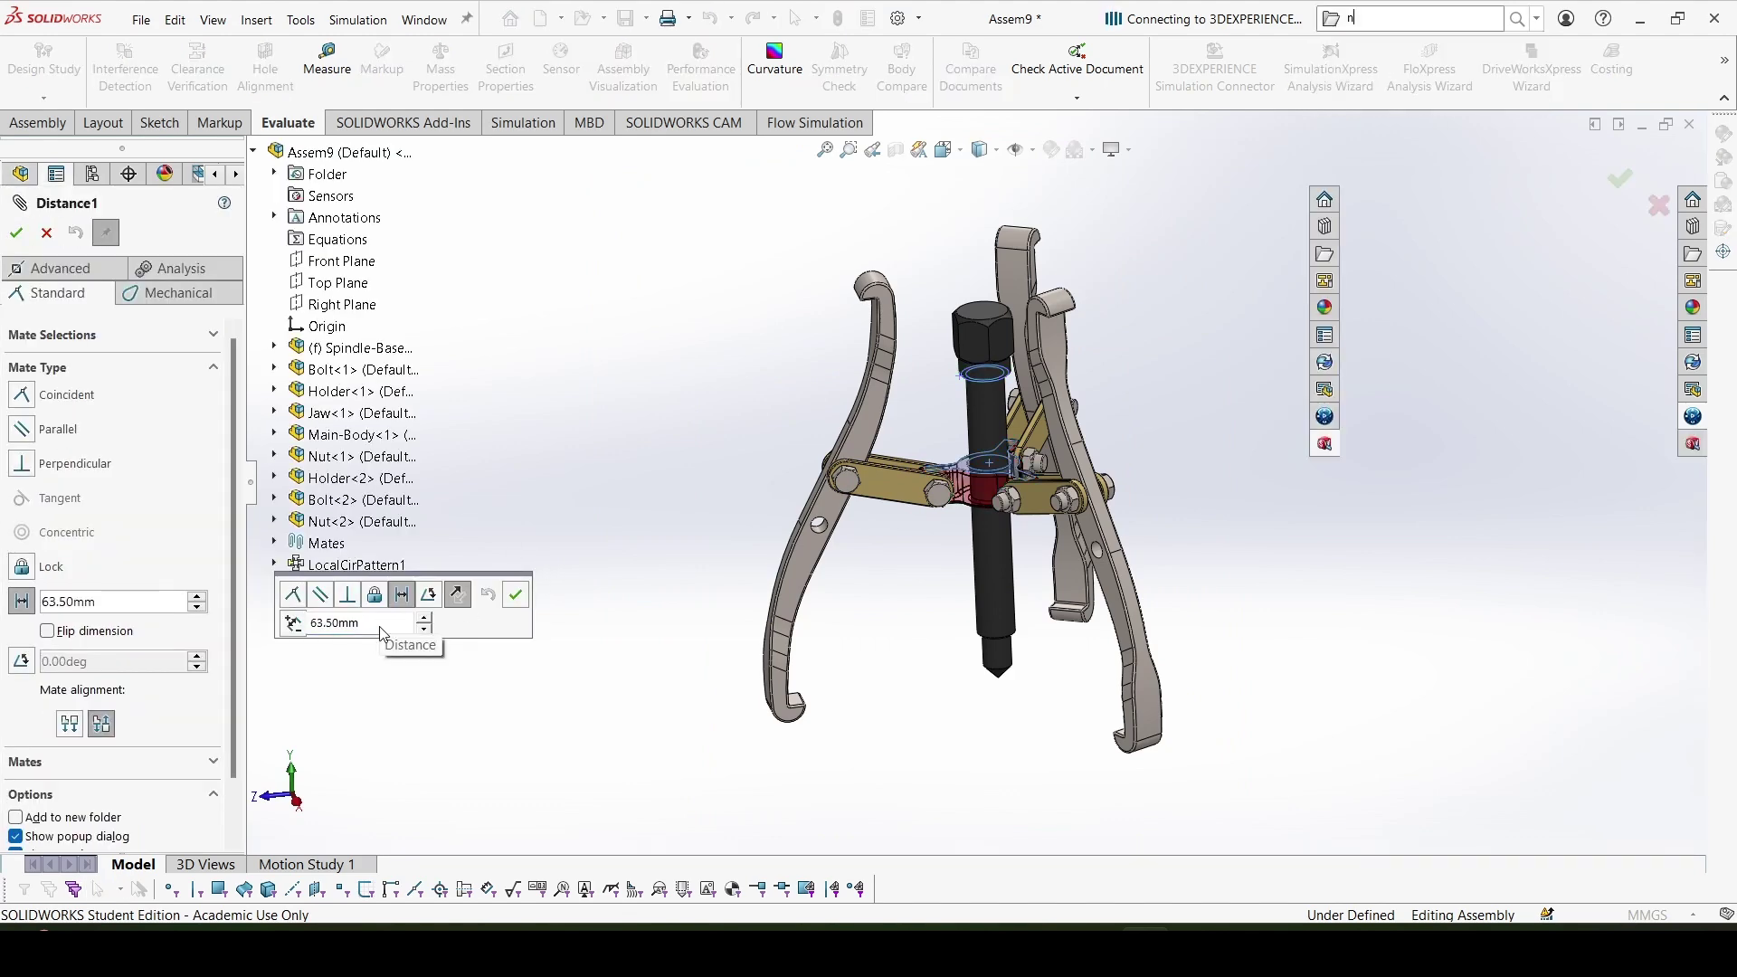
key("Return")
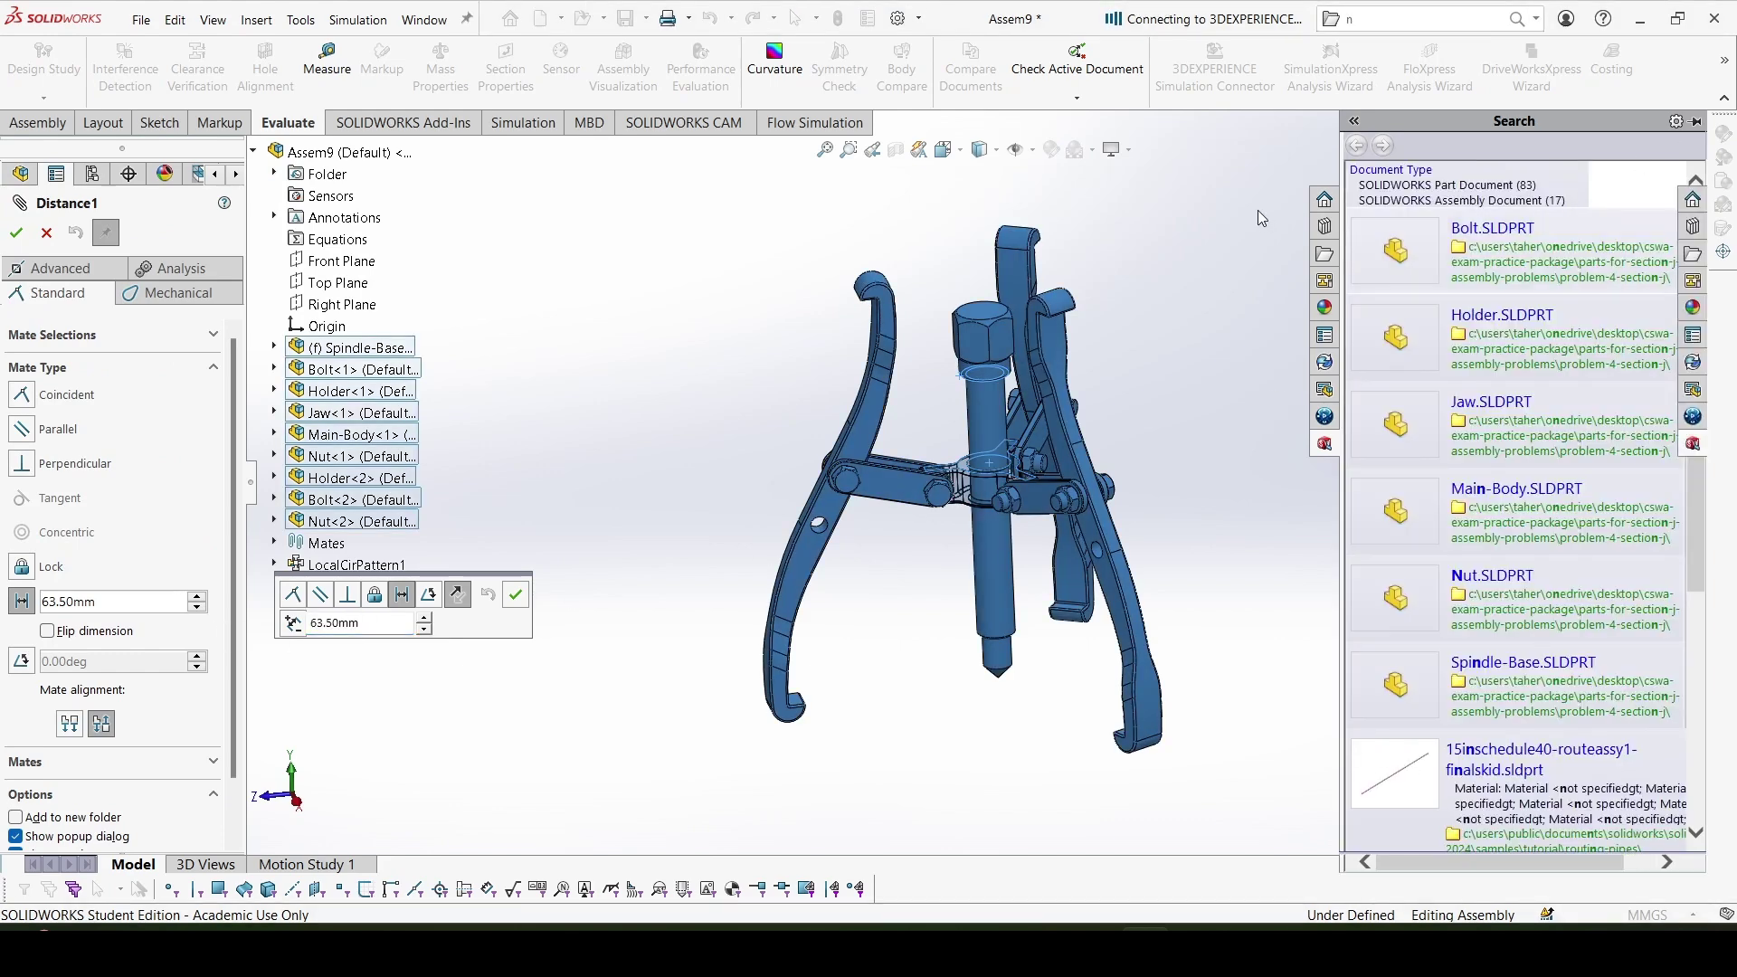
Change the Distance1 mate to 4.2 in (106.68 mm) and accept it
double_click(387, 625)
type("4.2")
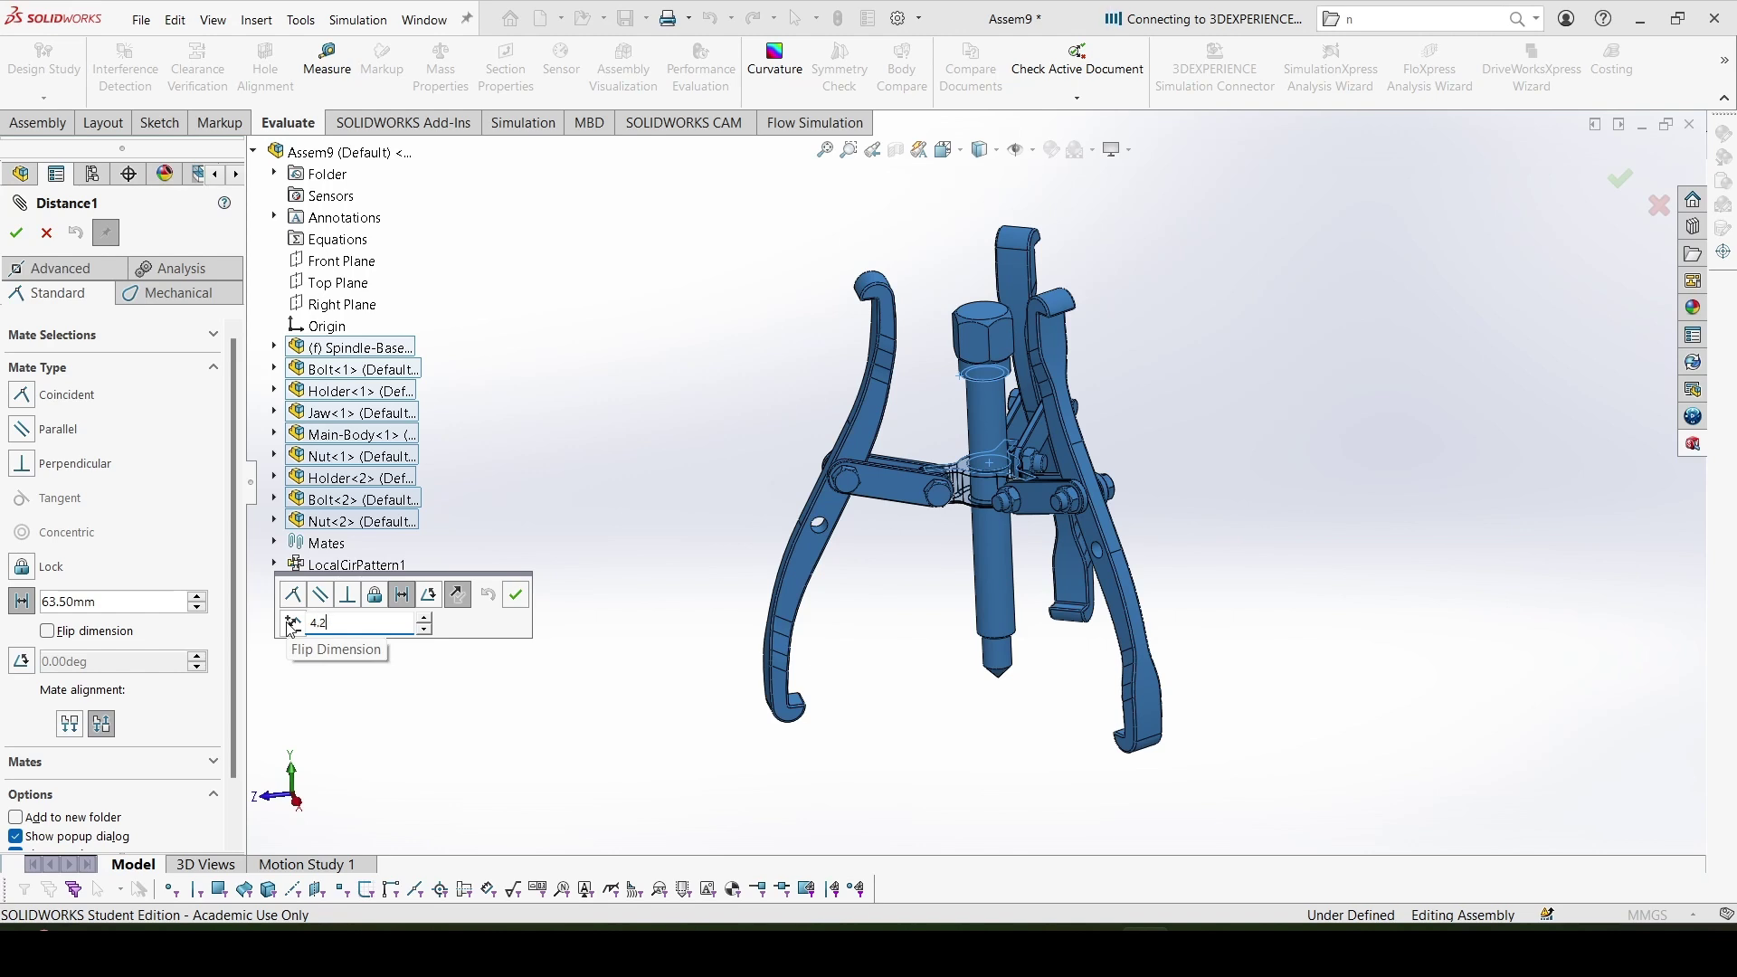
type("in")
key("Return")
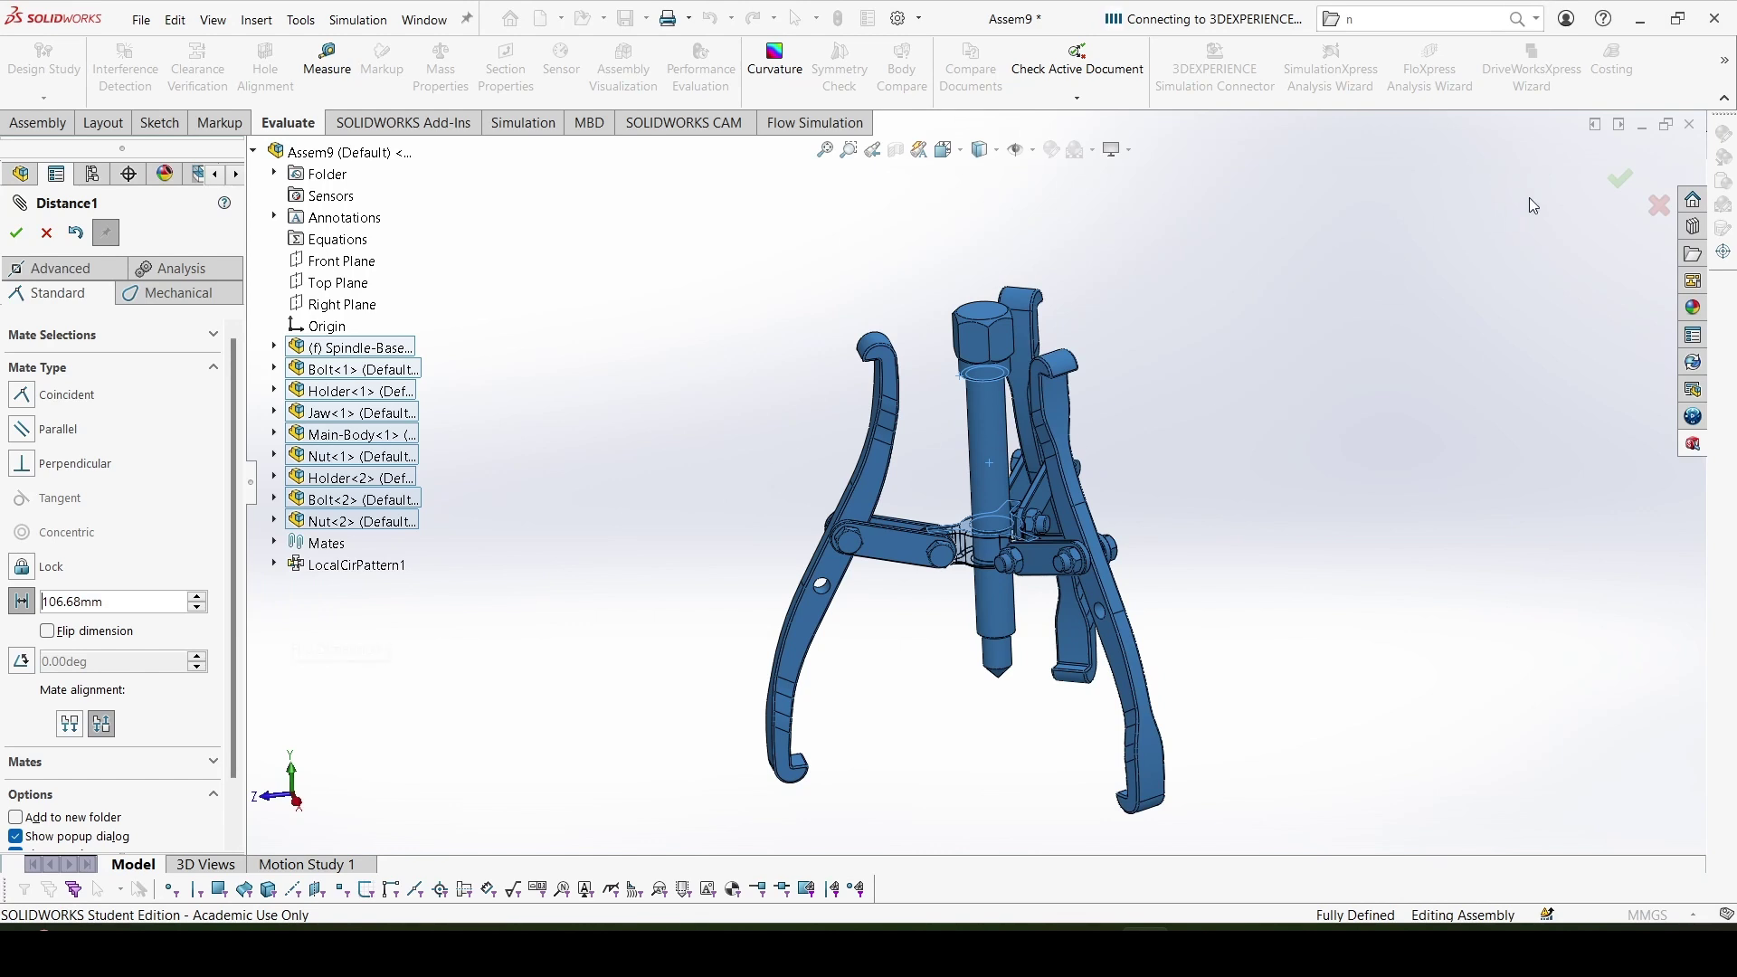
left_click(1617, 178)
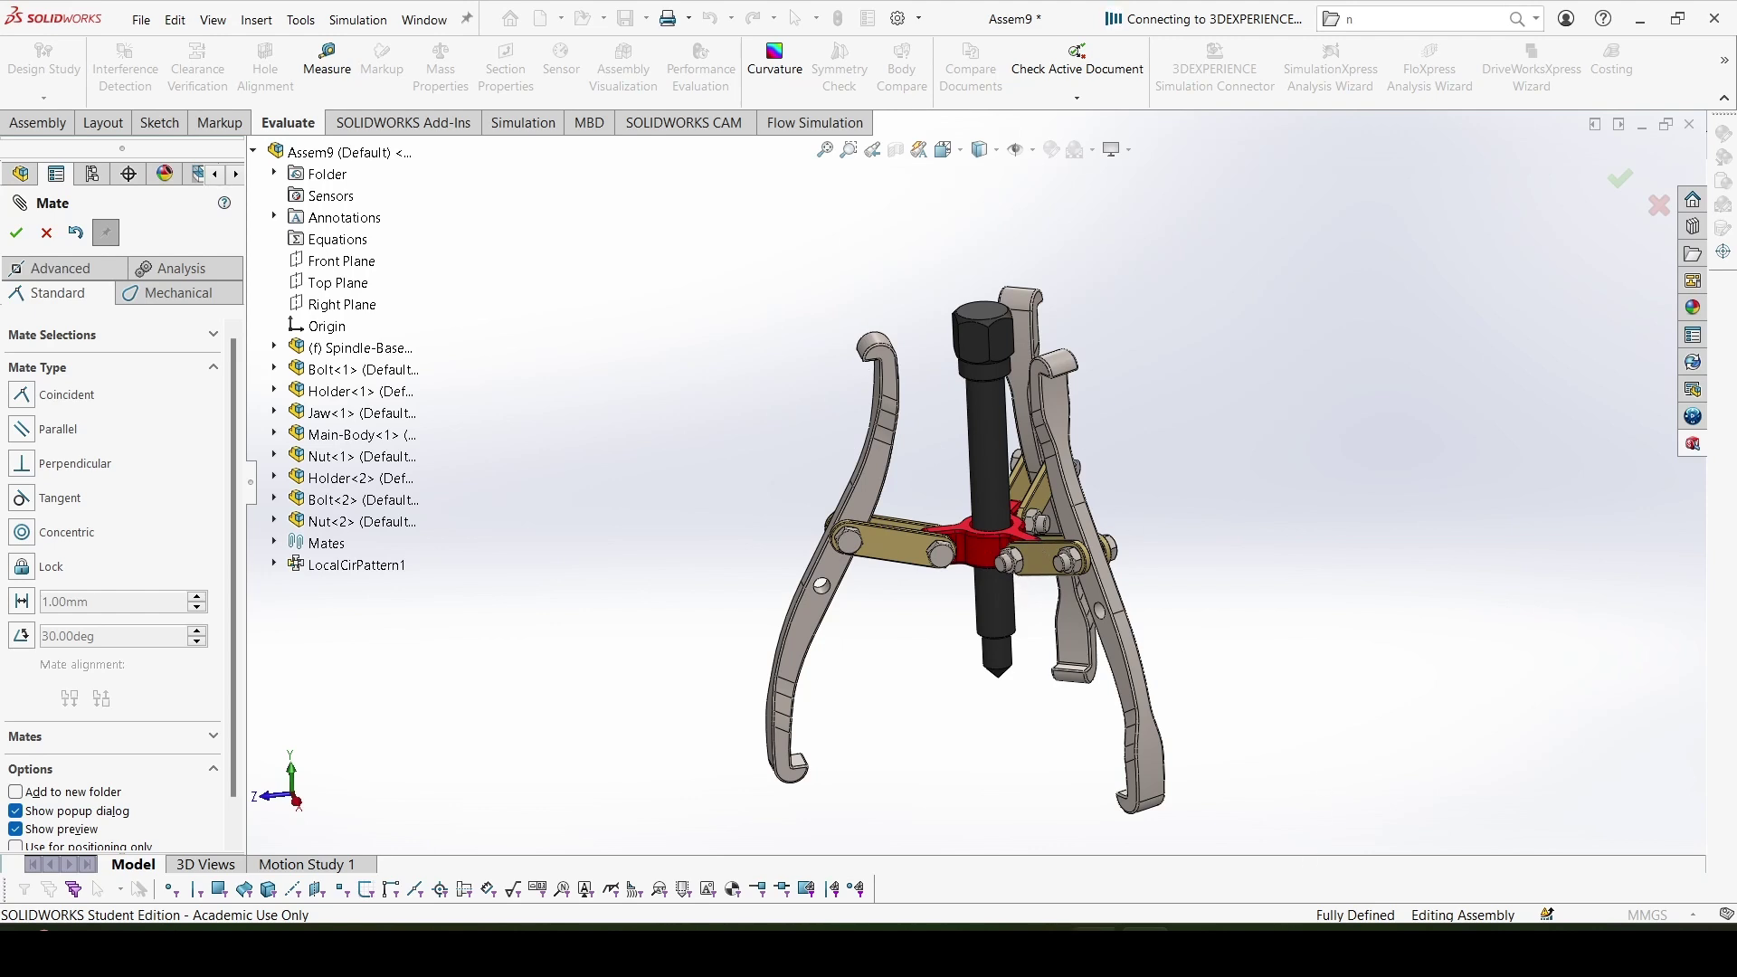
key("alt+Tab")
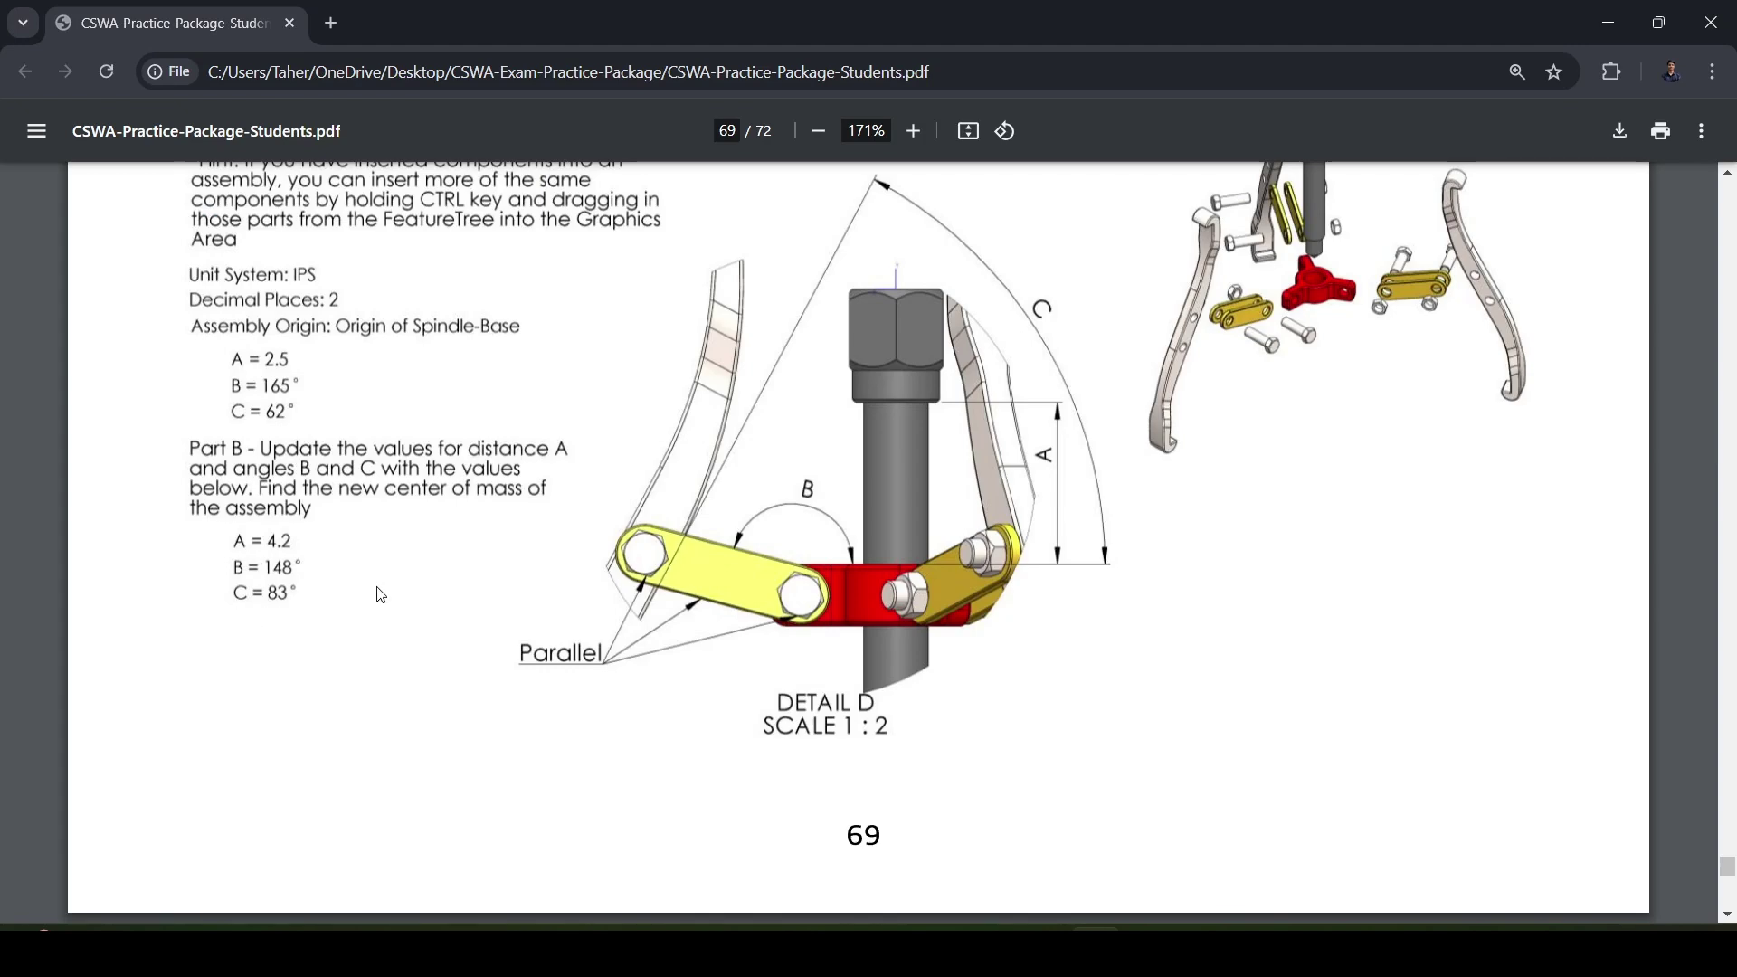
key("alt+Tab")
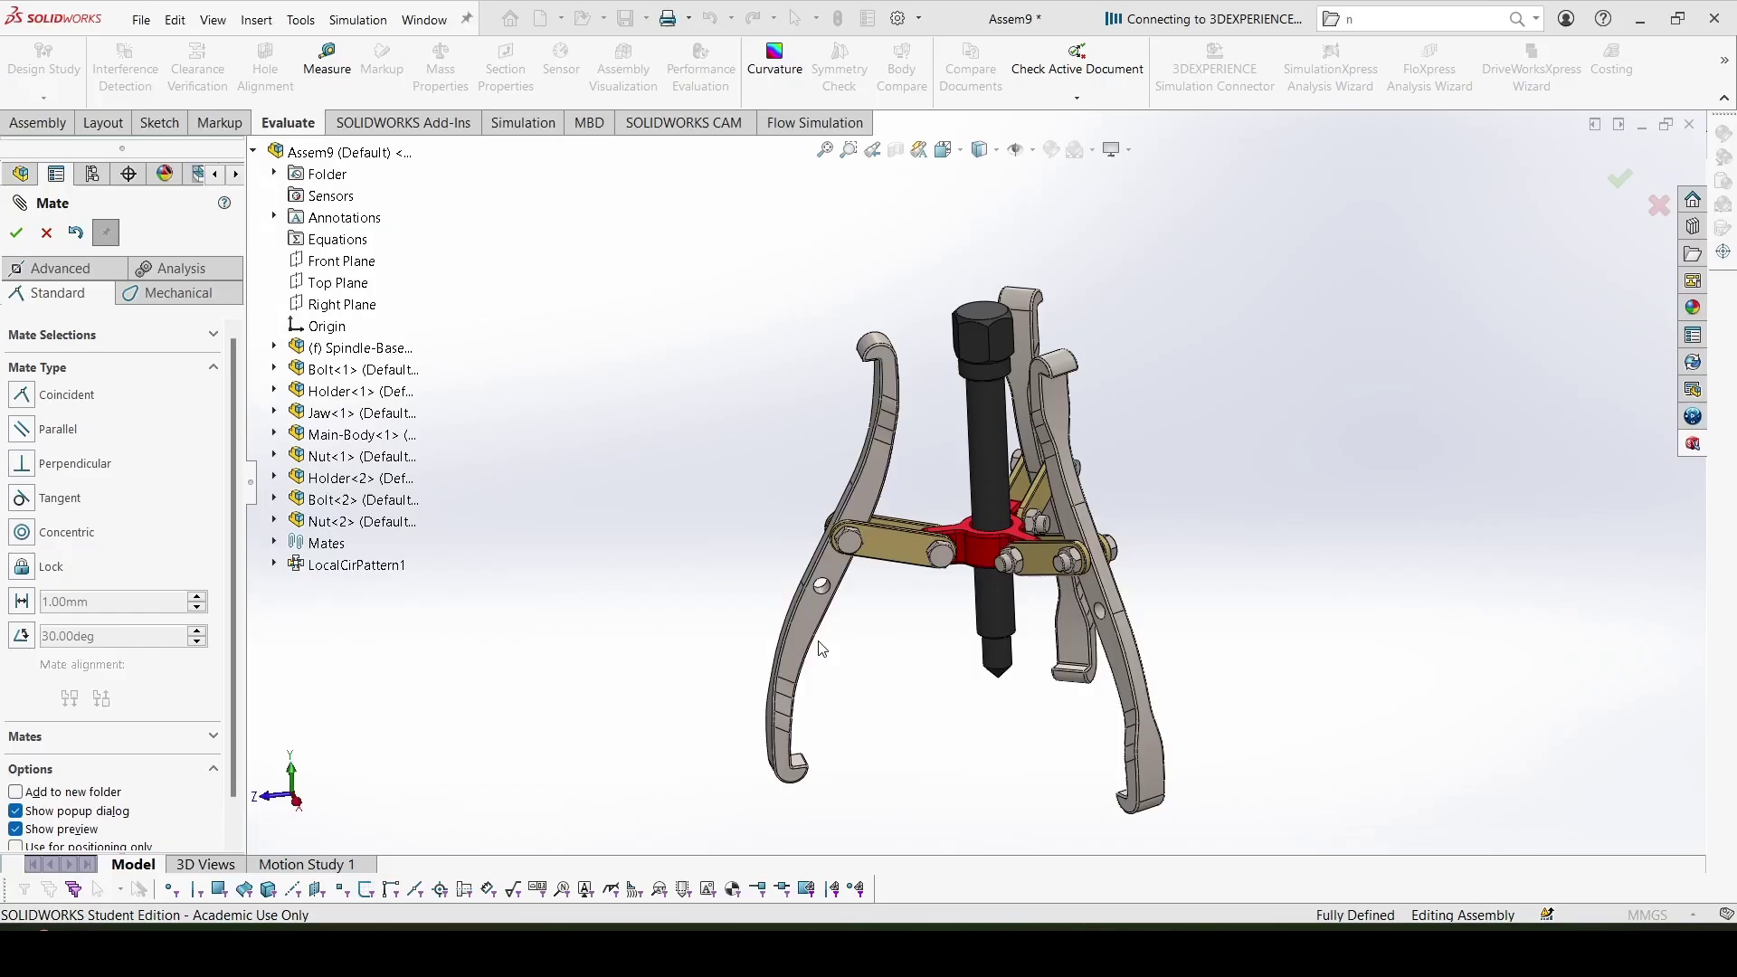
Edit the Angle1 mate and change its angle from 165° to 148°
left_click(46, 233)
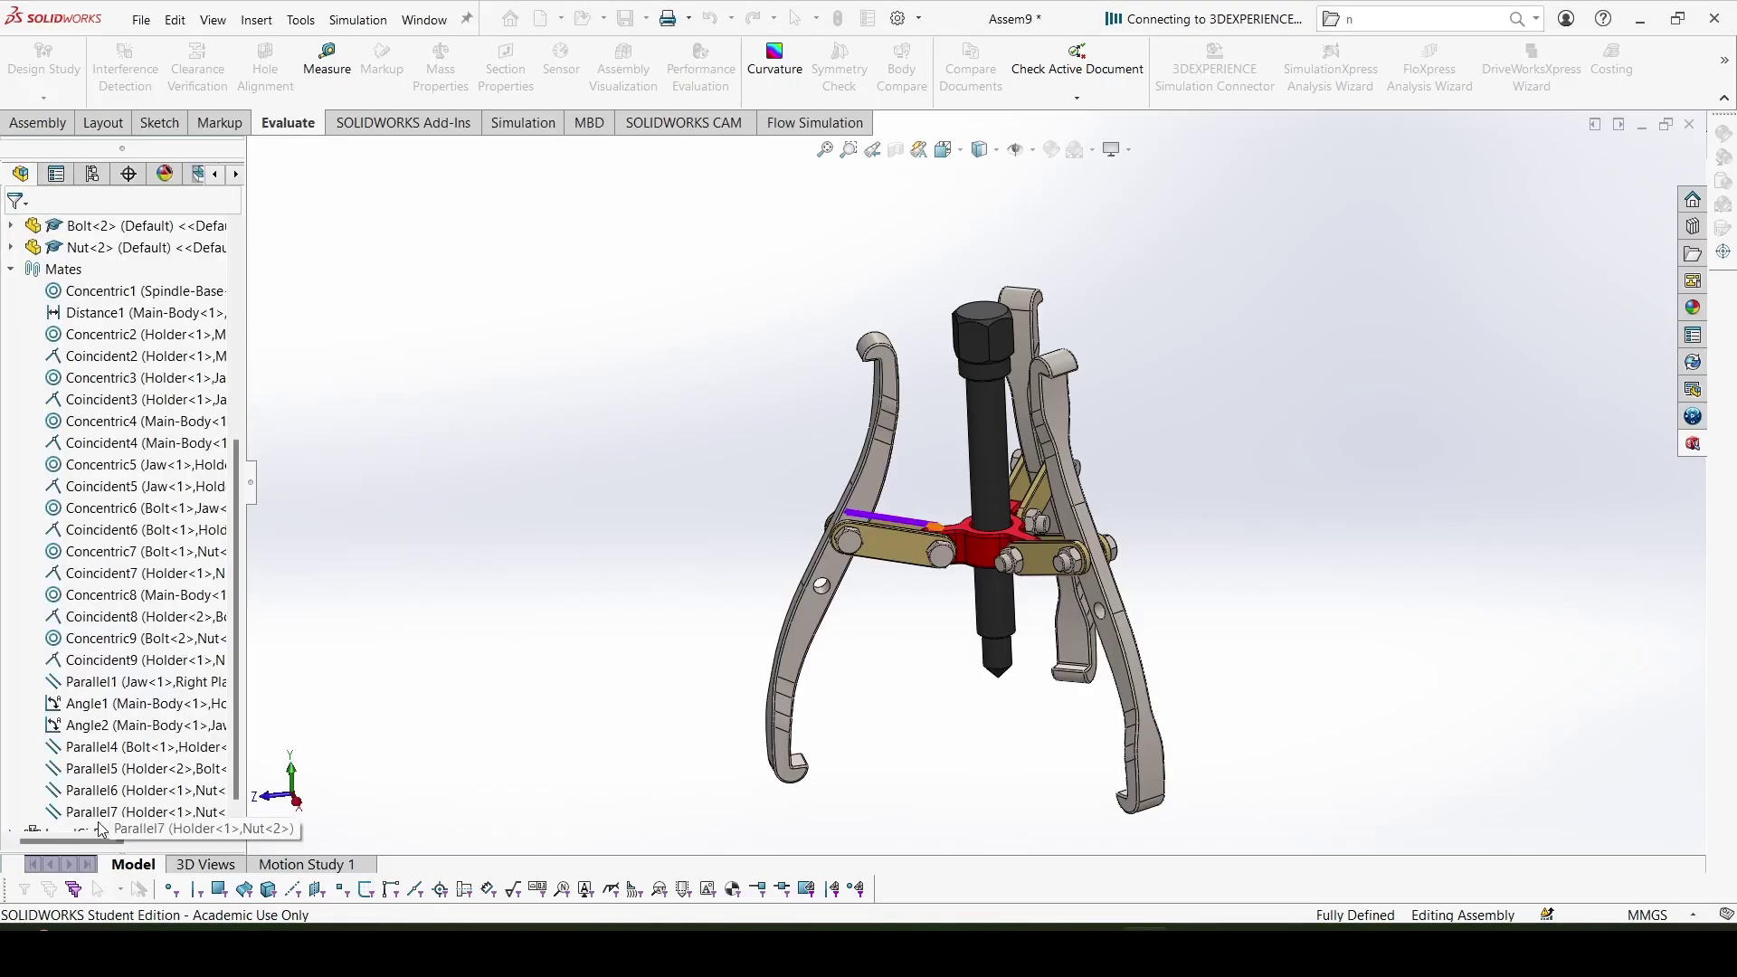
left_click(109, 704)
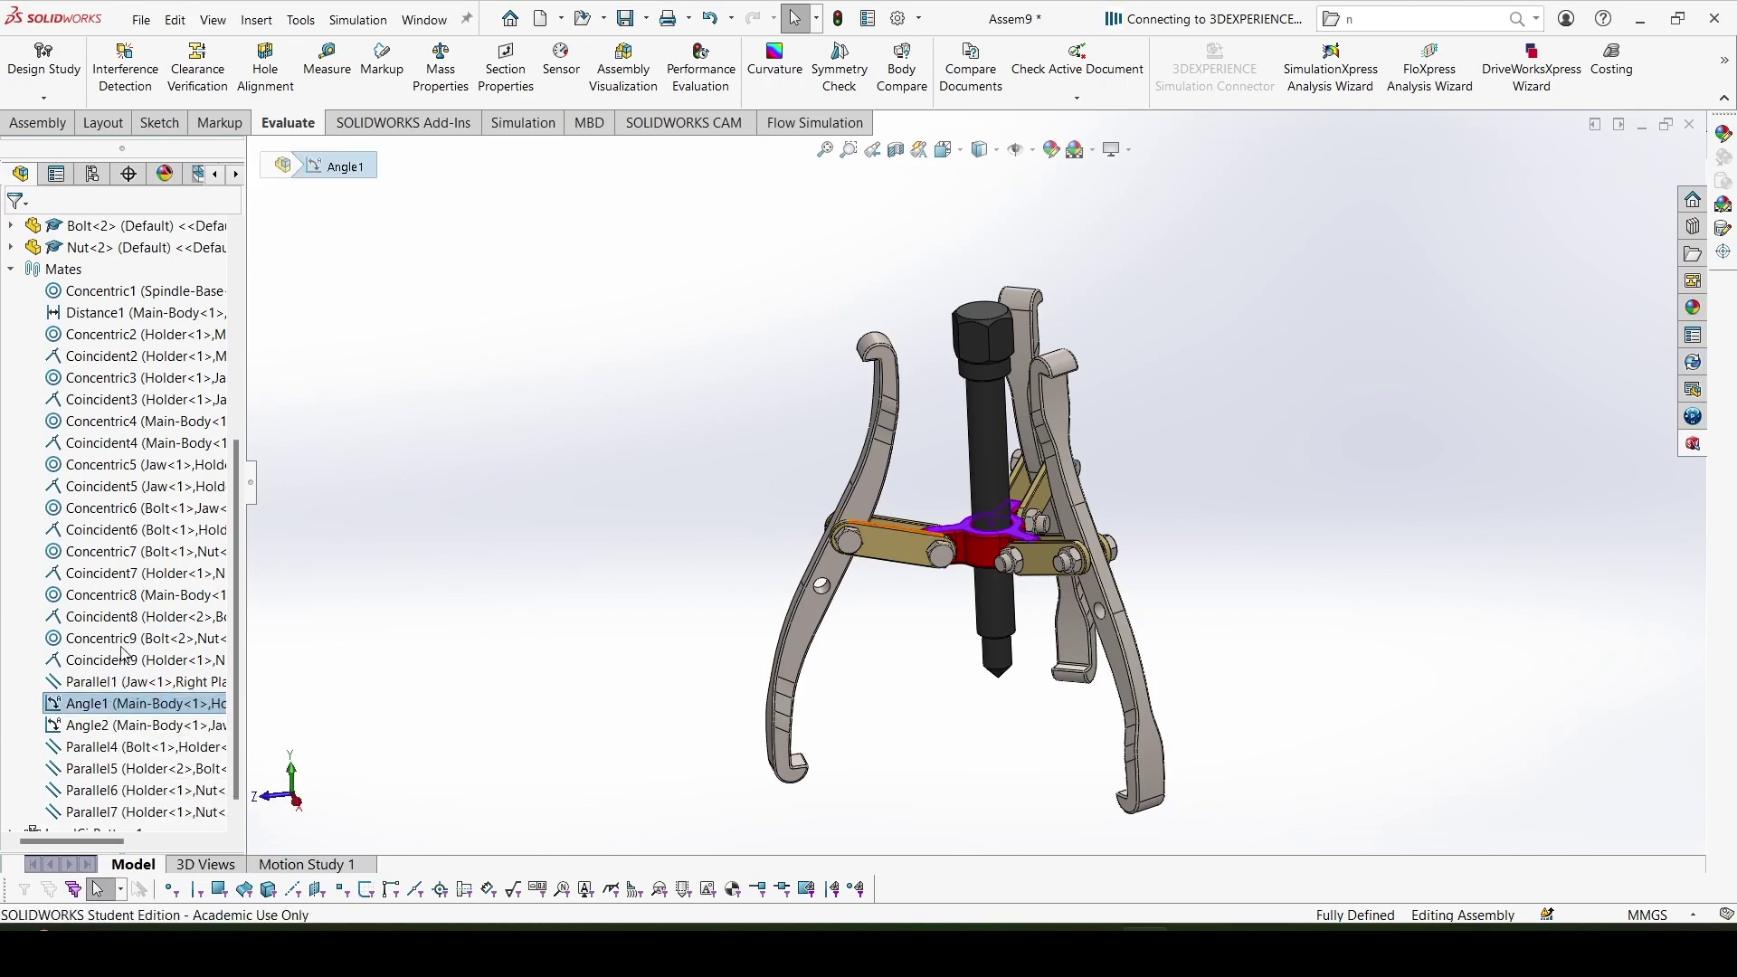
left_click(582, 687)
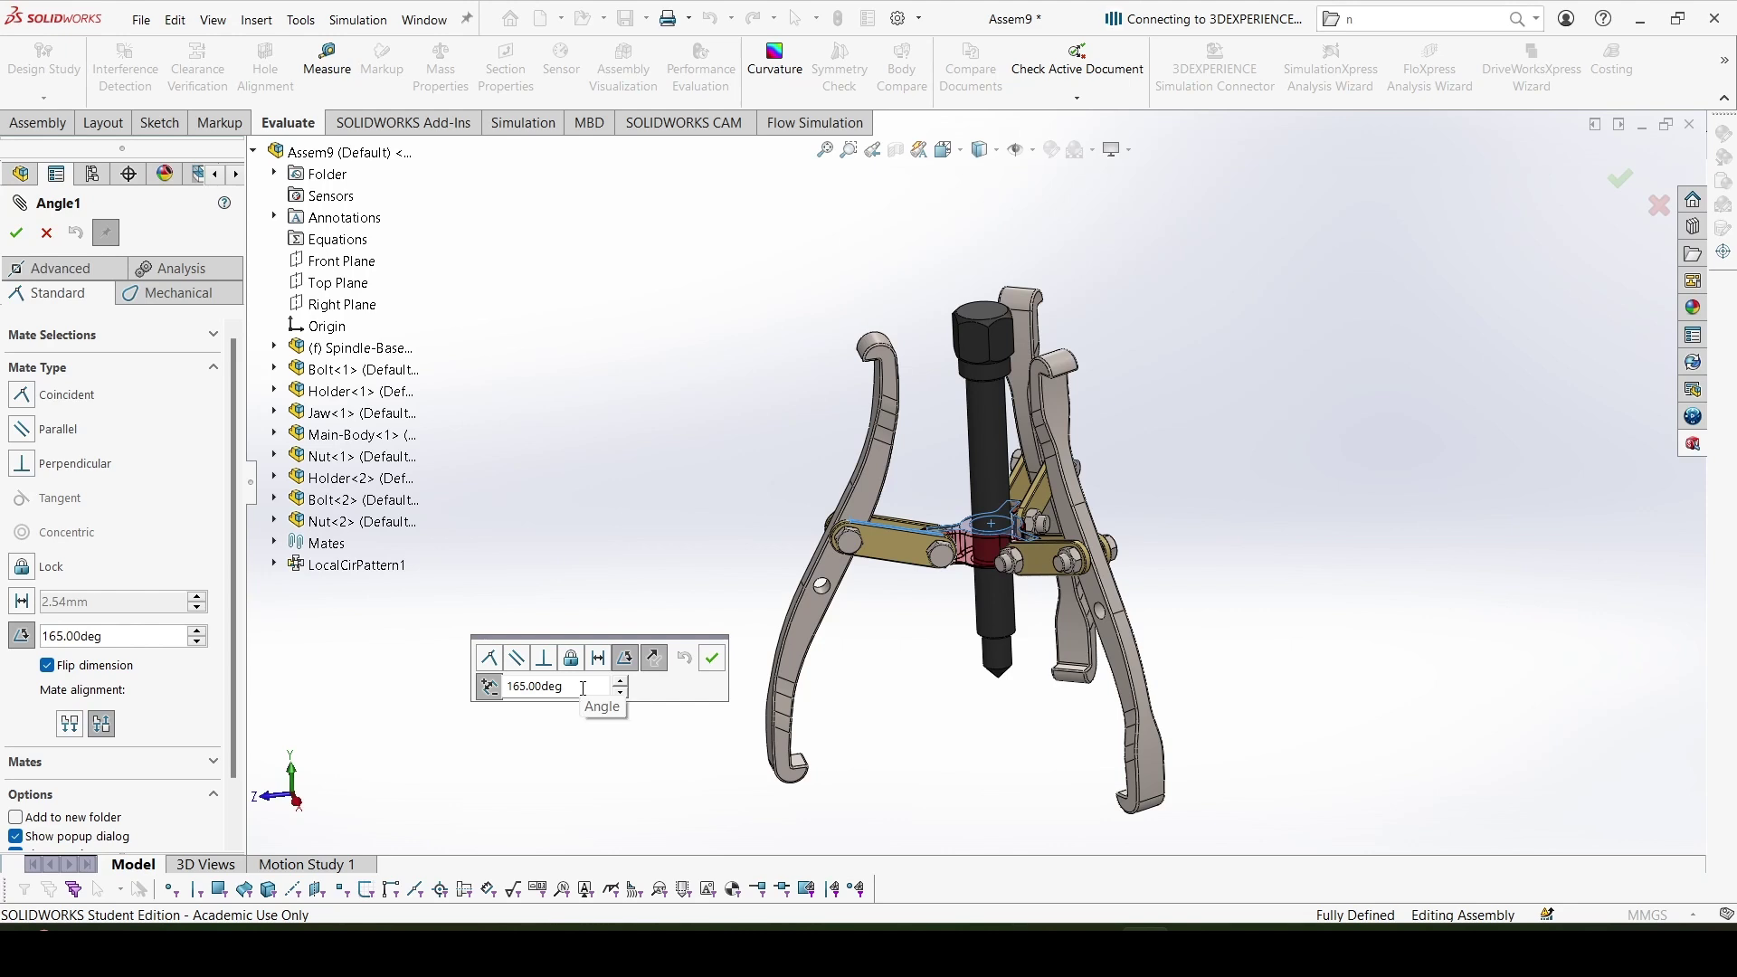
double_click(583, 687)
type("148")
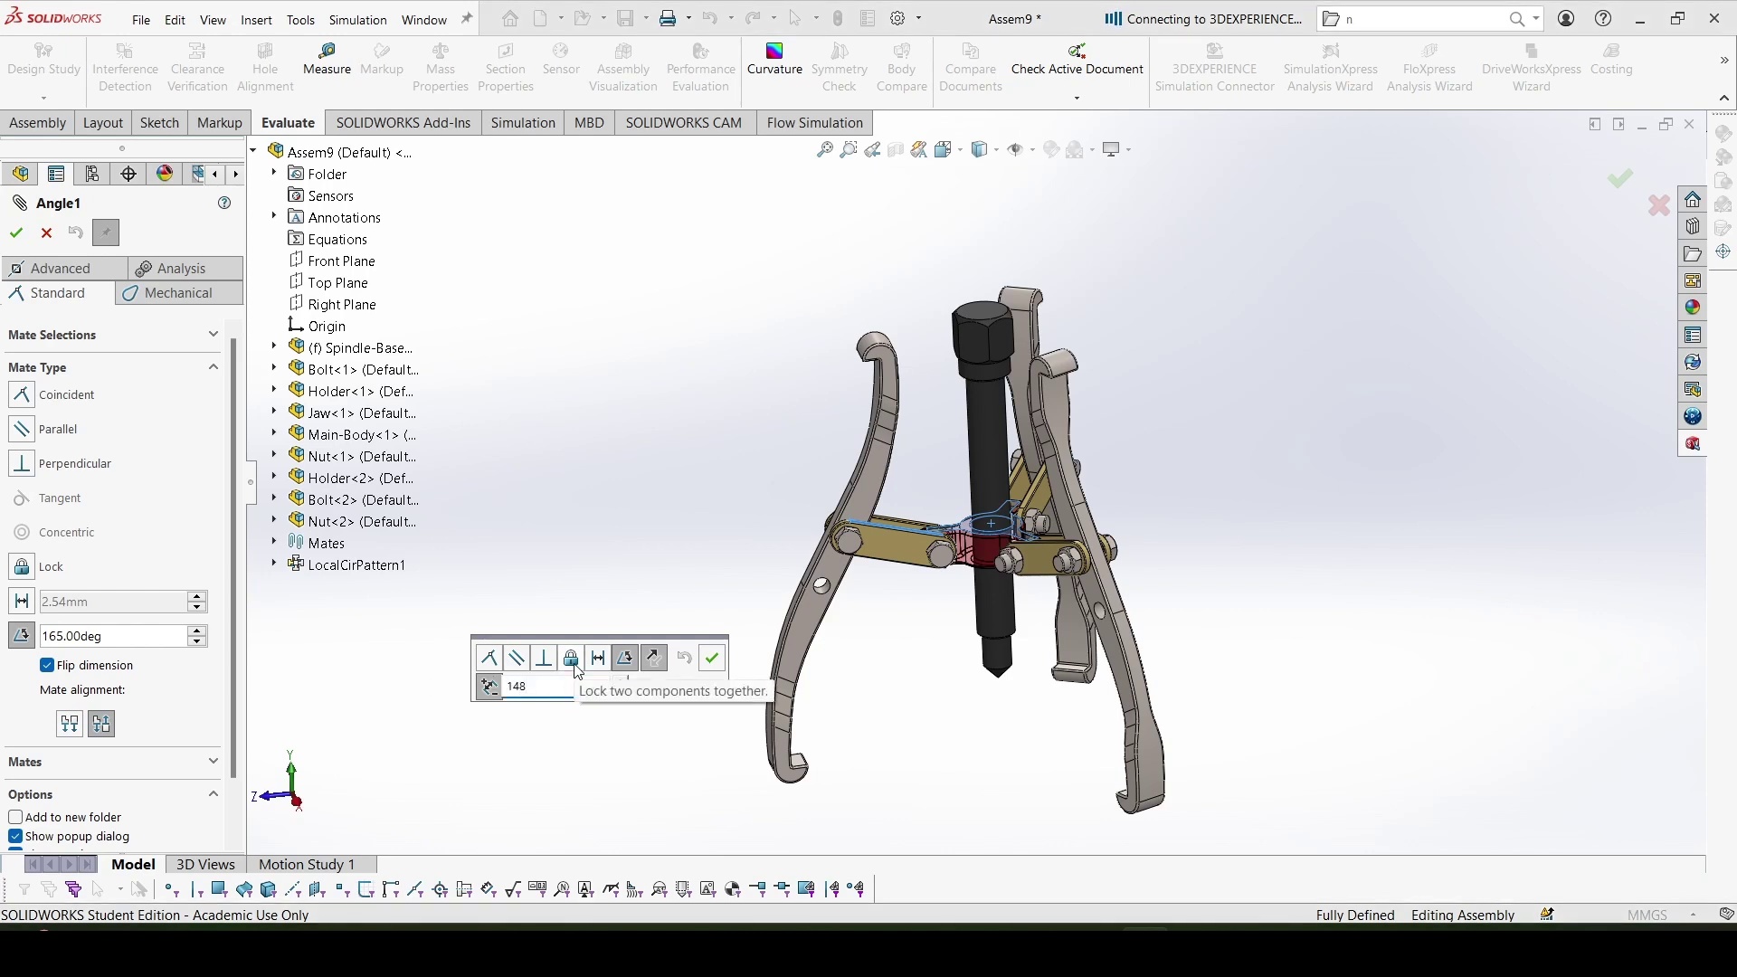
key("Return")
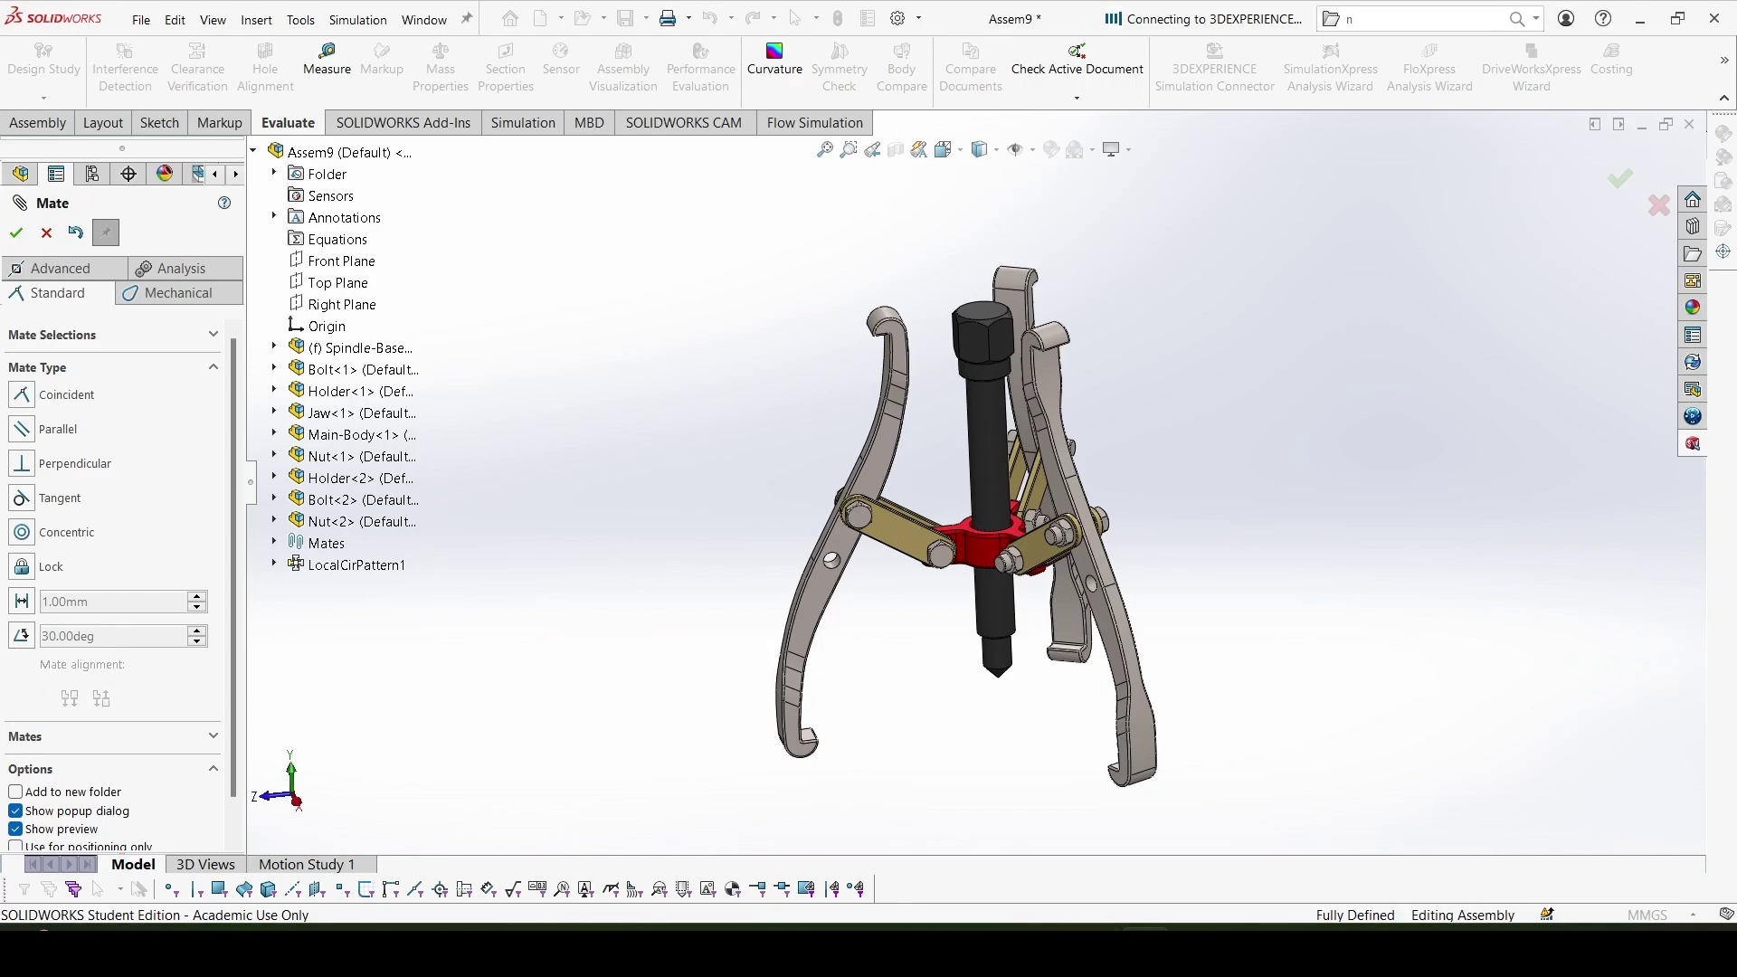
key("alt+Tab")
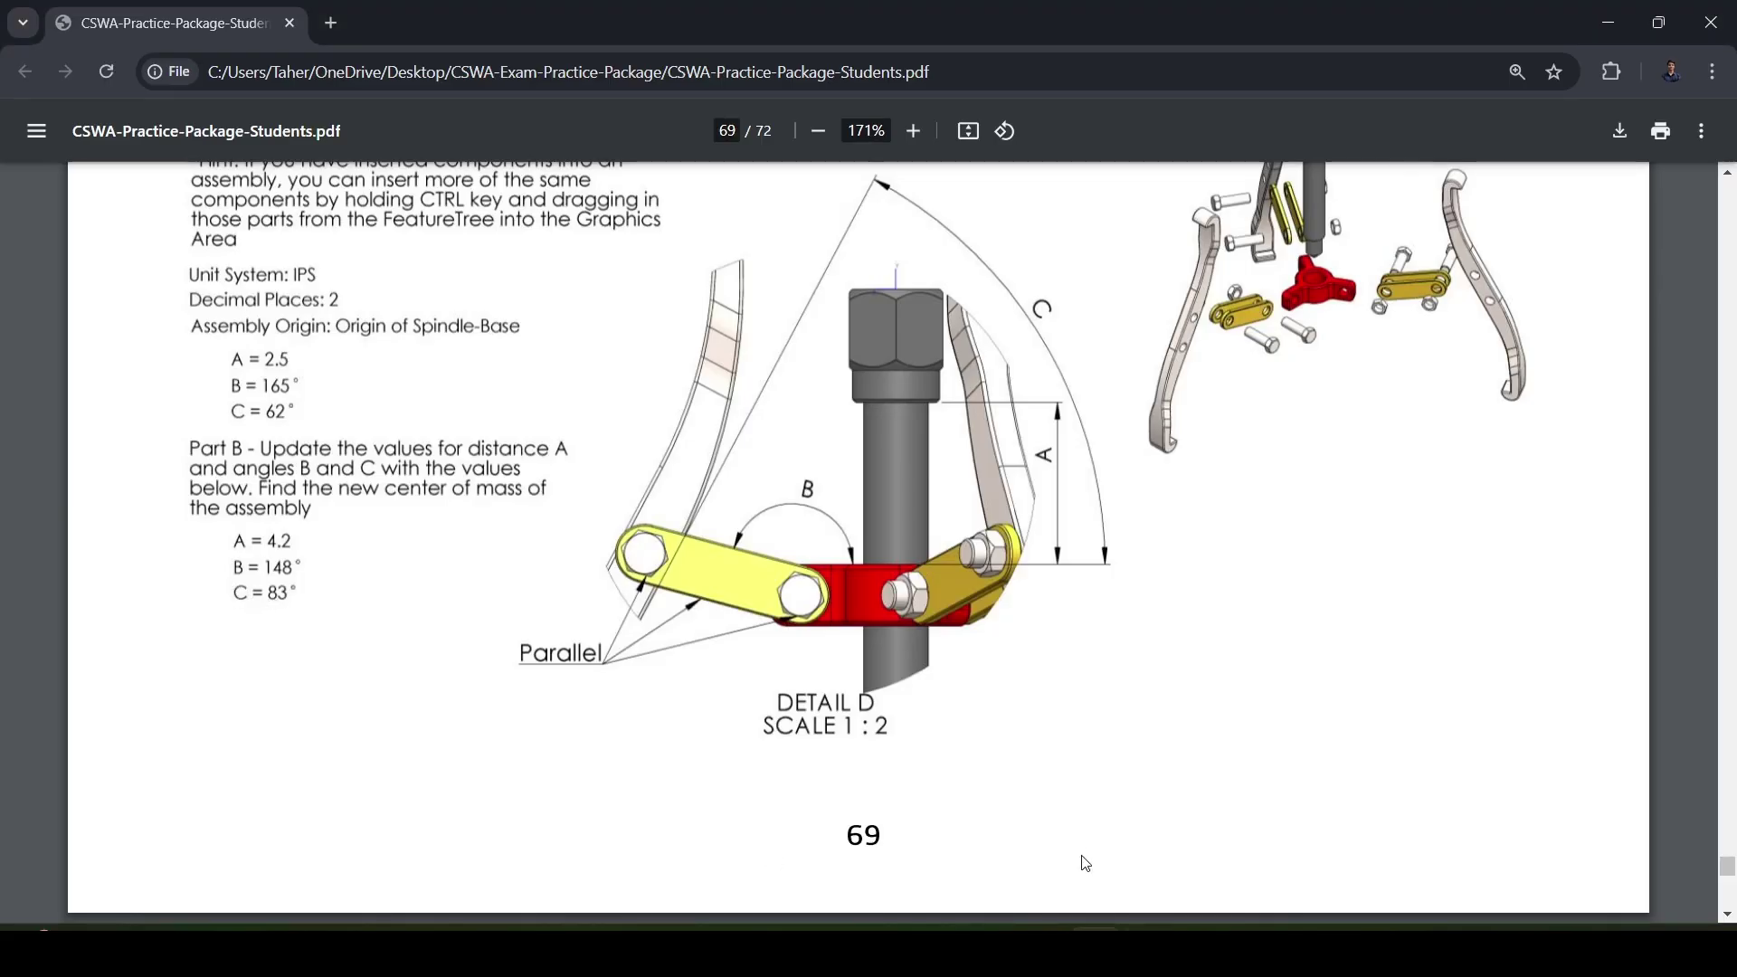
key("alt+Tab")
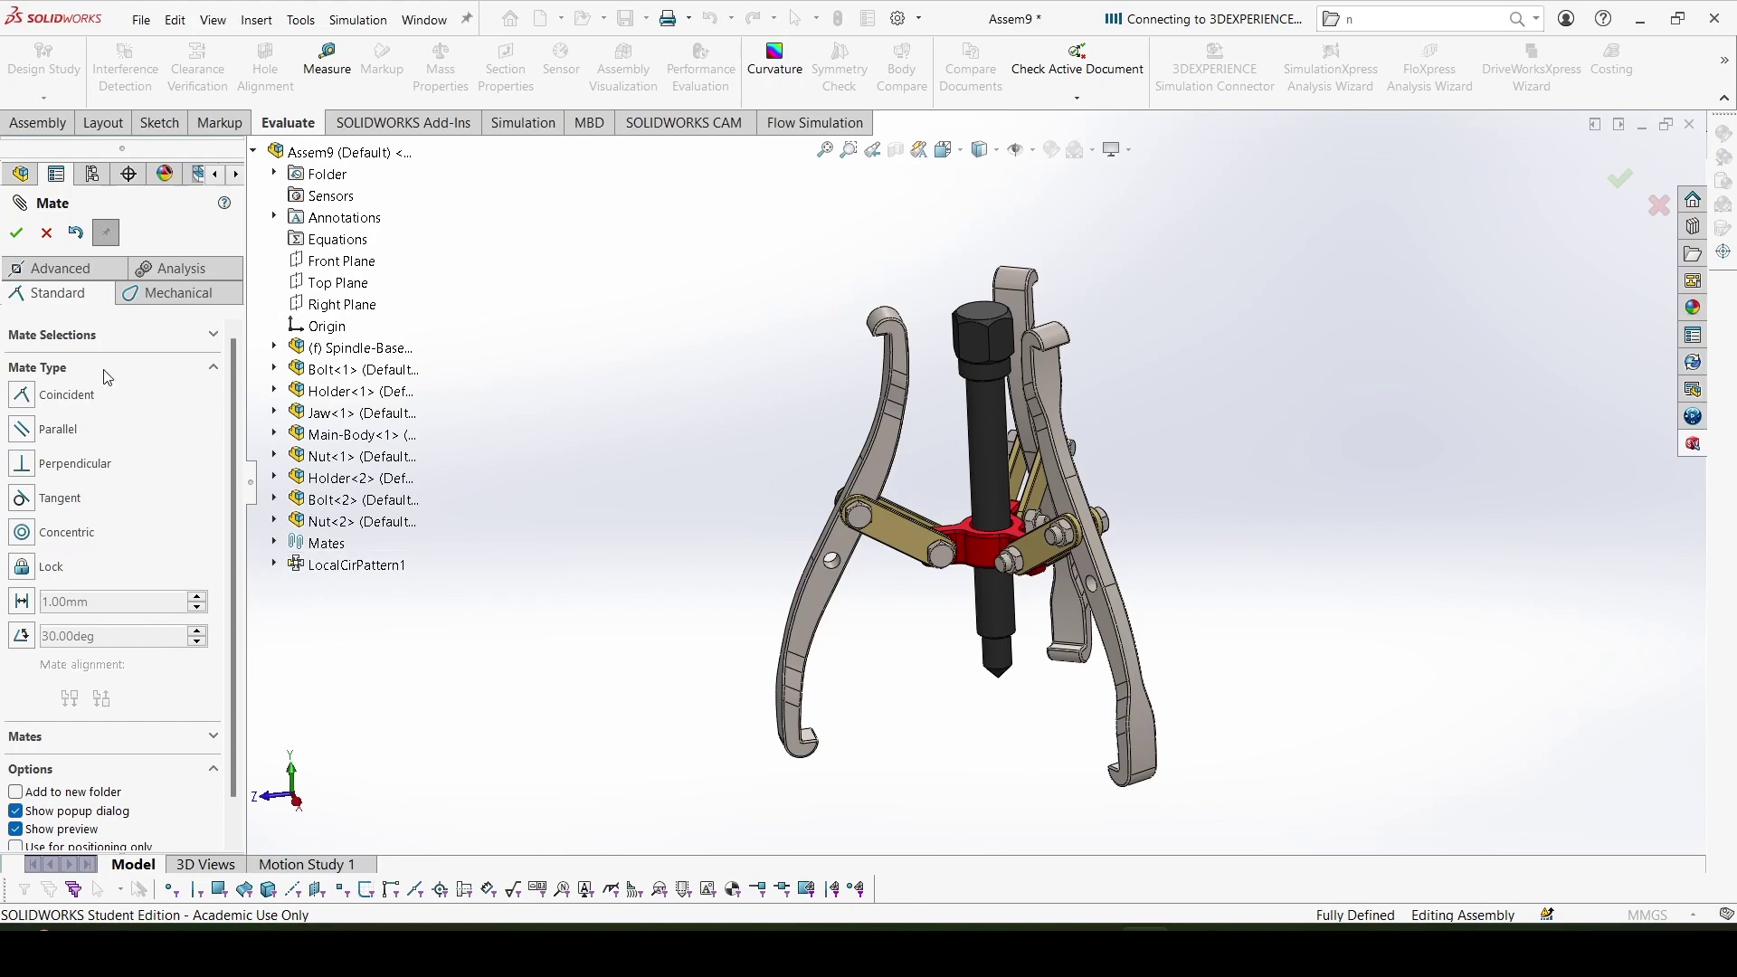
left_click(48, 234)
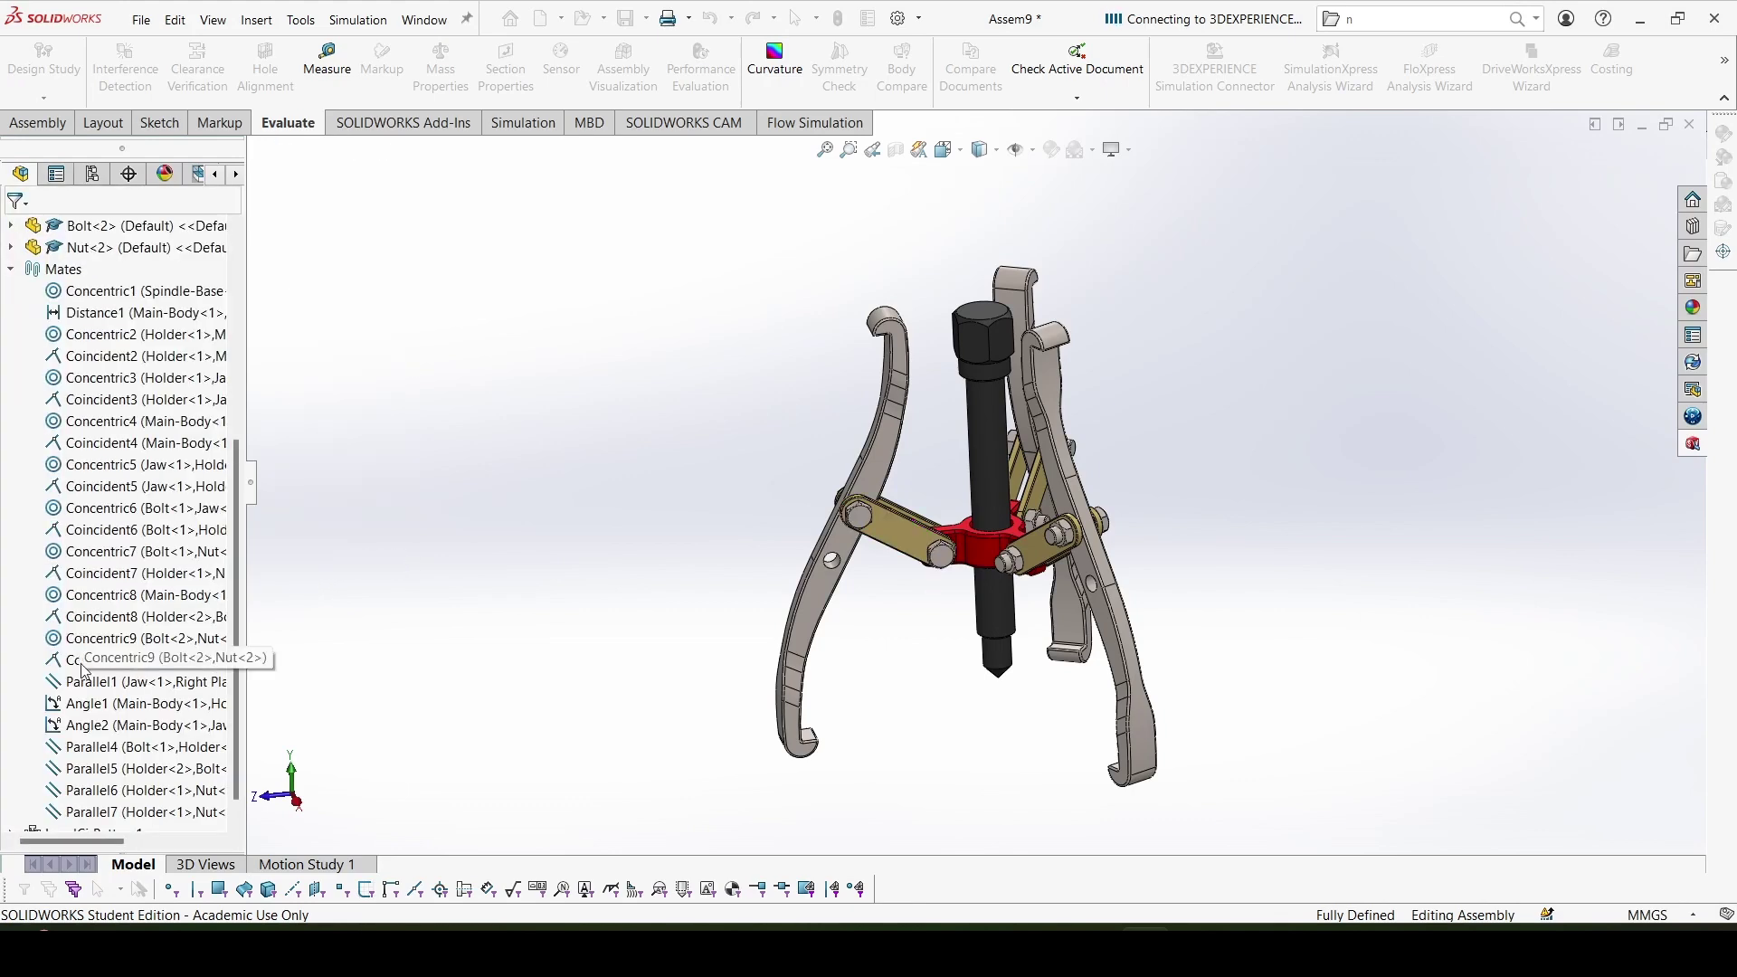
Replace the Angle2 mate's 118° with 180-83 (97°) and inspect the new jaw positions
left_click(106, 722)
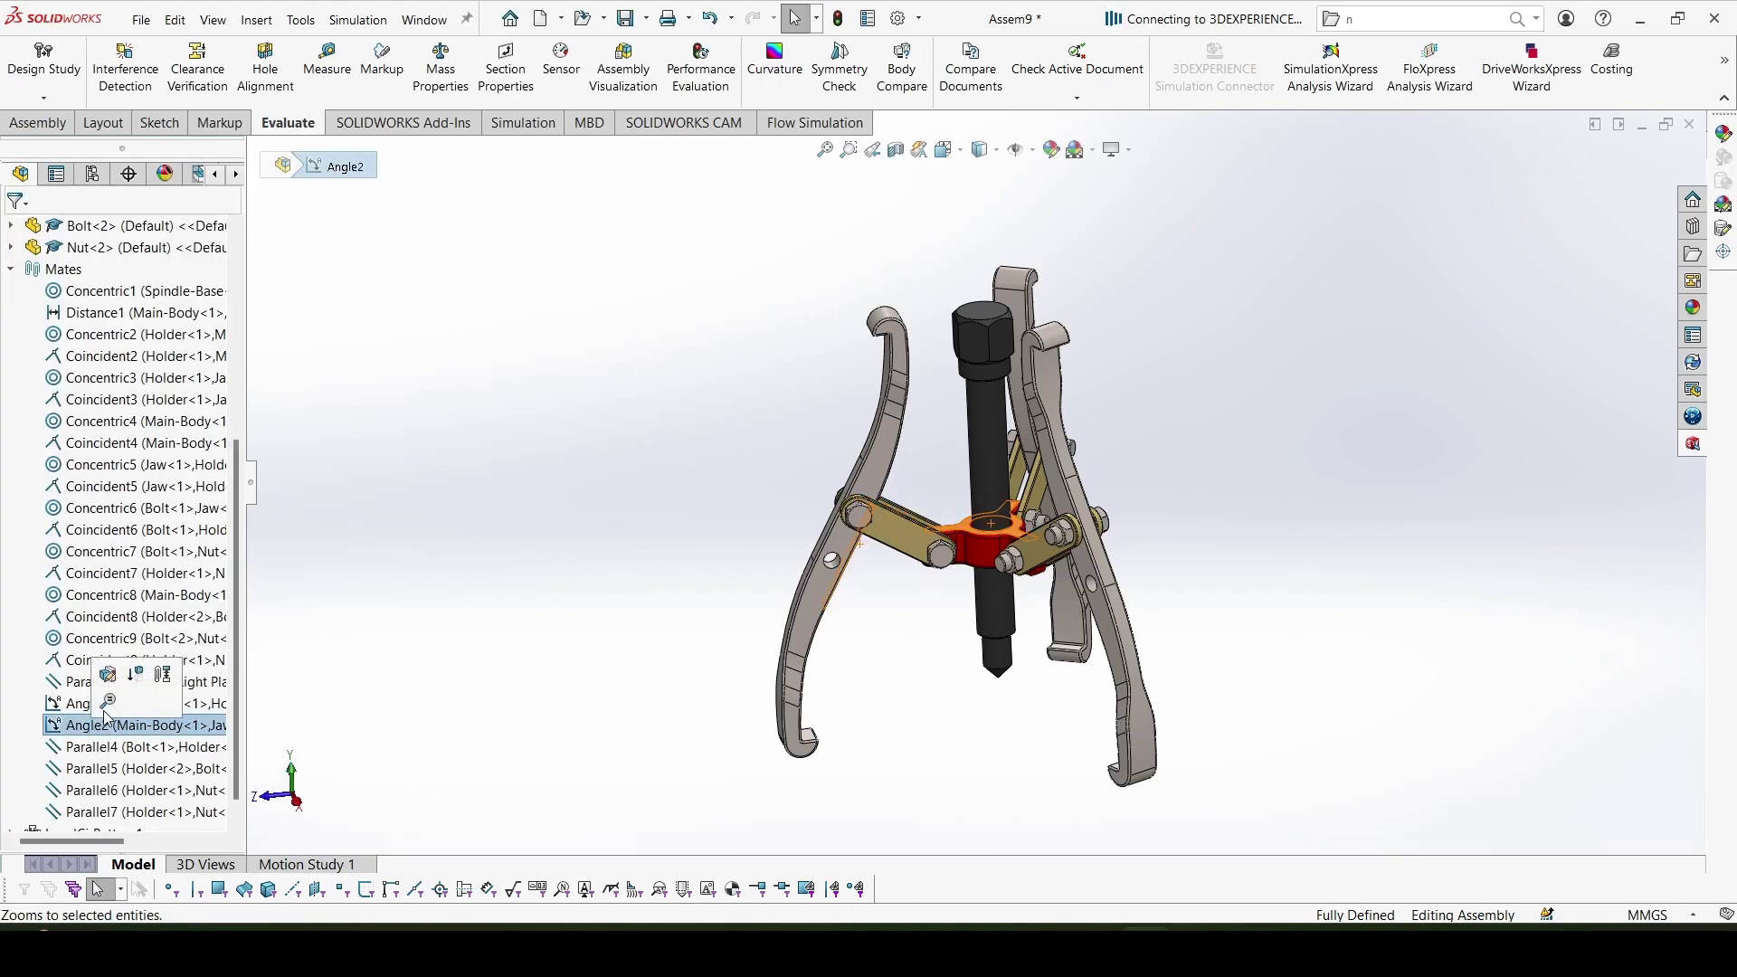
left_click(395, 710)
left_click(226, 761)
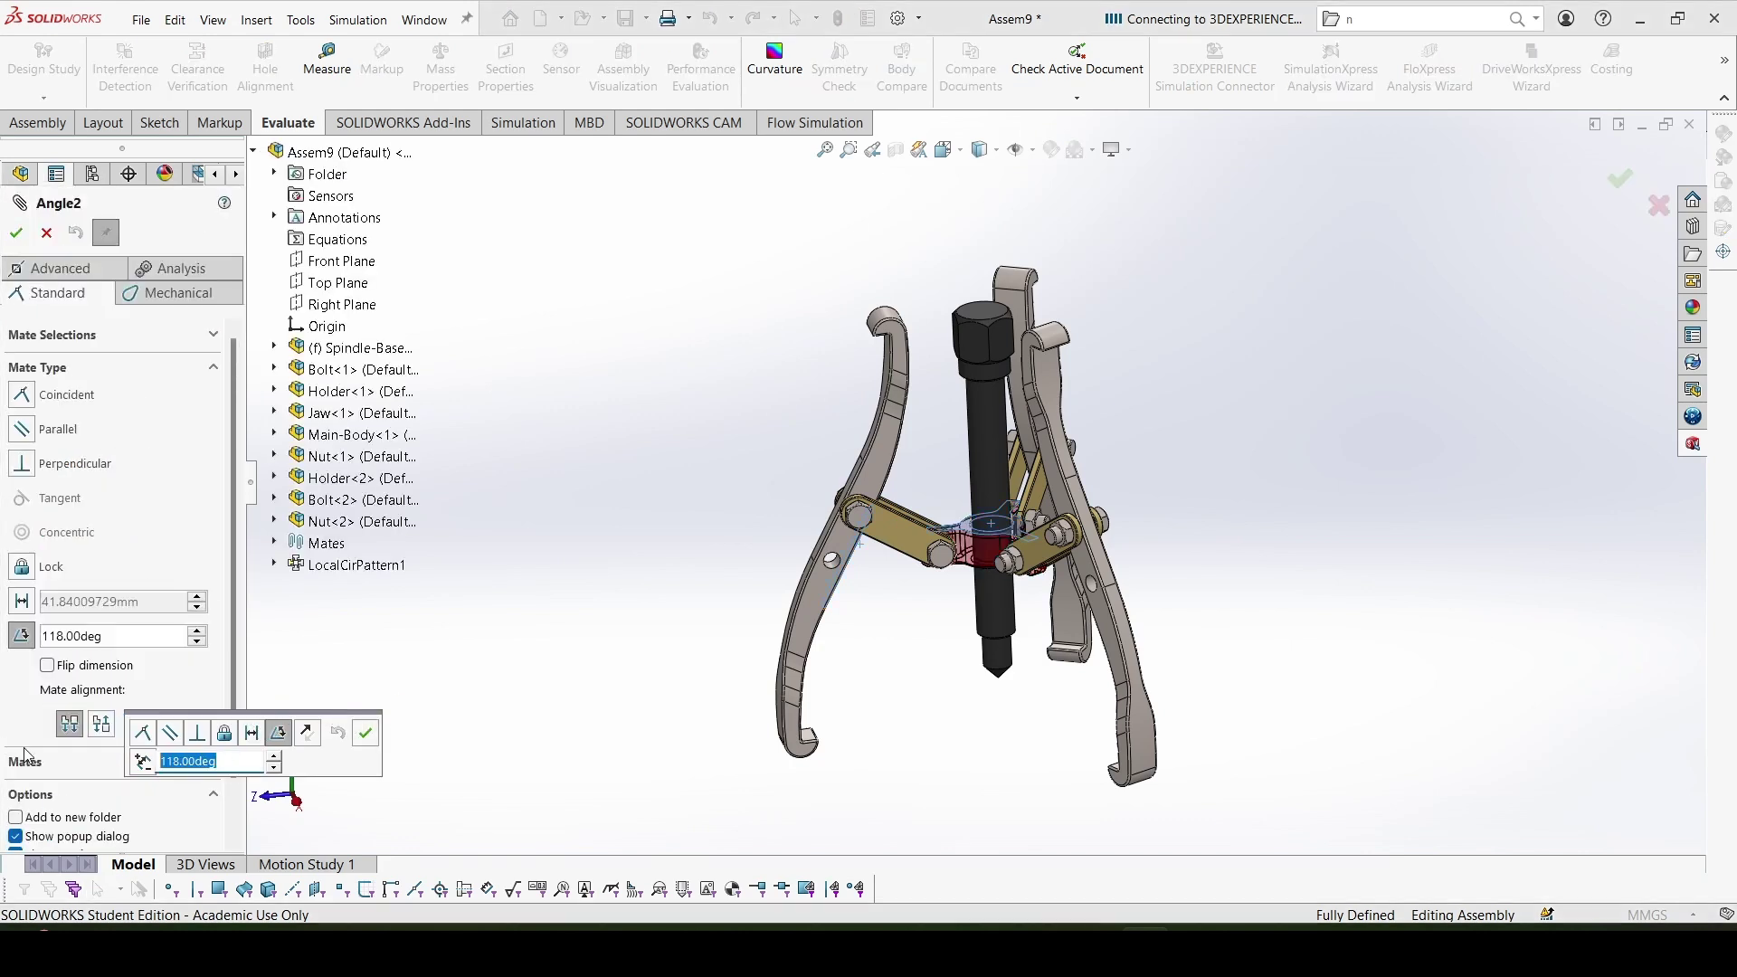
type("180-83")
key("Return")
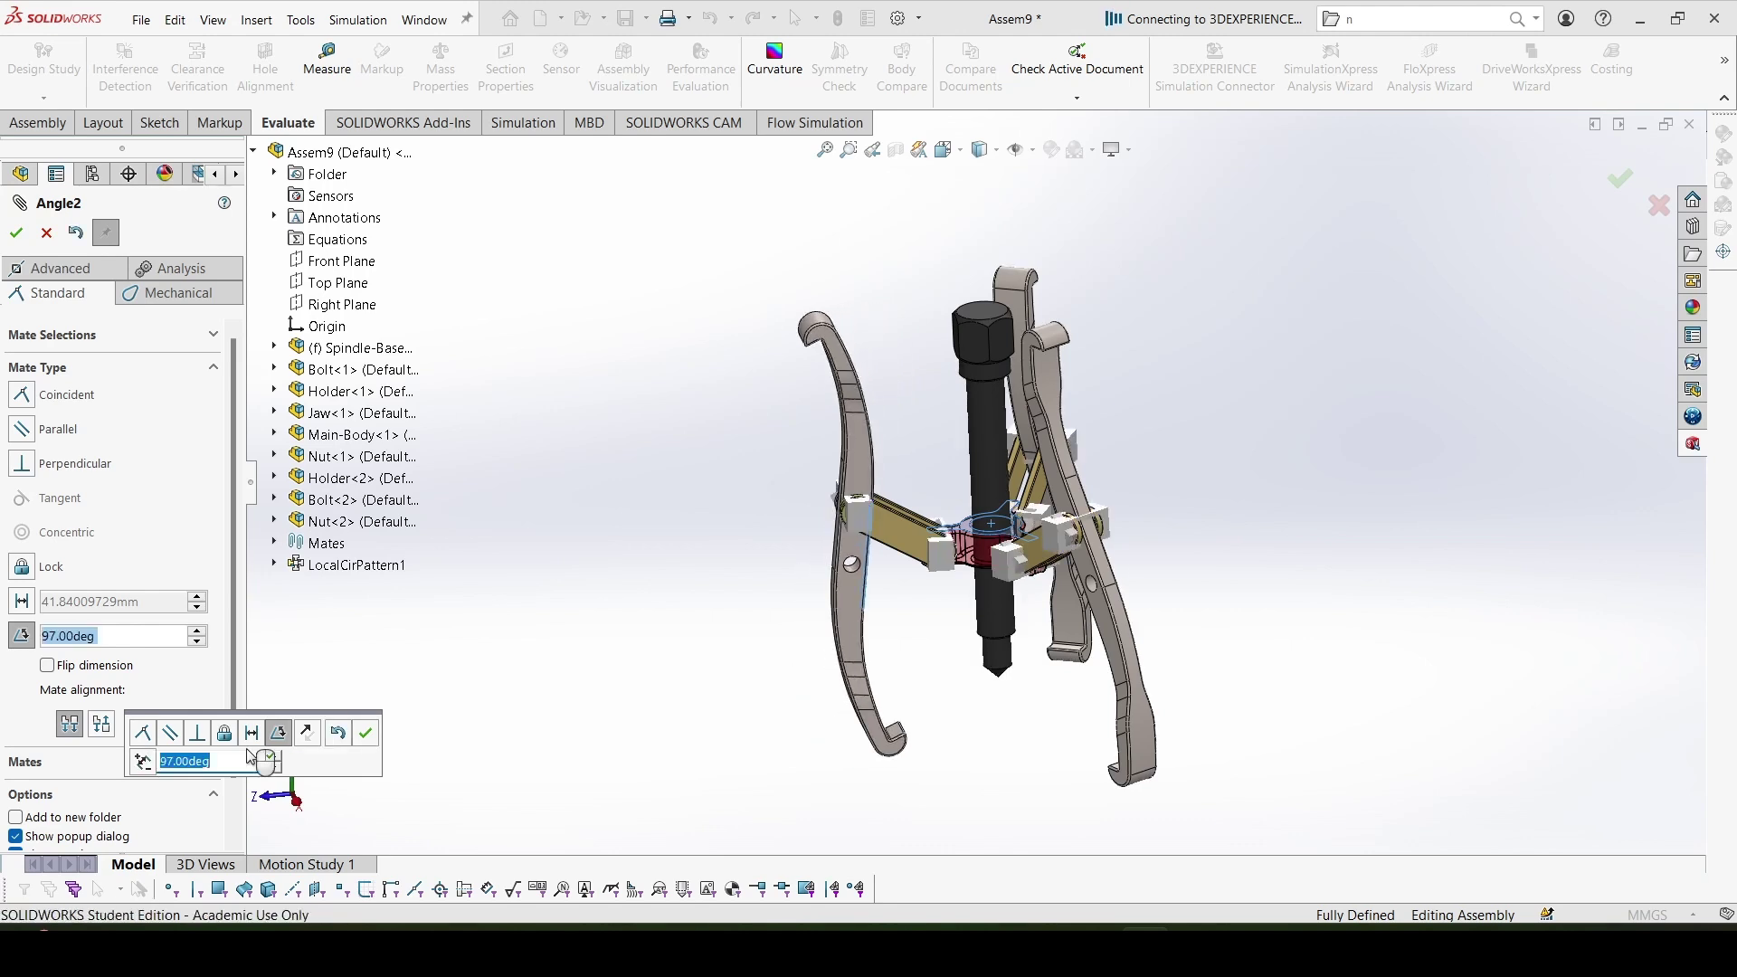
key("Return")
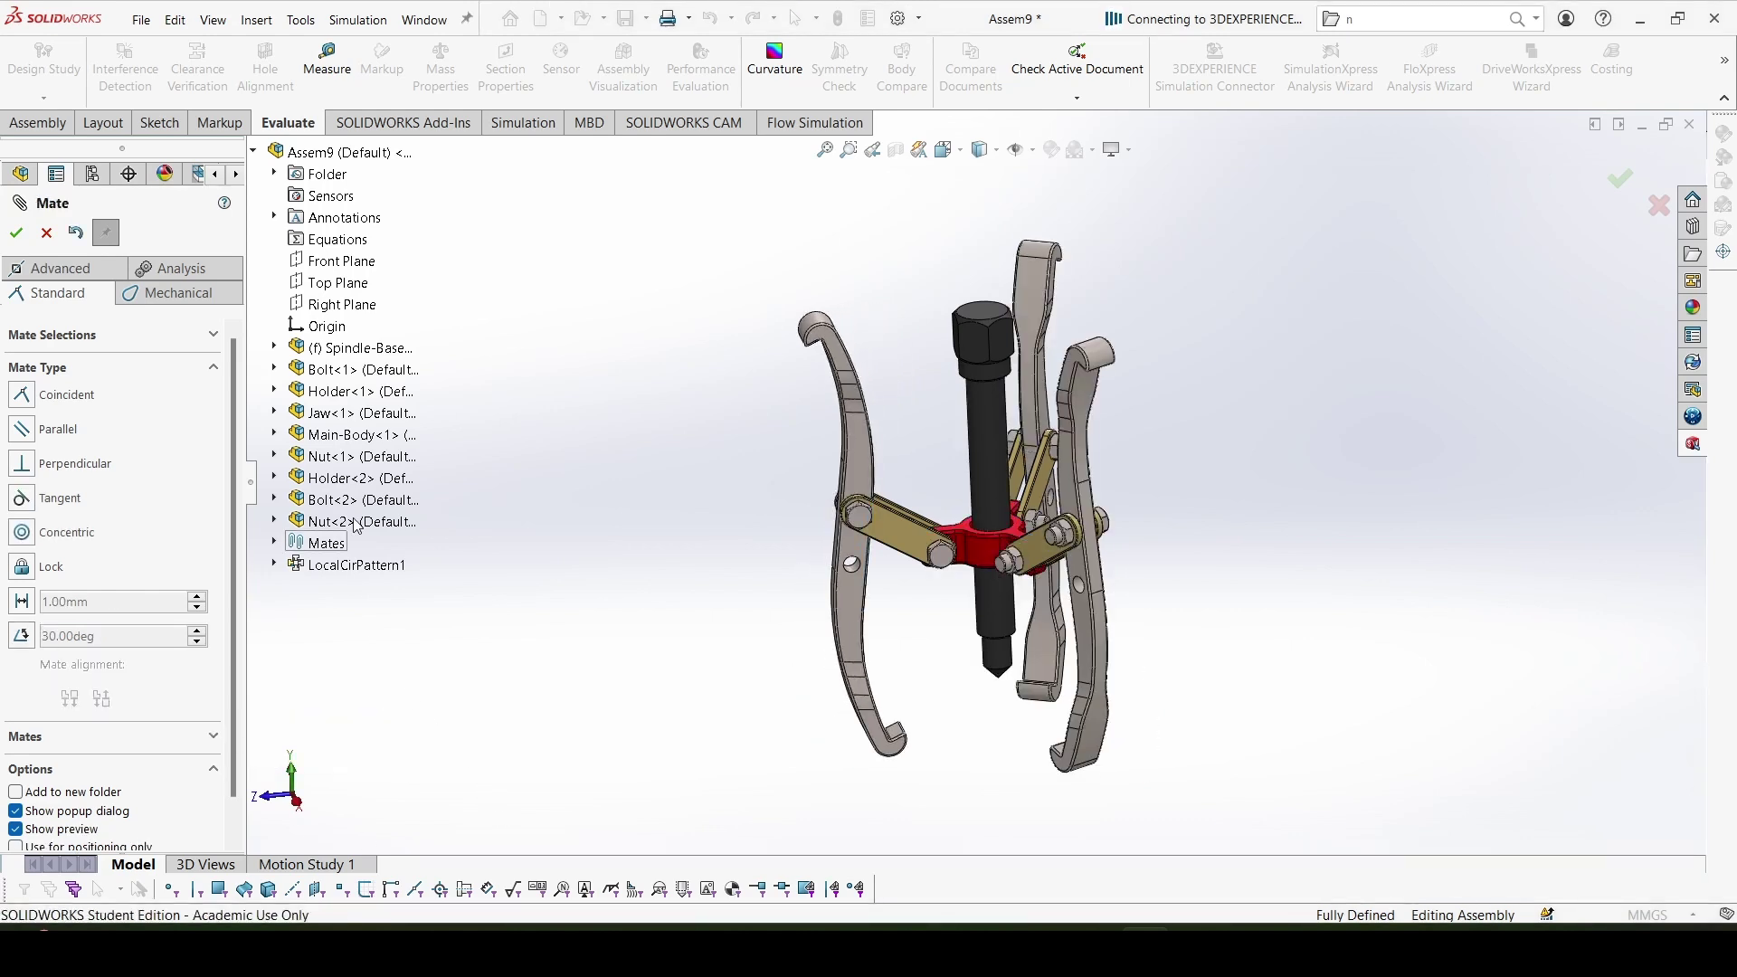
left_click(47, 233)
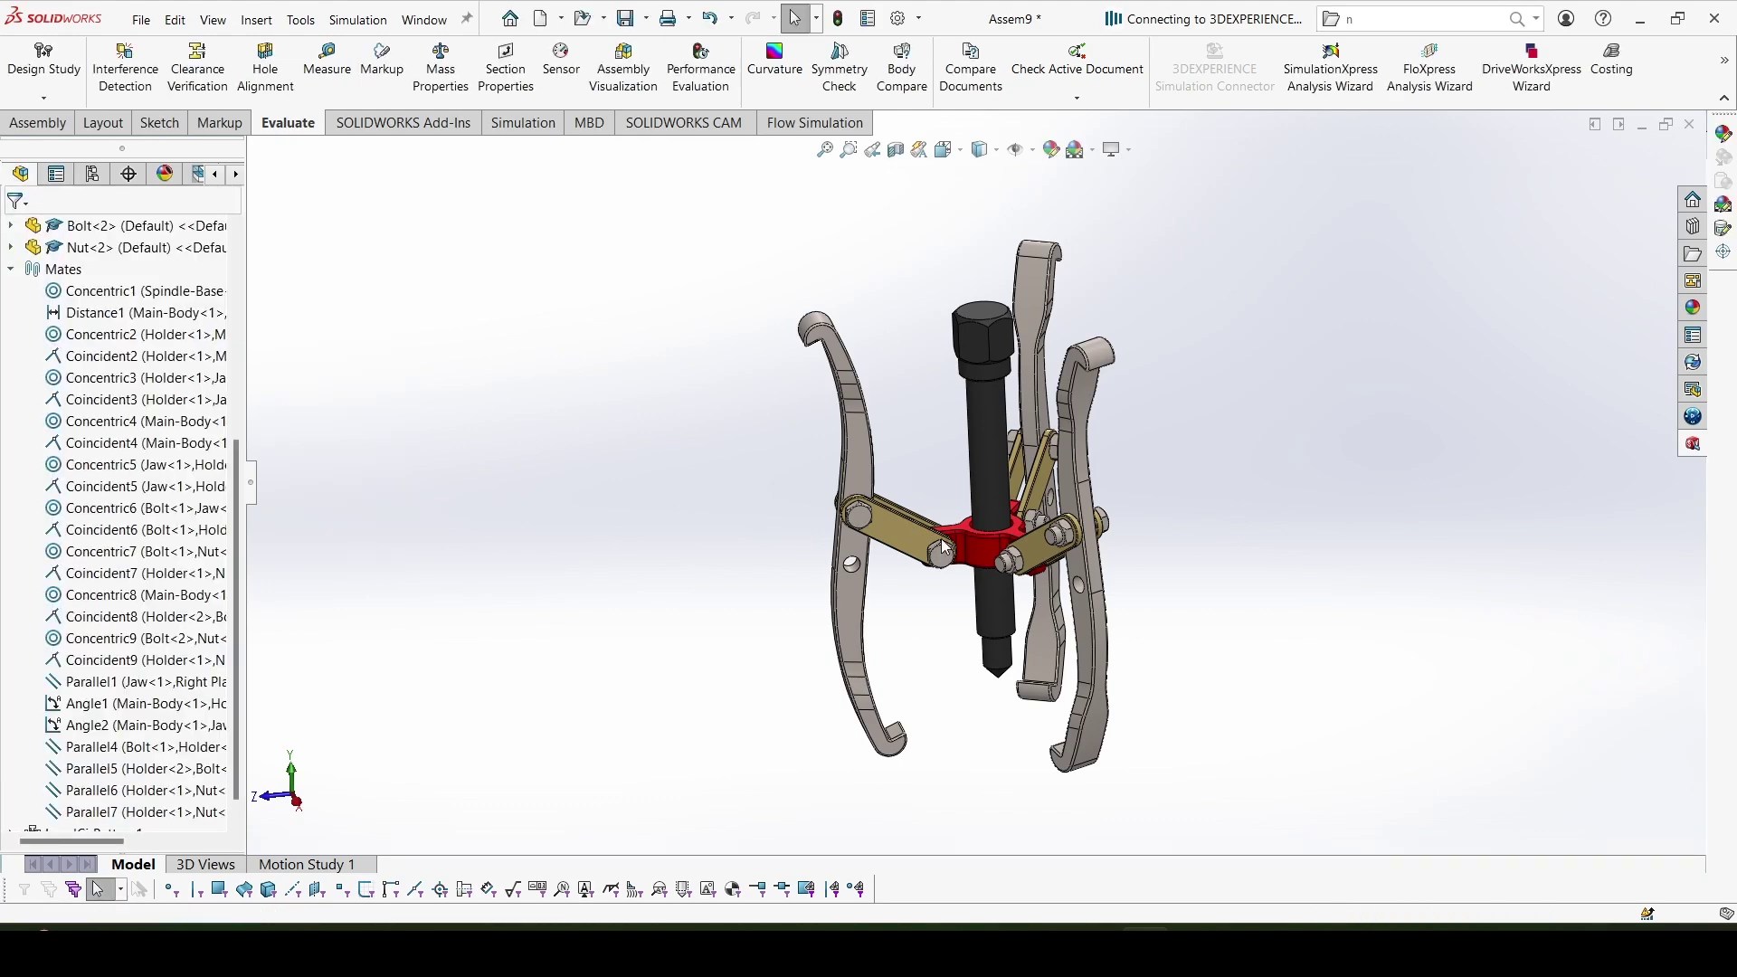
mouse_move(941, 535)
middle_mouse_down()
mouse_move(928, 483)
mouse_move(939, 551)
middle_mouse_up()
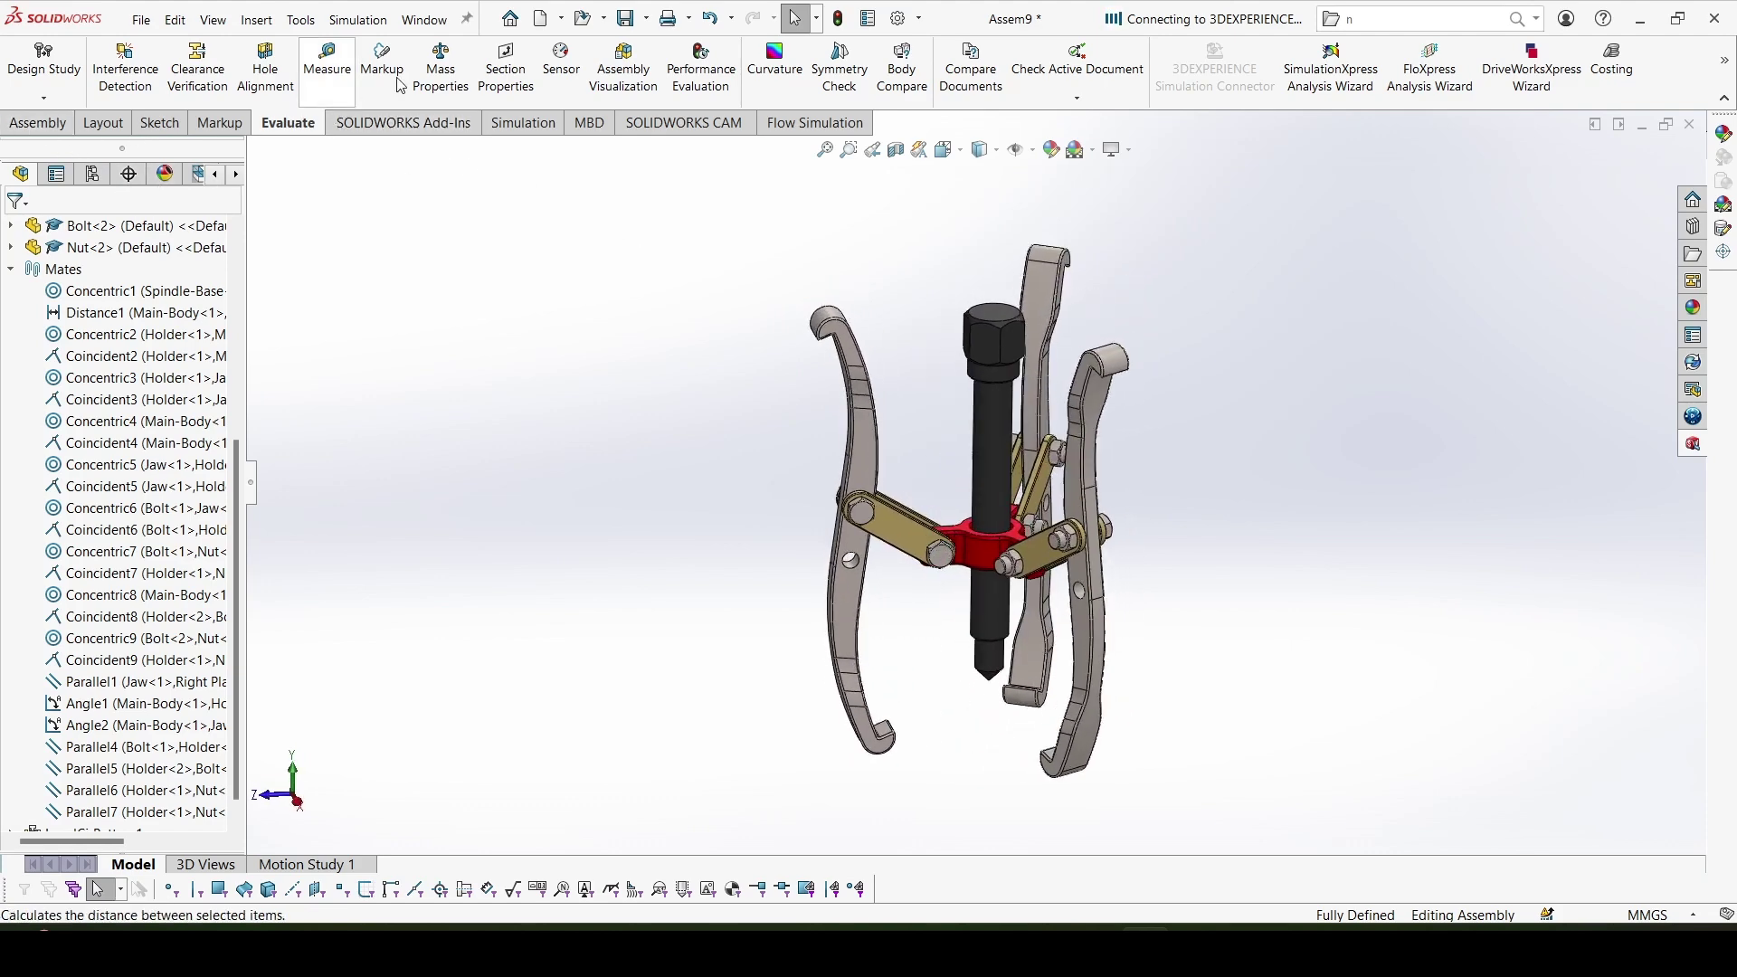
Recalculate Mass Properties (X 0.00, Y -5.41, Z 0.00 in) with the PDF answer page beside them
left_click(440, 66)
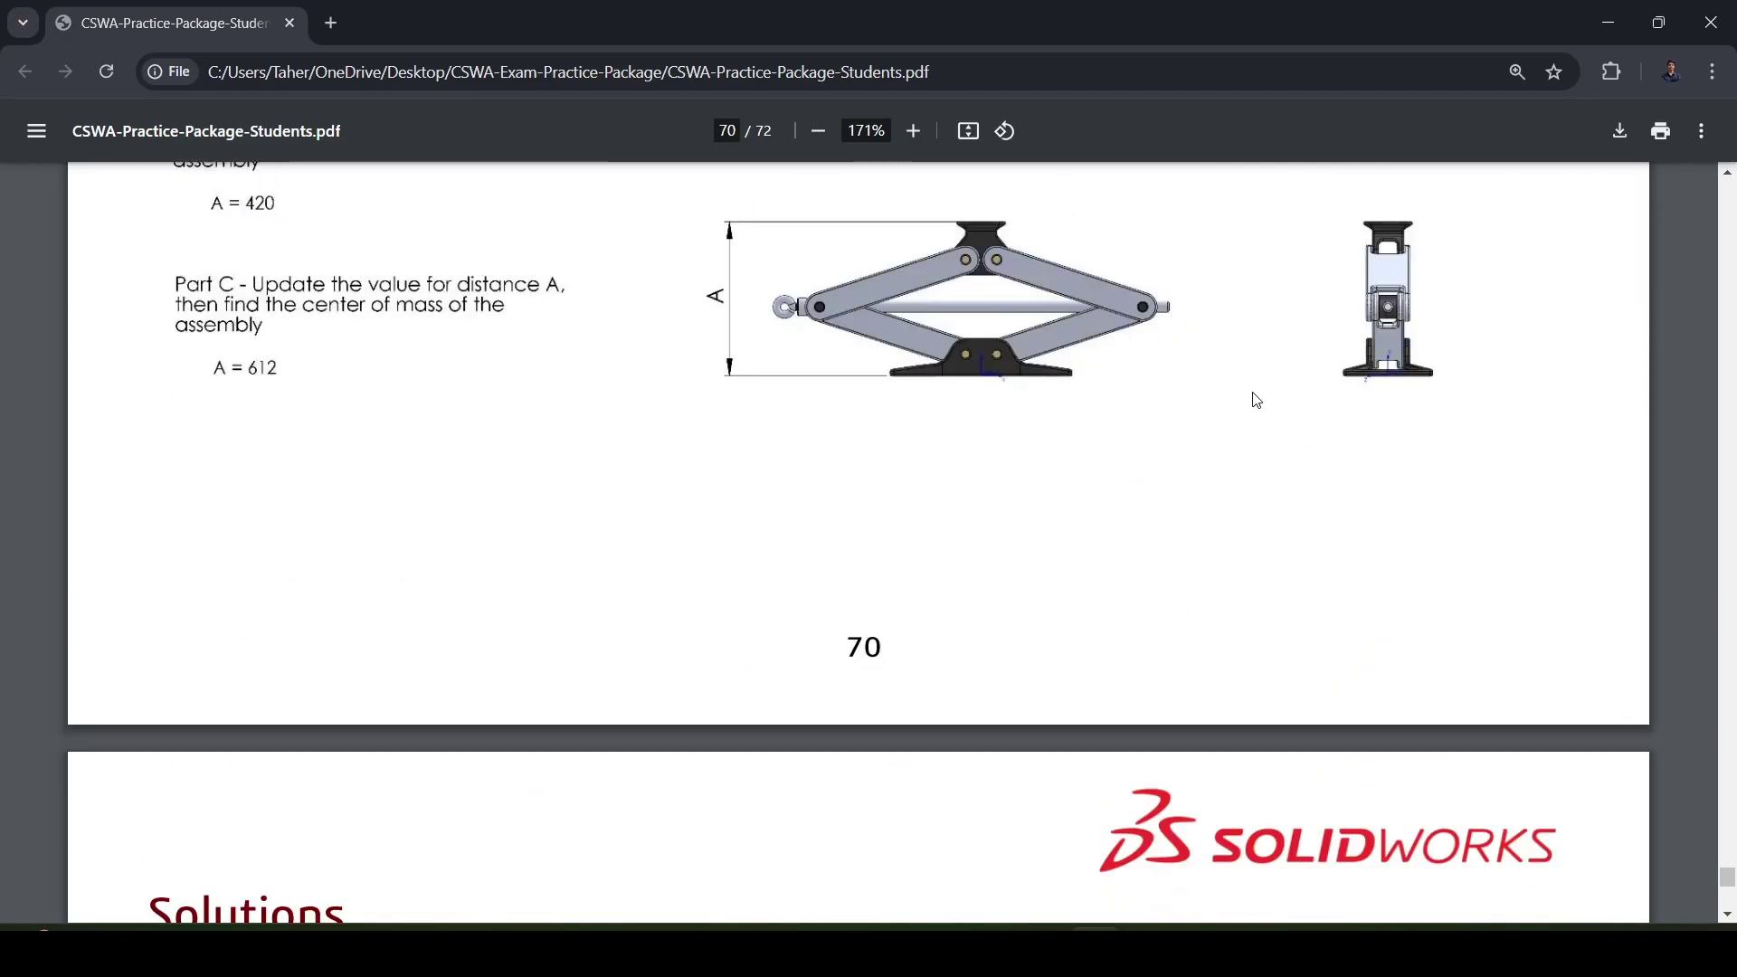
scroll(1256, 399, "down", 20)
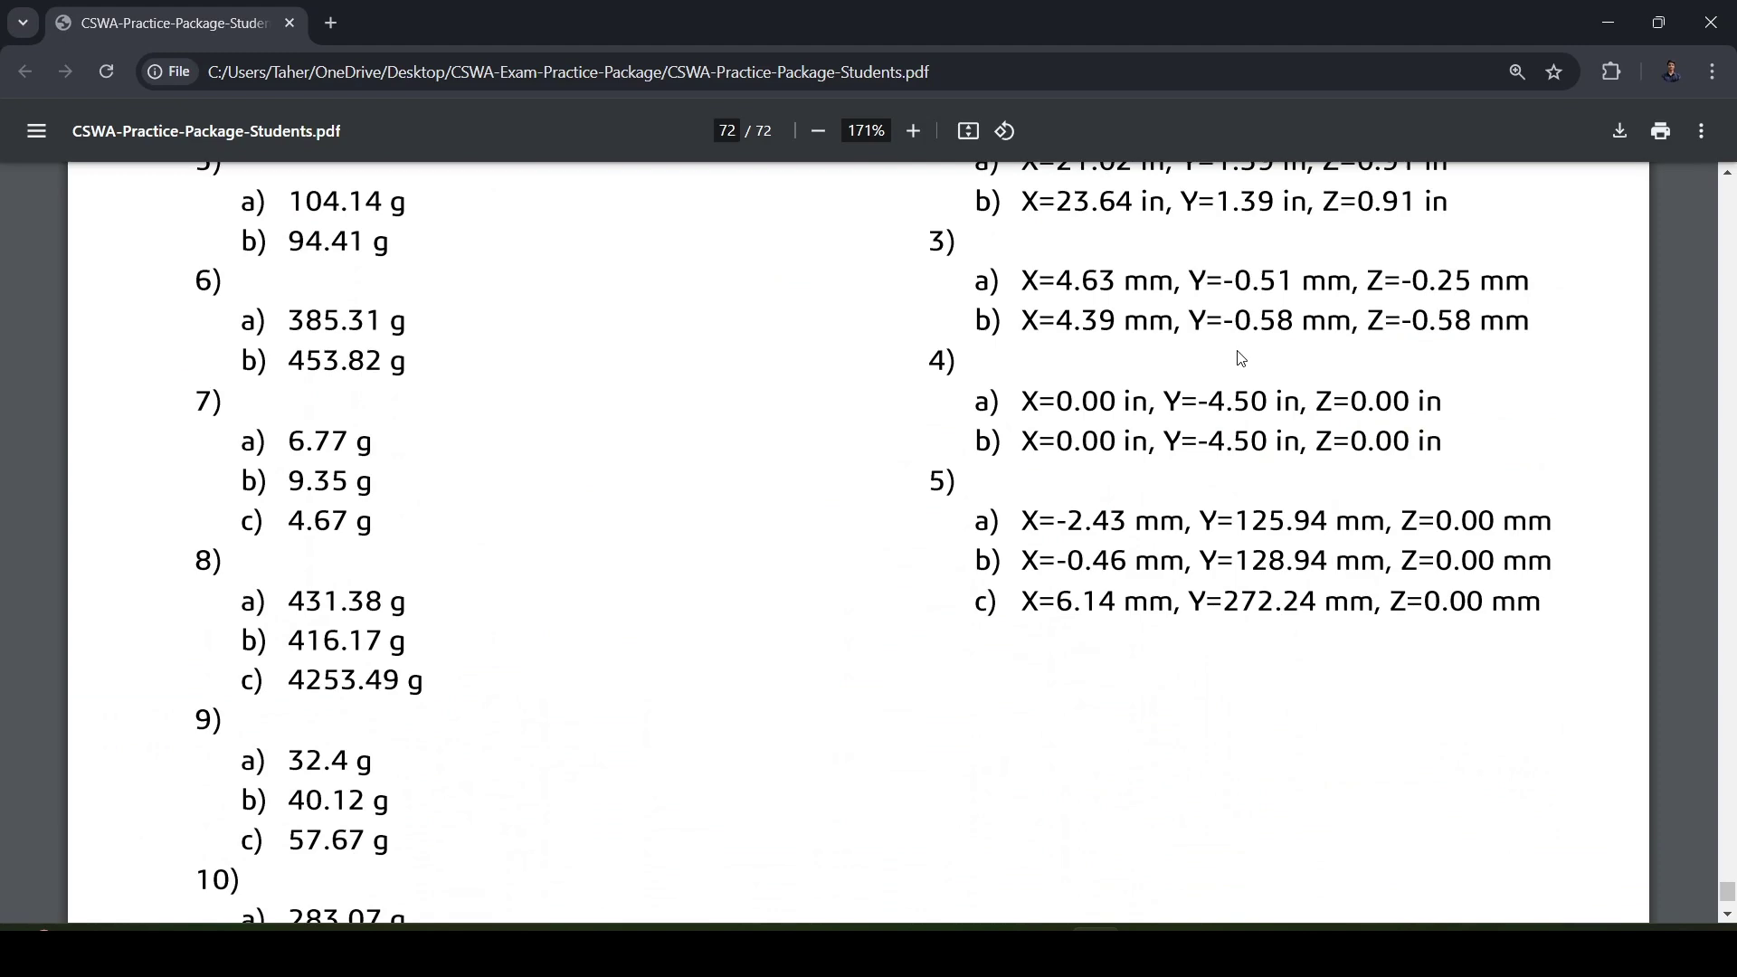
left_click(1646, 30)
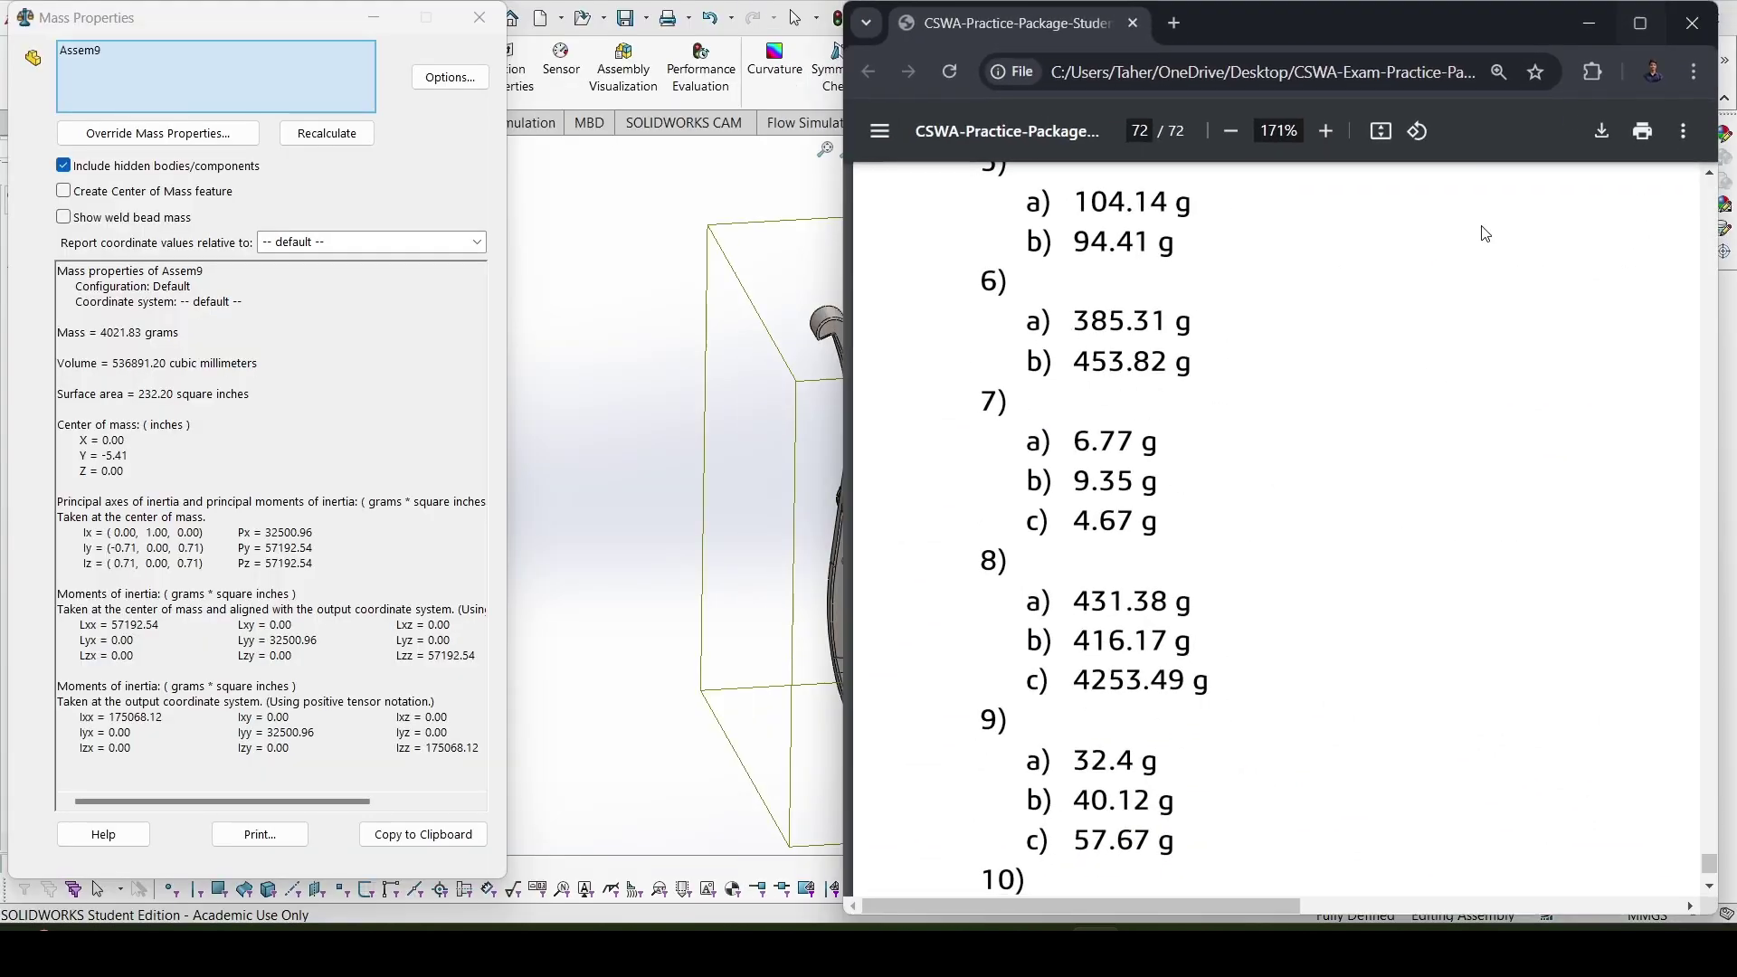
scroll(1357, 425, "right", 7)
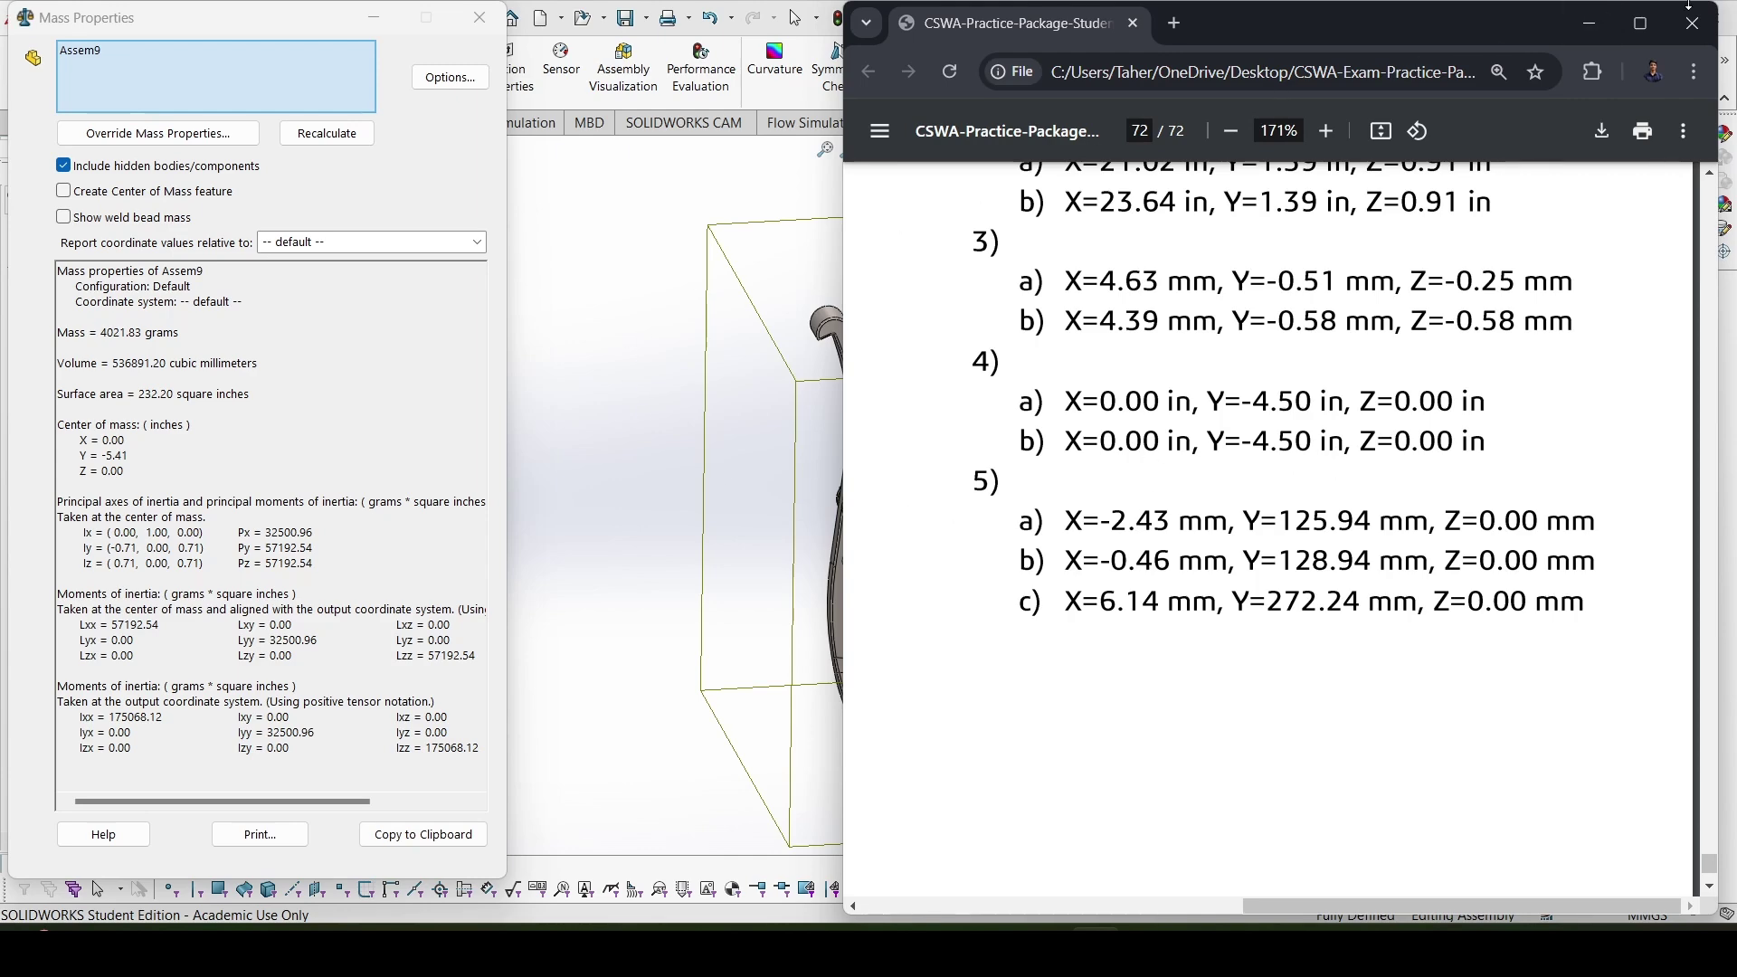
Minimize the PDF, close the Mass Properties results, zoom out and clear the selection
left_click(1593, 36)
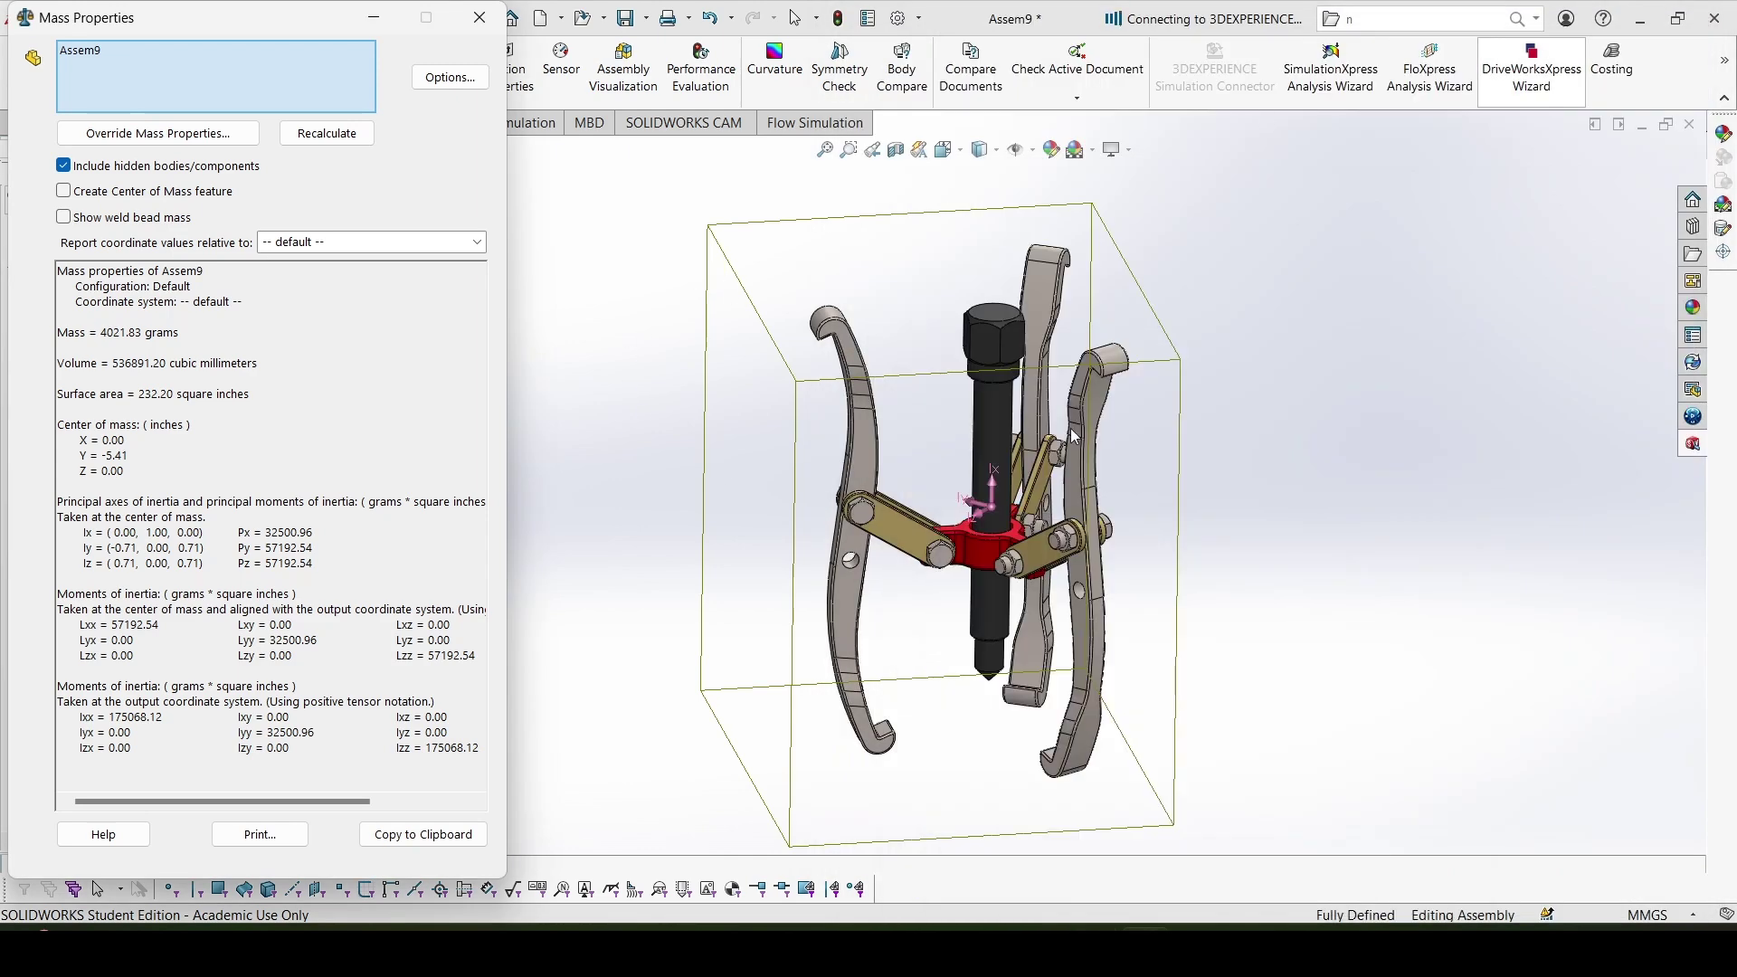
left_click(480, 18)
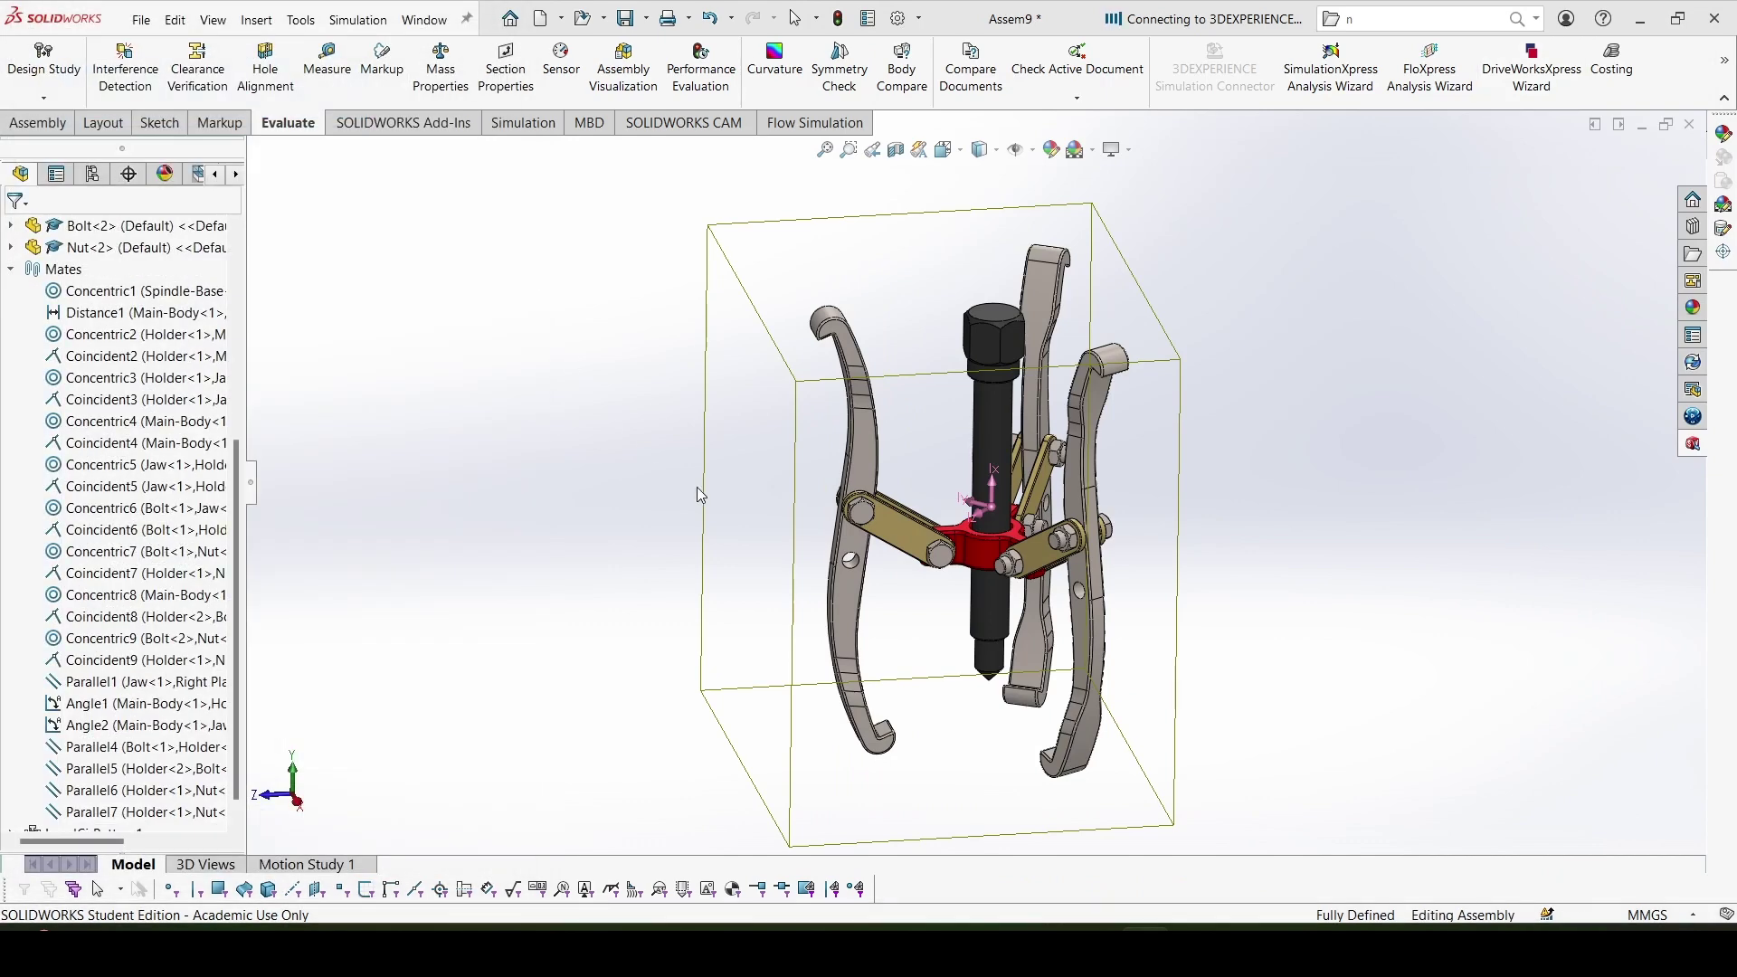
scroll(1015, 663, "up", 2)
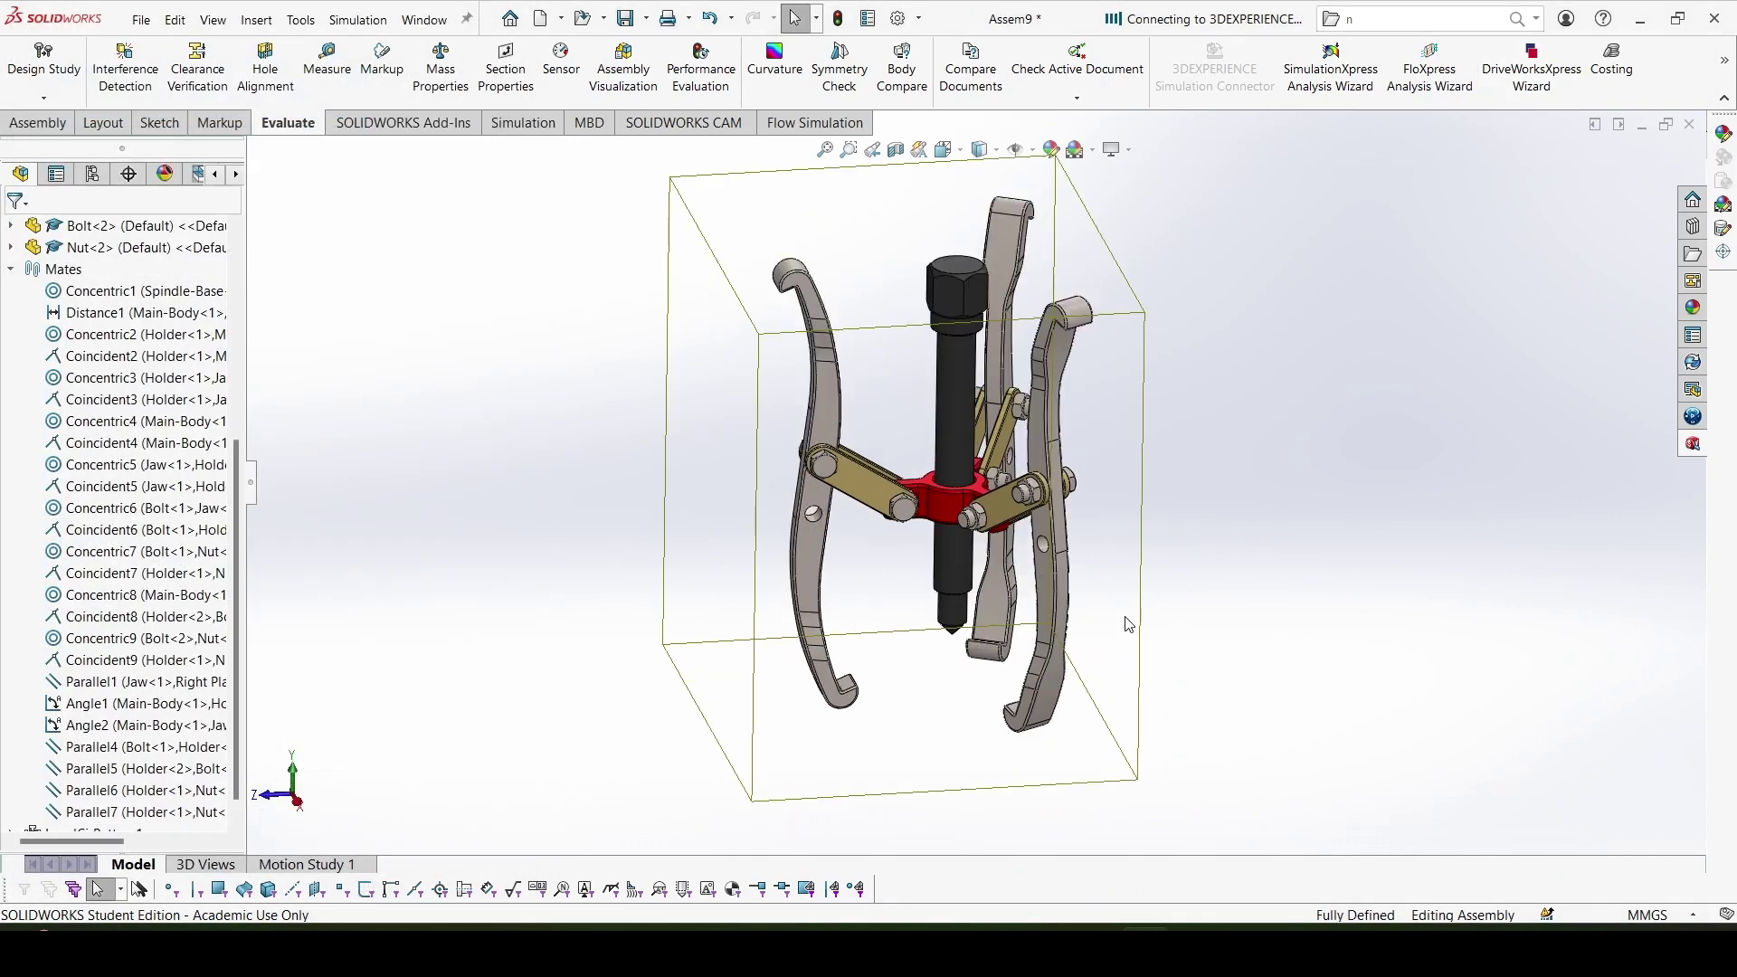
left_click(1332, 429)
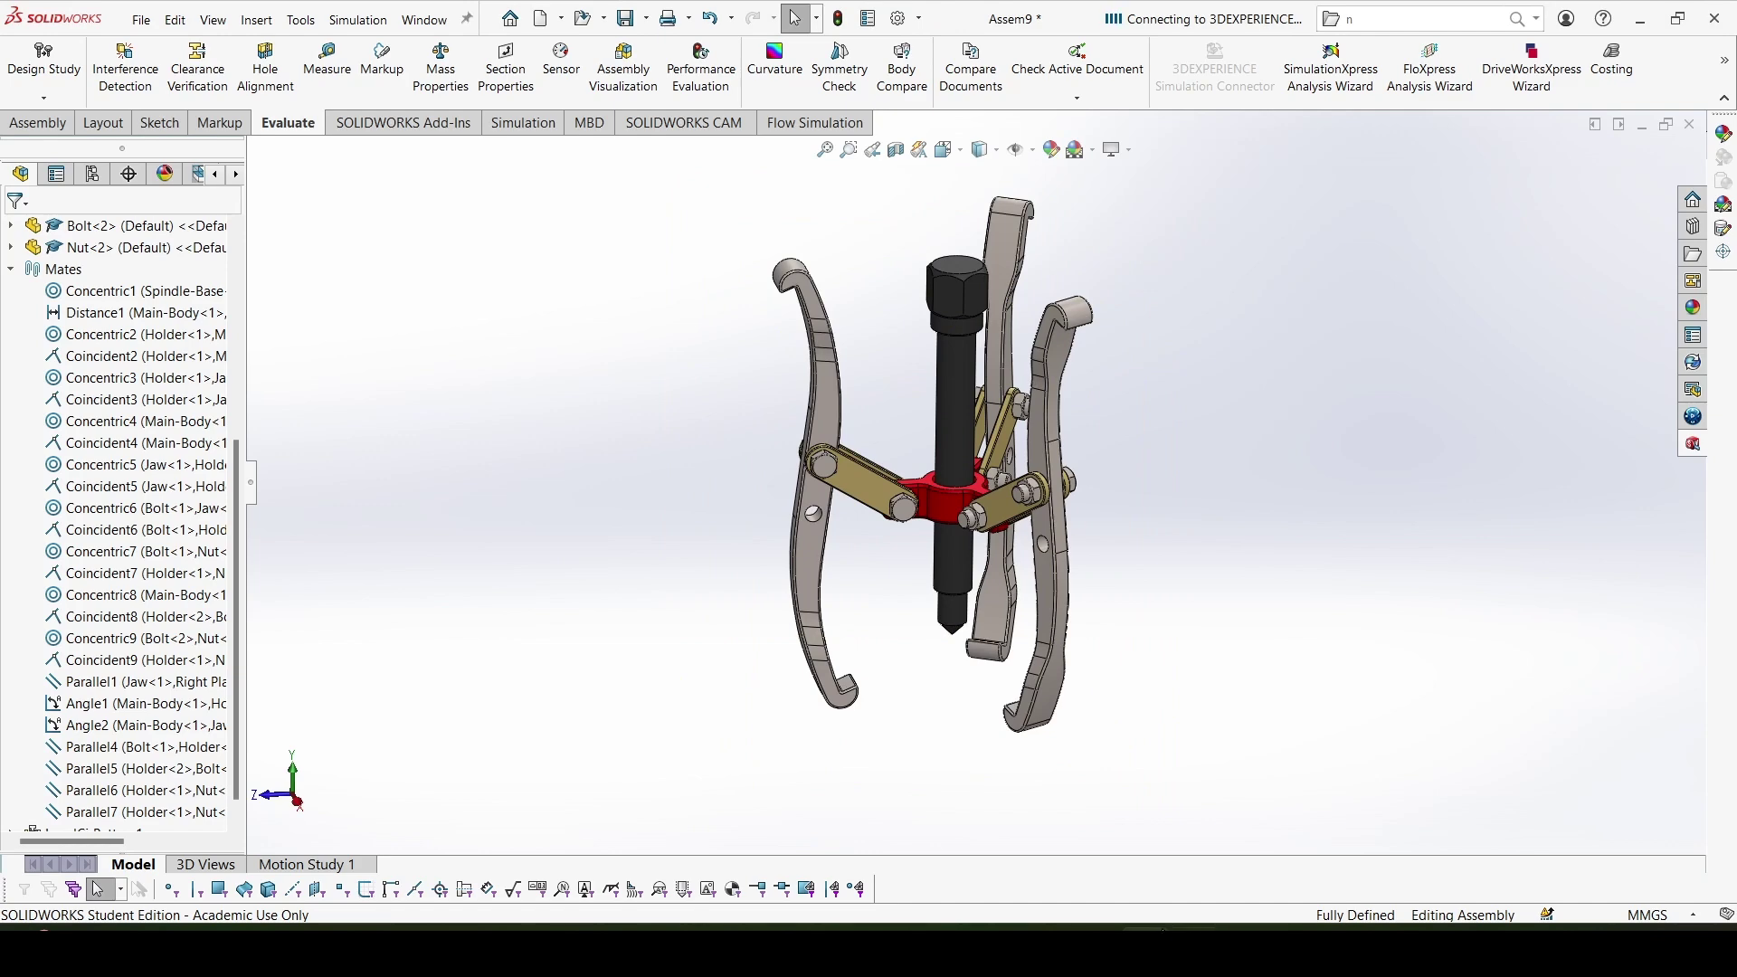